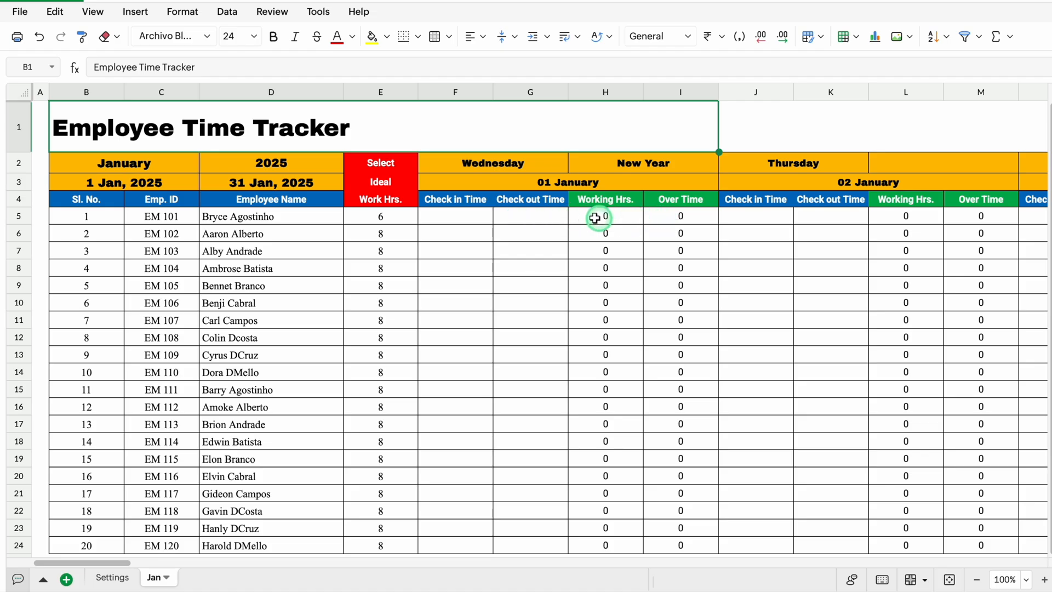
Enter an 8 am check-in and a 5 pm check-out for employee EM 101 on 01 January
left_click(480, 218)
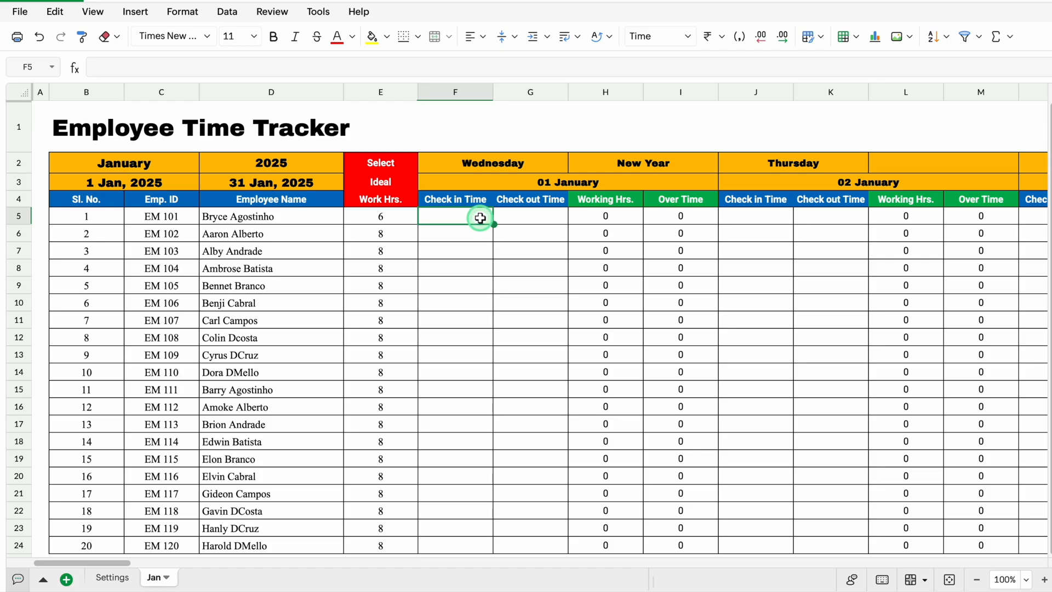
type("8 am")
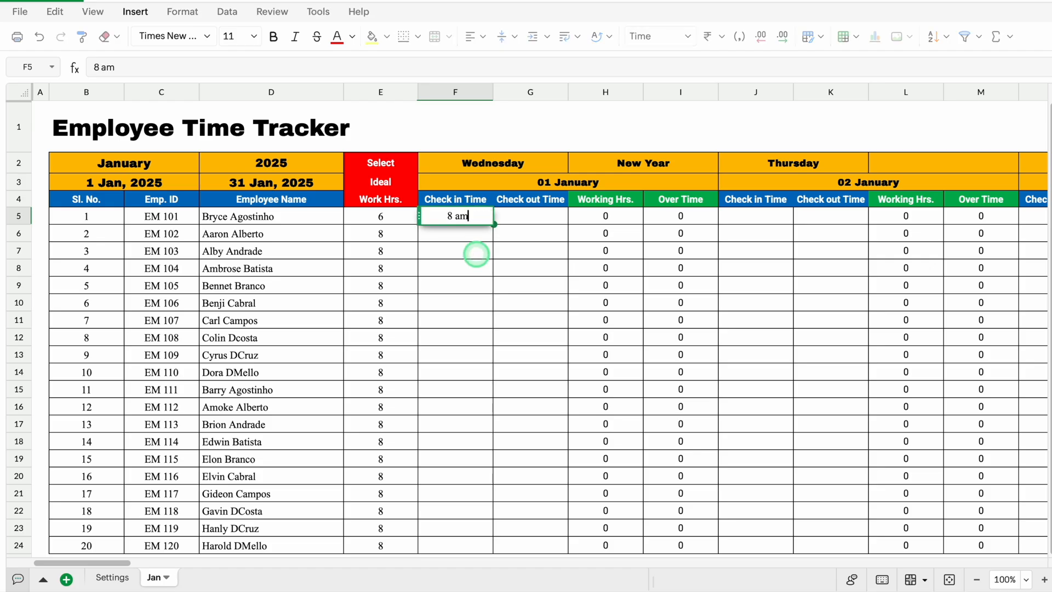
key("Return")
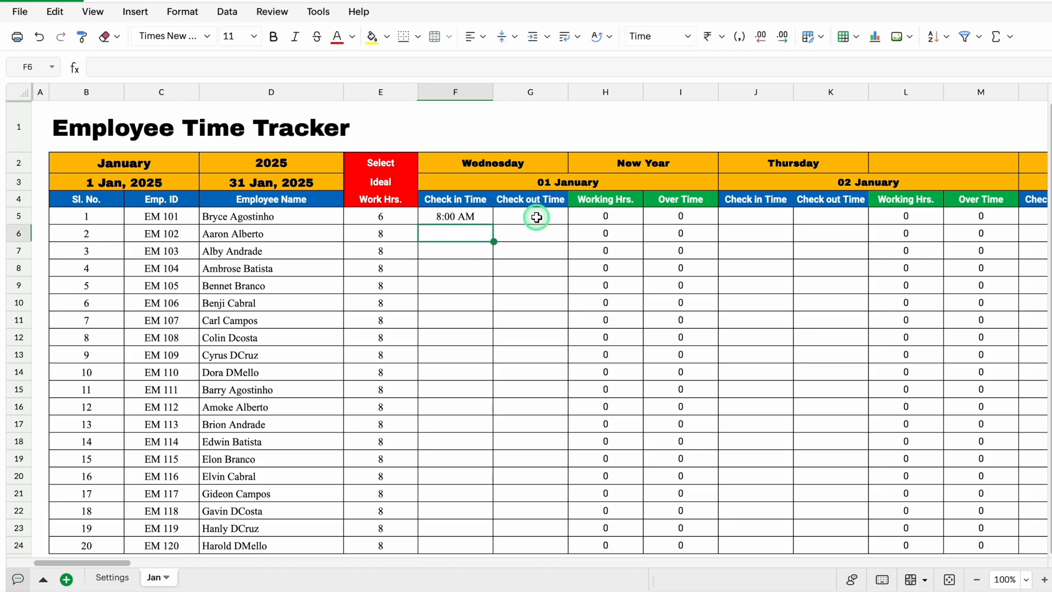
left_click(537, 218)
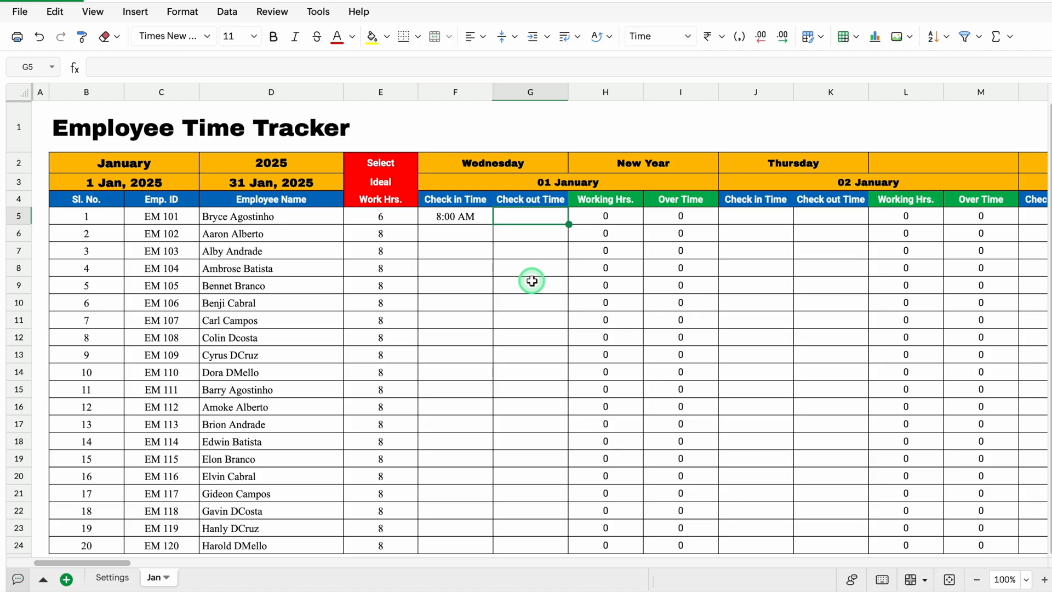
type("5 pm")
key("Return")
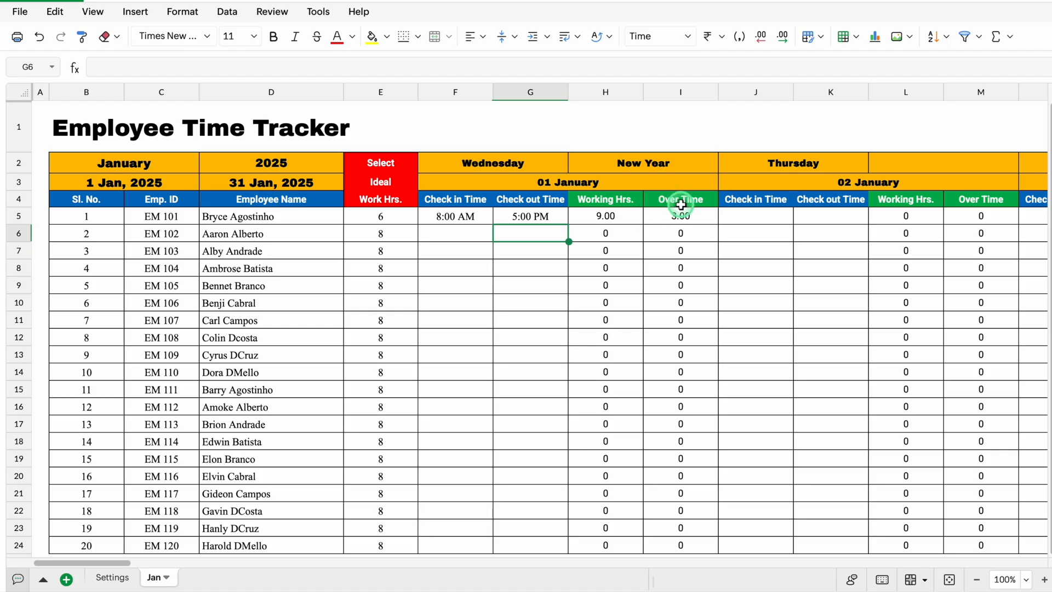
Set the ideal work hours for employee EM 101 to 9
left_click(405, 216)
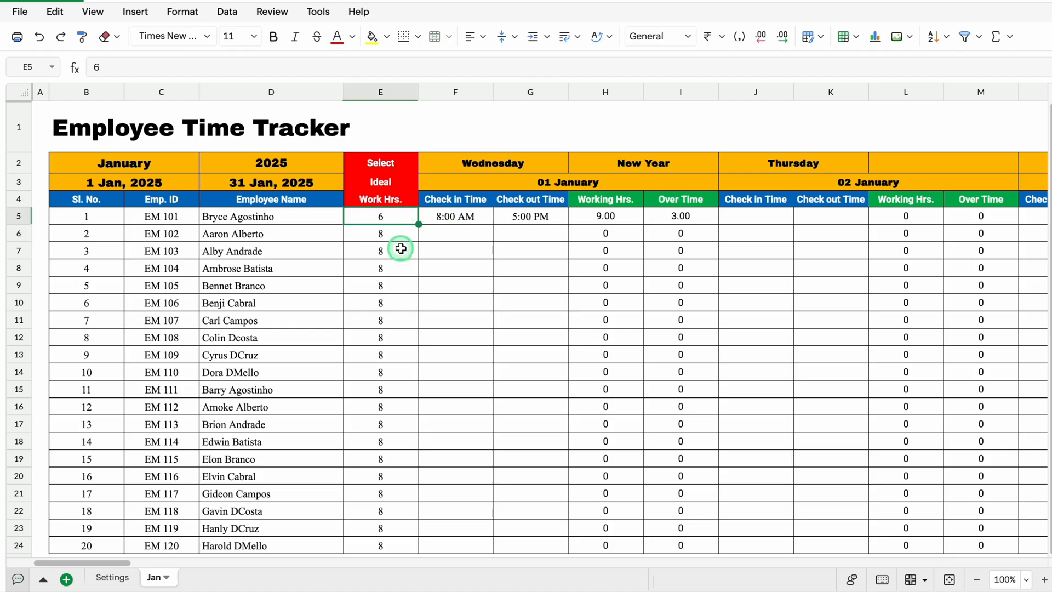
type("9")
key("Return")
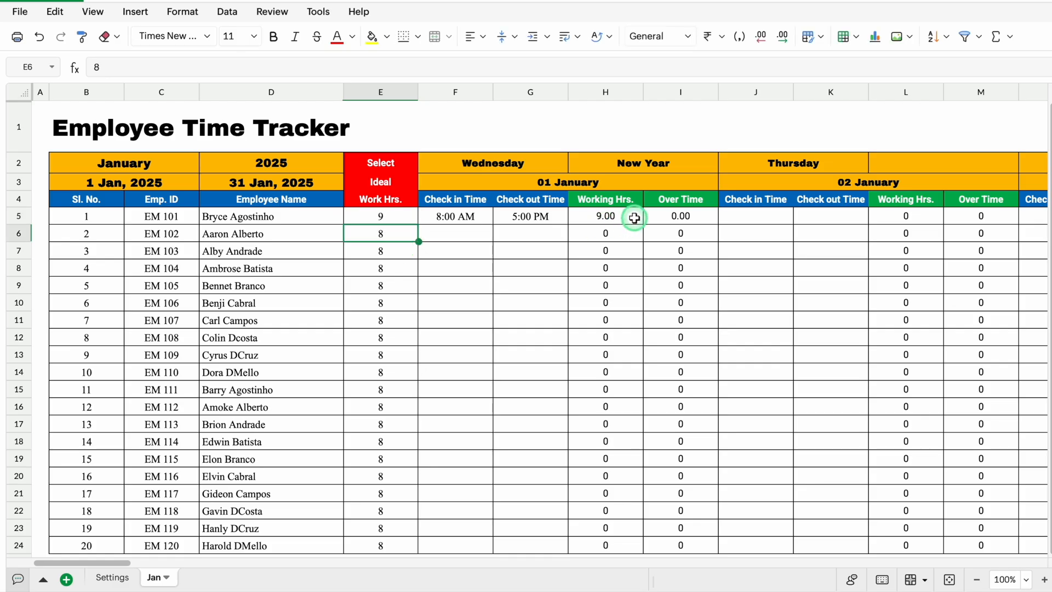
Mark EM 102 as A and EM 103 as L under 01 January check-in, and check the month's total and summary columns
left_click(459, 235)
type("A")
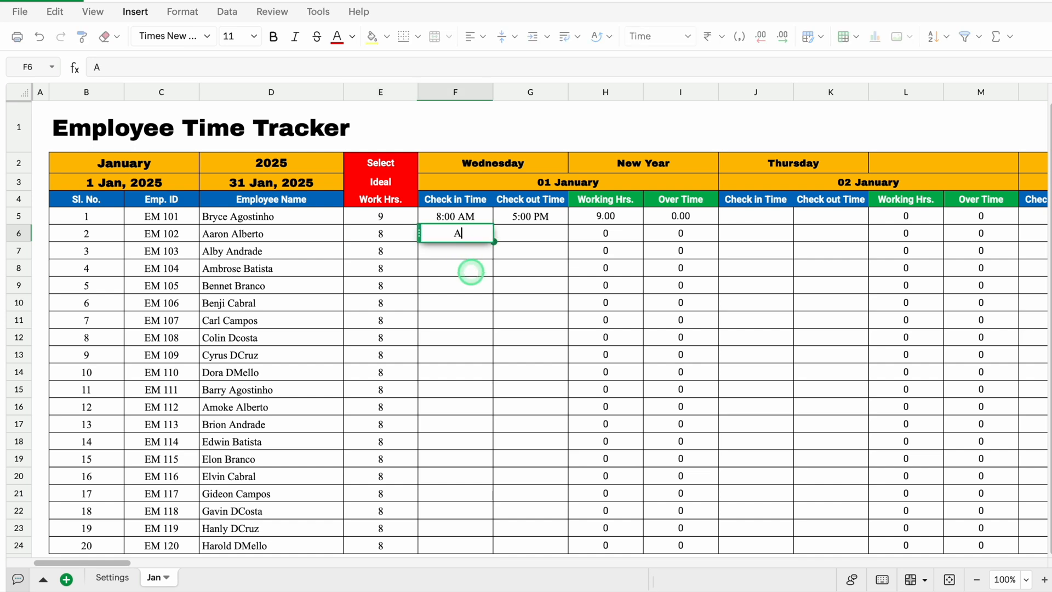
key("Return")
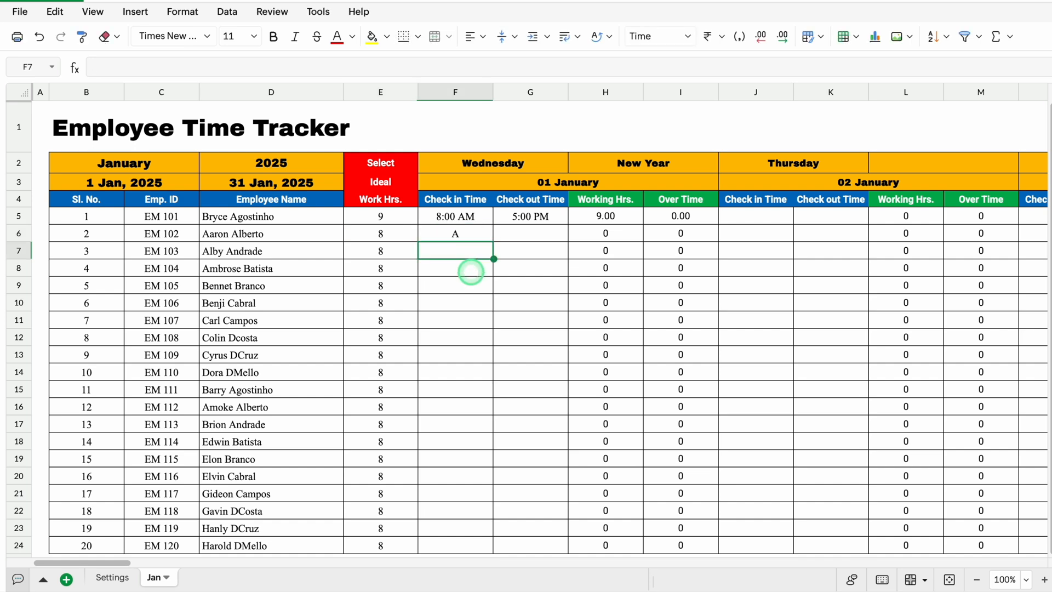
type("L")
key("Return")
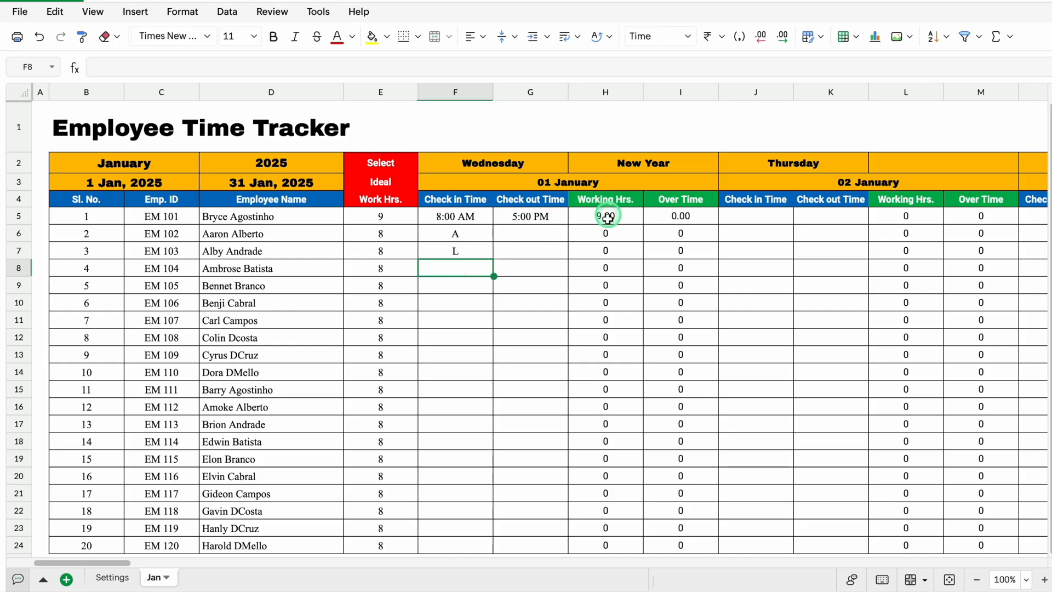
left_click_drag(116, 563, 1030, 567)
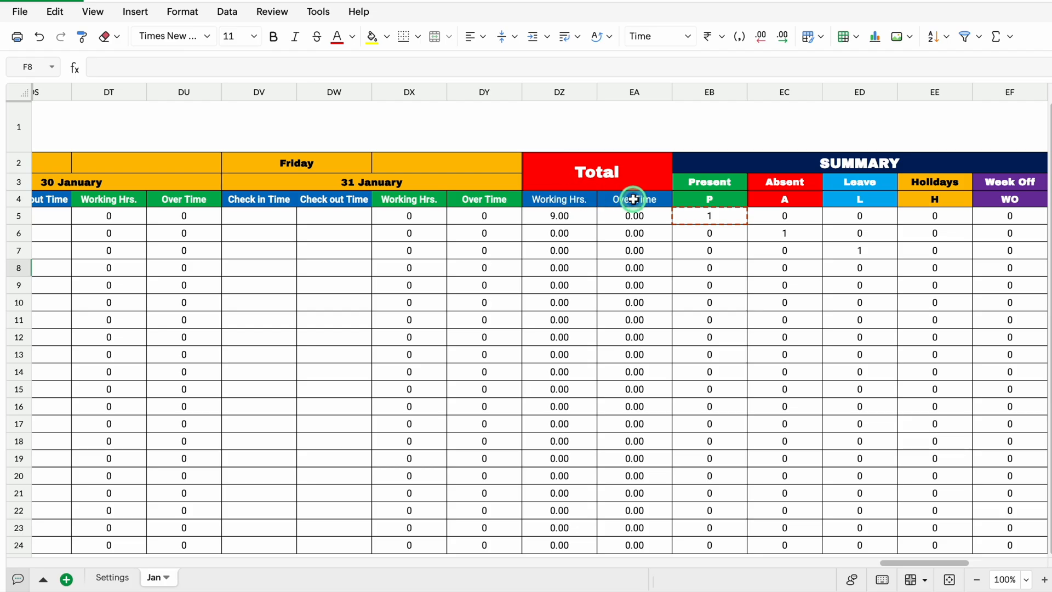
left_click_drag(942, 563, 40, 564)
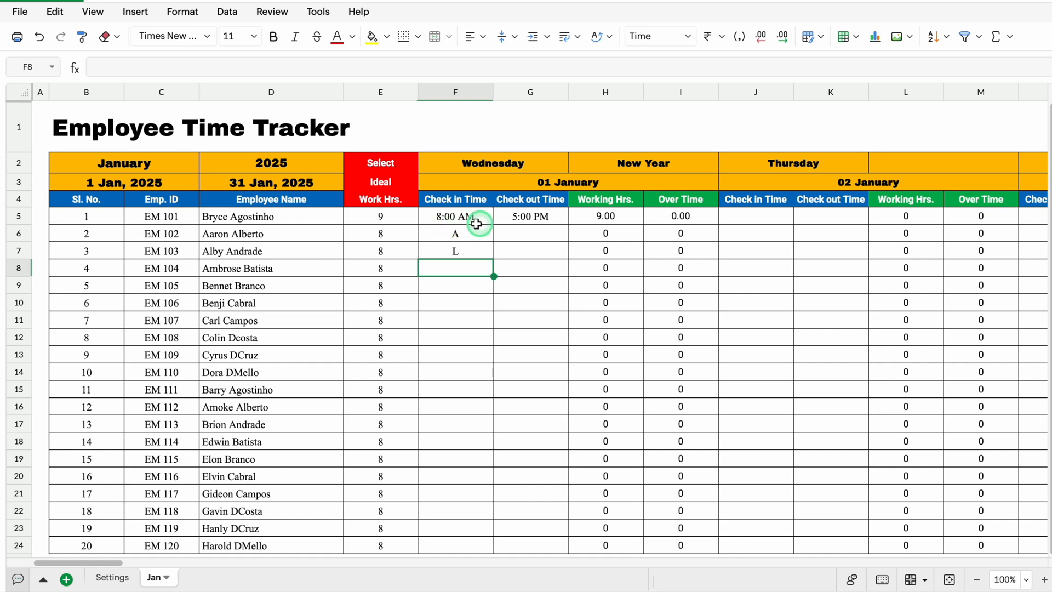
Switch the tracker's month to February
left_click(163, 161)
left_click(206, 159)
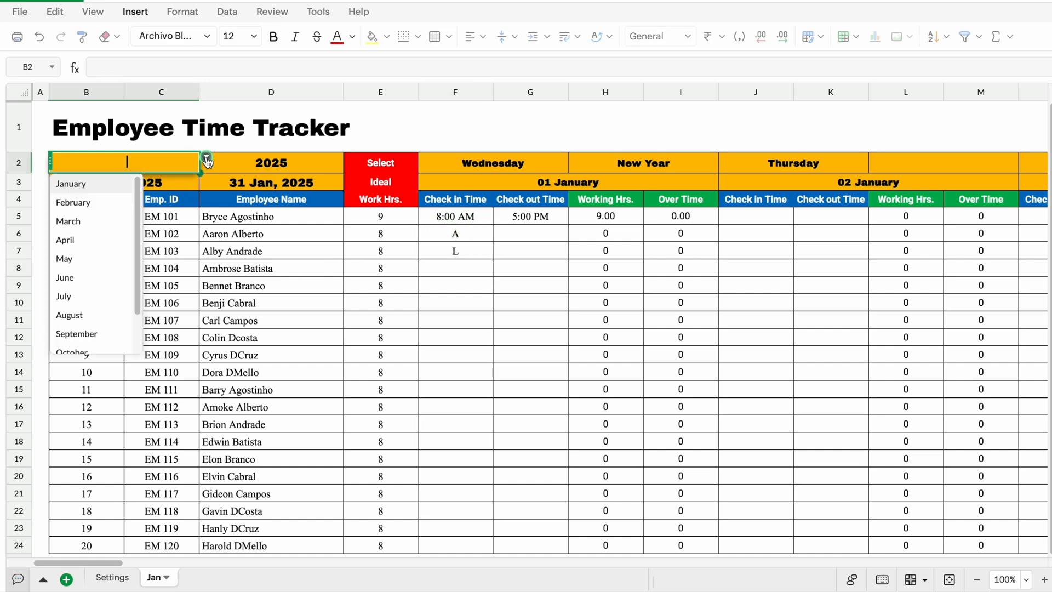
left_click(71, 203)
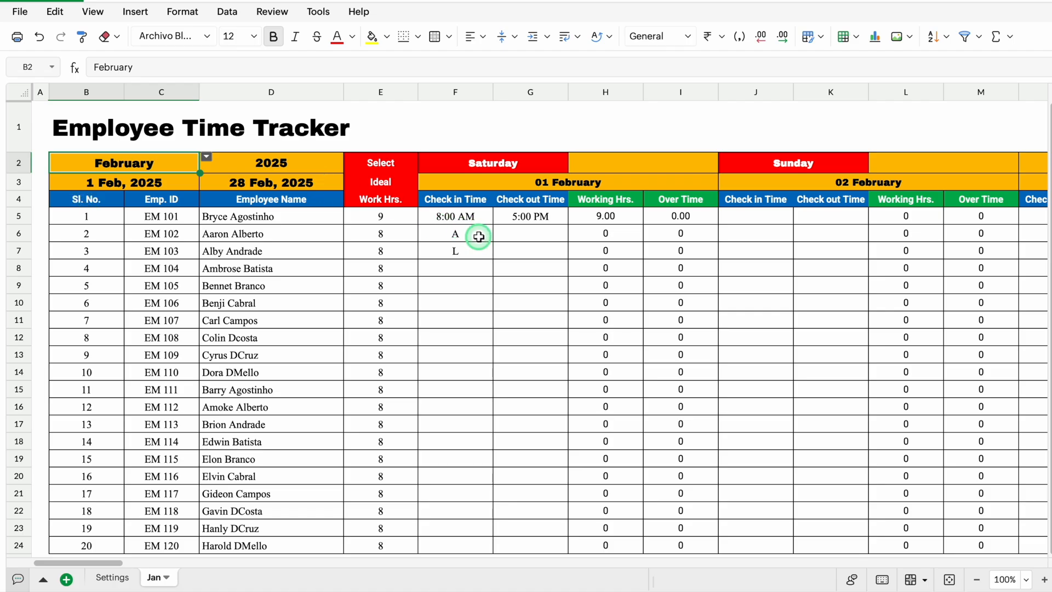
Clear the check-in and check-out entries in F5:G8
left_click_drag(472, 219, 519, 266)
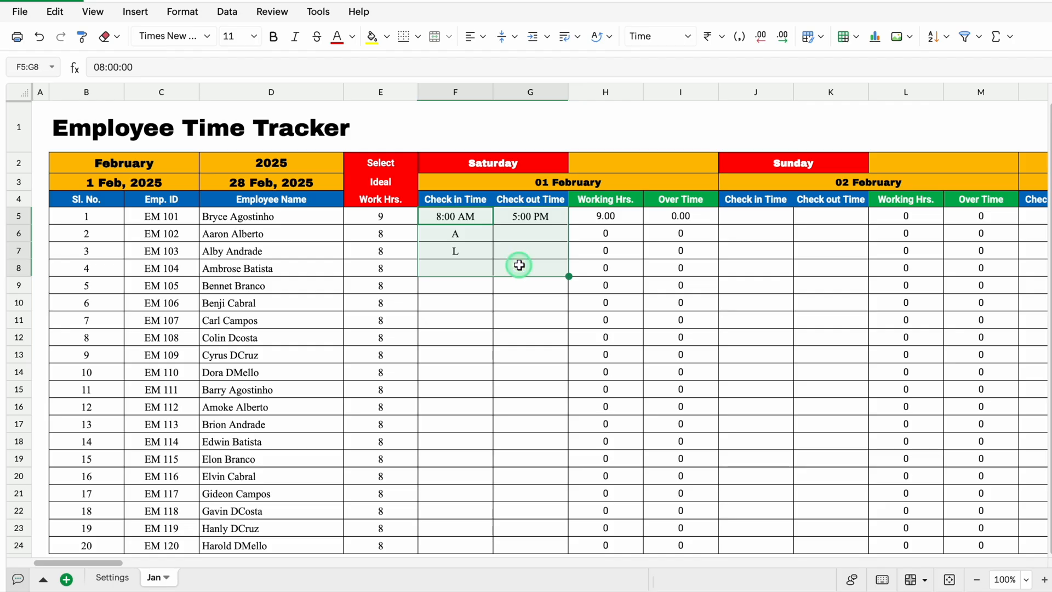
key("Delete")
left_click(479, 223)
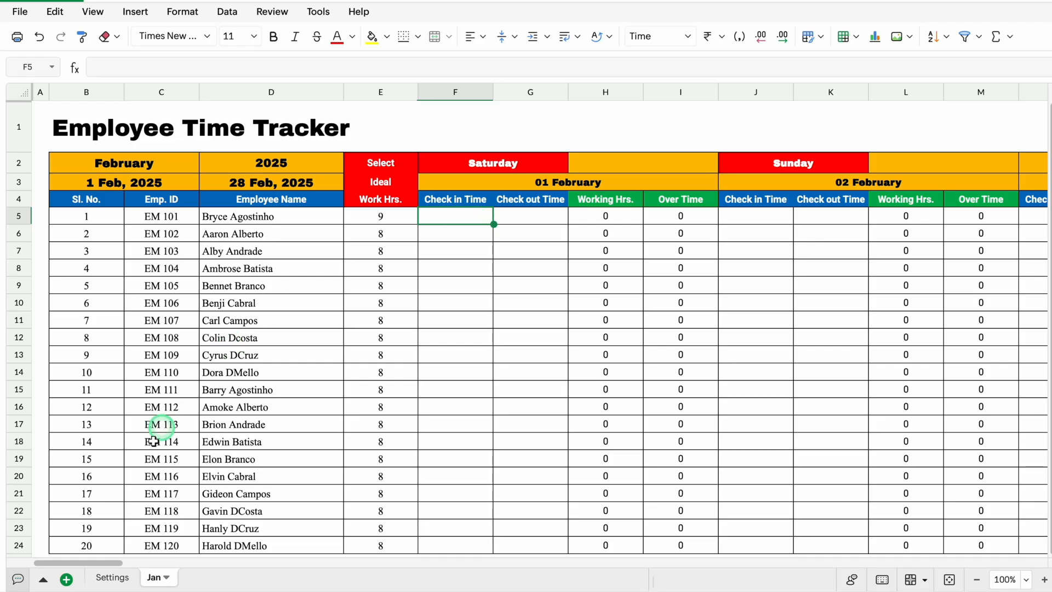
View the holiday list on the Settings sheet, and set the month on the Jan sheet to January
left_click(113, 578)
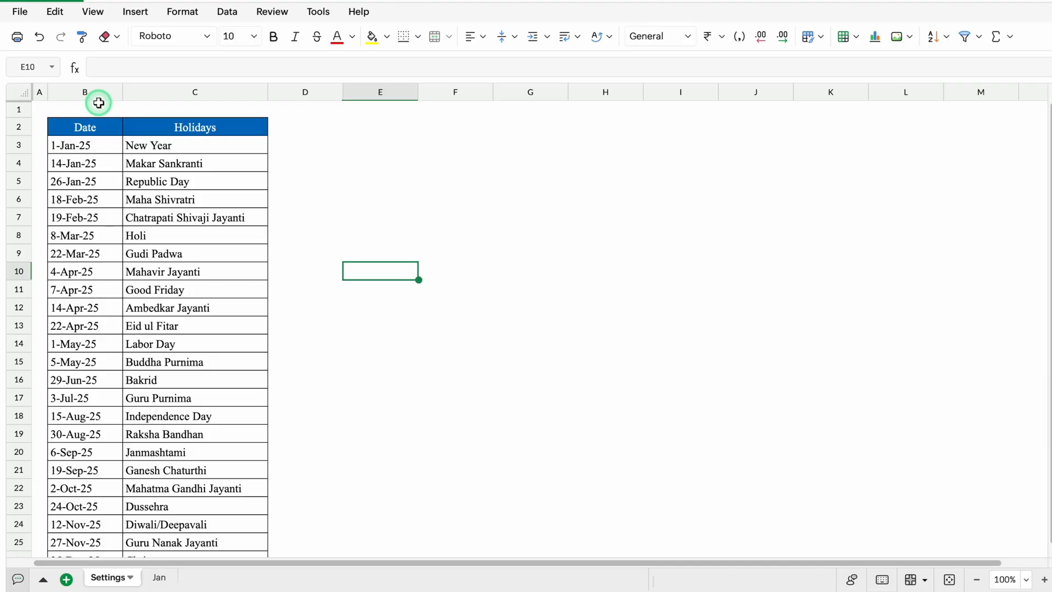
left_click(158, 579)
left_click(176, 159)
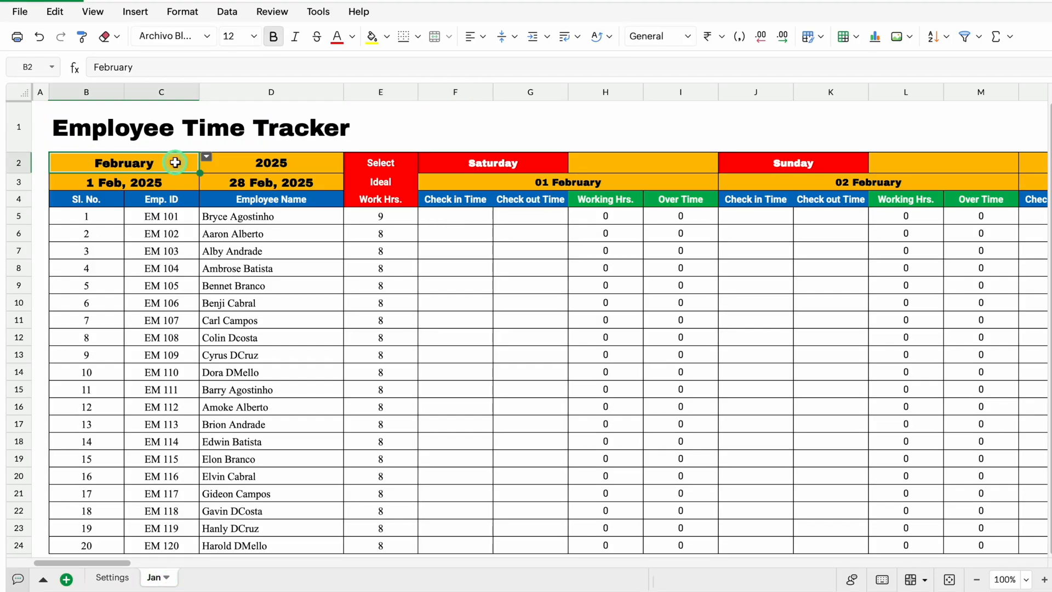
left_click(206, 158)
left_click(87, 184)
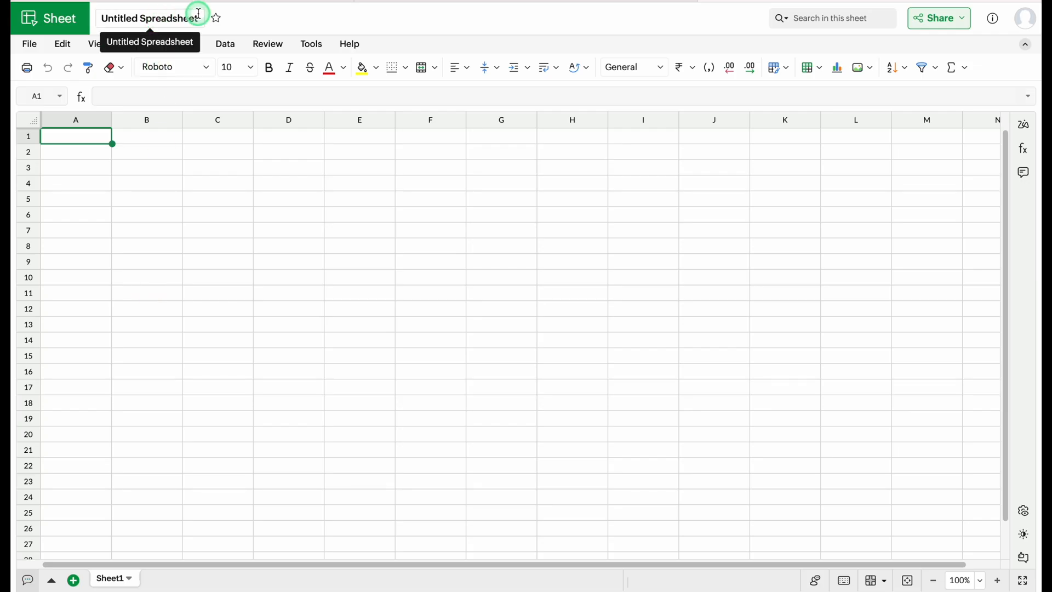
Rename the new blank spreadsheet as Time Tracker
left_click(157, 16)
key("BackSpace")
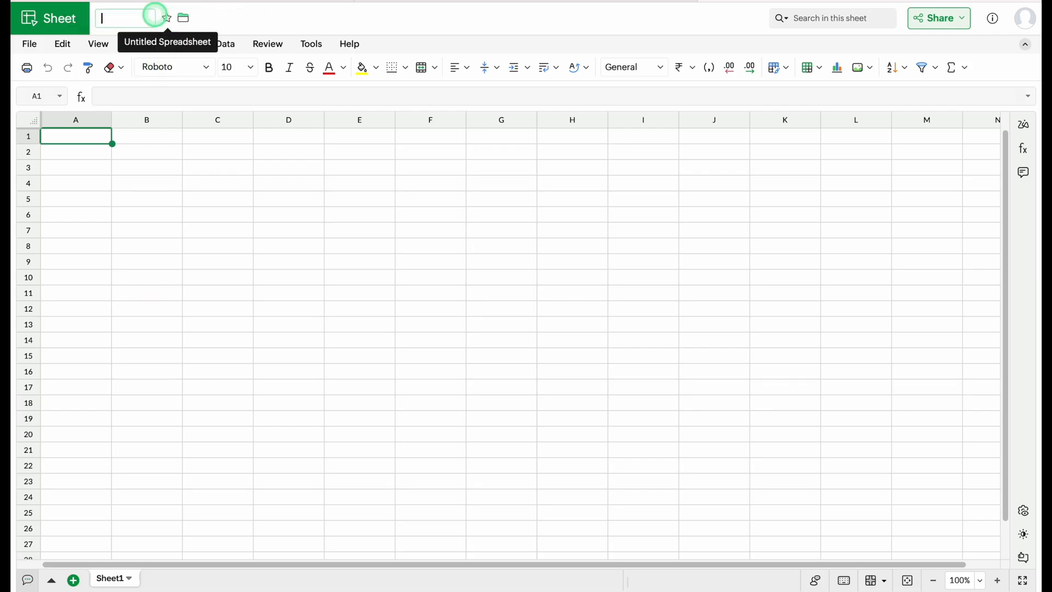
type("Time Tracker")
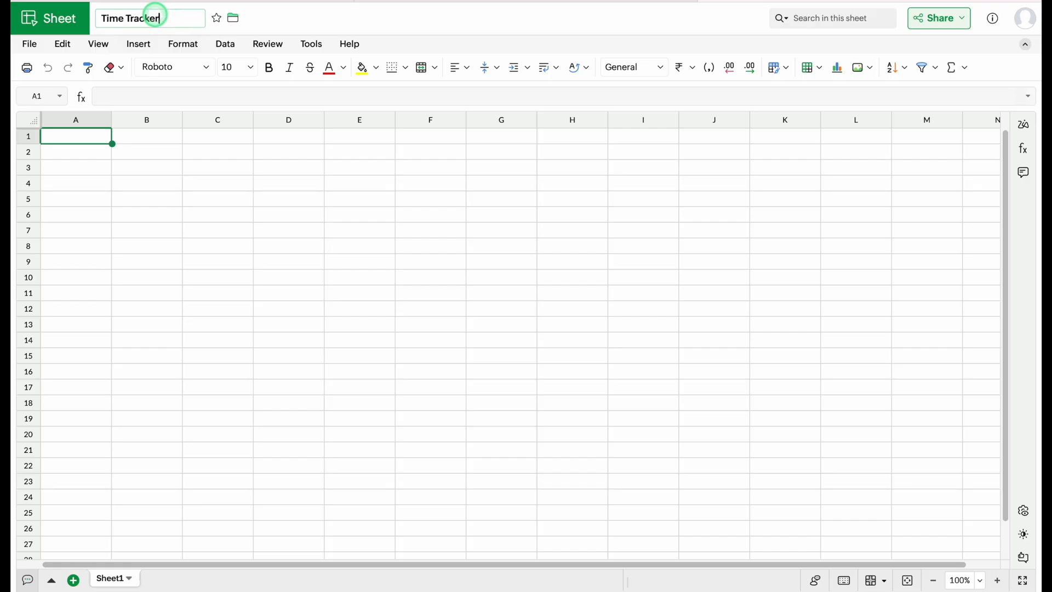
left_click(87, 136)
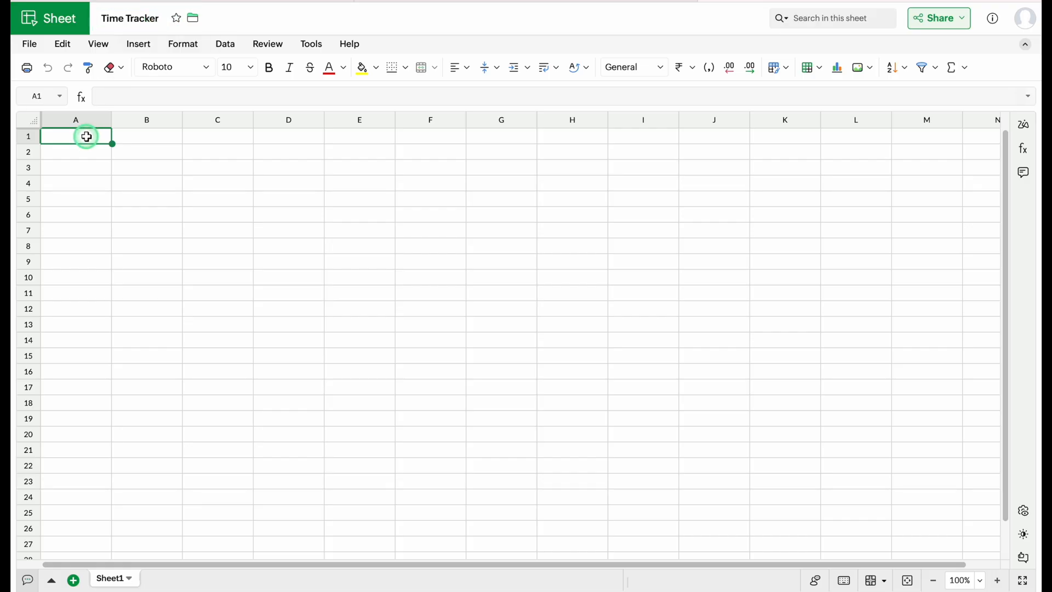
Rename Sheet1 as Settings
double_click(111, 579)
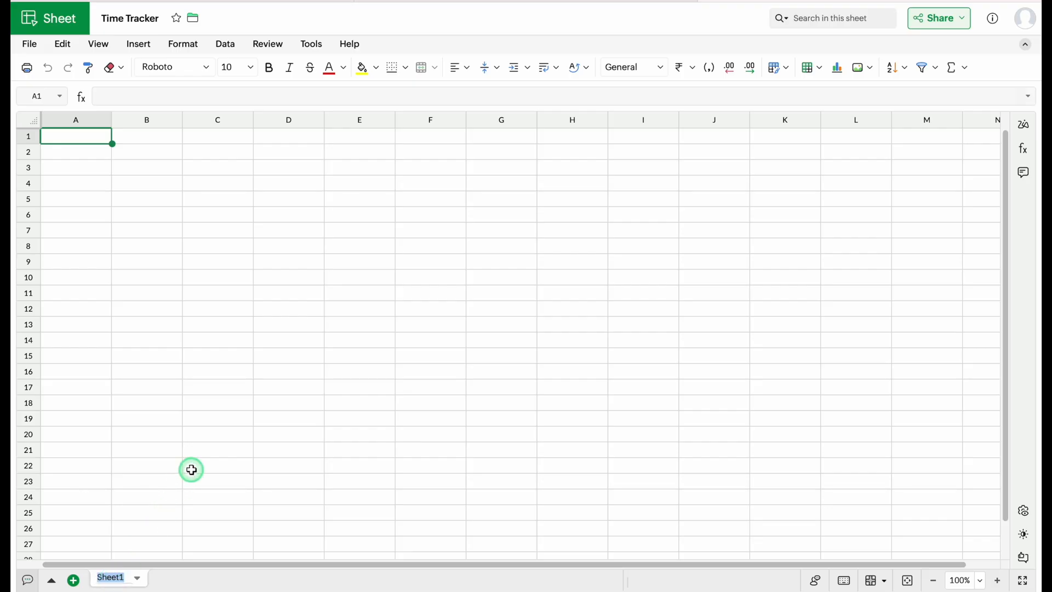
type("Settings")
left_click(91, 137)
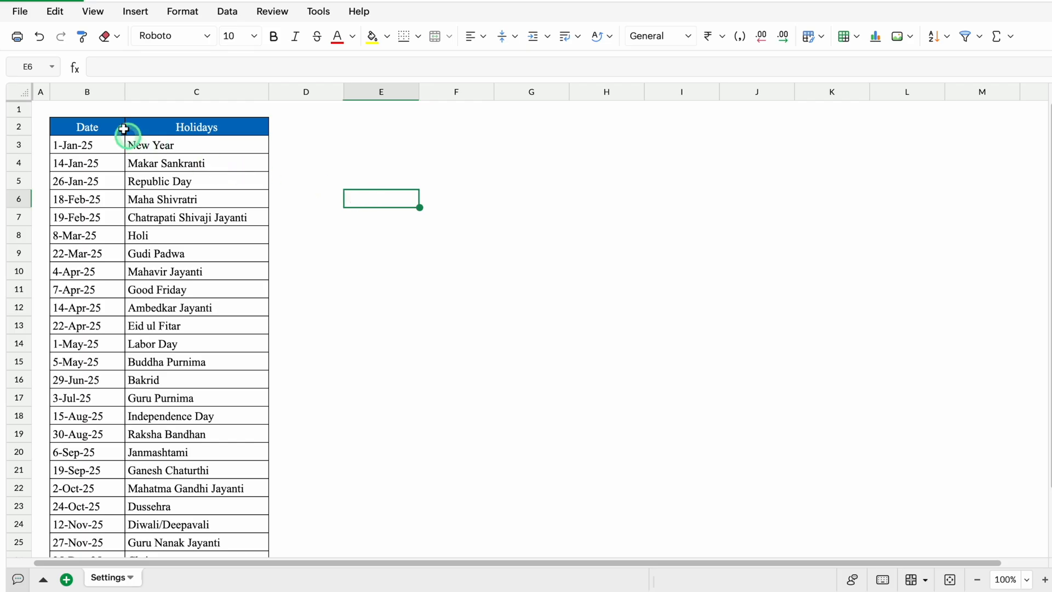
Review the Date and Holidays columns of the holiday list on the Settings sheet
left_click(98, 91)
left_click(170, 91)
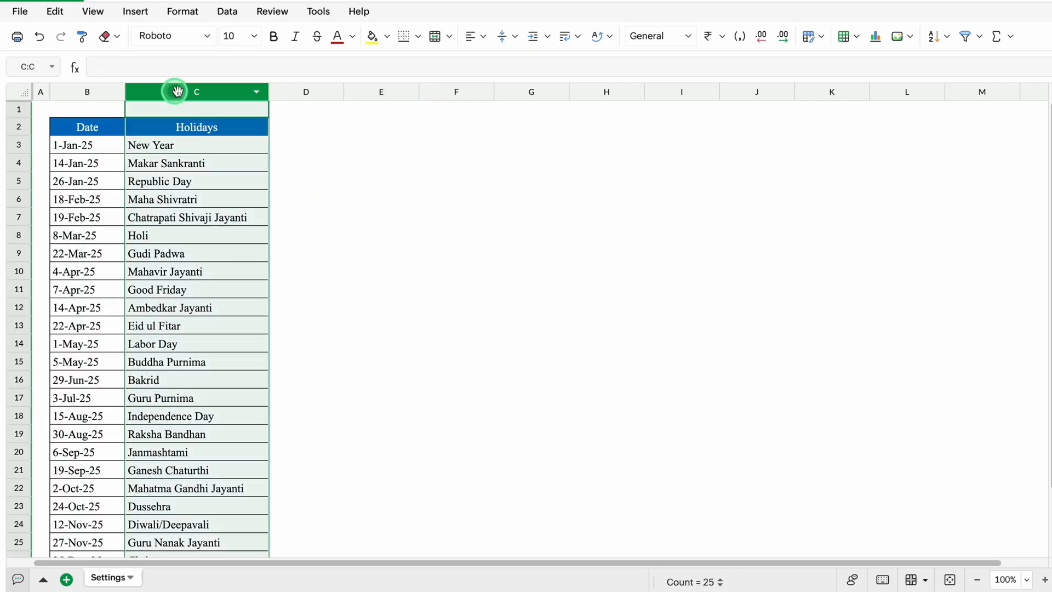
left_click(324, 159)
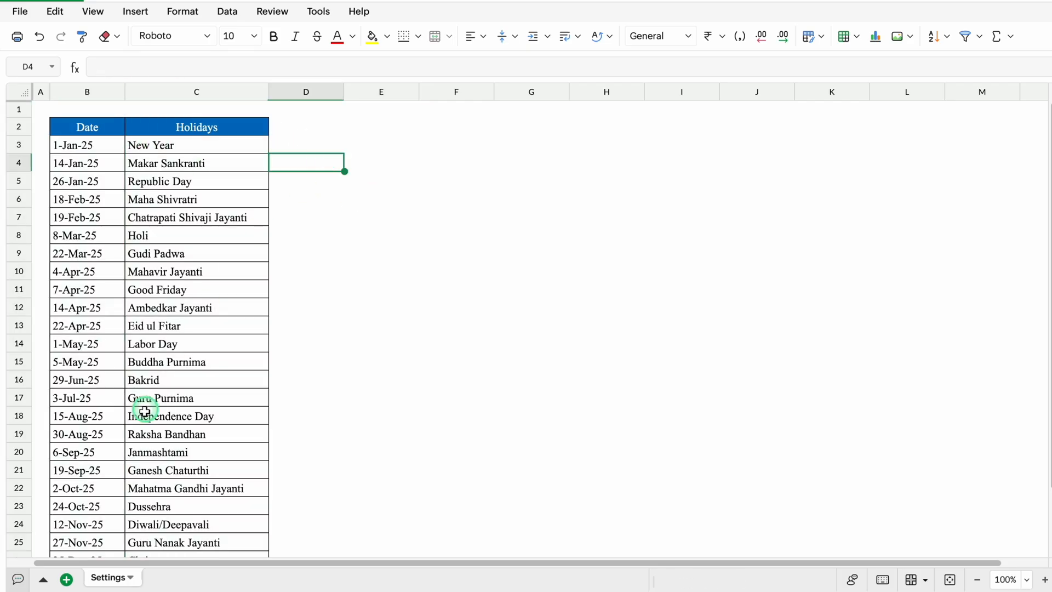
Add a new sheet named Jan and narrow its column A to a slim margin
left_click(67, 580)
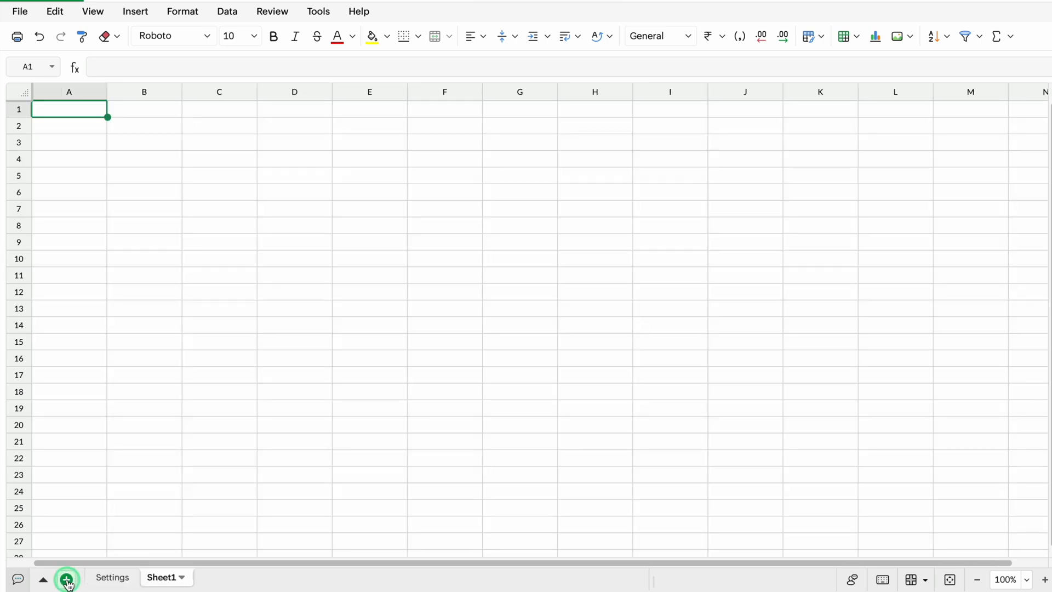
double_click(164, 578)
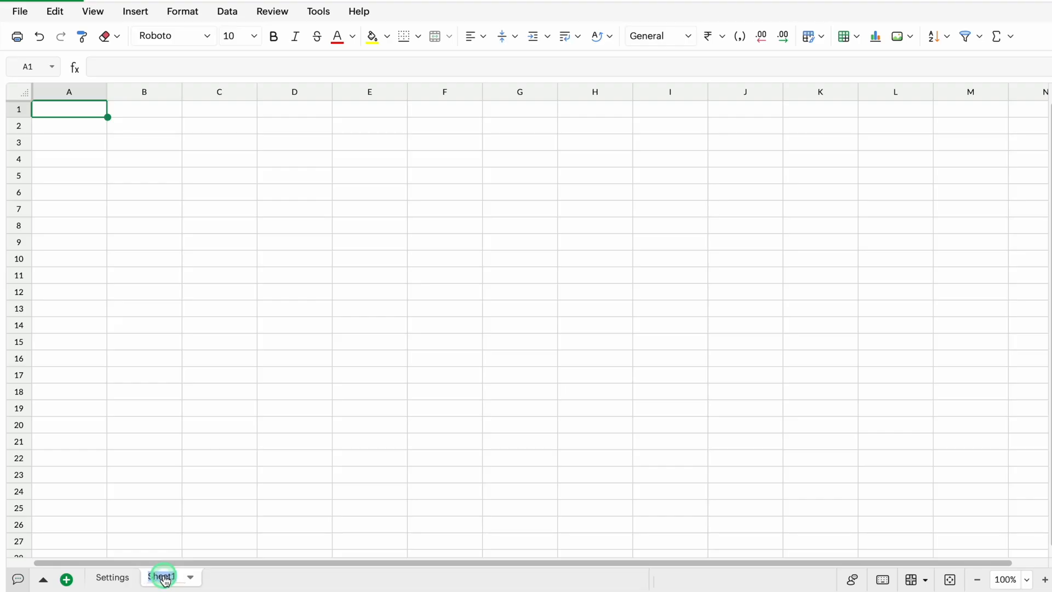
type("Jan")
left_click(84, 109)
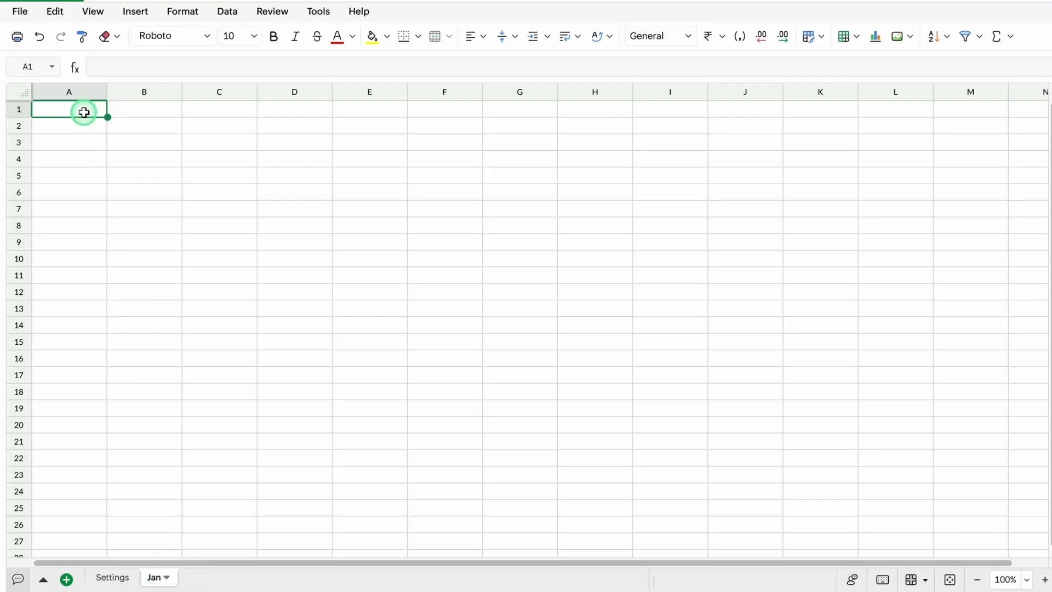
left_click_drag(101, 101, 46, 104)
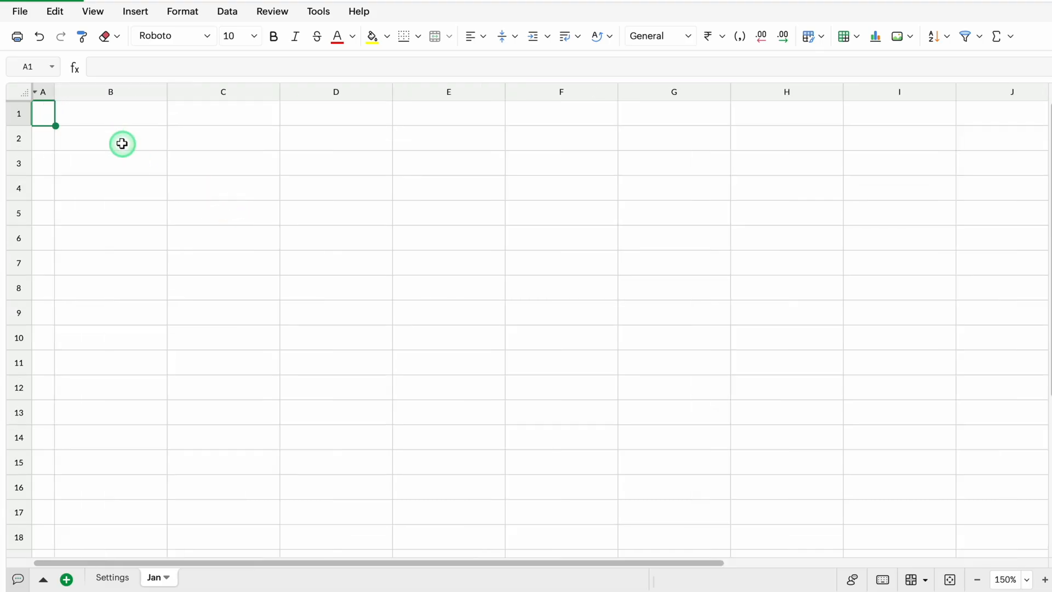
Merge cells B2:C2 on the Jan sheet
left_click(119, 138)
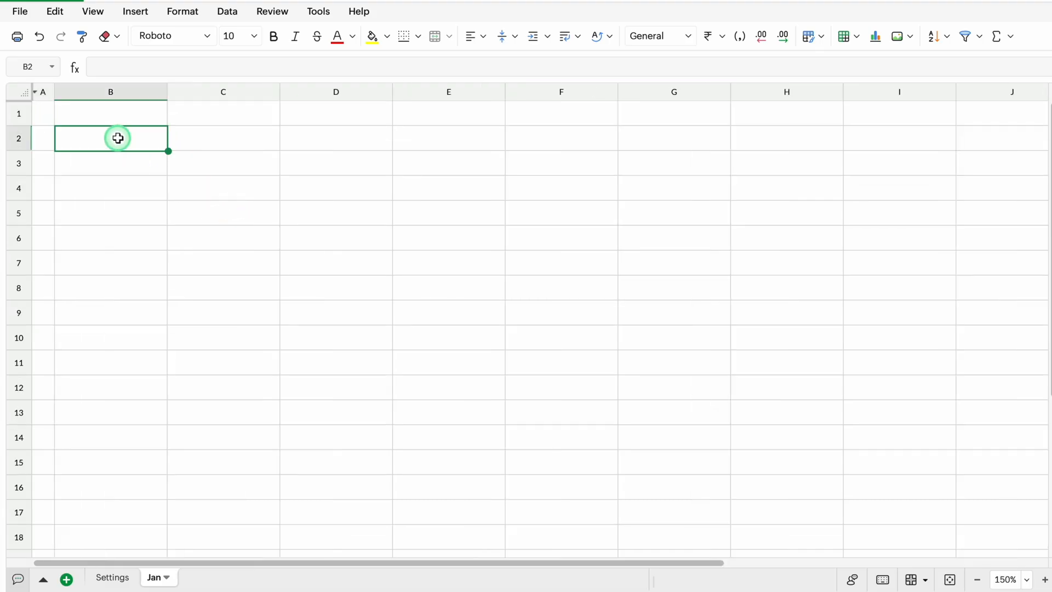
left_click_drag(118, 138, 202, 137)
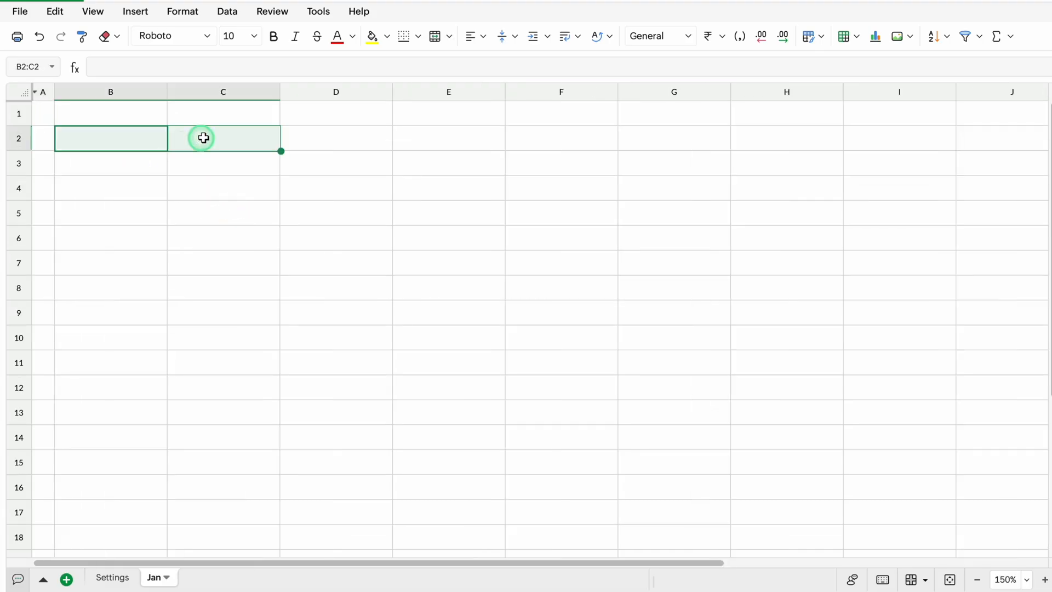
left_click(433, 39)
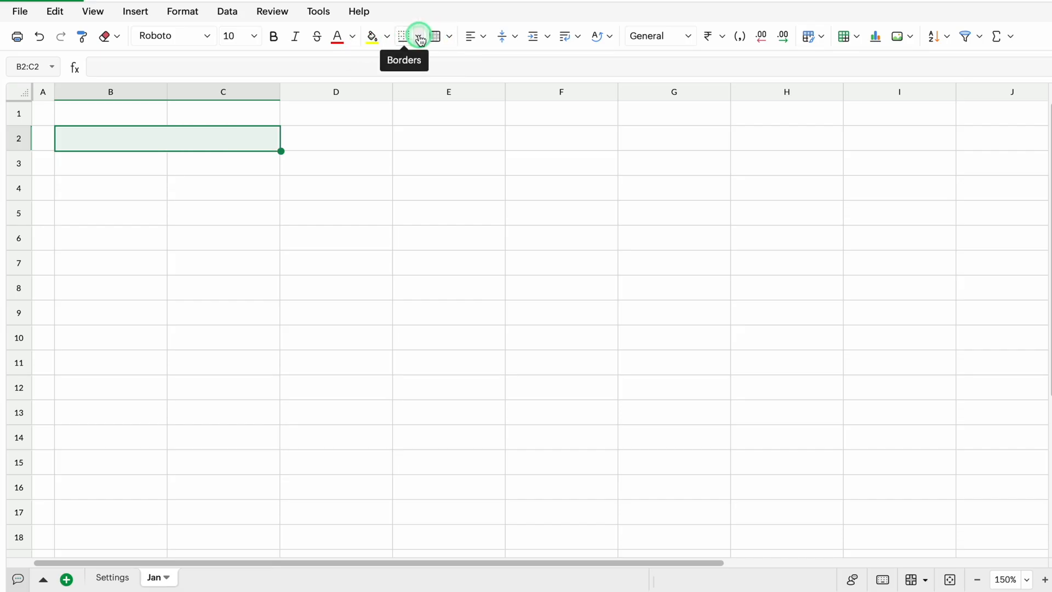
Apply all borders in black to the merged cell B2:C2 and fill its formatting down to row 3
left_click(419, 39)
left_click(365, 124)
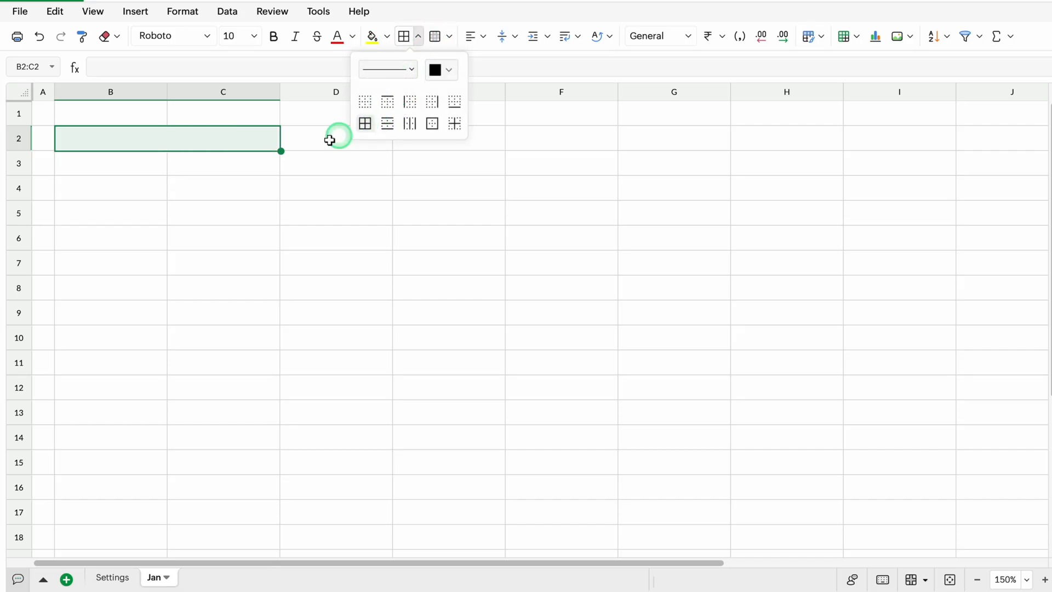
left_click_drag(280, 152, 279, 162)
left_click(308, 141)
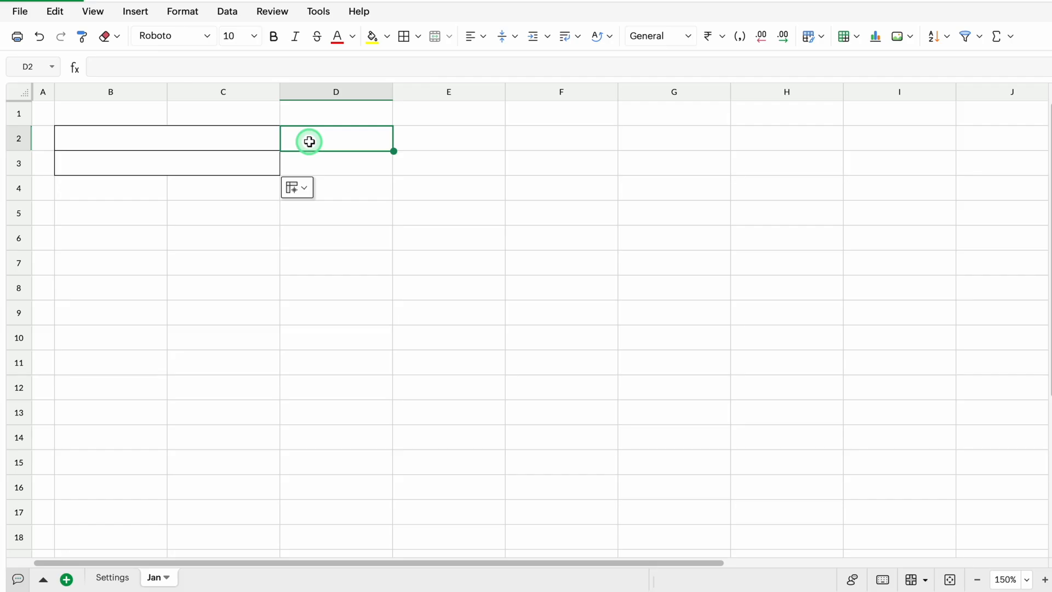
left_click(414, 140)
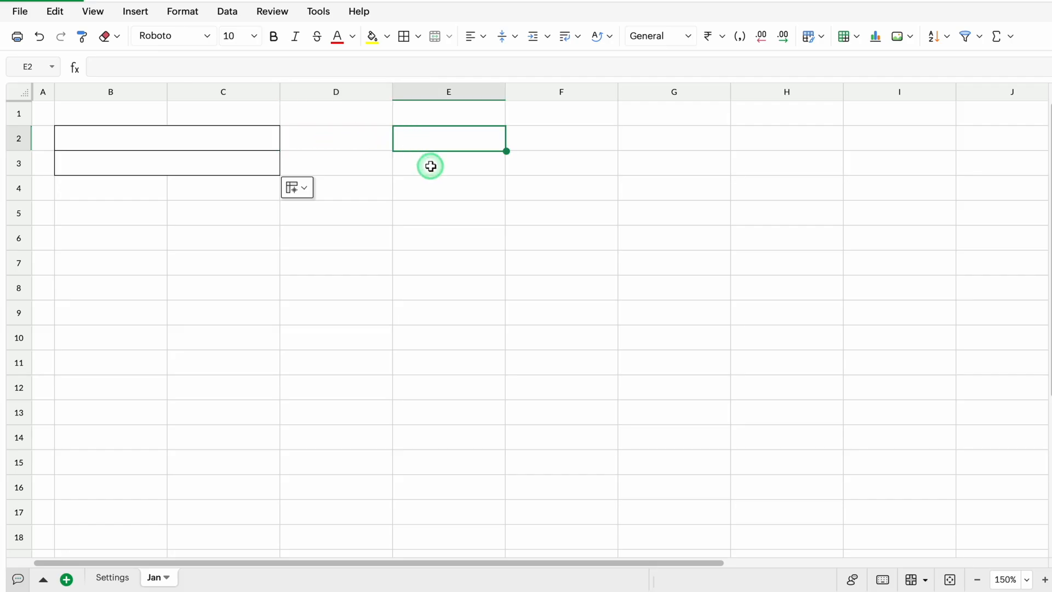
Enter January in E2, fill the series down to December in E13, and copy the twelve month names
type("January")
left_click(506, 151)
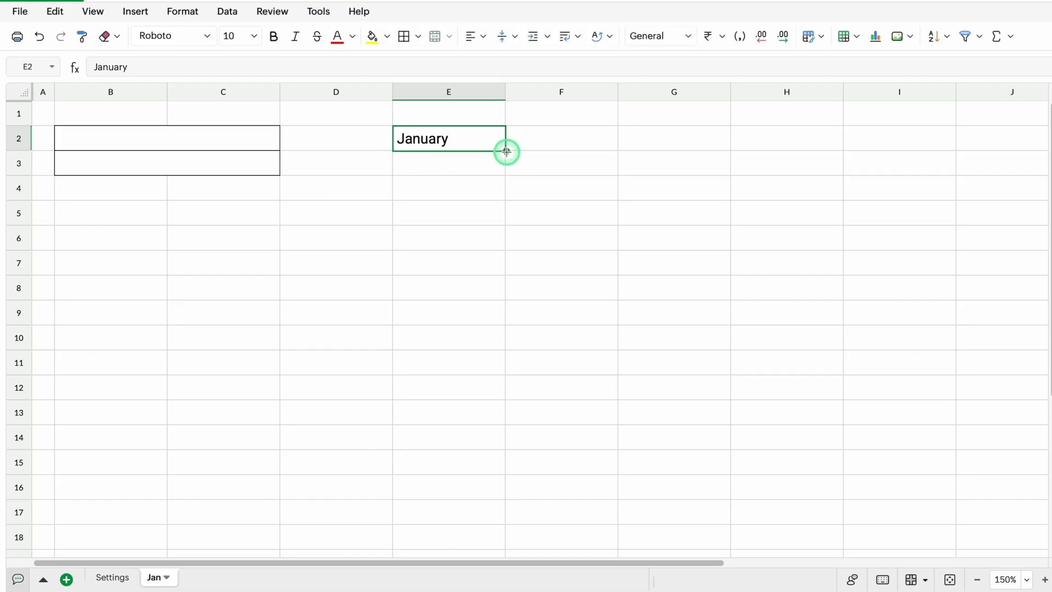
left_click_drag(507, 152, 499, 419)
left_click(489, 142)
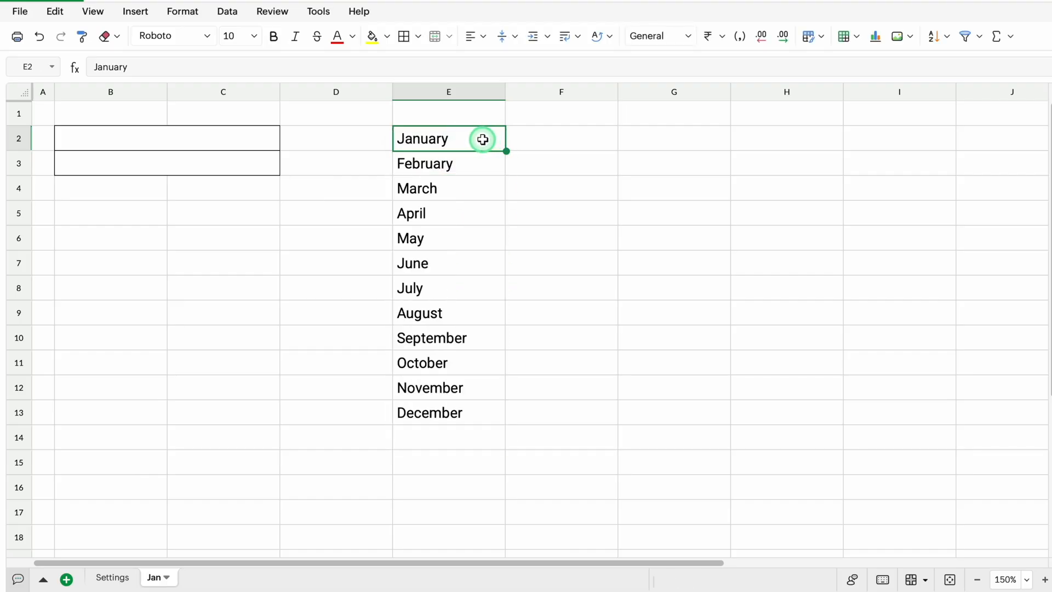
left_click_drag(483, 139, 476, 404)
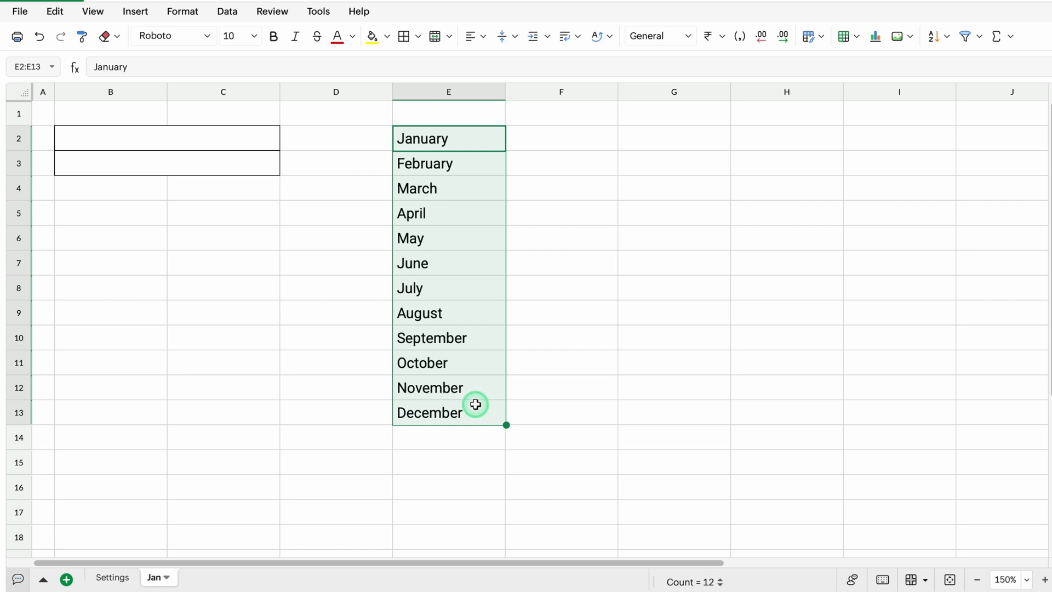
key("ctrl+c")
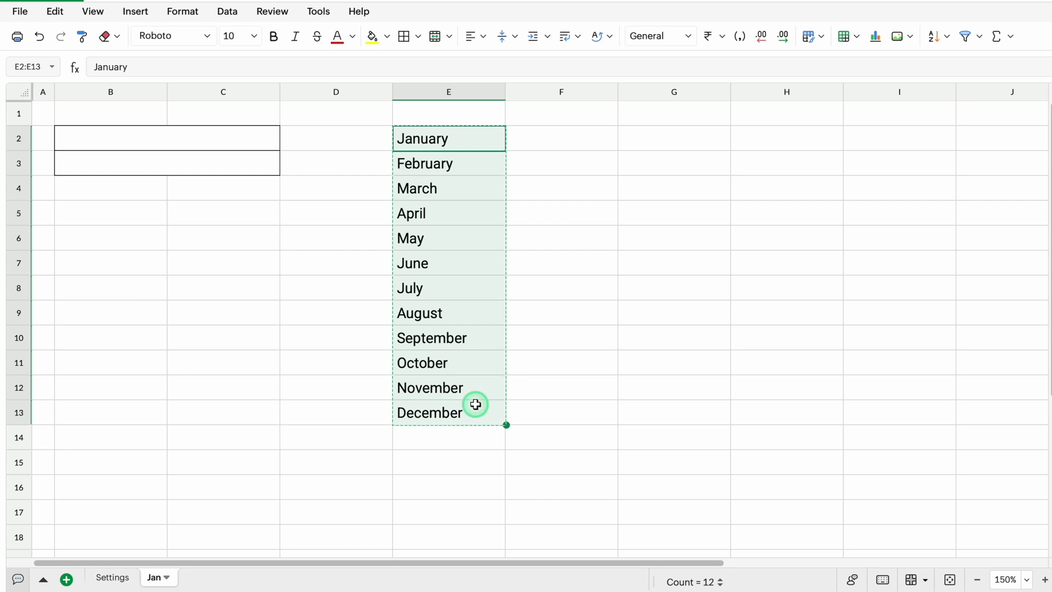
Create a list data validation on merged cell B2 from the copied month names, with the help text turned off
left_click(190, 143)
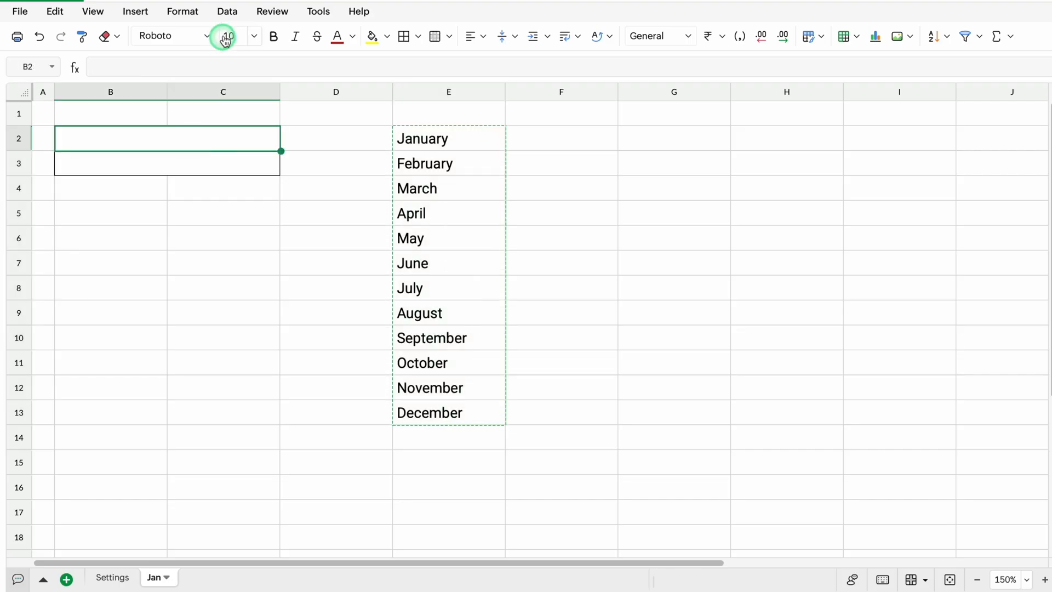
left_click(230, 12)
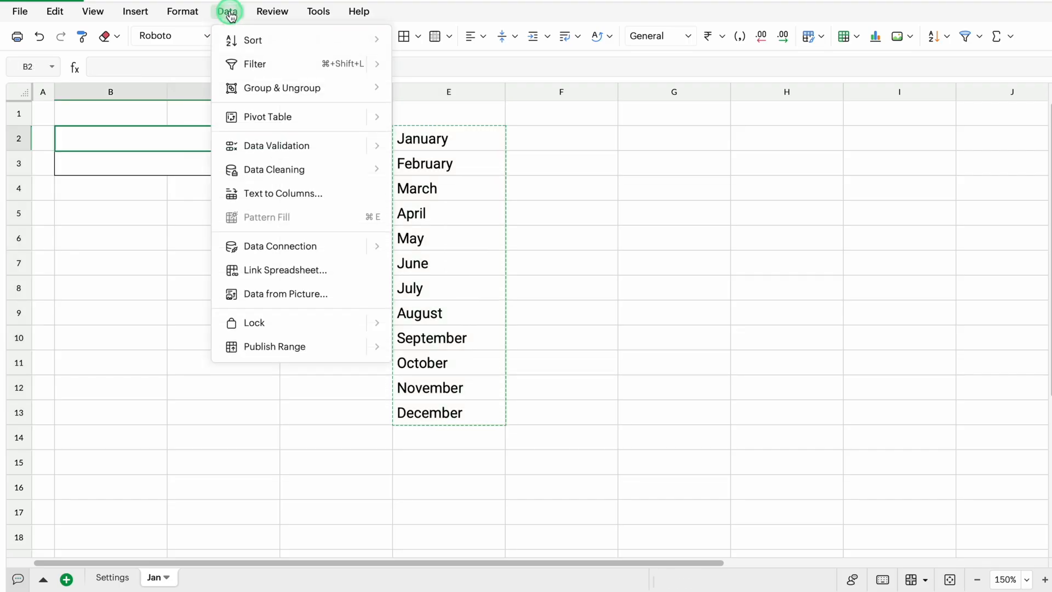
mouse_move(270, 145)
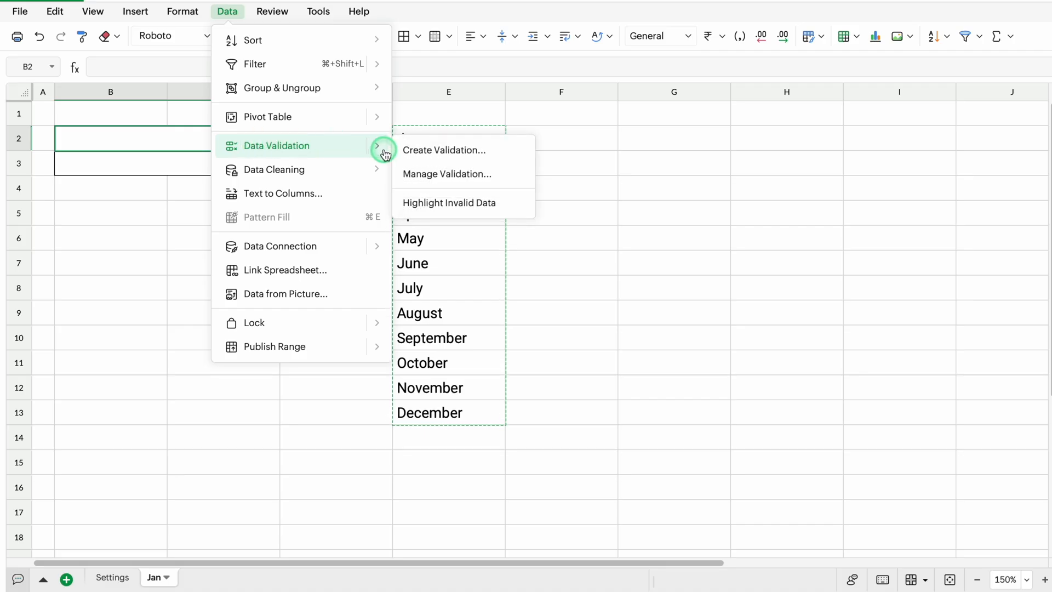
left_click(454, 152)
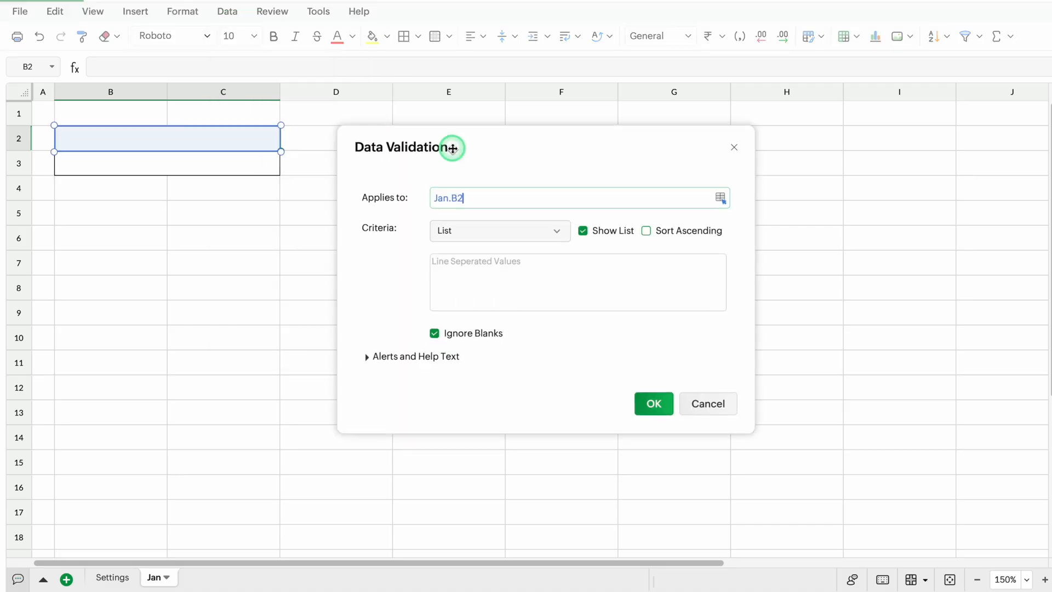
left_click(459, 264)
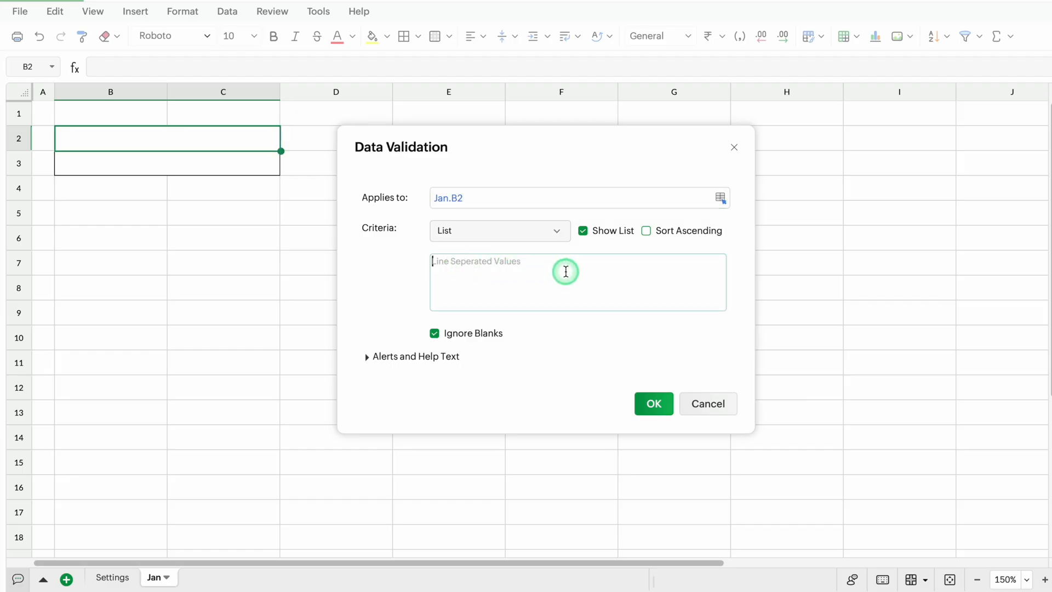
key("ctrl+v")
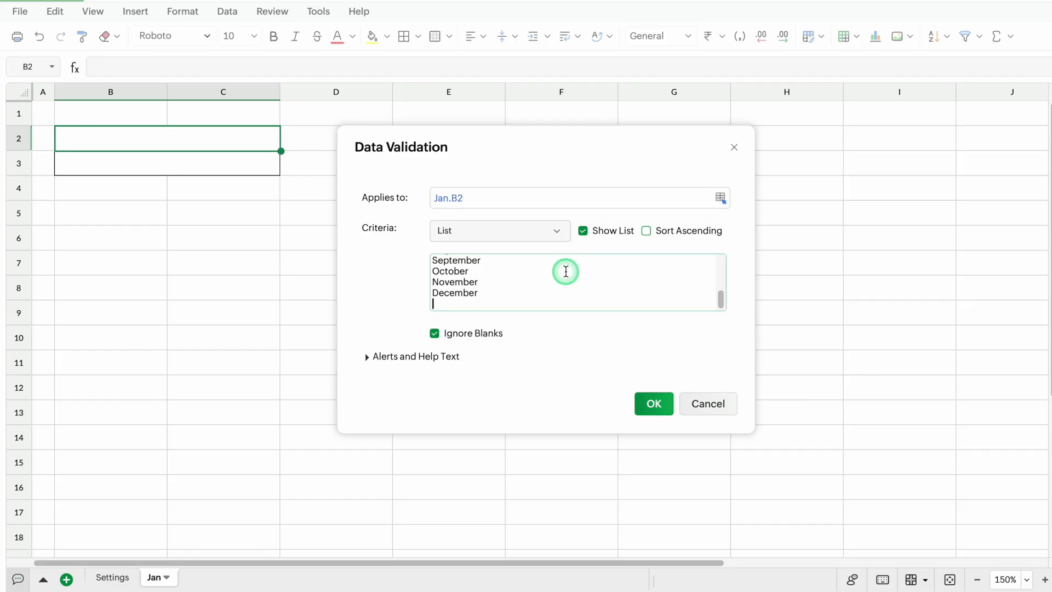
left_click(367, 358)
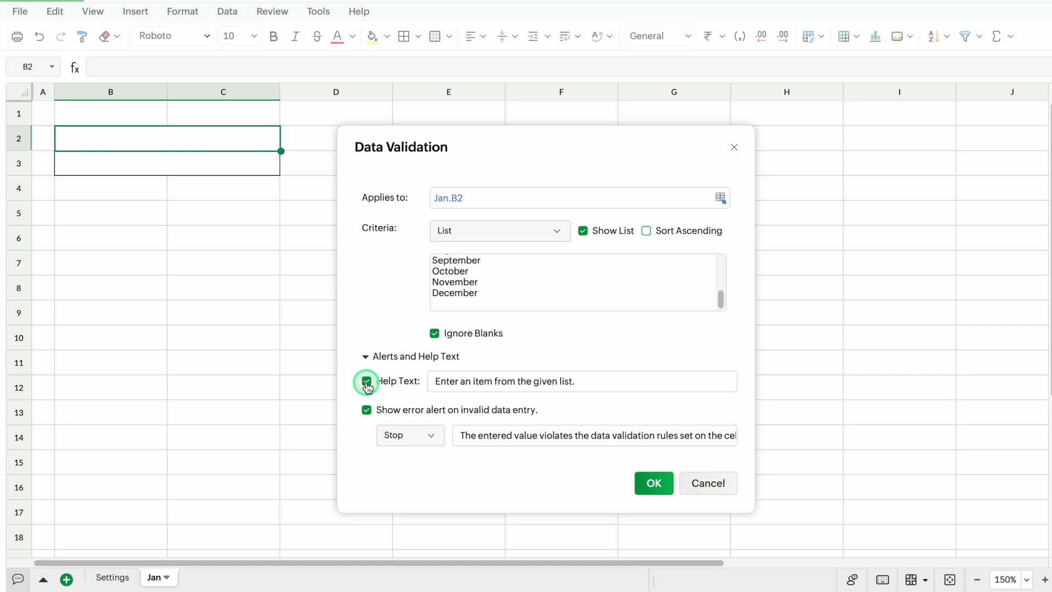
left_click(366, 382)
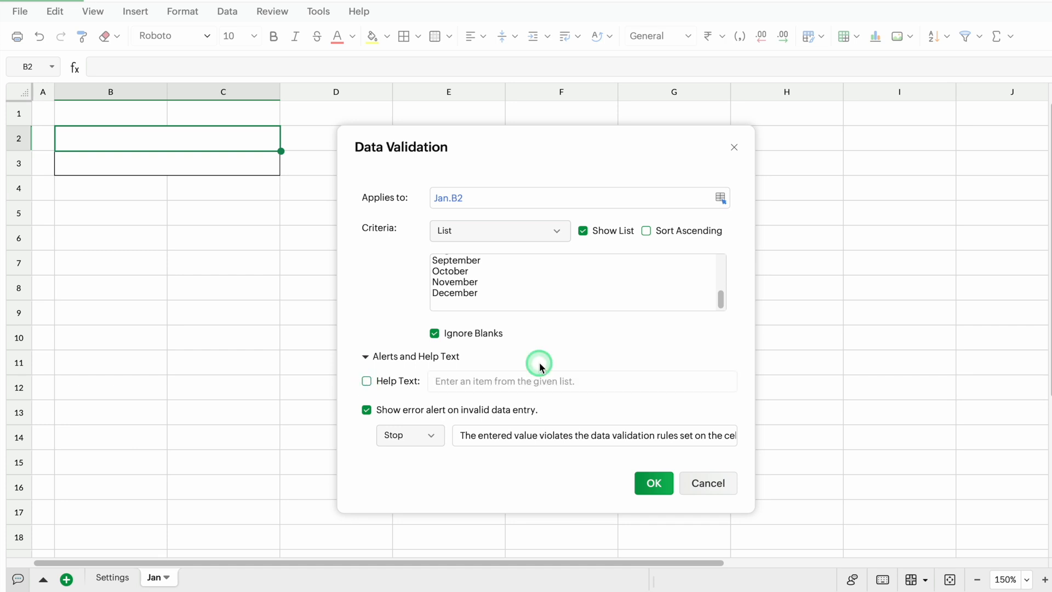
left_click(657, 484)
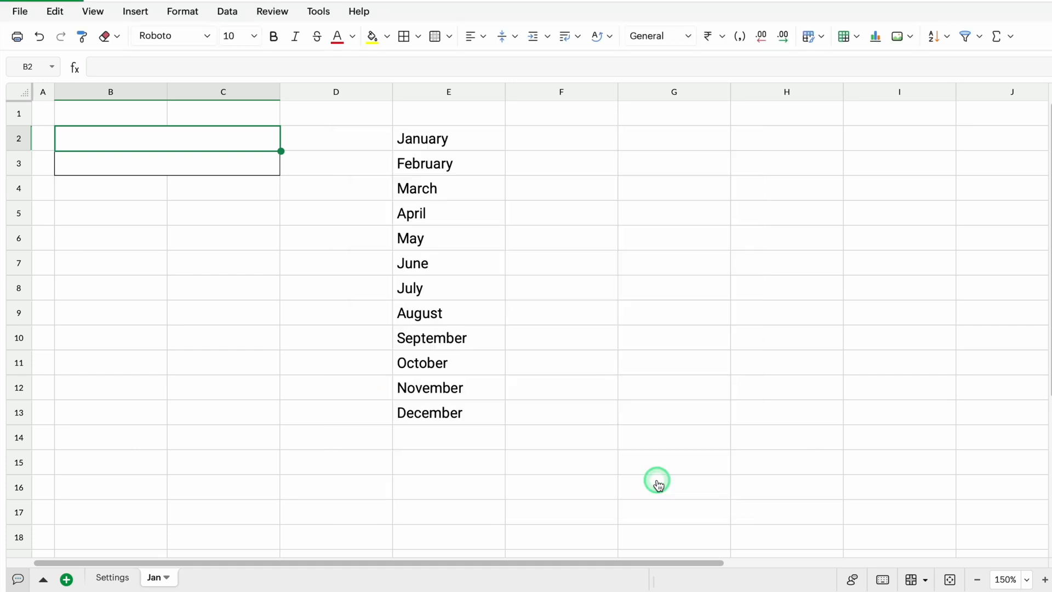
Choose January from the month dropdown in B2
left_click(229, 139)
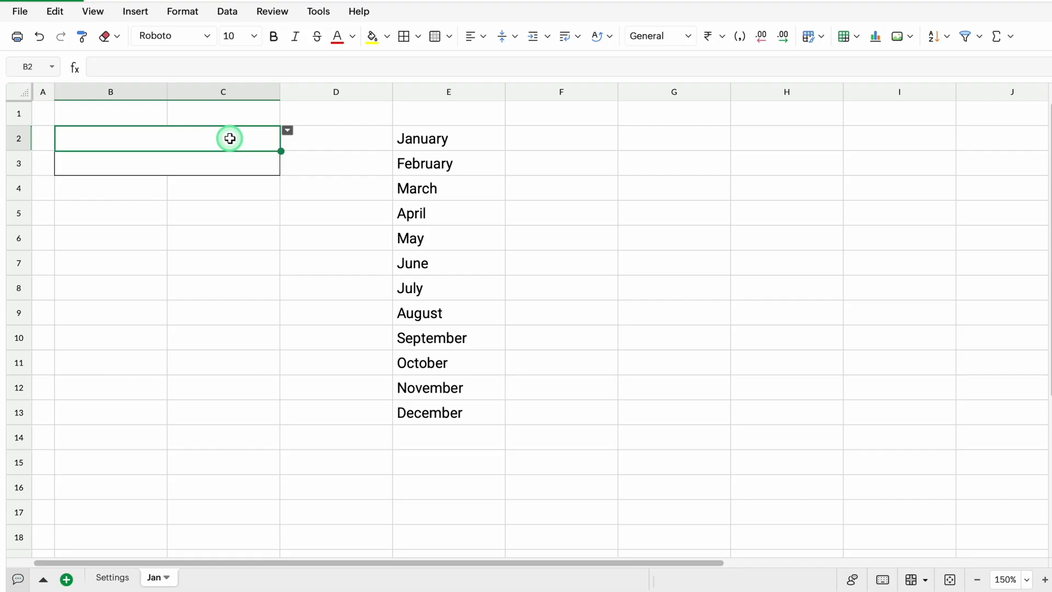
left_click(285, 131)
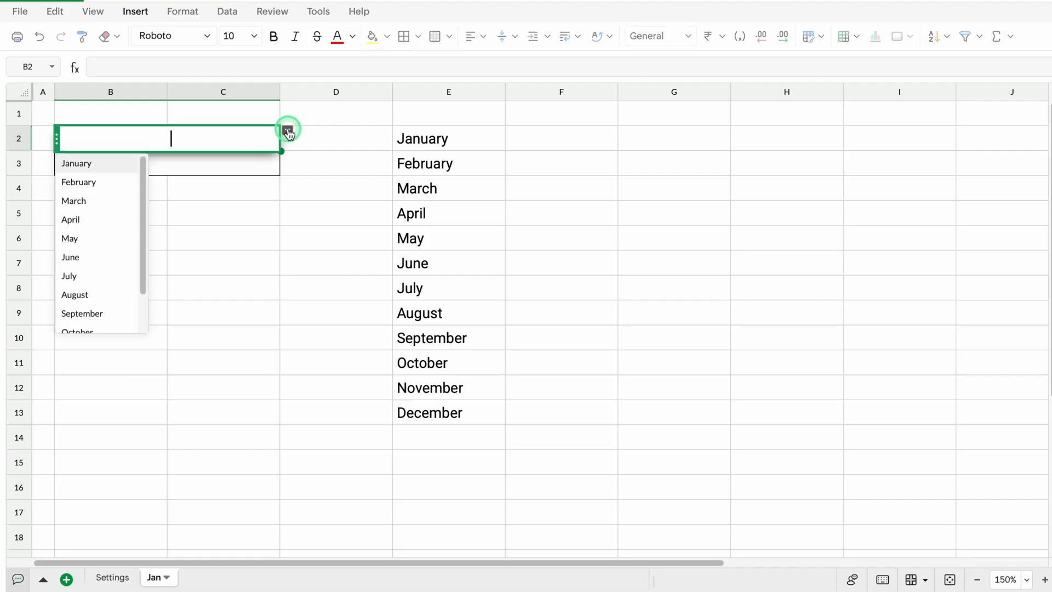
left_click(102, 165)
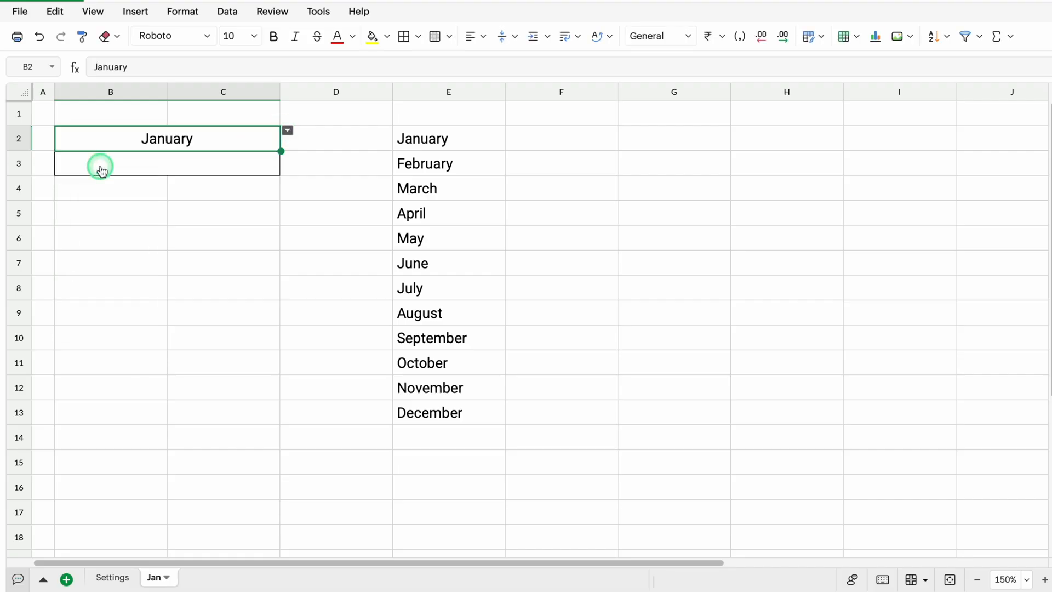
Clear the helper month list from column E and pick January again from the dropdown in B2
left_click(437, 92)
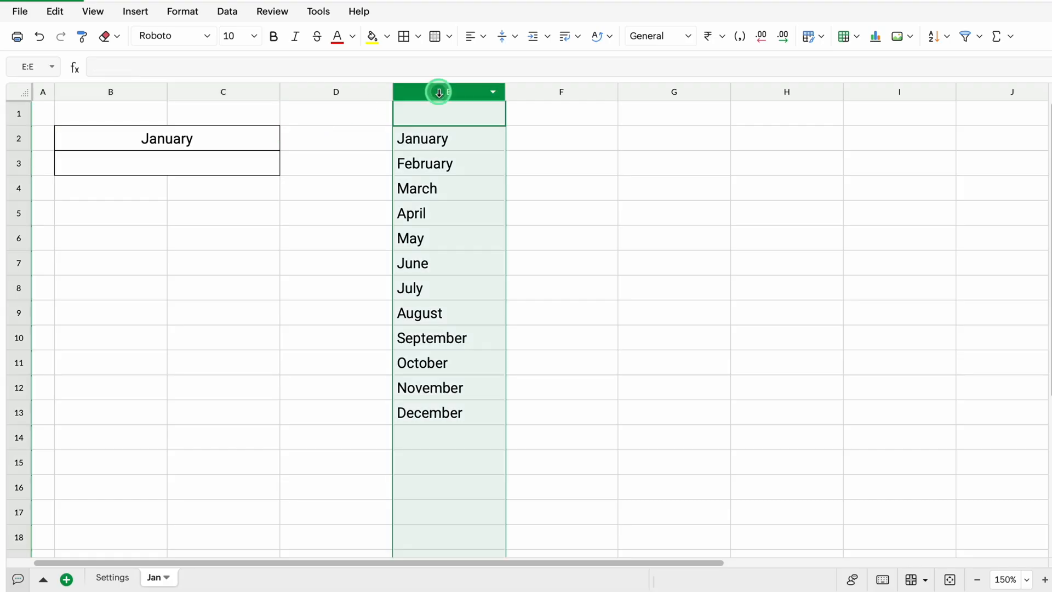
key("Delete")
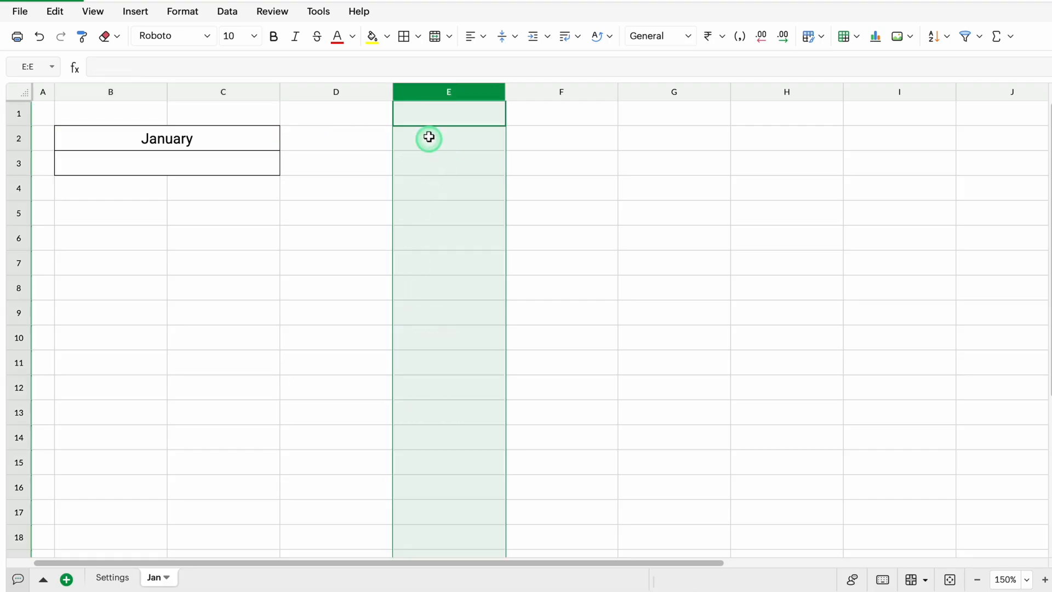
left_click(253, 140)
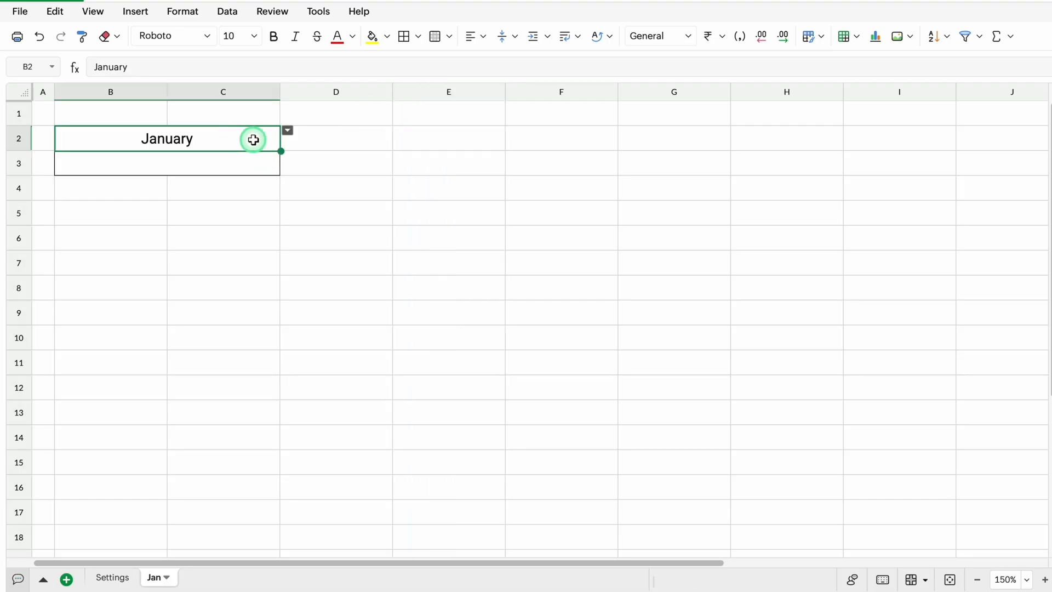
left_click(288, 130)
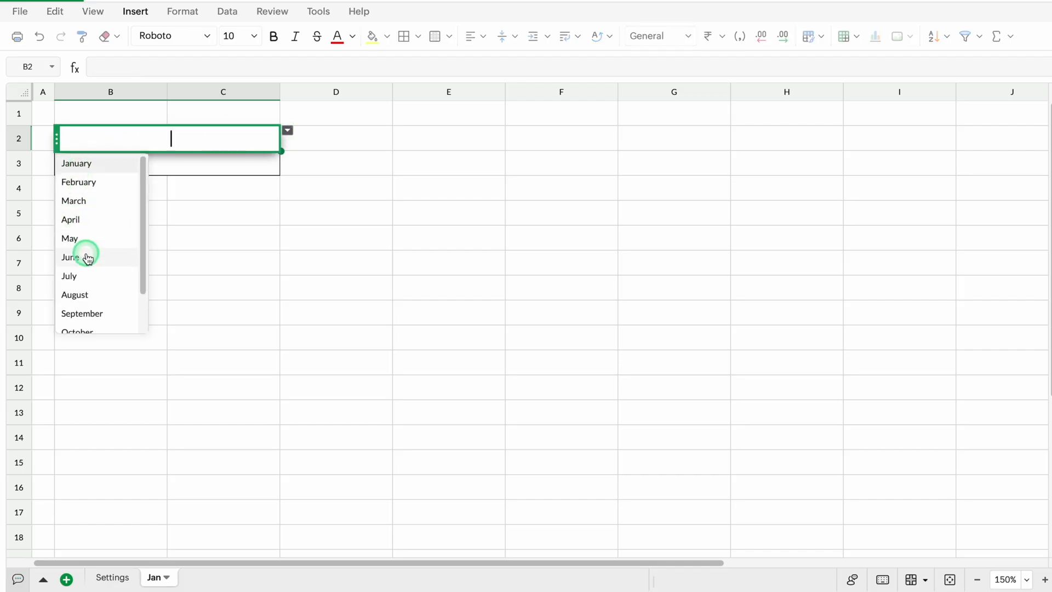
left_click(110, 163)
Enter the year 2025 in cell D2, beside the month
left_click(325, 142)
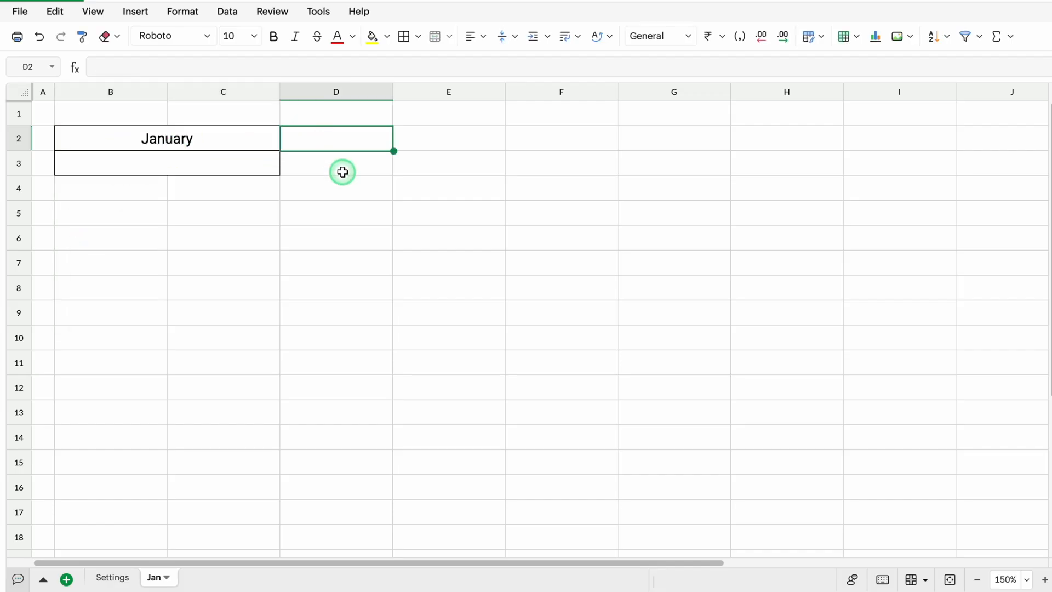
type("2025")
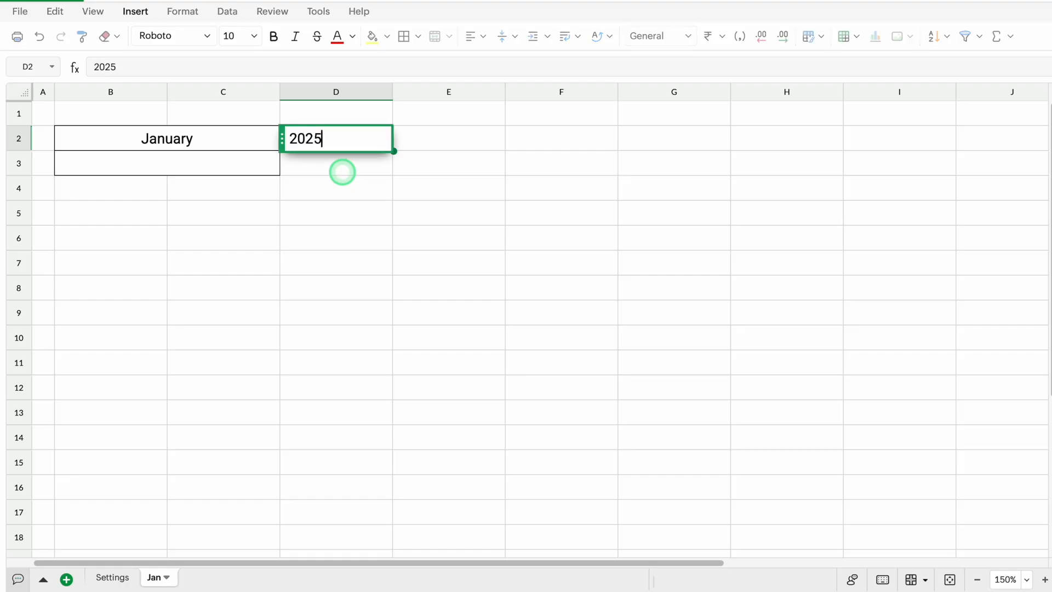
key("Return")
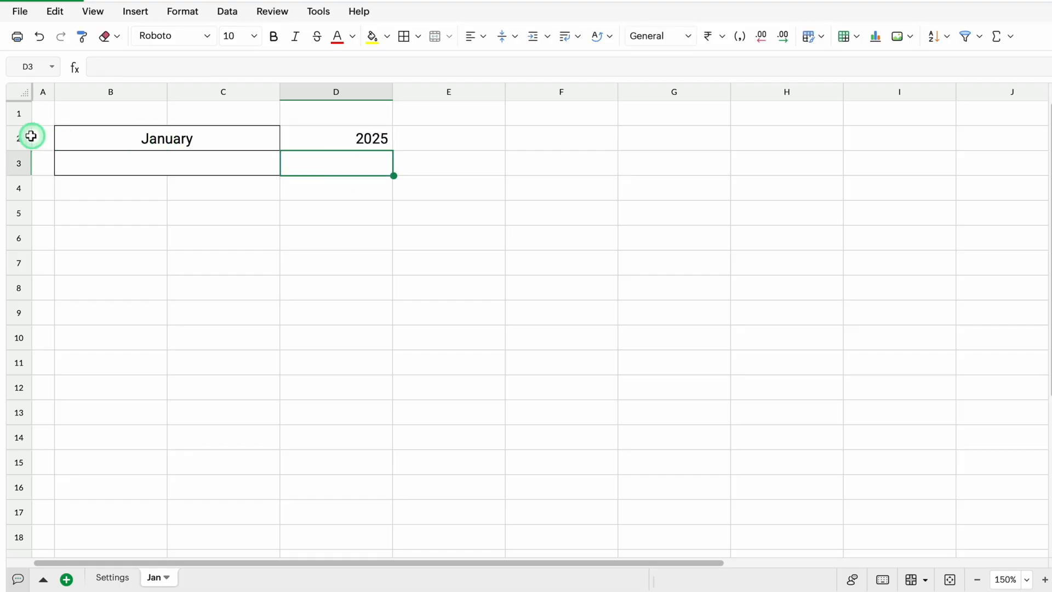
Format rows 2 and 3 with the Archivo Black font and centre their contents horizontally
left_click_drag(18, 138, 22, 154)
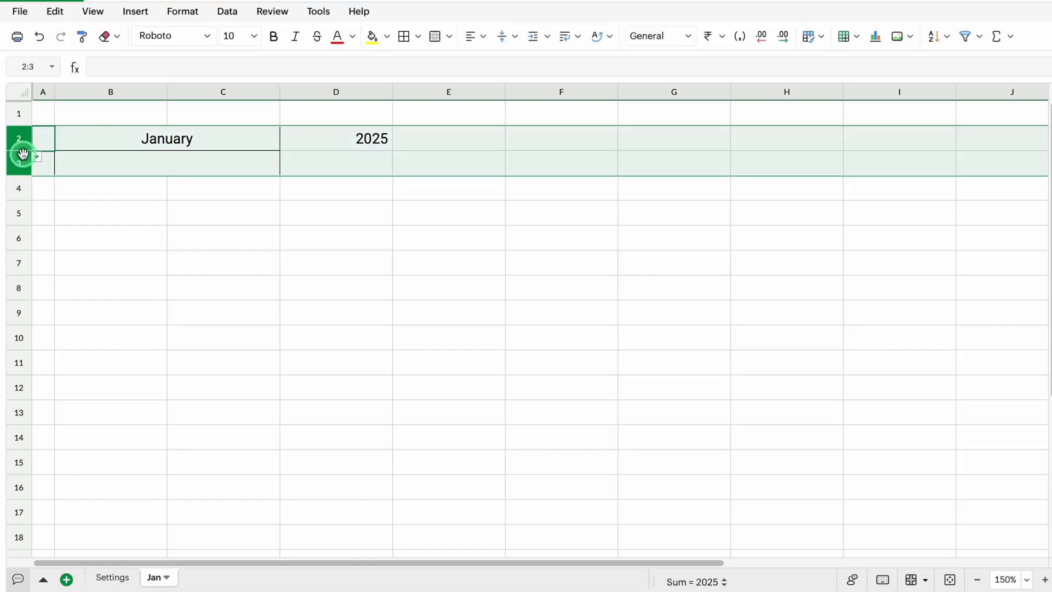
left_click(207, 35)
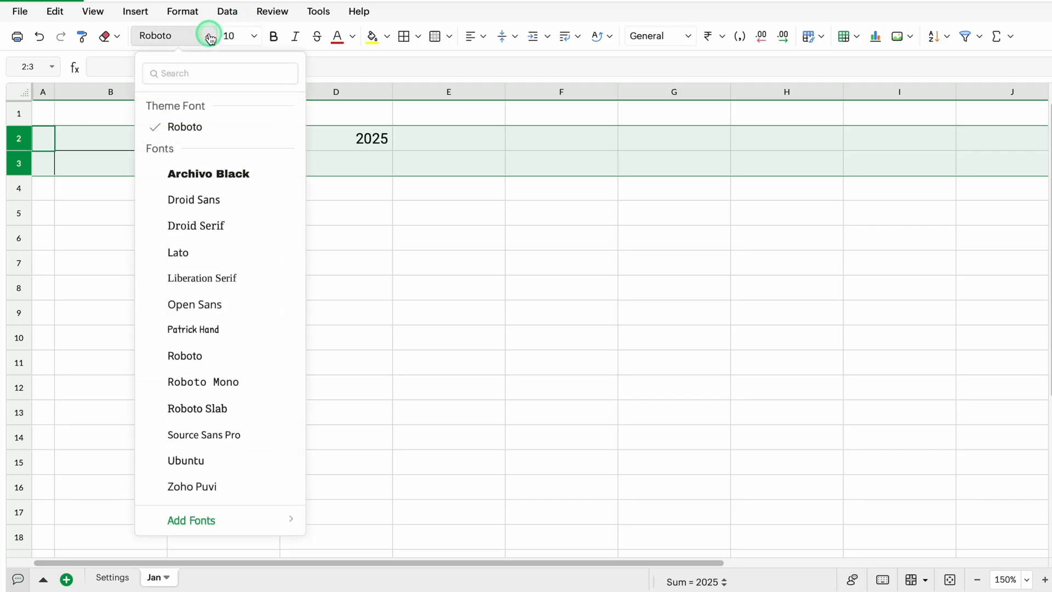
left_click(230, 166)
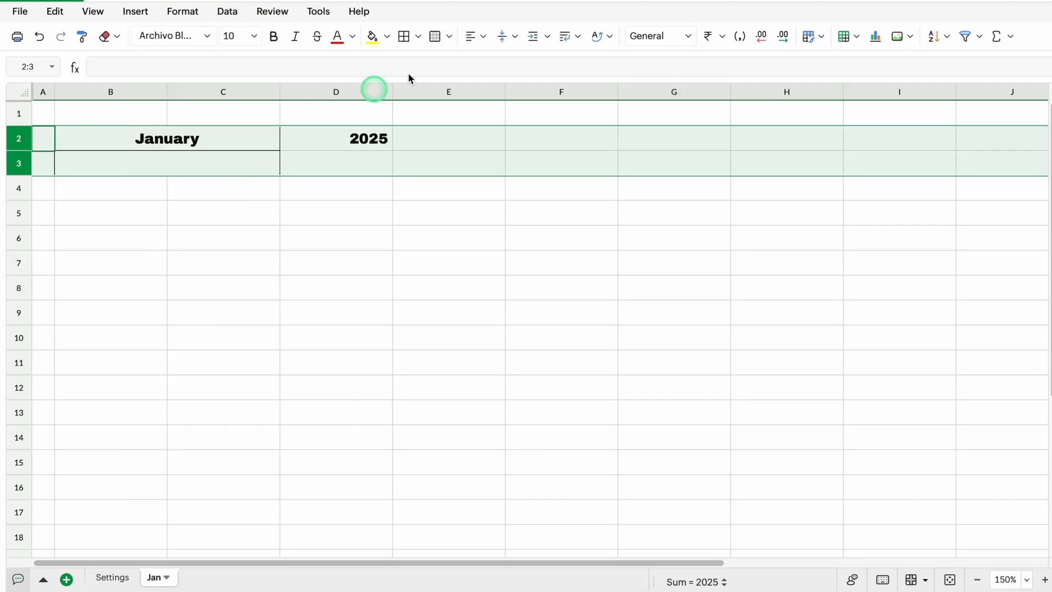
left_click(481, 36)
left_click(505, 84)
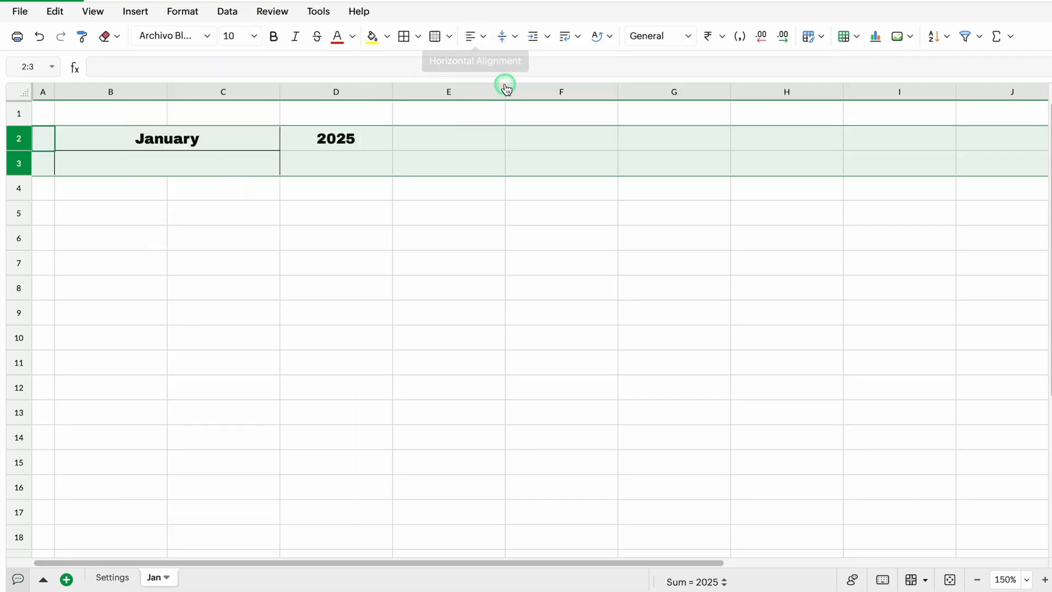
Enter the formula =DATEVALUE("1"&B2&D2) in merged cell B3
left_click(219, 161)
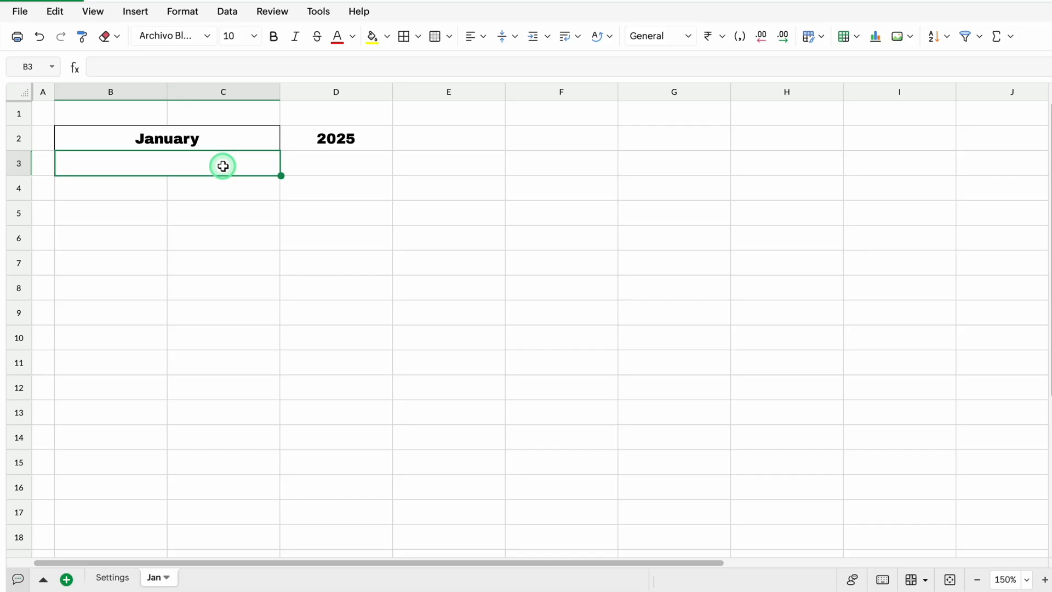
type("=")
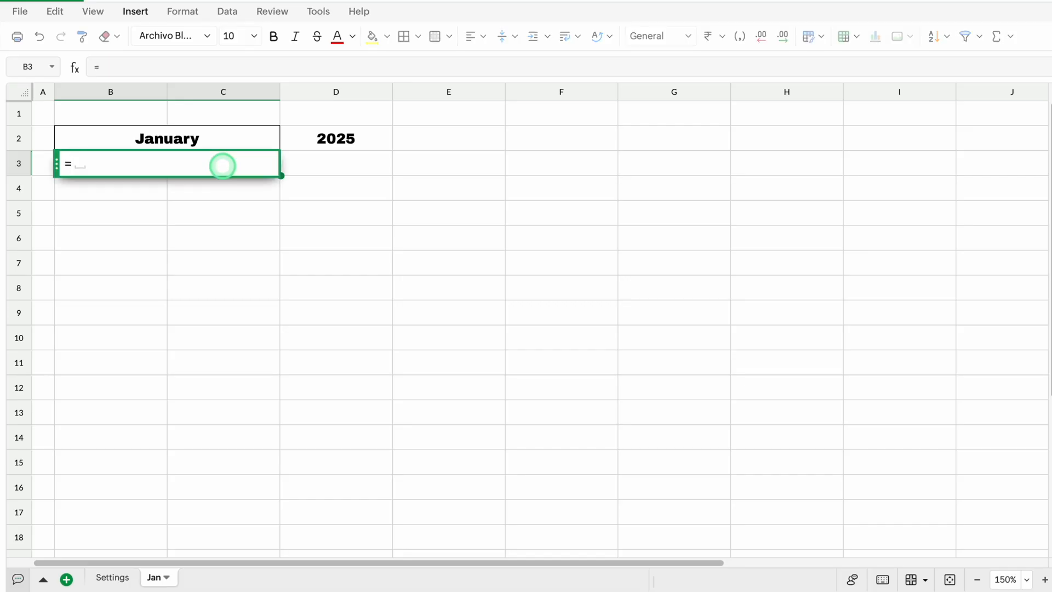
type("DATEV")
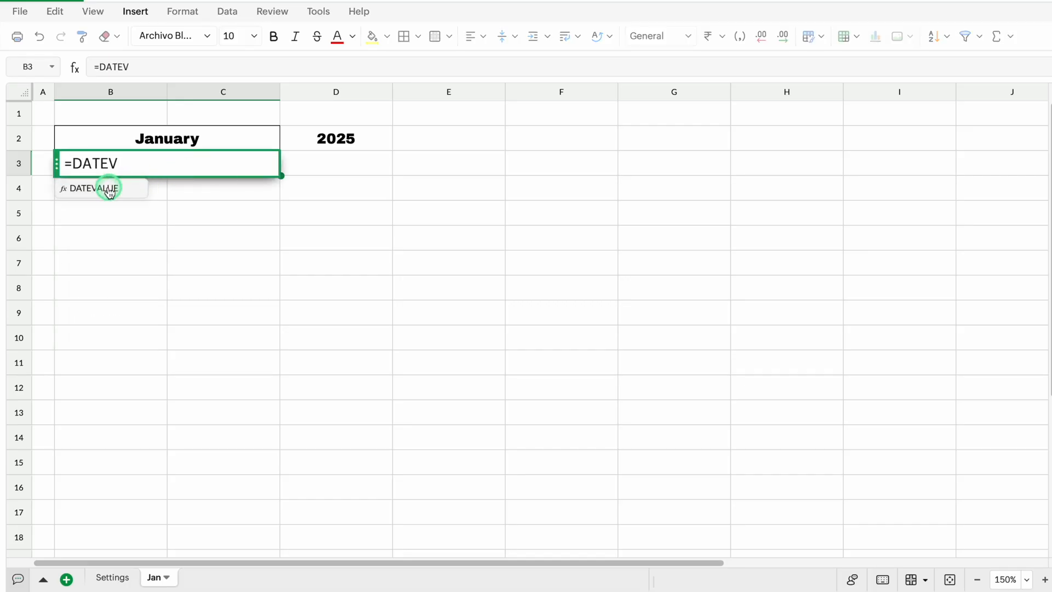
left_click(109, 189)
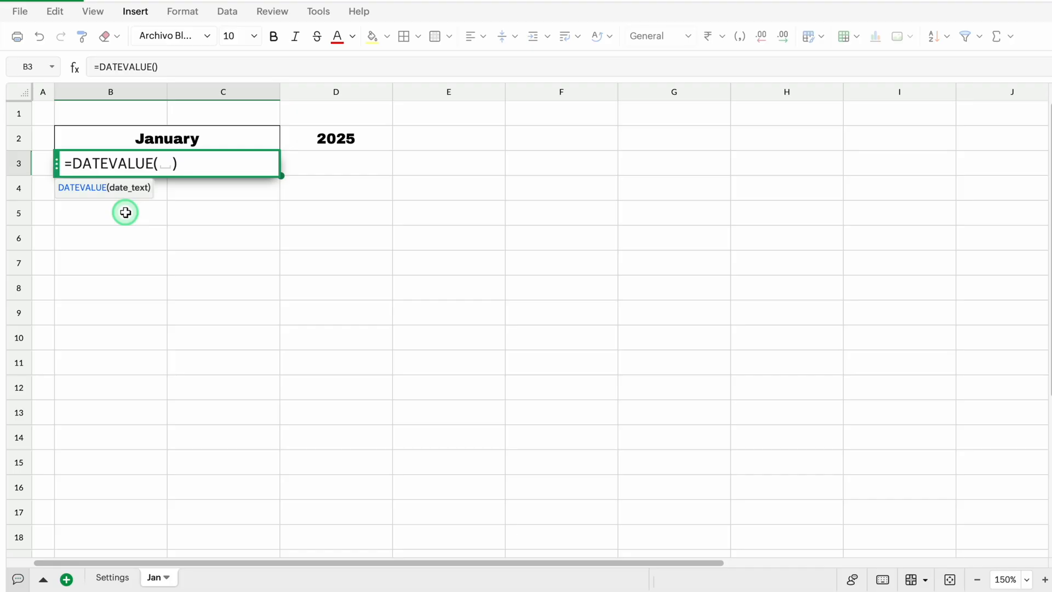
type("\"1\"&")
left_click(178, 133)
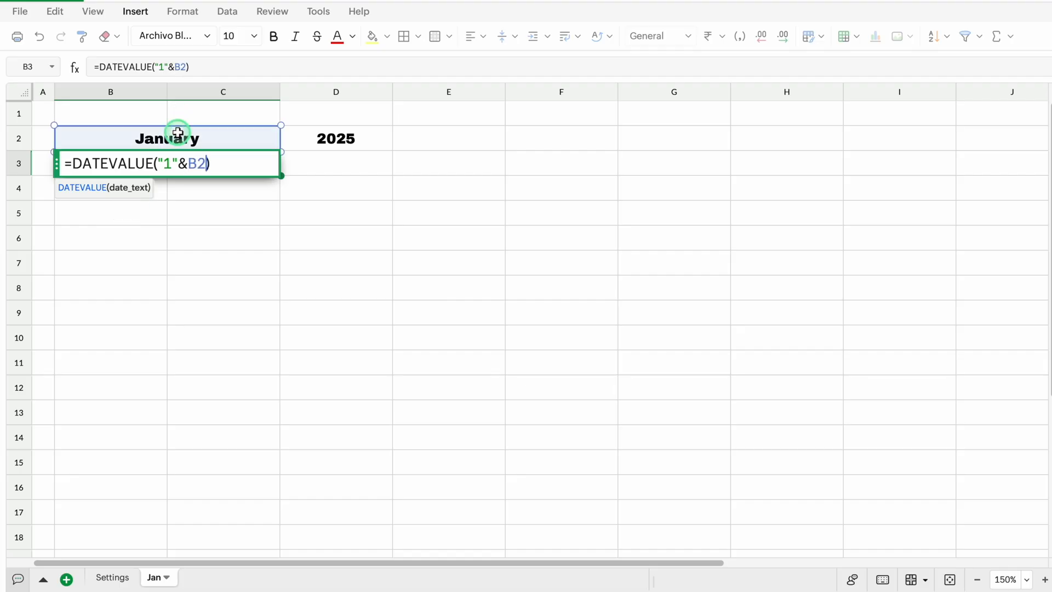
type("&")
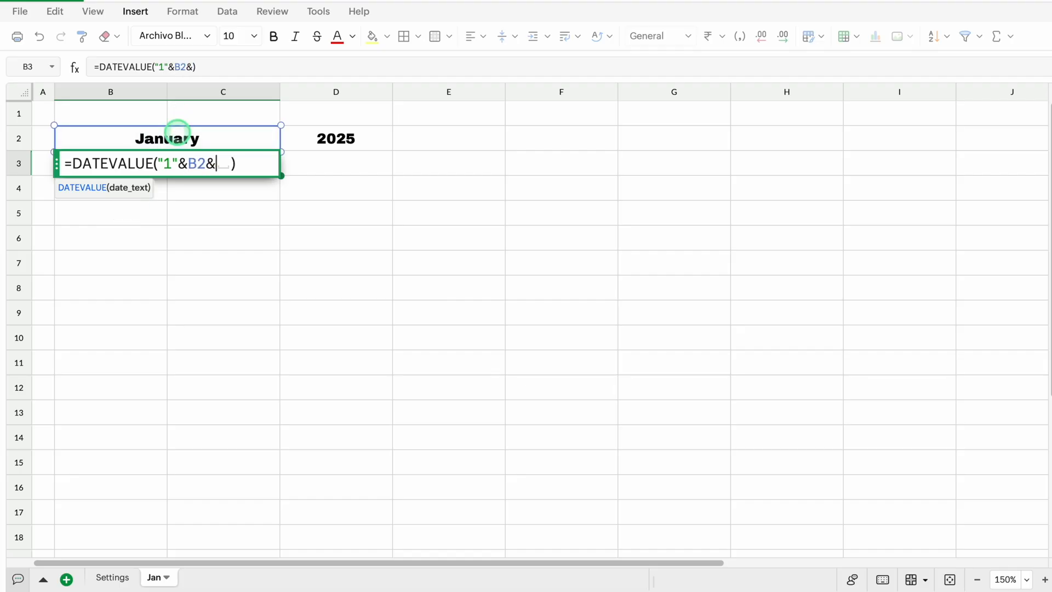
left_click(327, 136)
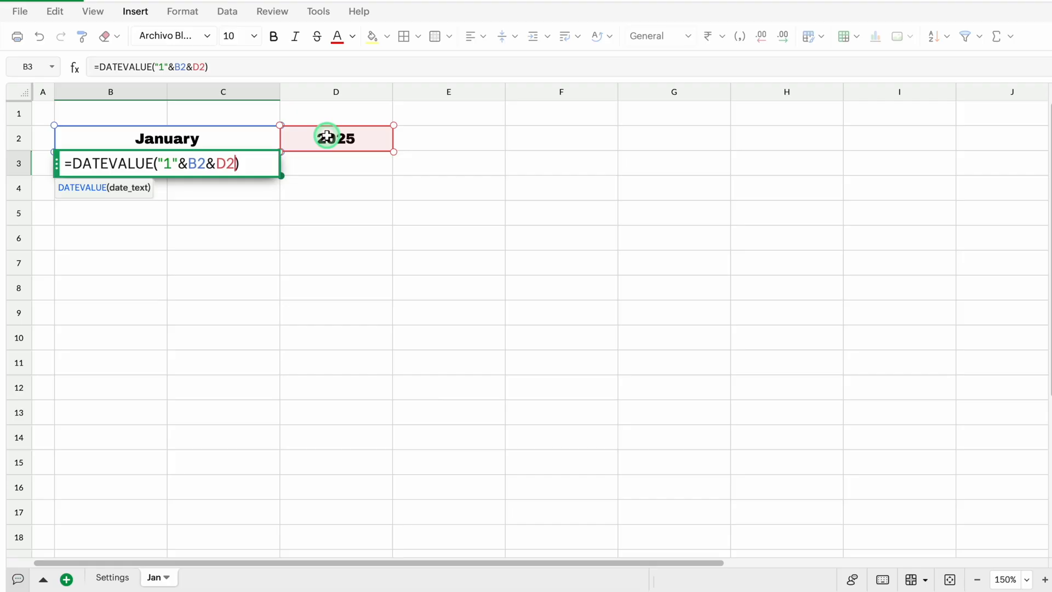
key("Return")
key("Up")
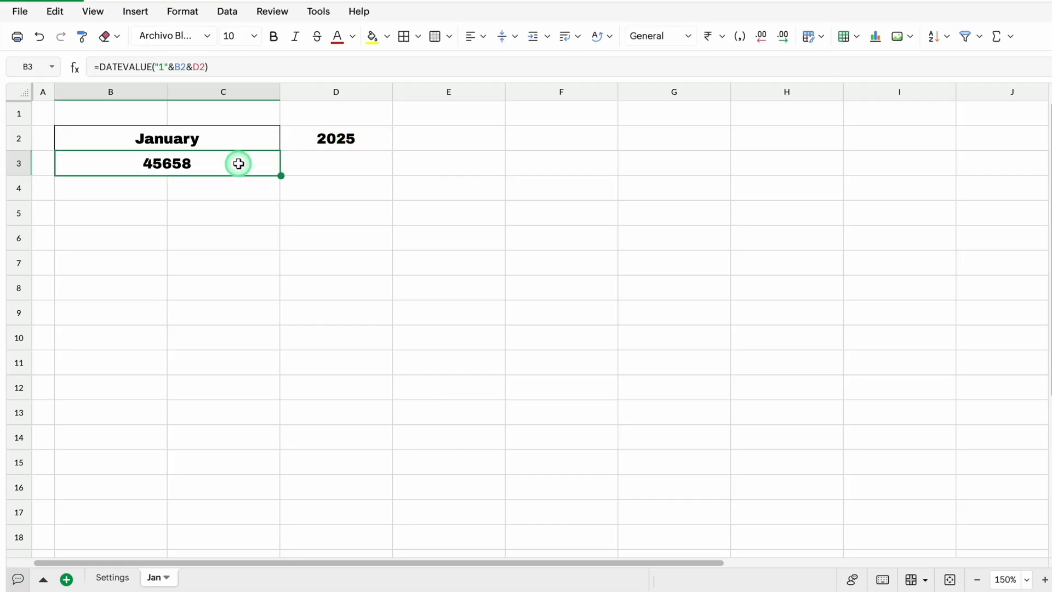
Format cells B3:D3 as dates in the d MMM, yyyy style
left_click_drag(238, 163, 298, 160)
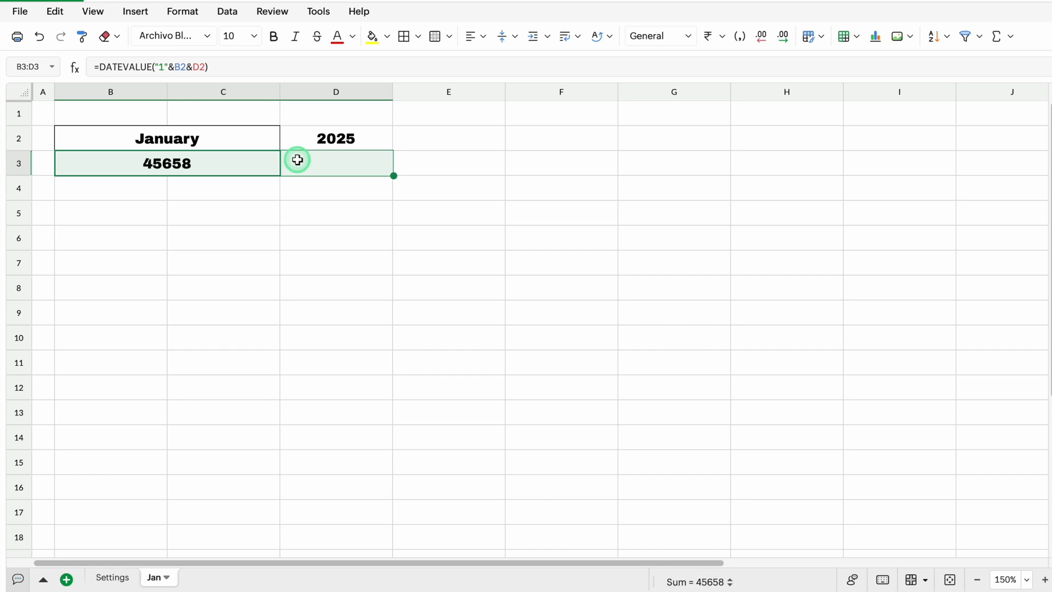
left_click(183, 12)
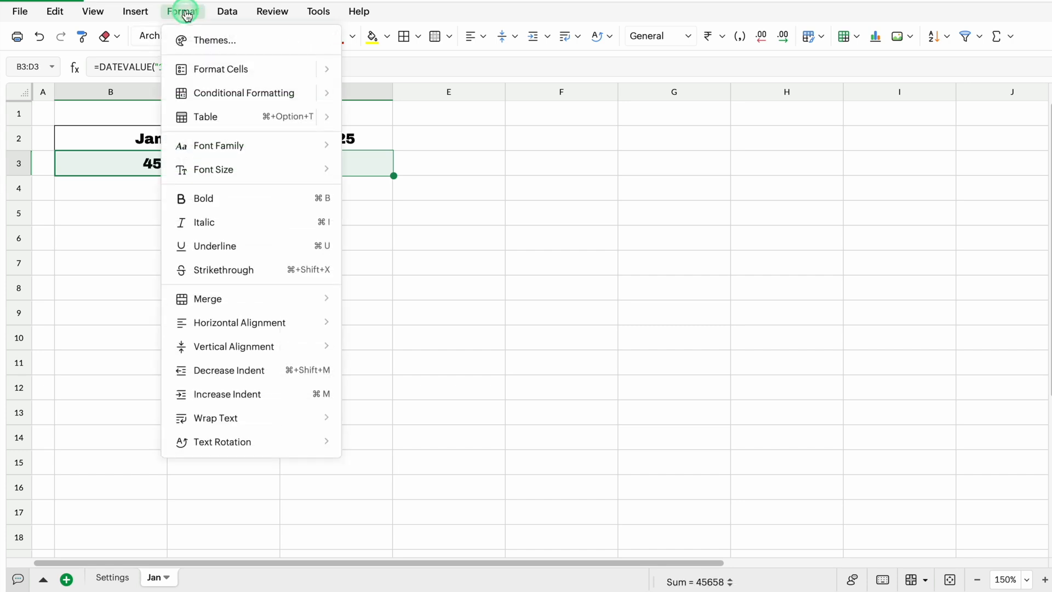
mouse_move(211, 71)
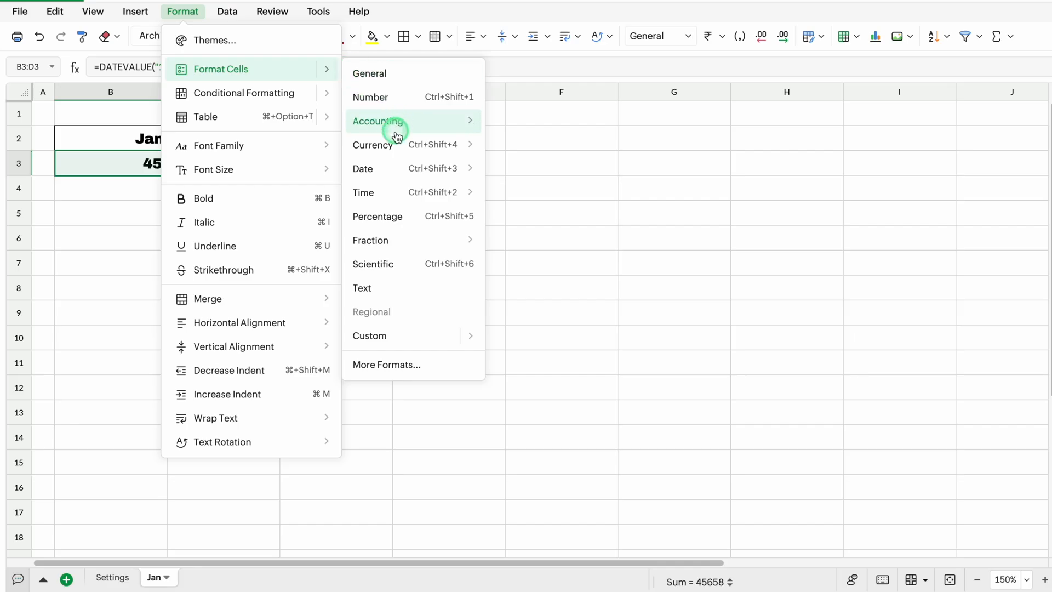
mouse_move(396, 171)
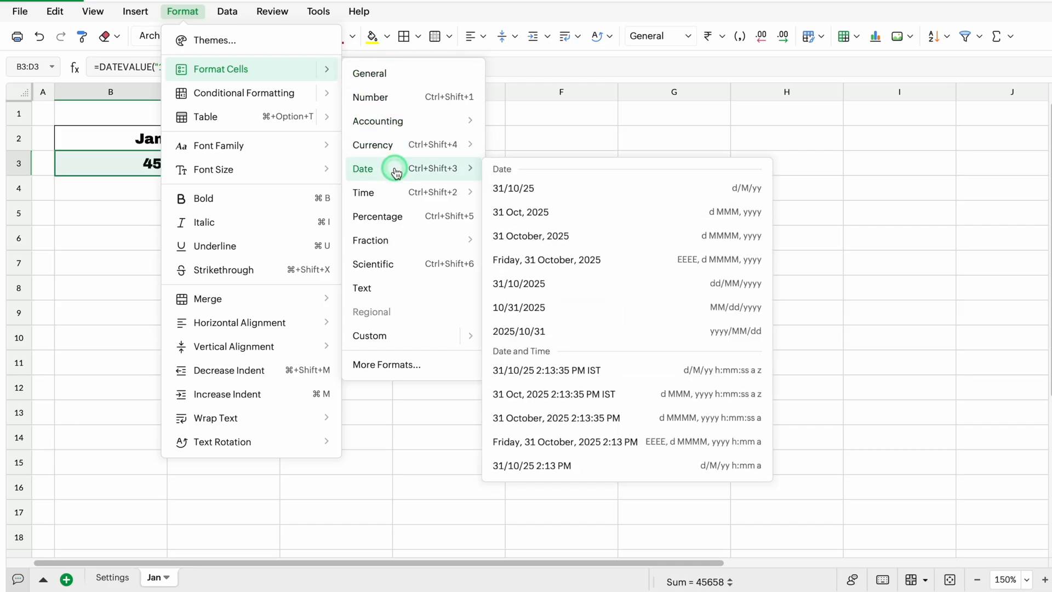
left_click(537, 216)
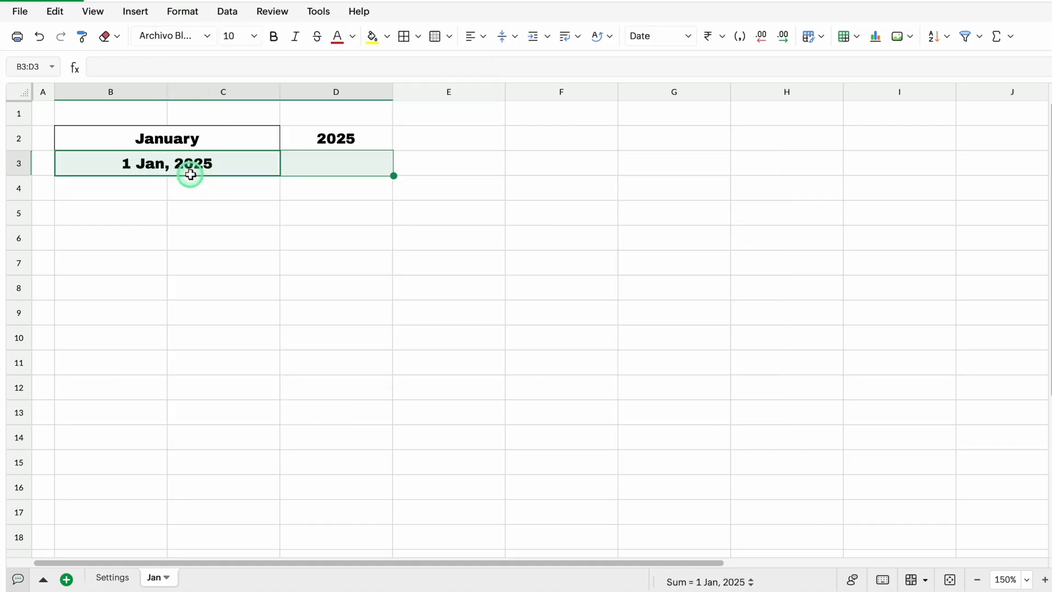
Enter the formula =EOMONTH(B3,0) in cell D3 to calculate the last day of the month
left_click(344, 162)
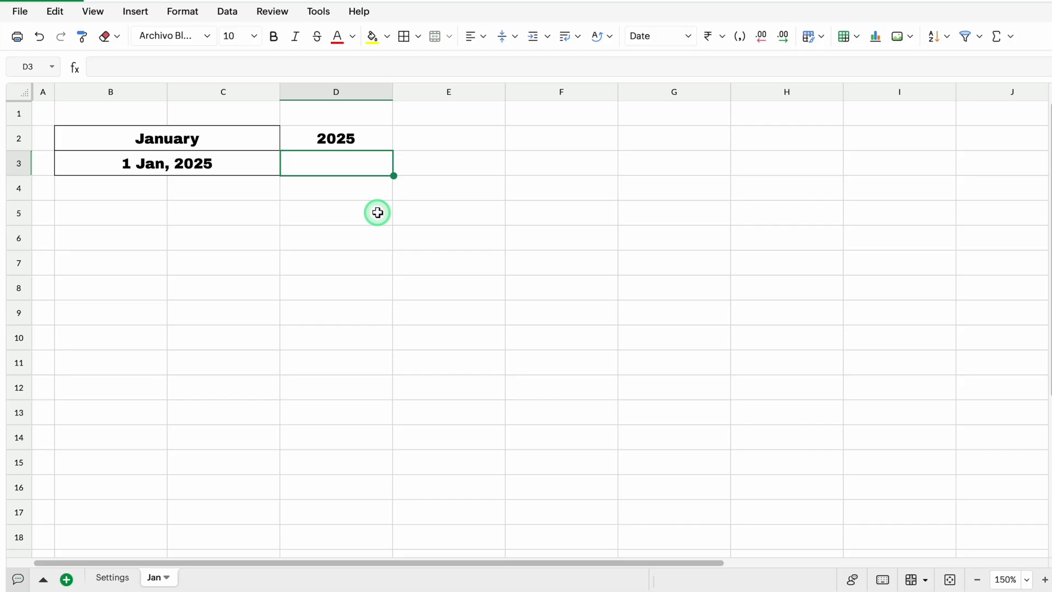
type("=")
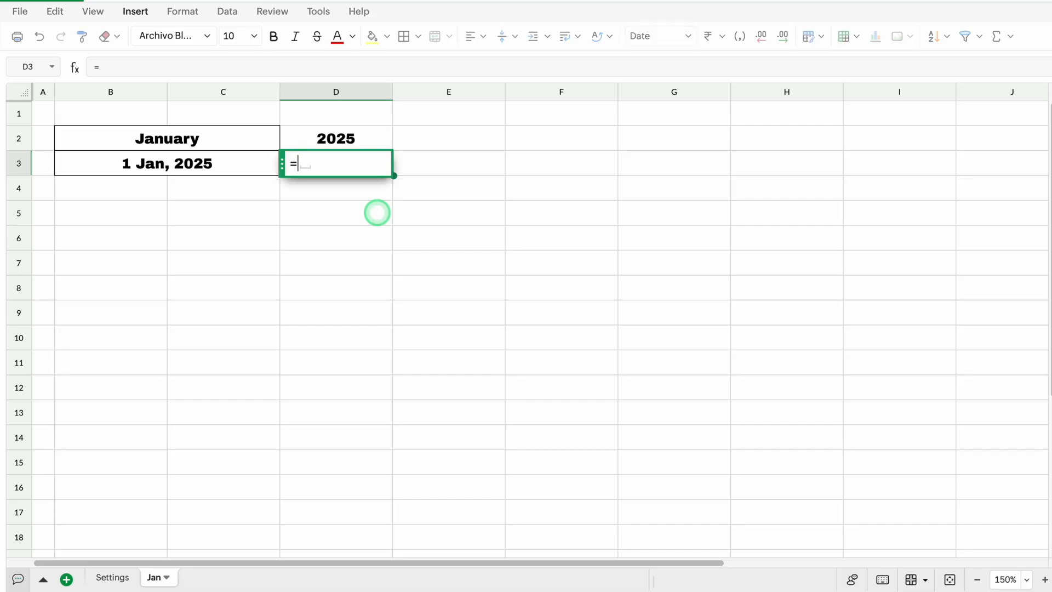
type("EOM")
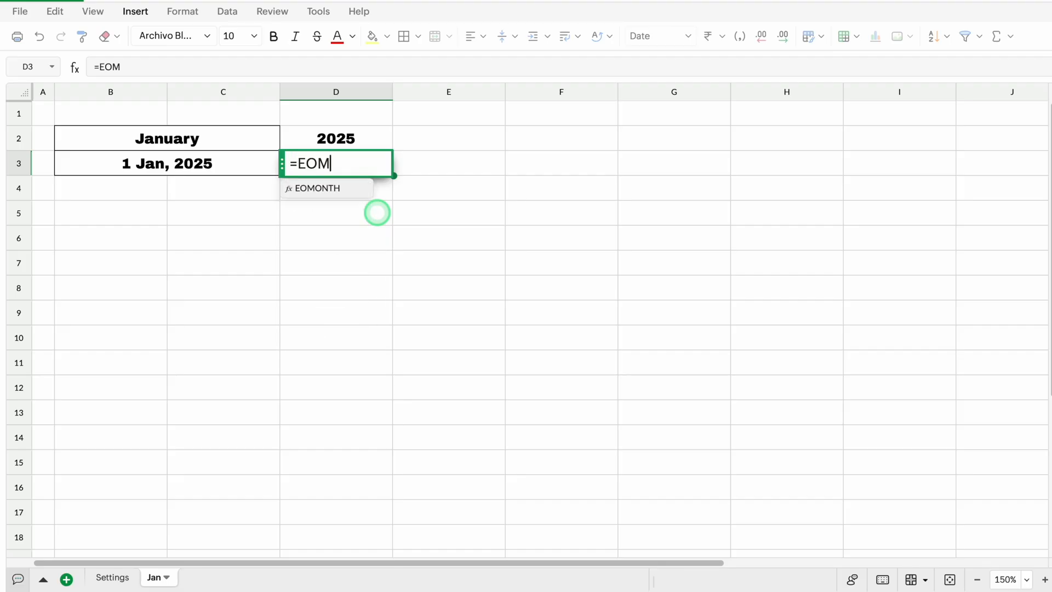
left_click(334, 188)
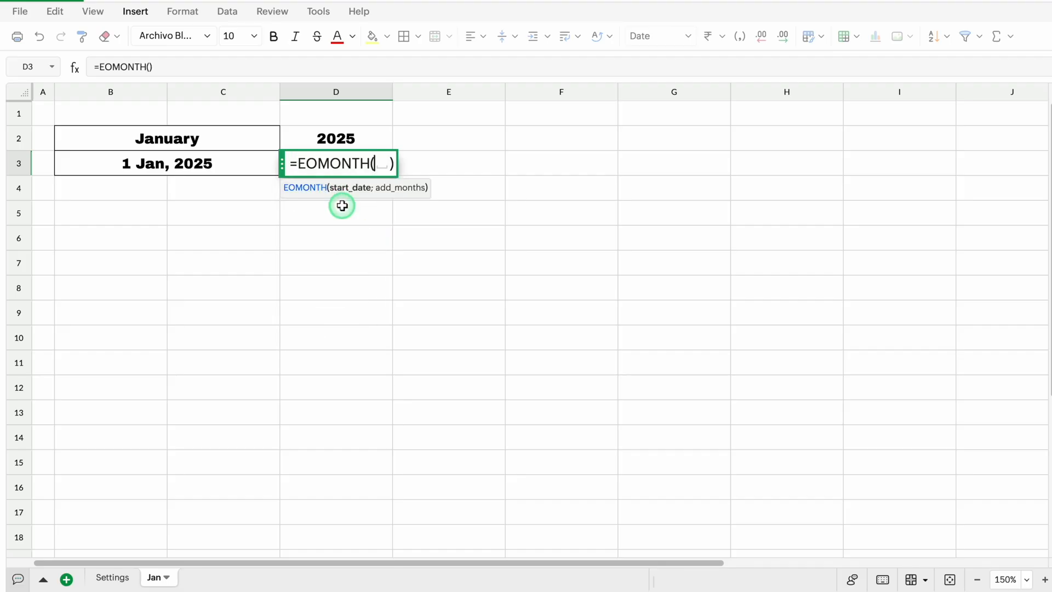
left_click(240, 164)
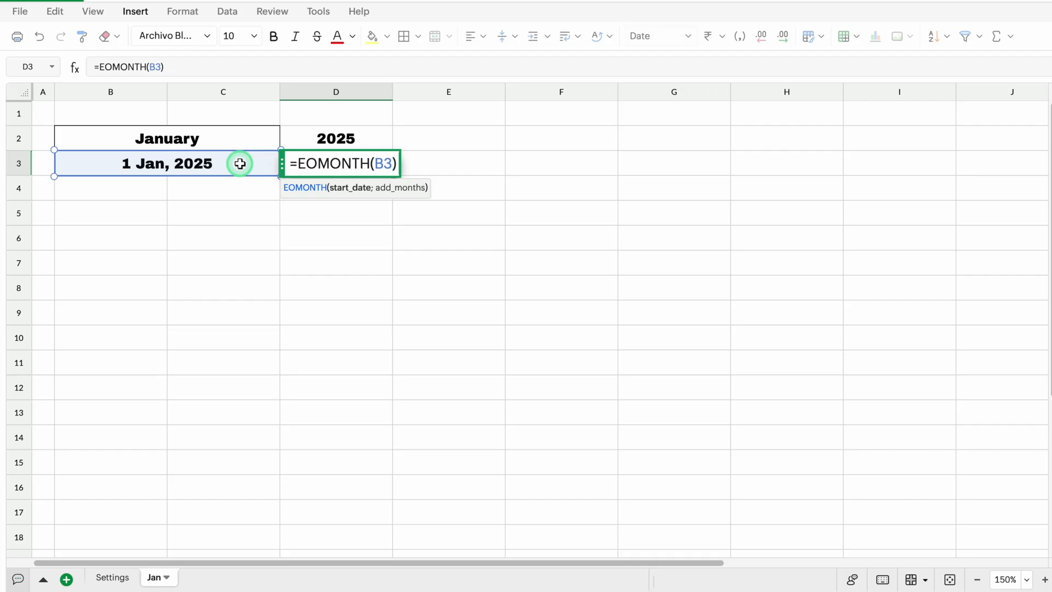
type(",")
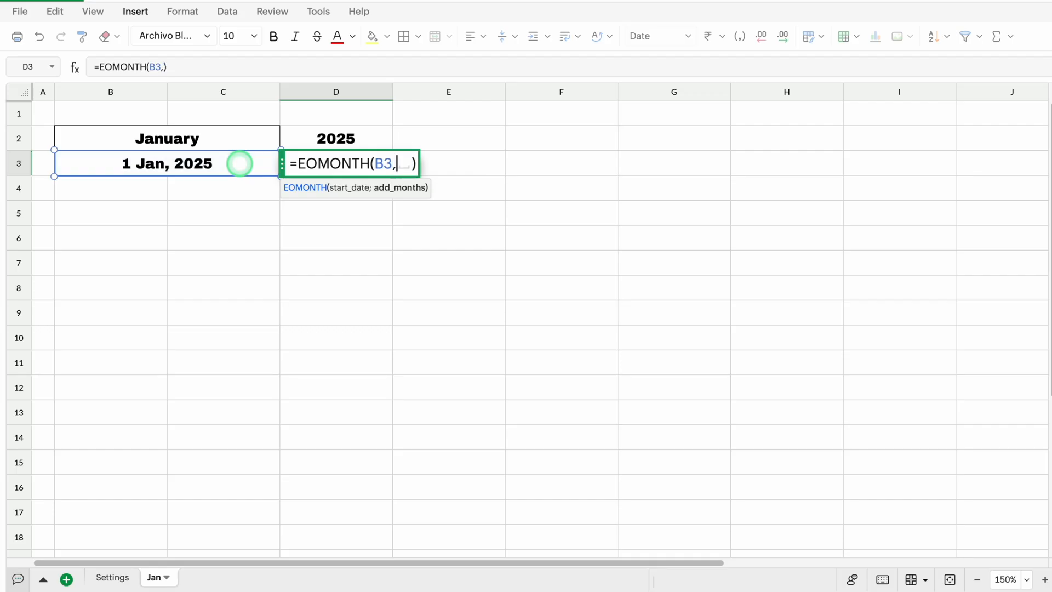
type("0")
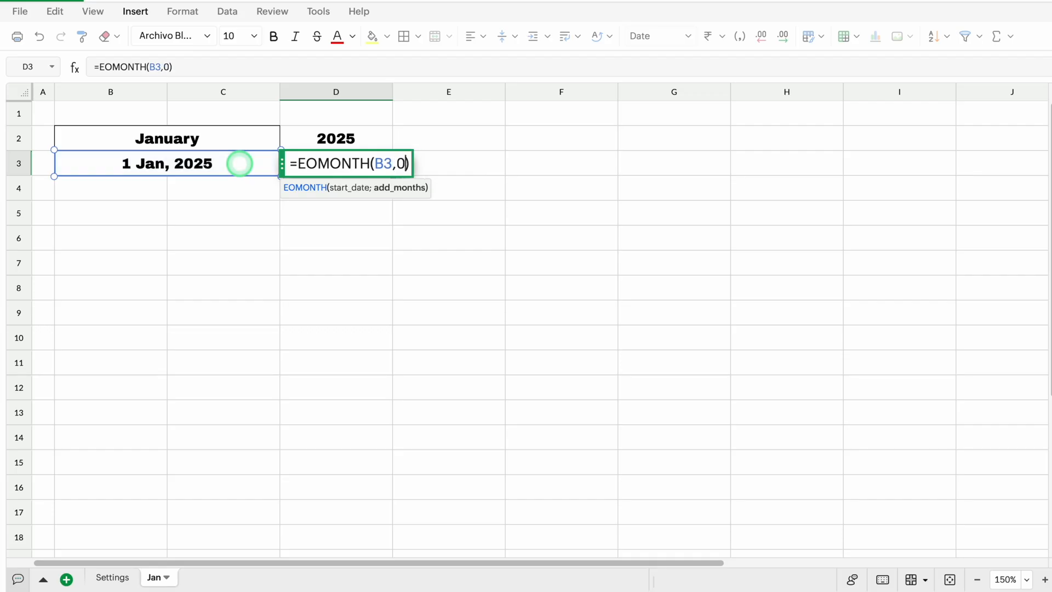
key("Return")
left_click(336, 163)
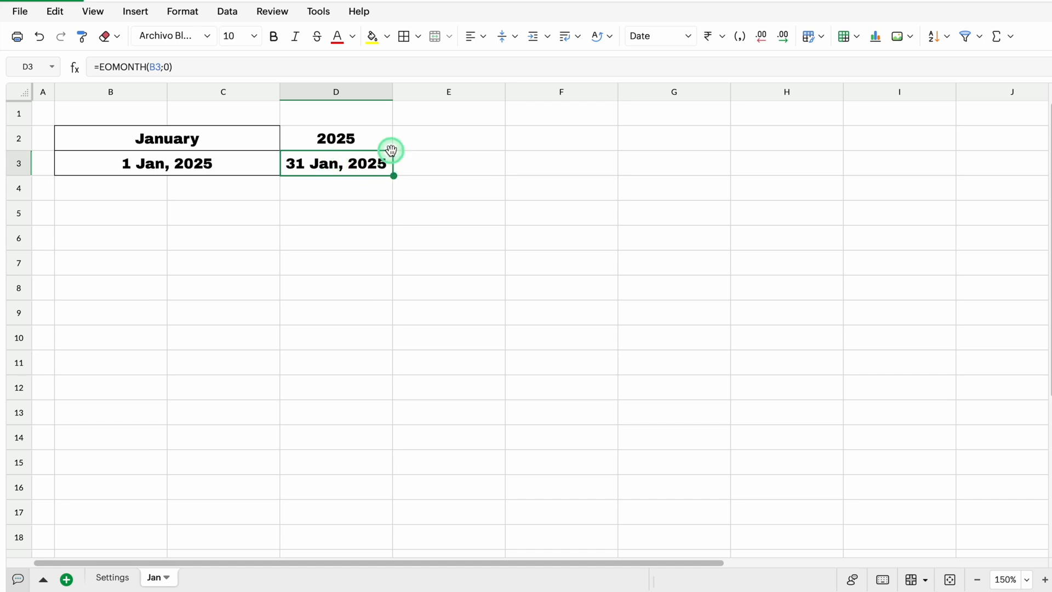
Widen column D slightly so the month-end date has more room
left_click(391, 92)
left_click_drag(393, 95, 418, 94)
left_click(176, 143)
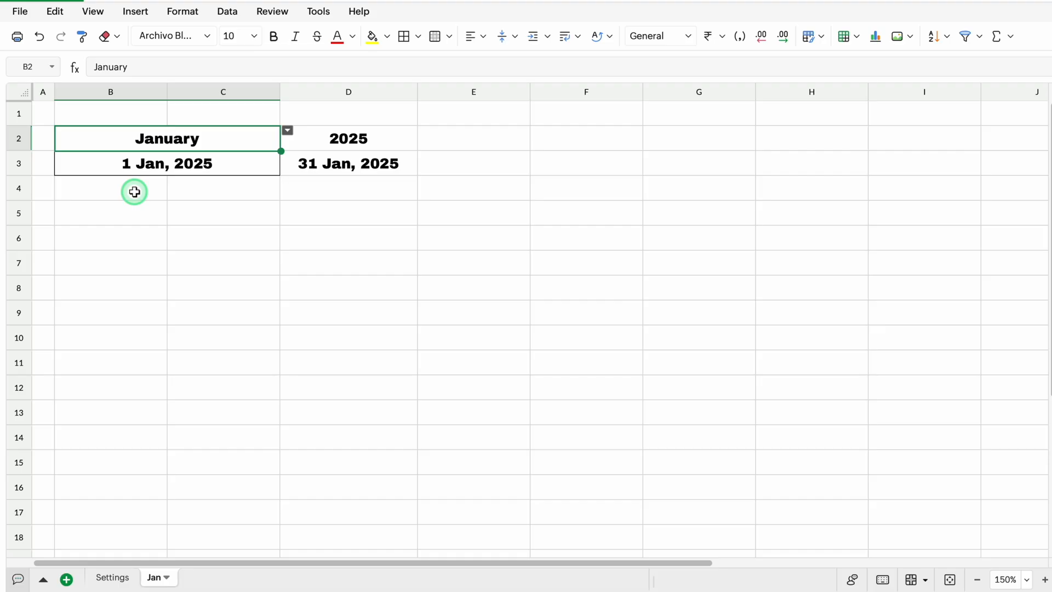
Enter the headers Sl. No., Emp. ID and Employee Name in cells B4 to D4
left_click(134, 192)
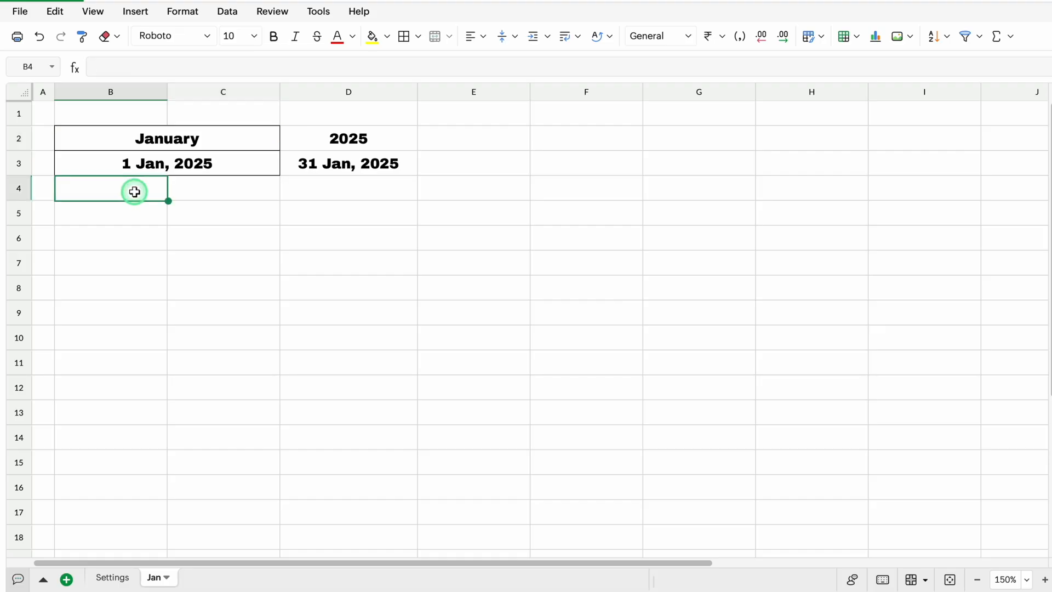
type("Sl. No.")
key("Tab")
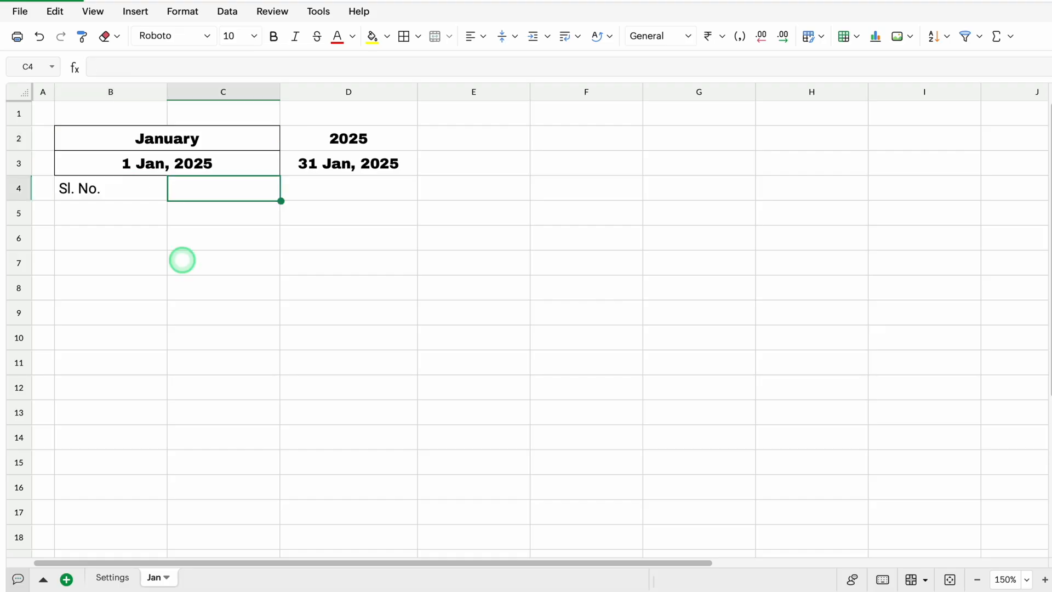
type("Emp. ID")
key("Tab")
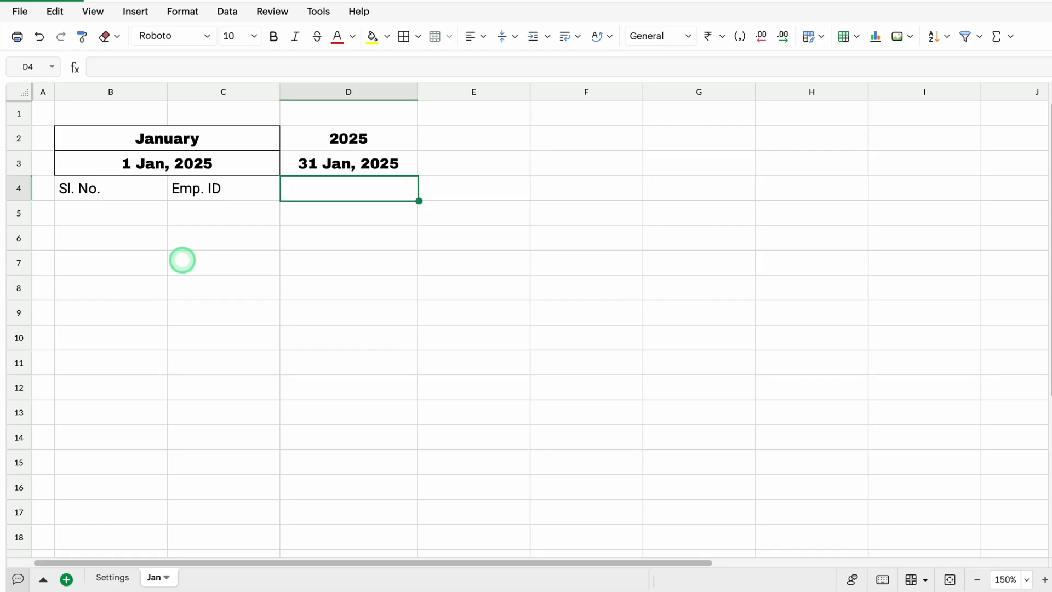
type("Employee Name")
key("Tab")
Centre row 4 horizontally and set its font to Archivo Black
left_click(20, 190)
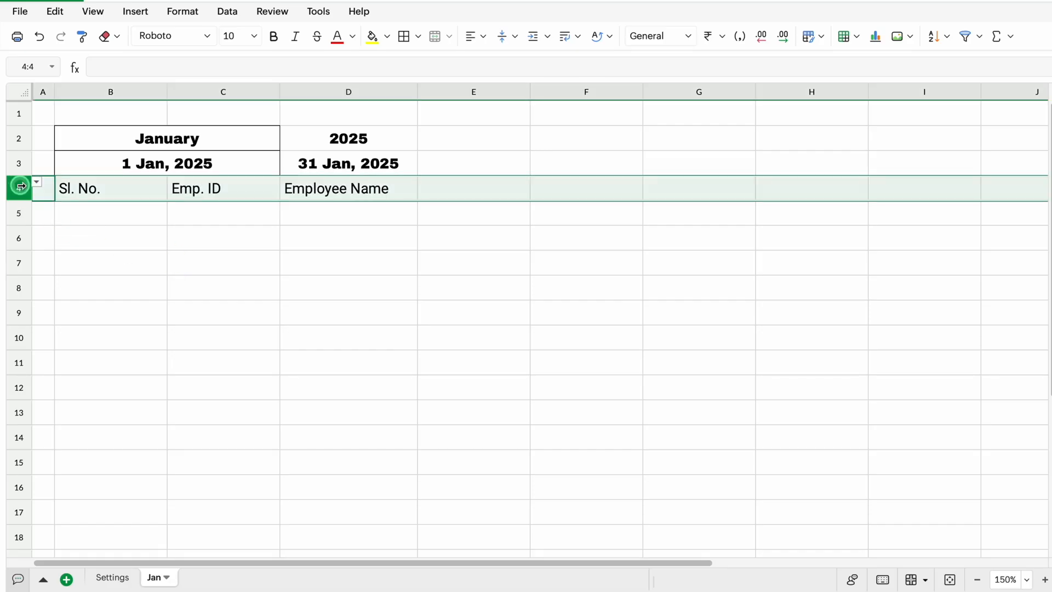
left_click(484, 37)
left_click(512, 85)
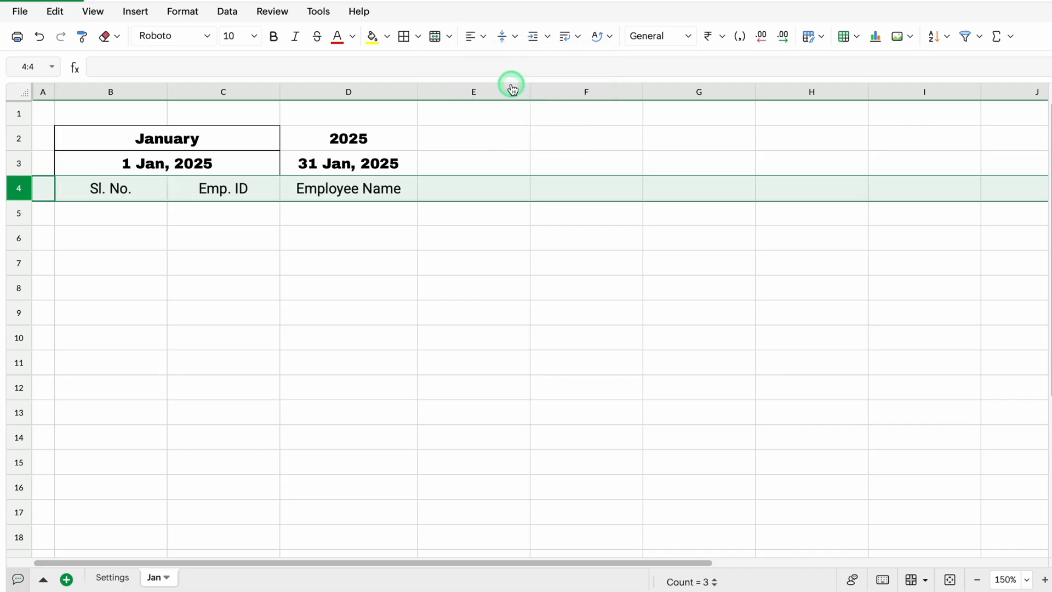
left_click(206, 37)
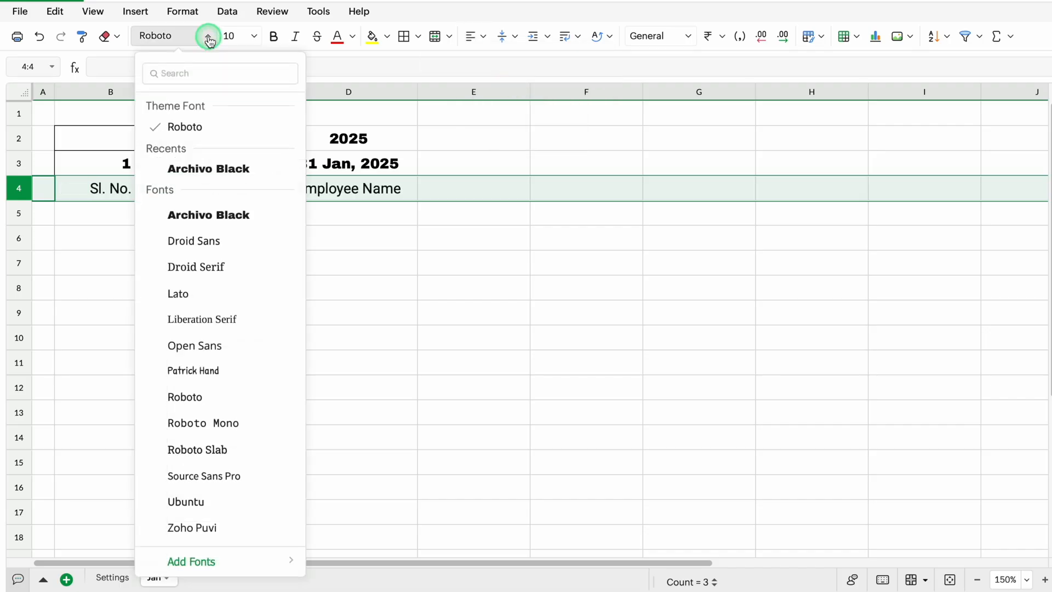
left_click(232, 170)
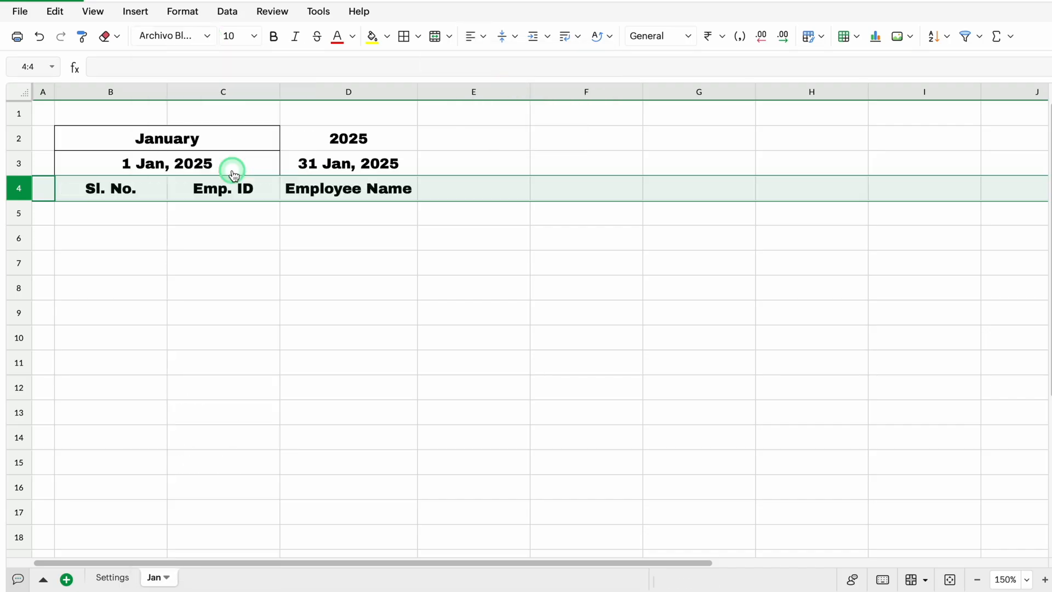
Centre the contents of column B horizontally
left_click(109, 92)
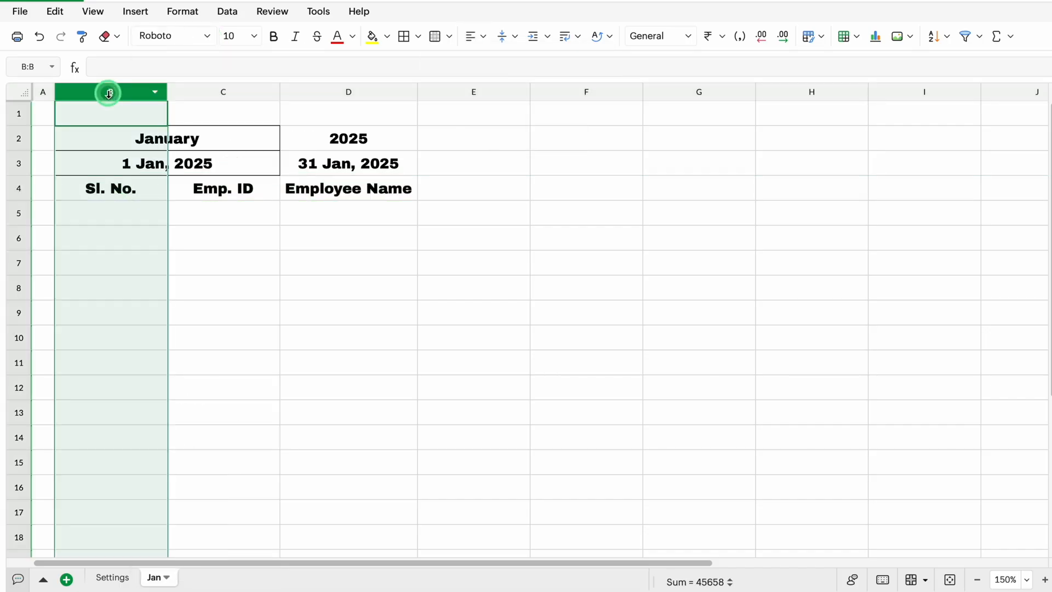
left_click(482, 37)
left_click(507, 88)
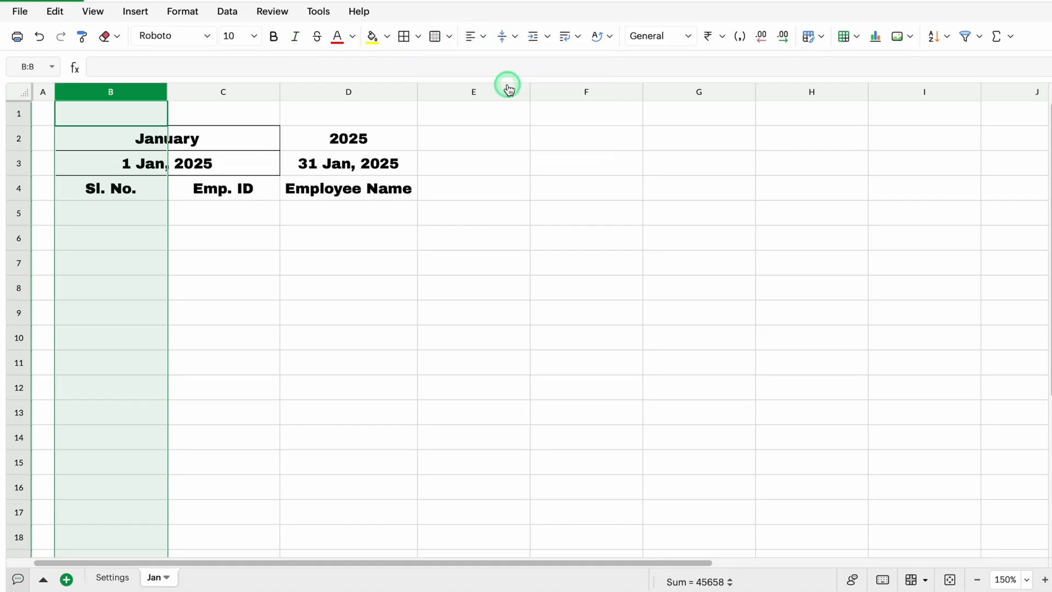
Enter 1 in B5 and fill the serial numbers down to 10 in cell B14
left_click(125, 216)
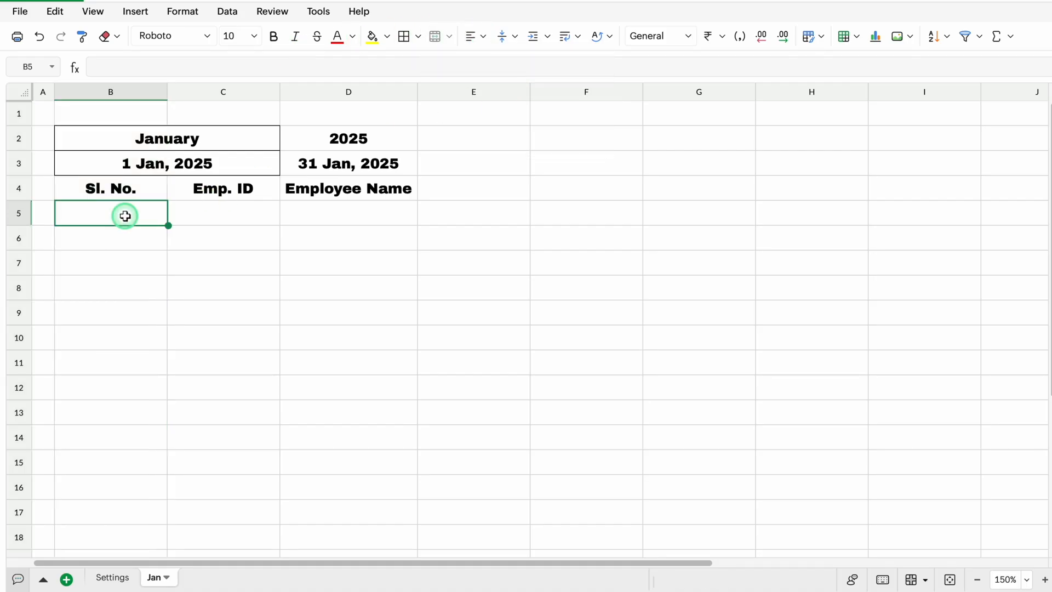
type("1")
key("Return")
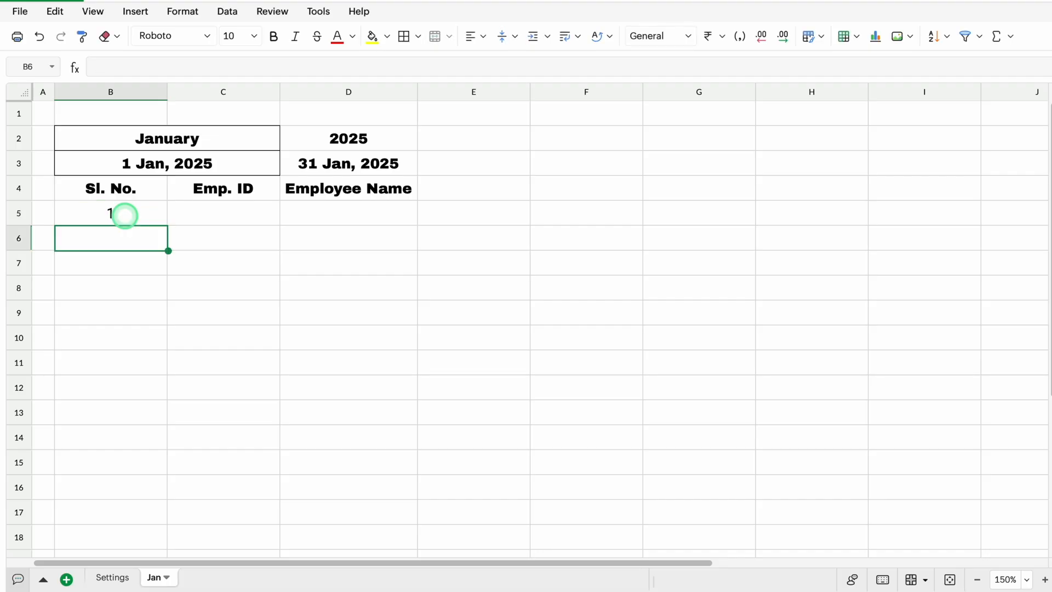
left_click(141, 211)
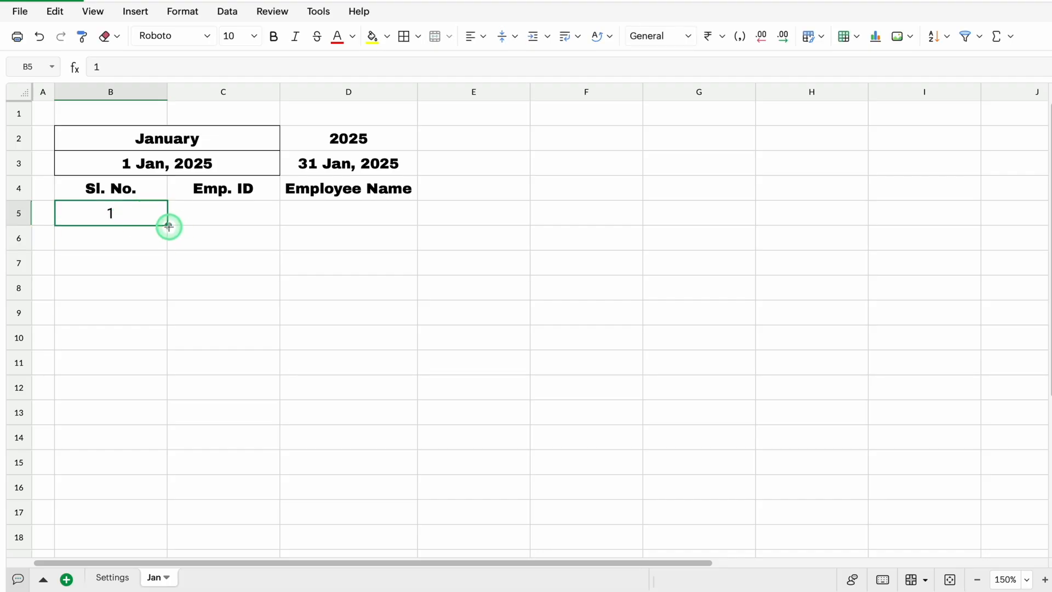
left_click_drag(170, 227, 162, 444)
Apply borders to all cells in the range B2:D14
left_click_drag(176, 139, 367, 424)
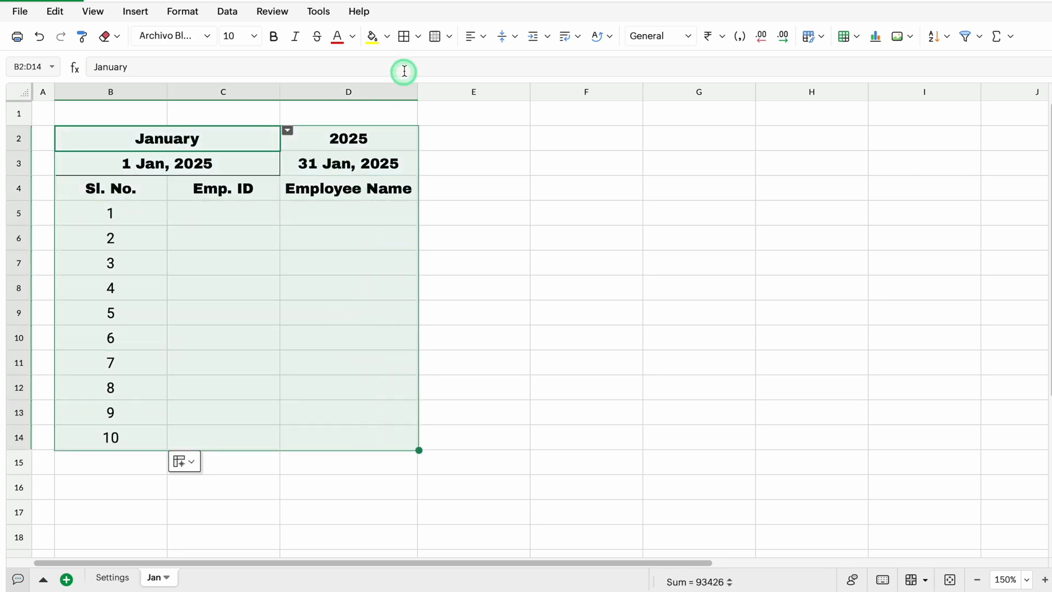
left_click(404, 36)
left_click(218, 140)
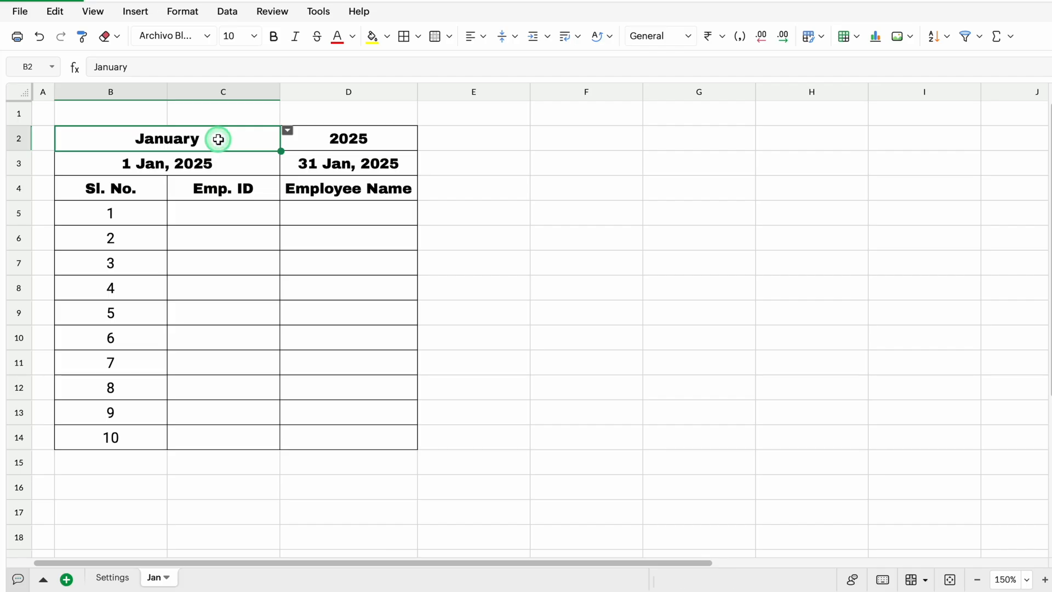
Fill the month, year and date cells B2:D3 with the standard orange-yellow colour #ffc000
left_click_drag(218, 140, 311, 160)
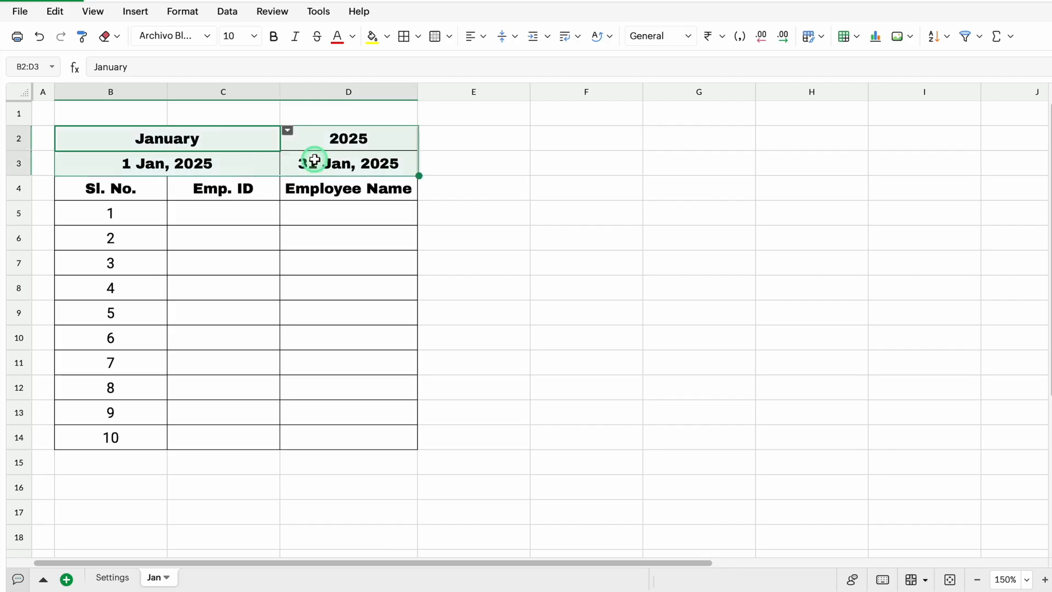
left_click(388, 36)
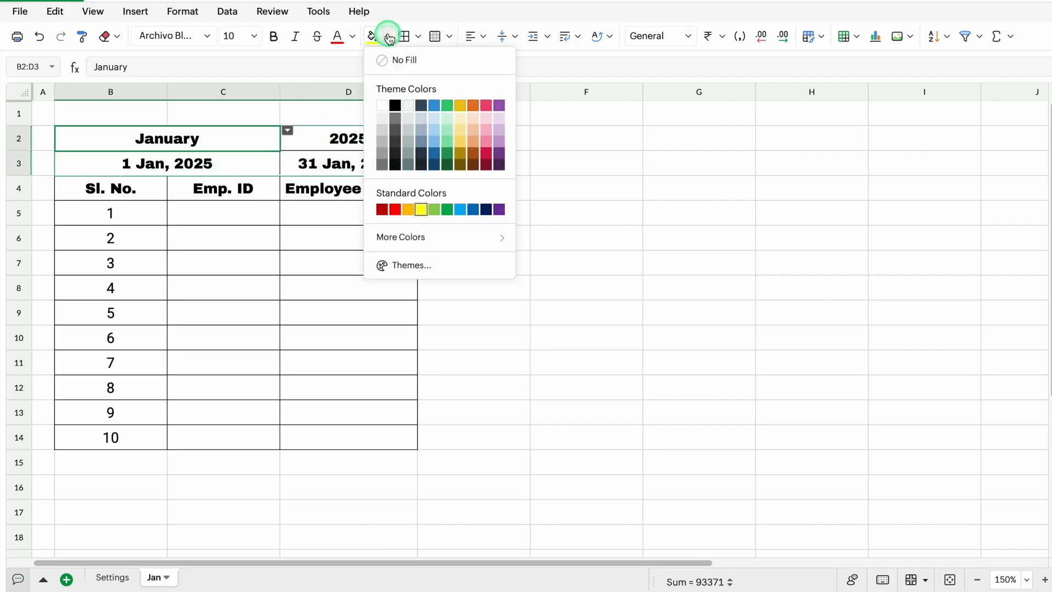
left_click(410, 209)
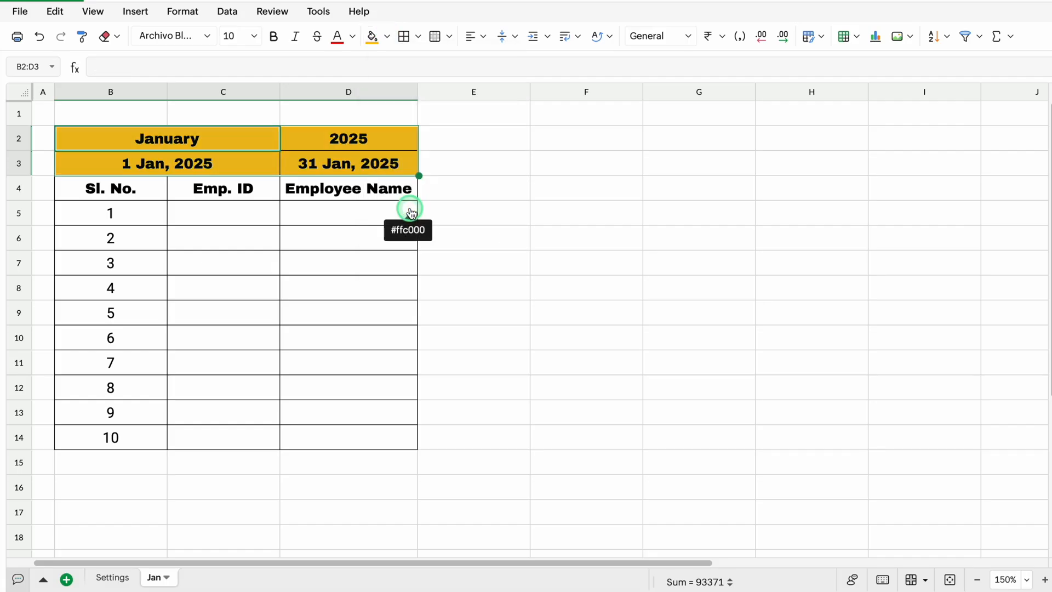
Merge cells E2:E4 into one cell beside the year and Employee Name header
left_click(454, 139)
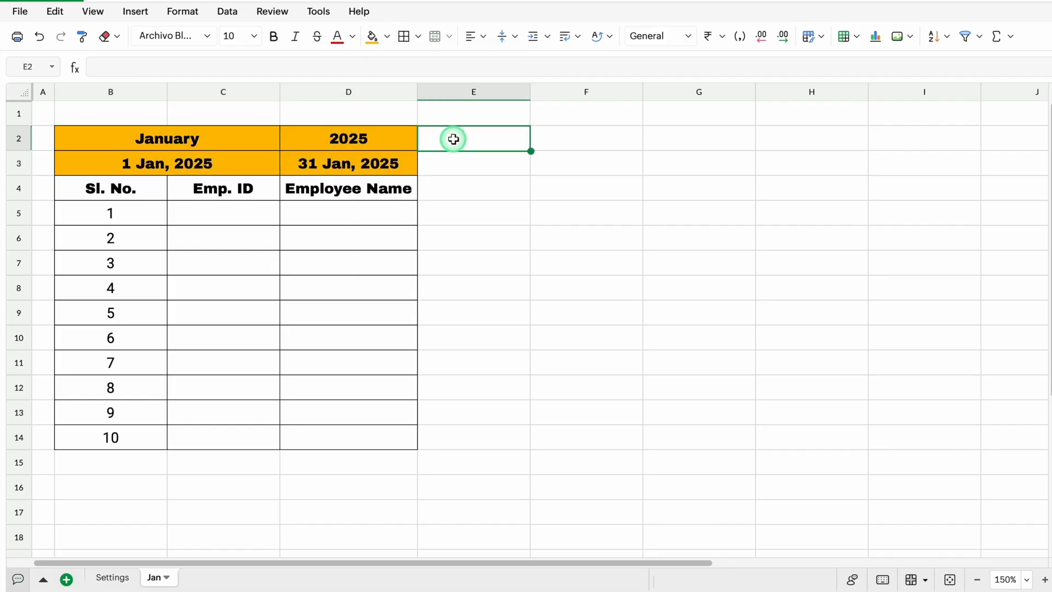
left_click_drag(454, 140, 455, 187)
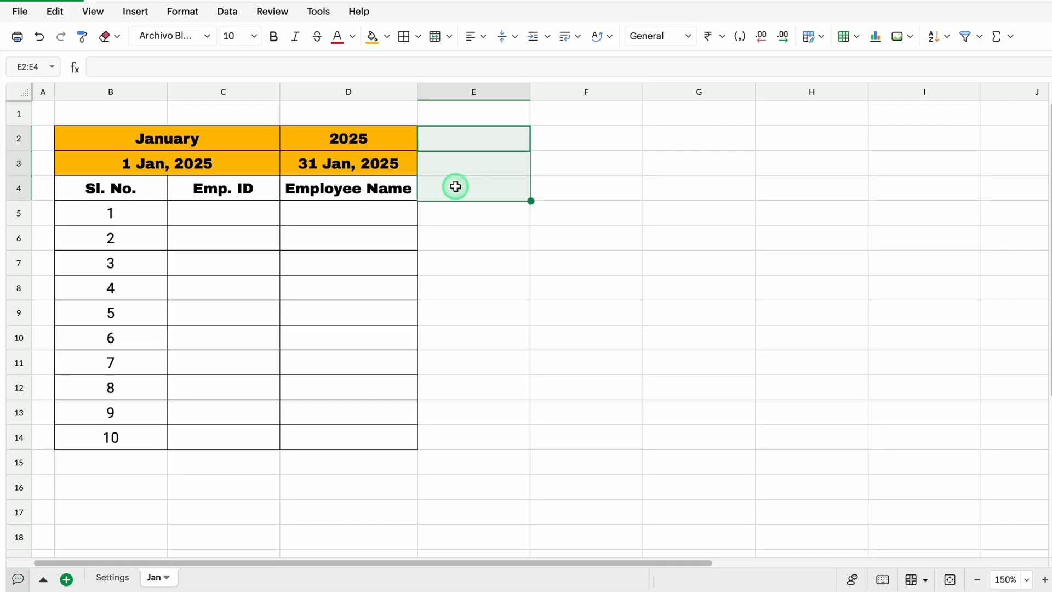
left_click(434, 37)
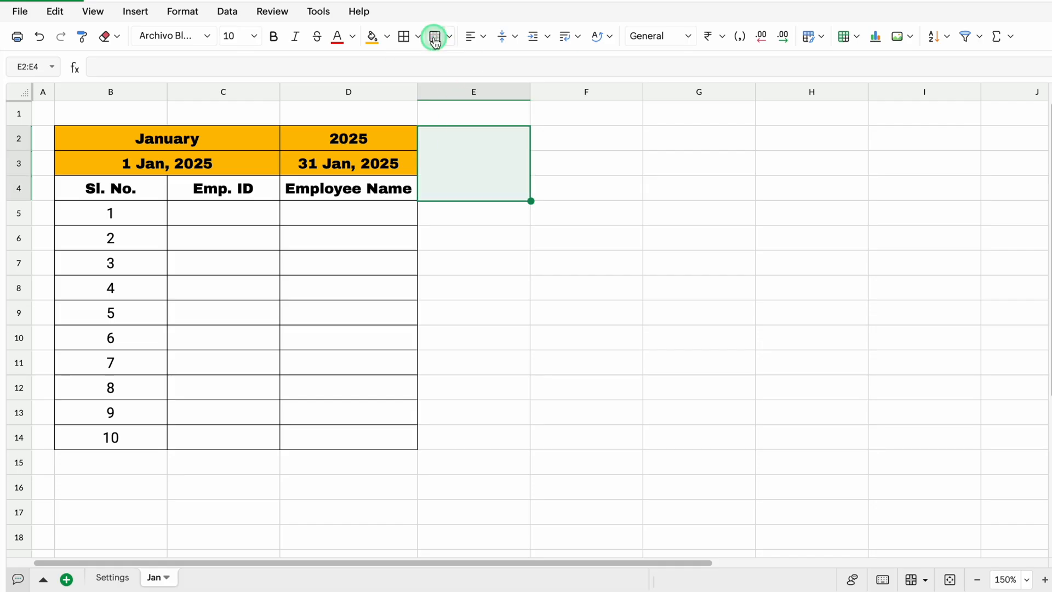
left_click(487, 163)
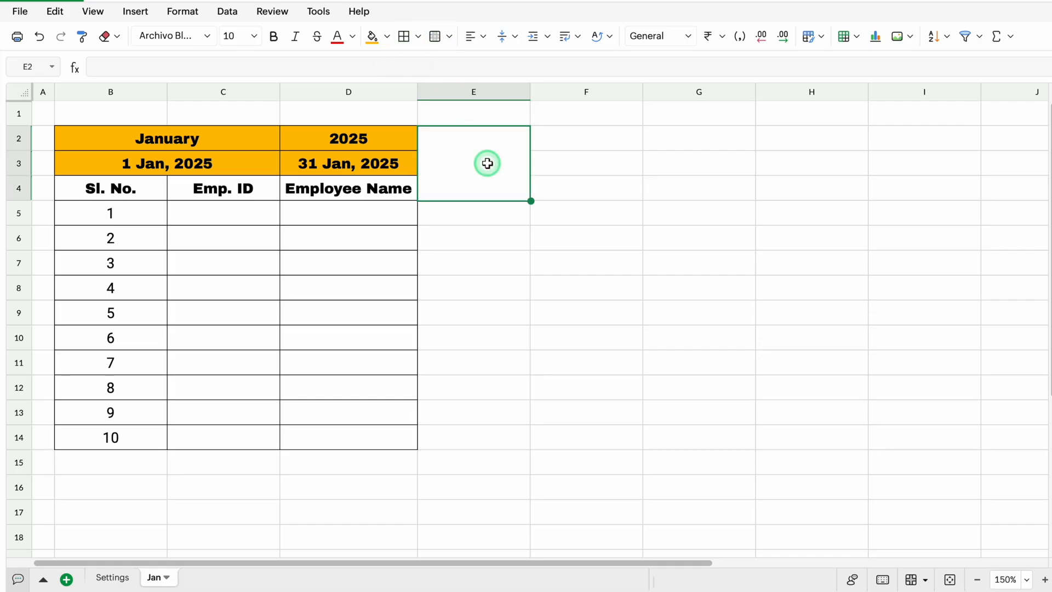
Apply borders to all cells in E2:E14 and enter the header "Select Ideal Work Hrs." in merged cell E2
left_click_drag(487, 163, 491, 430)
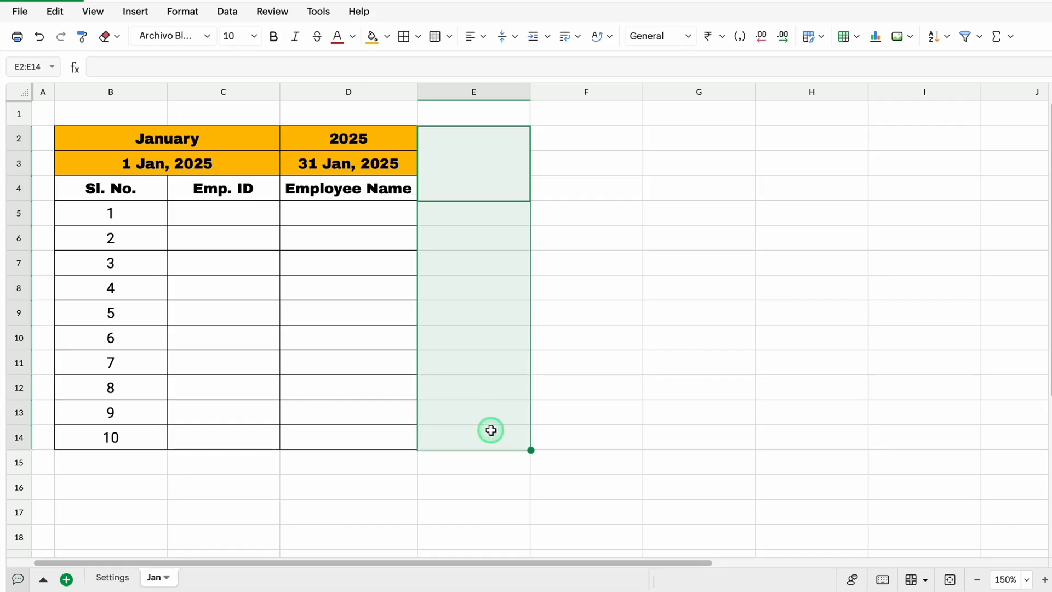
left_click(404, 37)
left_click(469, 163)
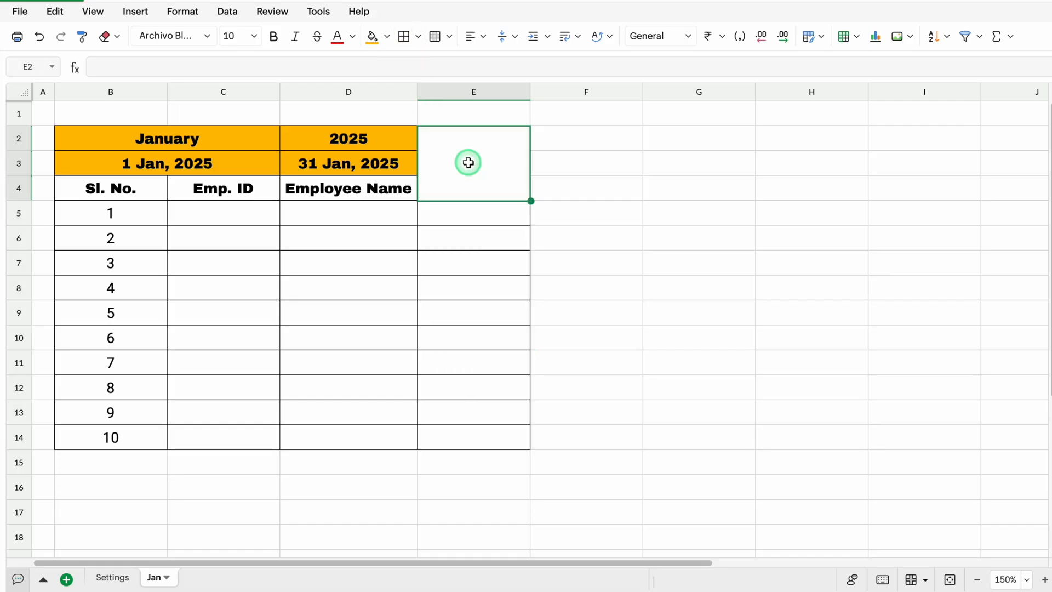
type("Select Ideal Work Hr.")
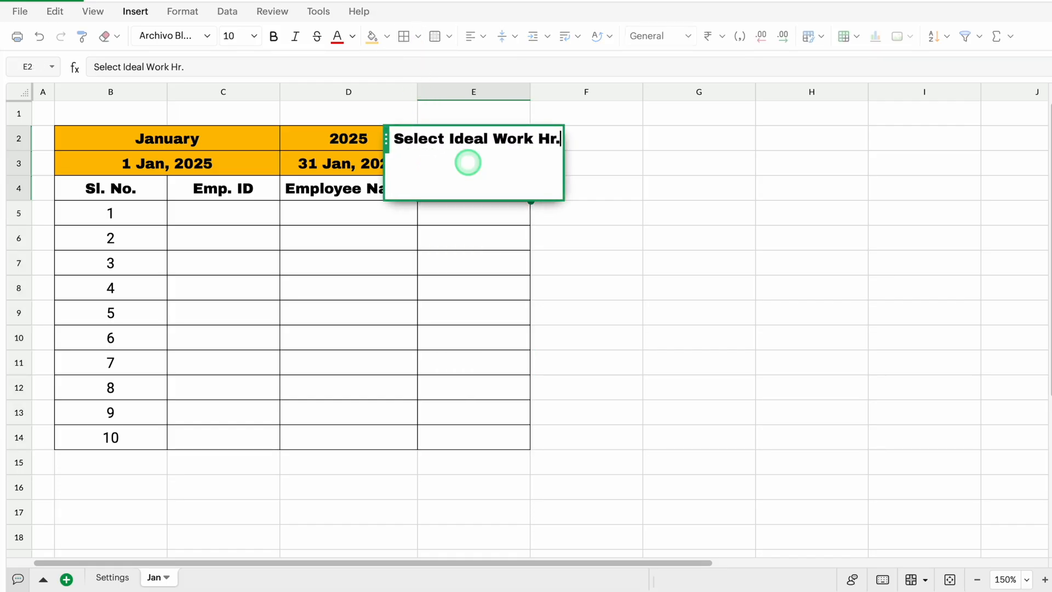
type("s")
Wrap the header text in E2 and align every cell of the sheet vertically to the middle
left_click(481, 181)
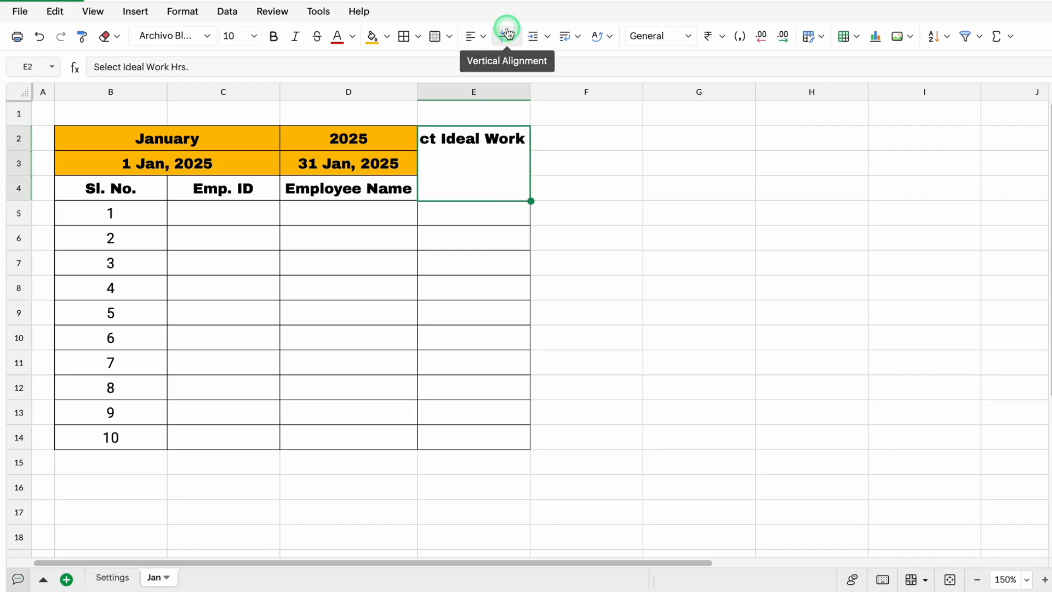
left_click(567, 37)
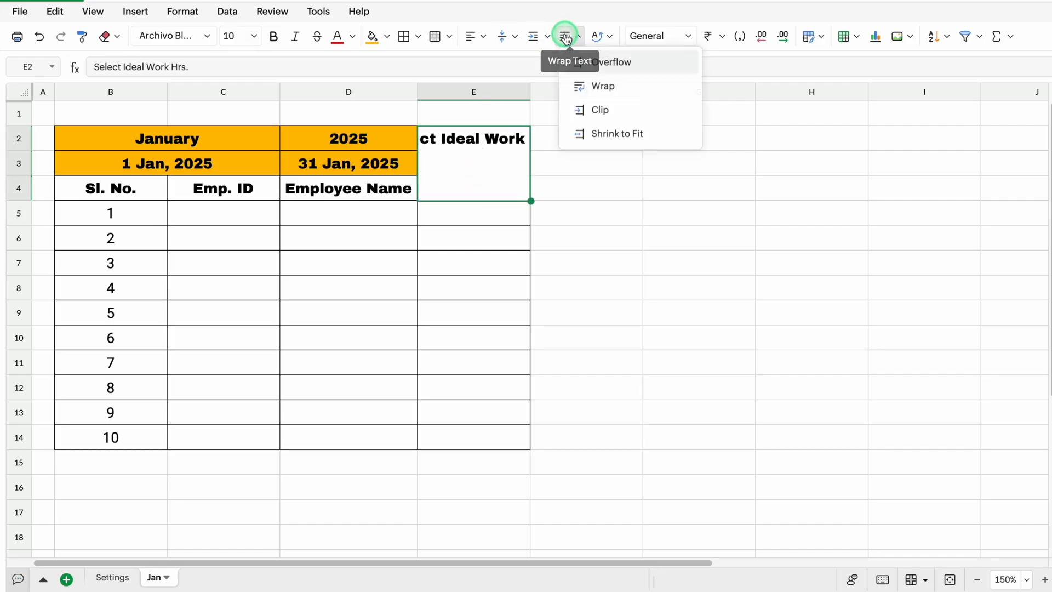
left_click(600, 84)
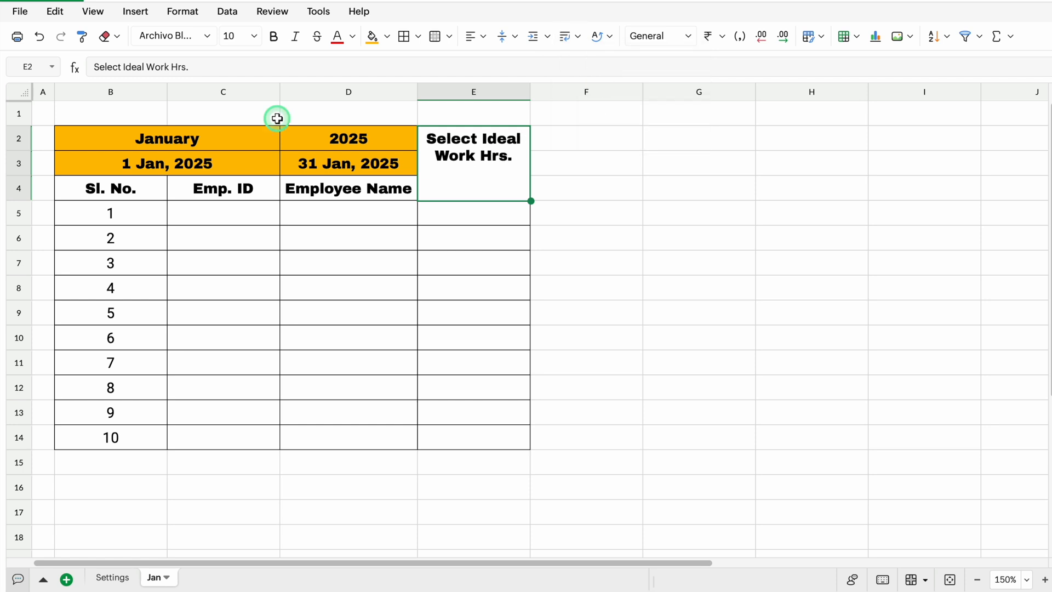
left_click(21, 94)
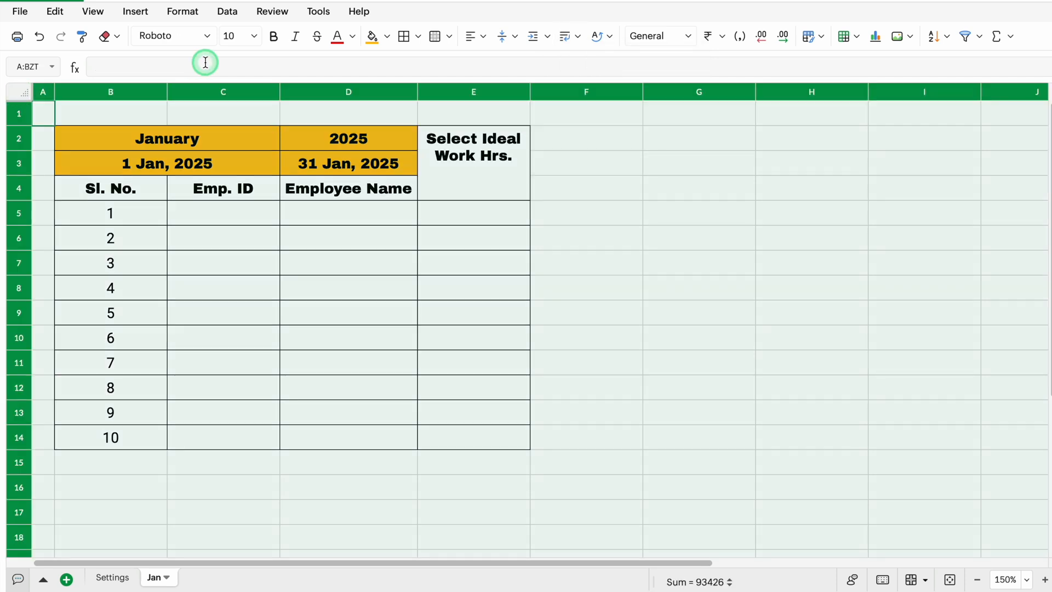
left_click(515, 40)
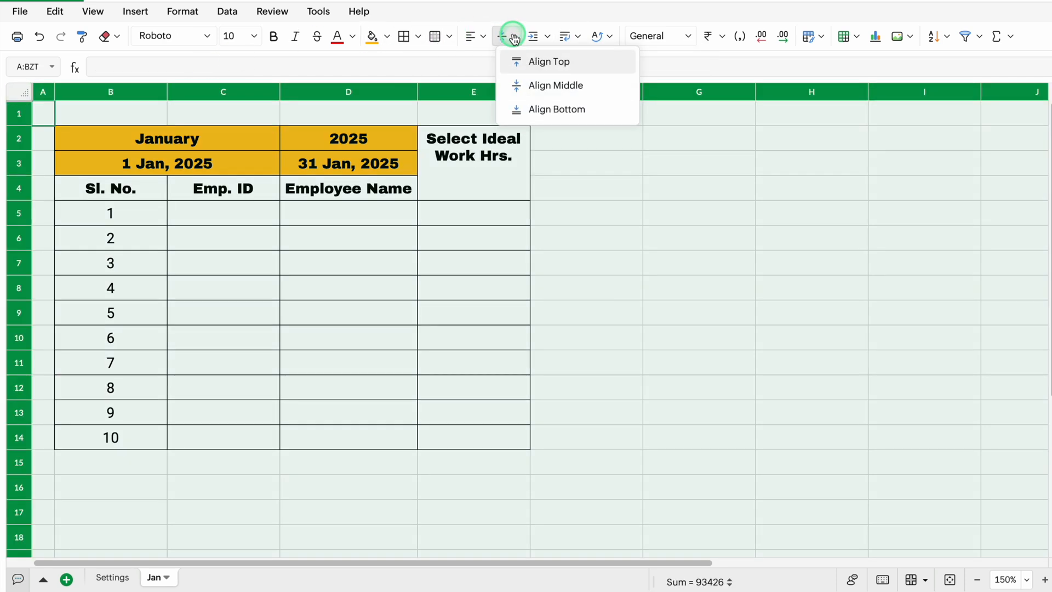
left_click(544, 86)
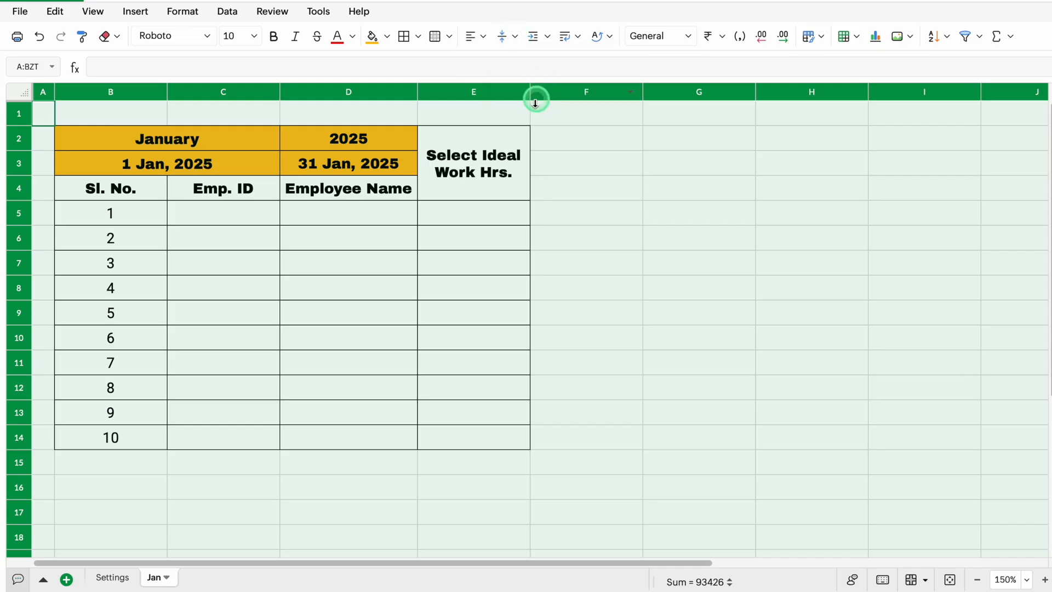
Fill the Select Ideal Work Hrs. header with standard red and make its text white
left_click(463, 161)
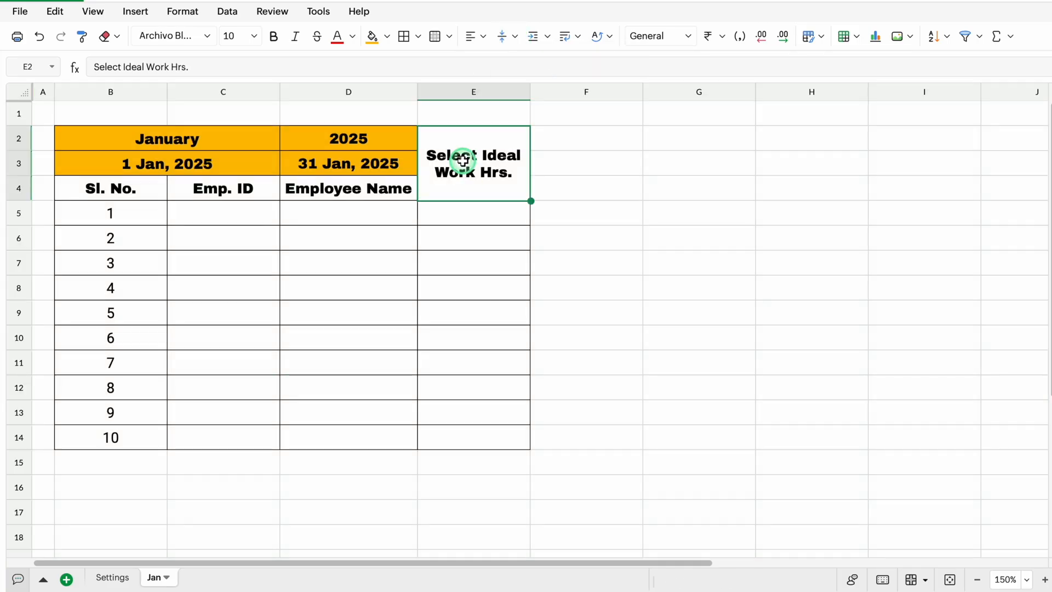
left_click(387, 36)
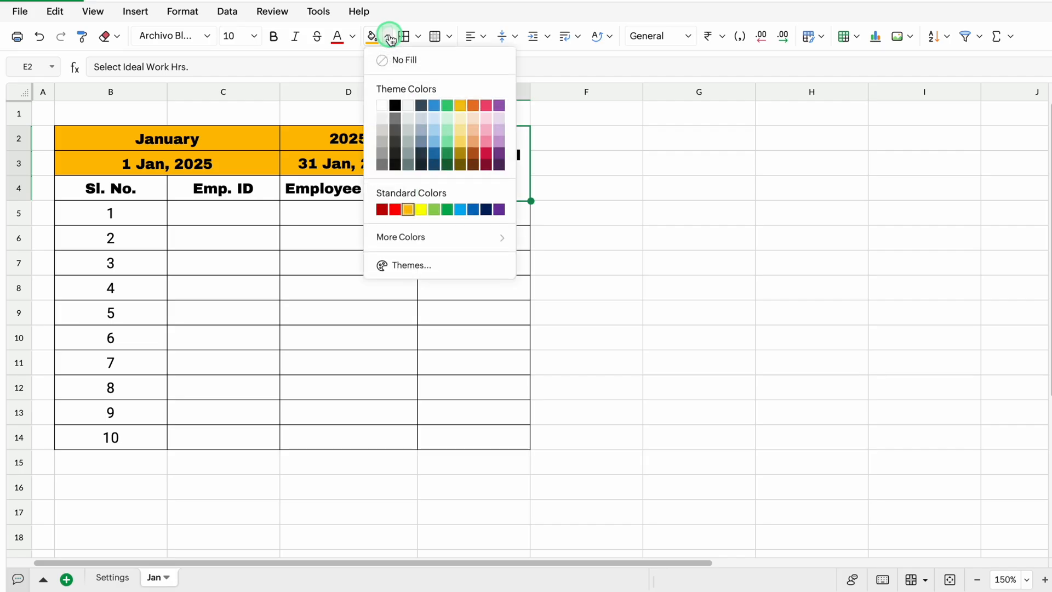
left_click(395, 209)
left_click(352, 36)
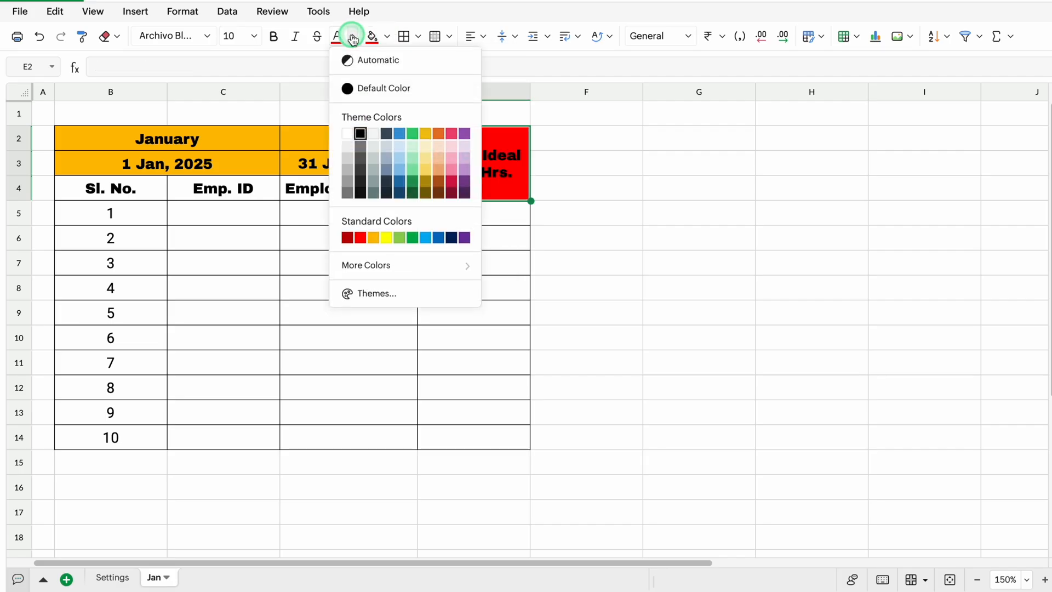
left_click(348, 135)
Enter 8 in cell E5 and center column E horizontally
left_click(477, 219)
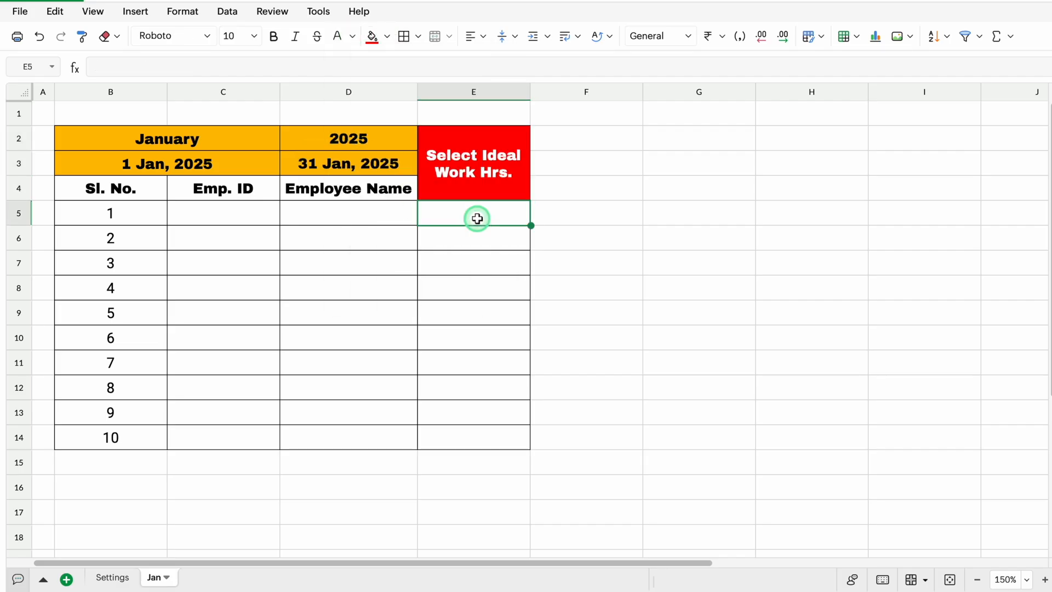
type("8")
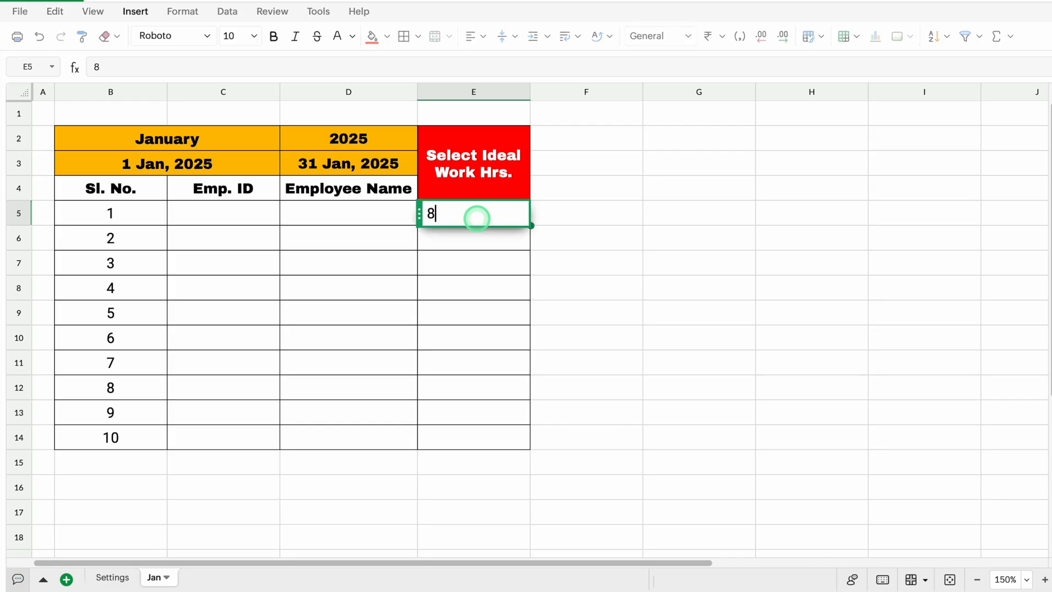
key("Return")
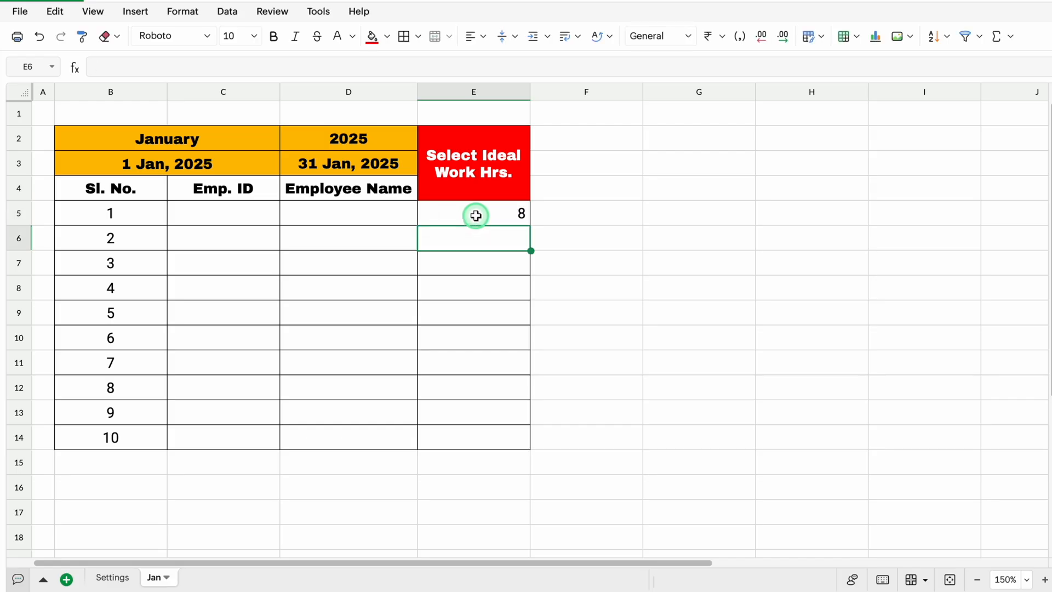
left_click(482, 91)
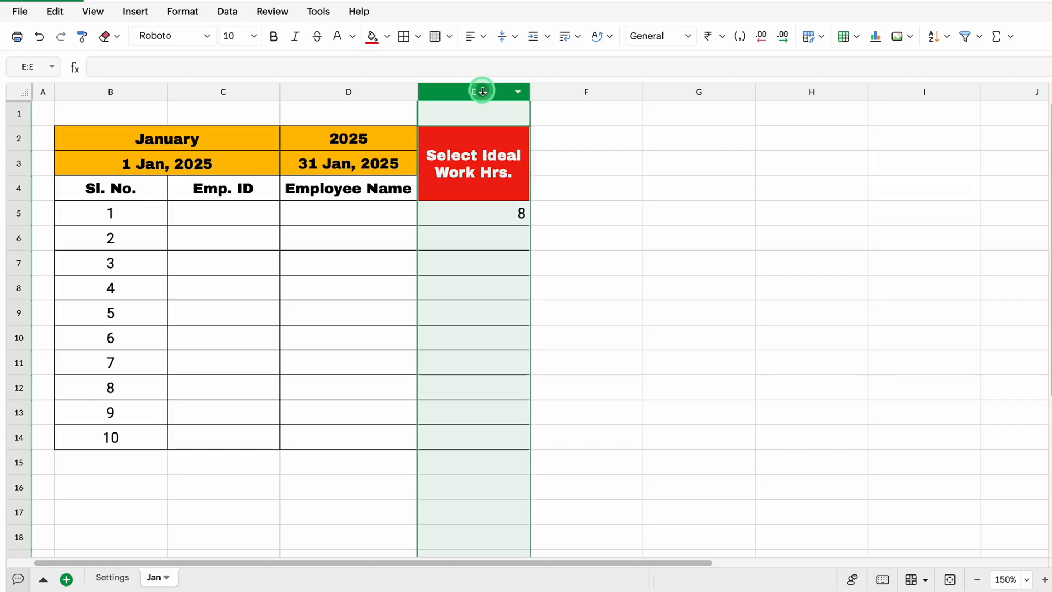
left_click(484, 48)
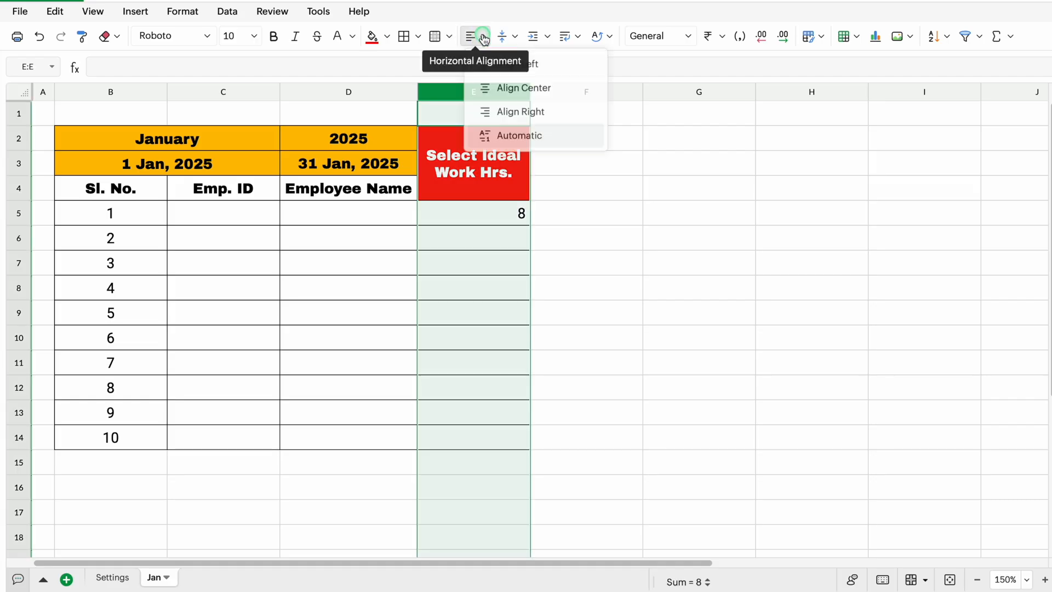
left_click(508, 85)
Fill the header cells B4:D4 with standard blue and make their text white
left_click(134, 188)
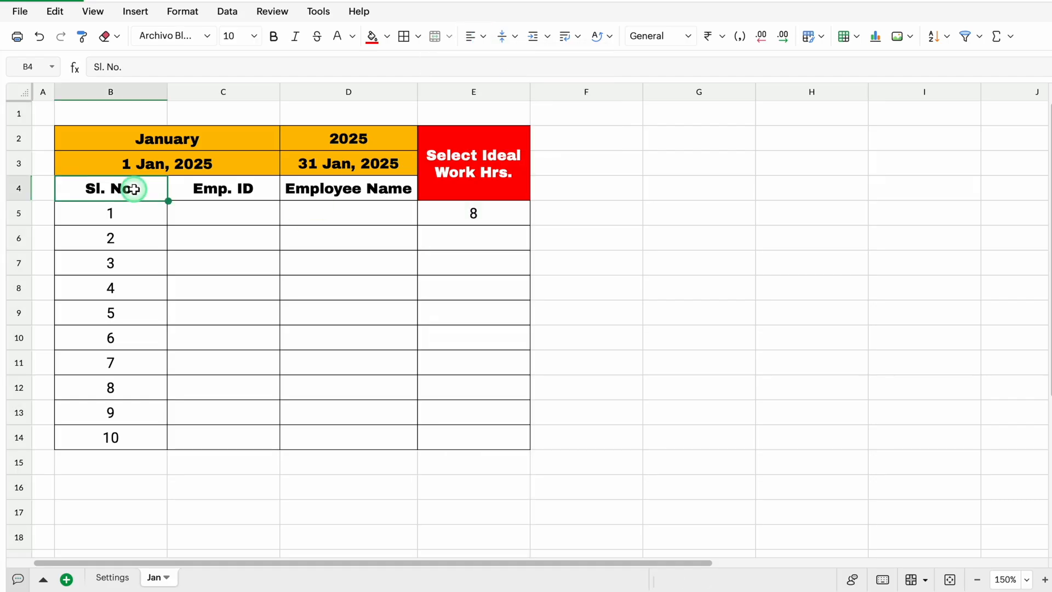
left_click_drag(134, 188, 333, 186)
left_click(387, 37)
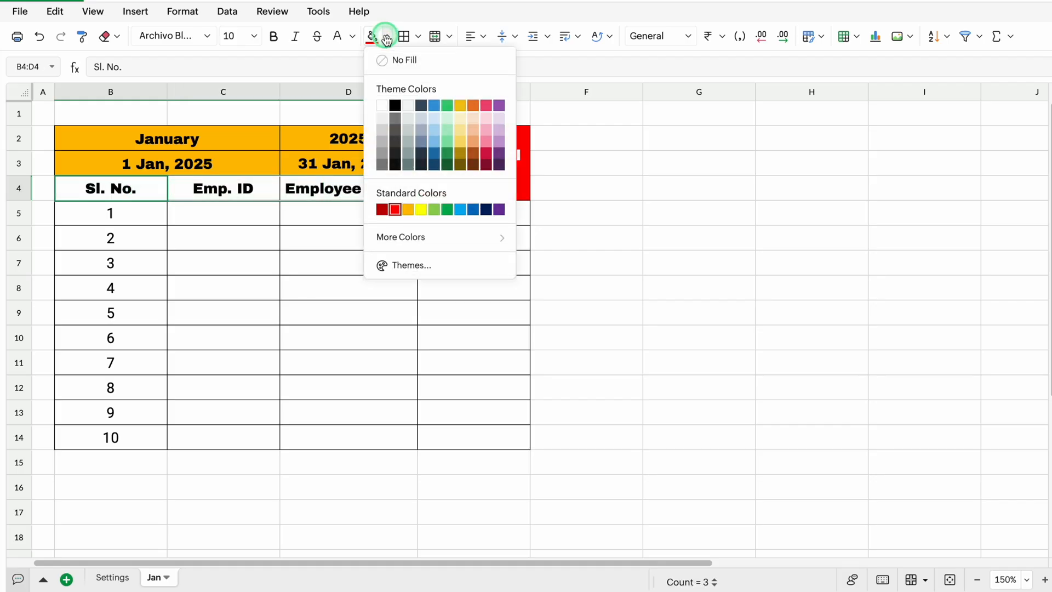
left_click(474, 211)
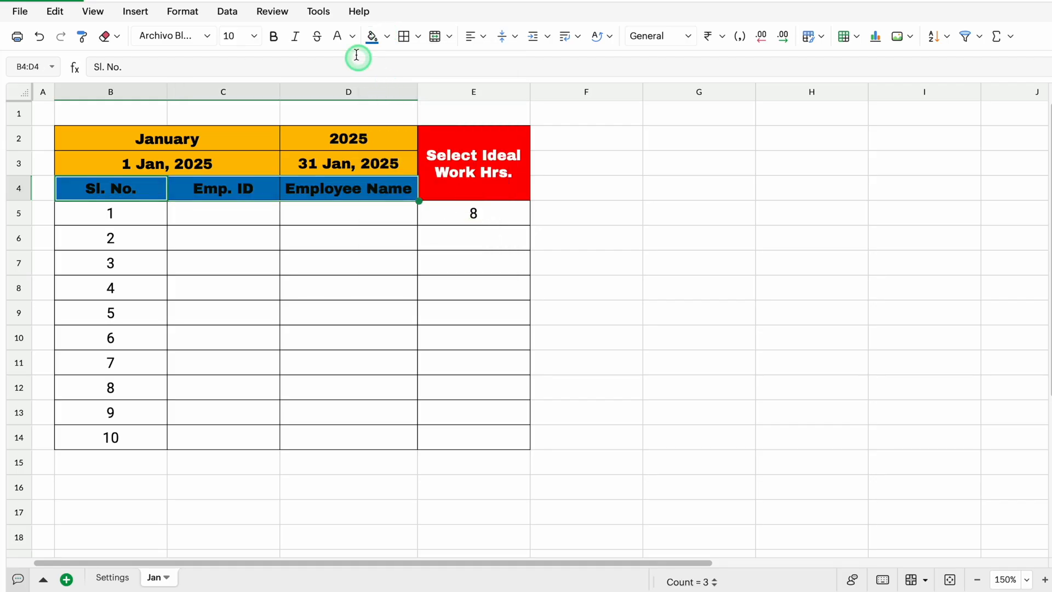
left_click(338, 37)
Copy the 8 working hours from E5 down to E14 as identical values instead of a series
left_click(499, 216)
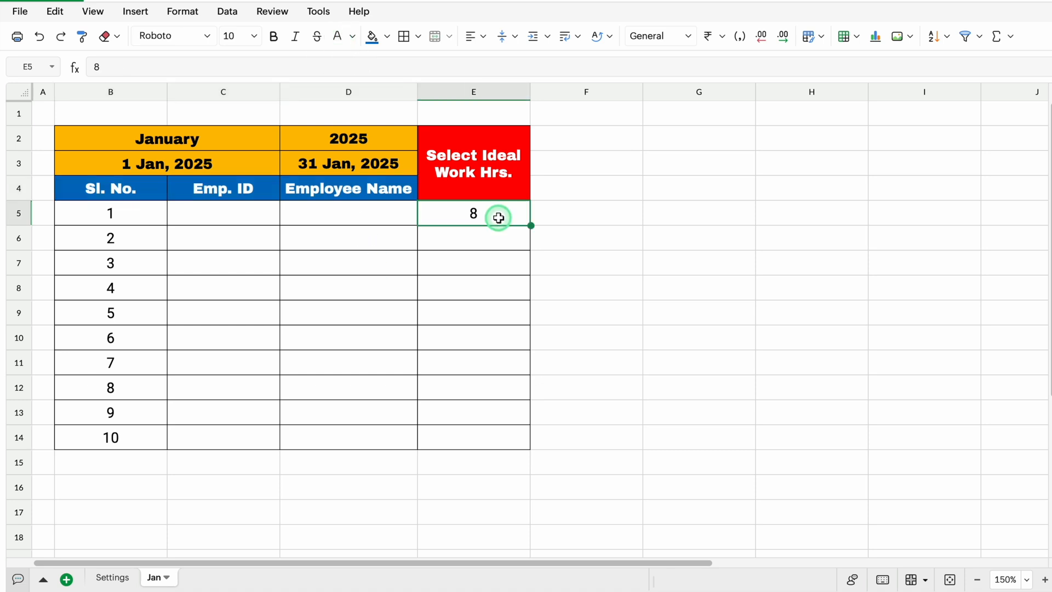
left_click_drag(532, 225, 527, 430)
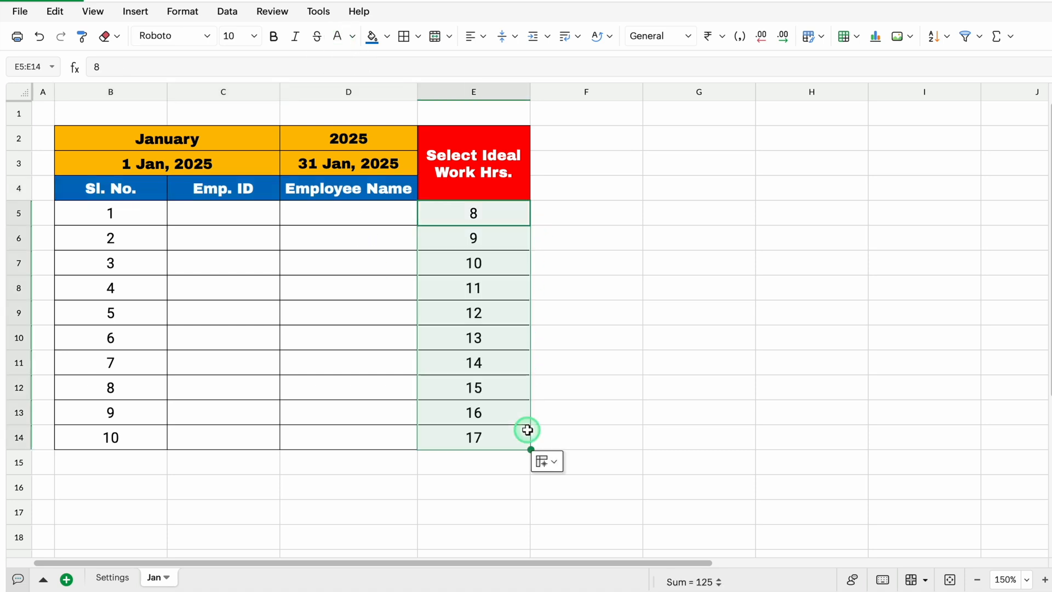
left_click(555, 462)
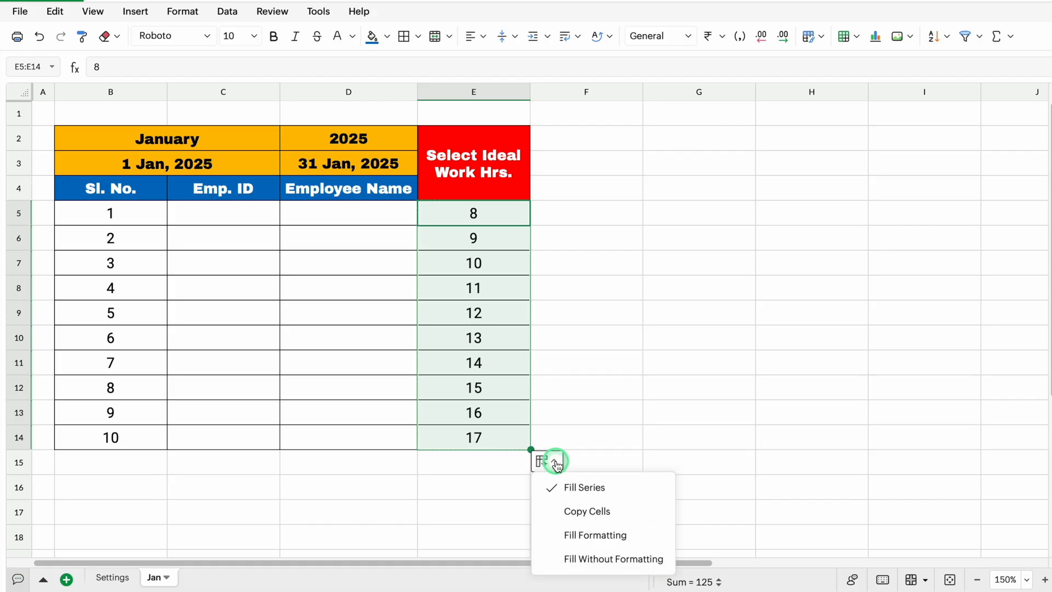
left_click(580, 512)
left_click(582, 512)
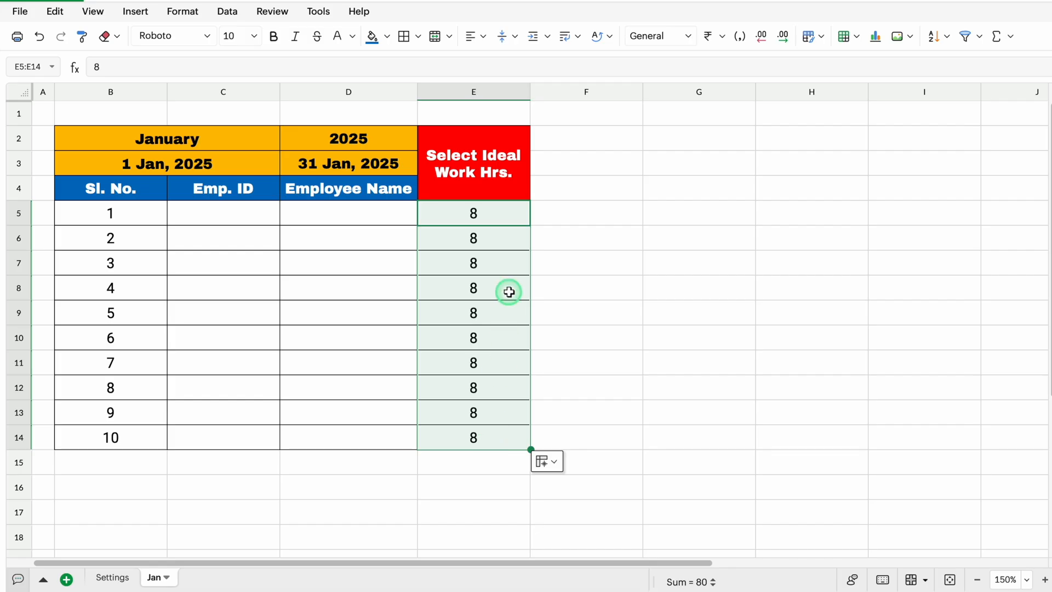
Enter the headers "Check in Time" in F4 and "Check out Time" in G4, and fit both column widths to the text
left_click(588, 191)
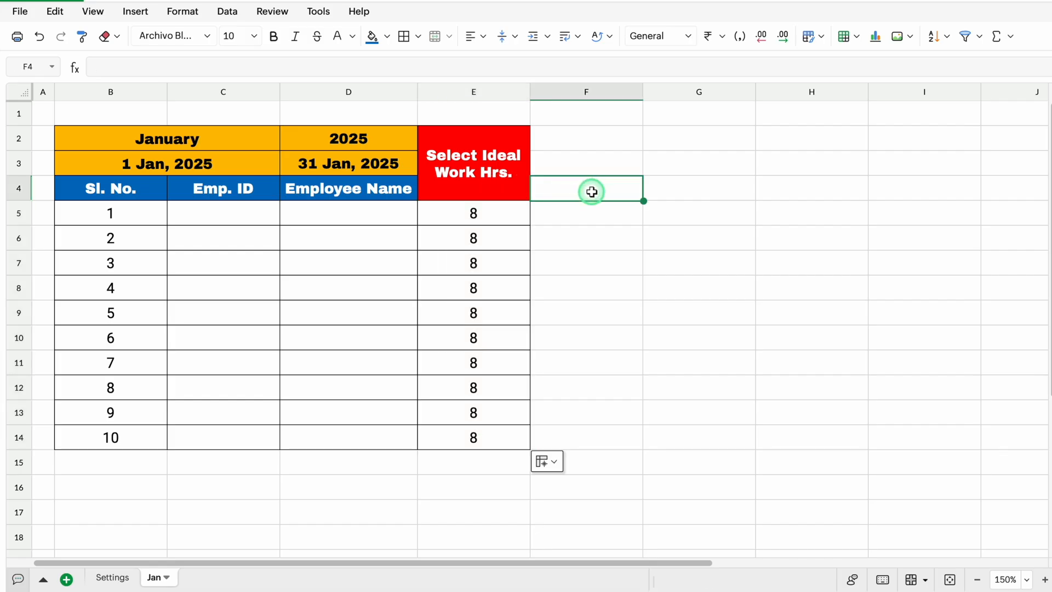
type("Check in Time")
key("Tab")
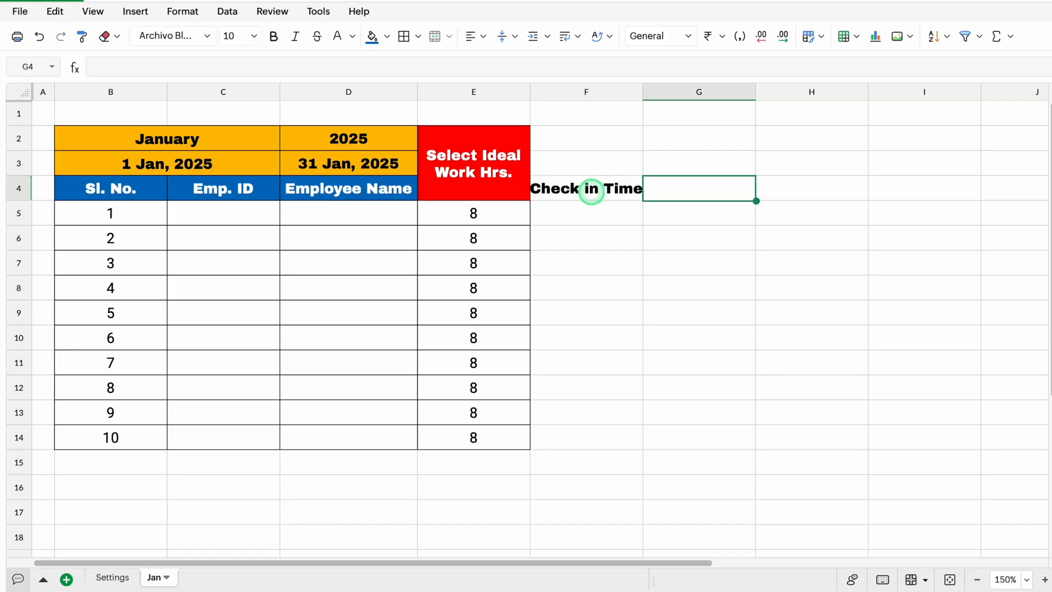
type("Check out Time")
key("Return")
double_click(644, 92)
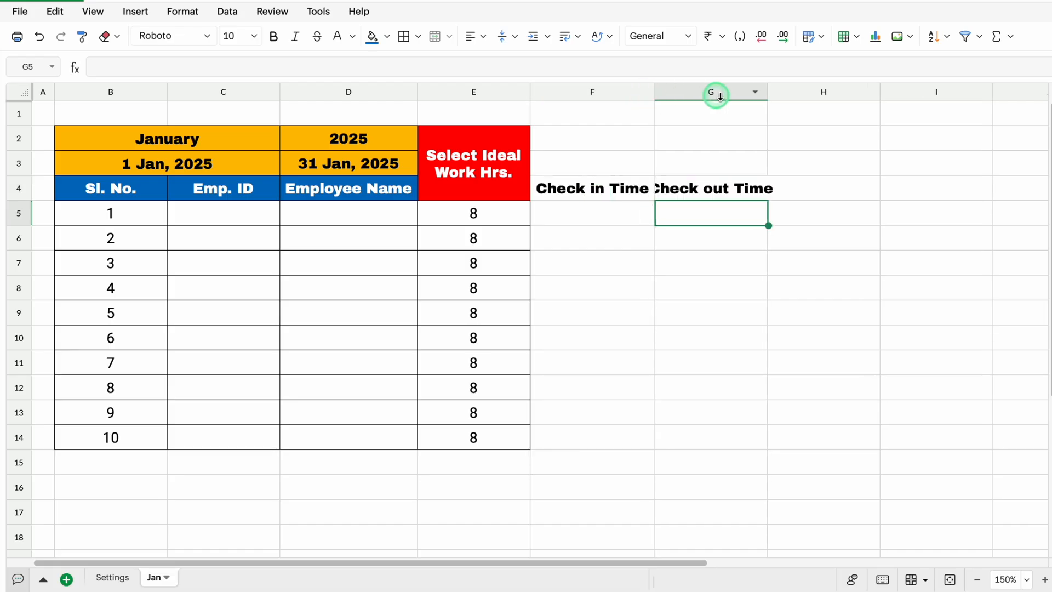
double_click(768, 92)
Enter the headers "Working Hrs." in H4 and "Over Time" in I4
left_click(839, 193)
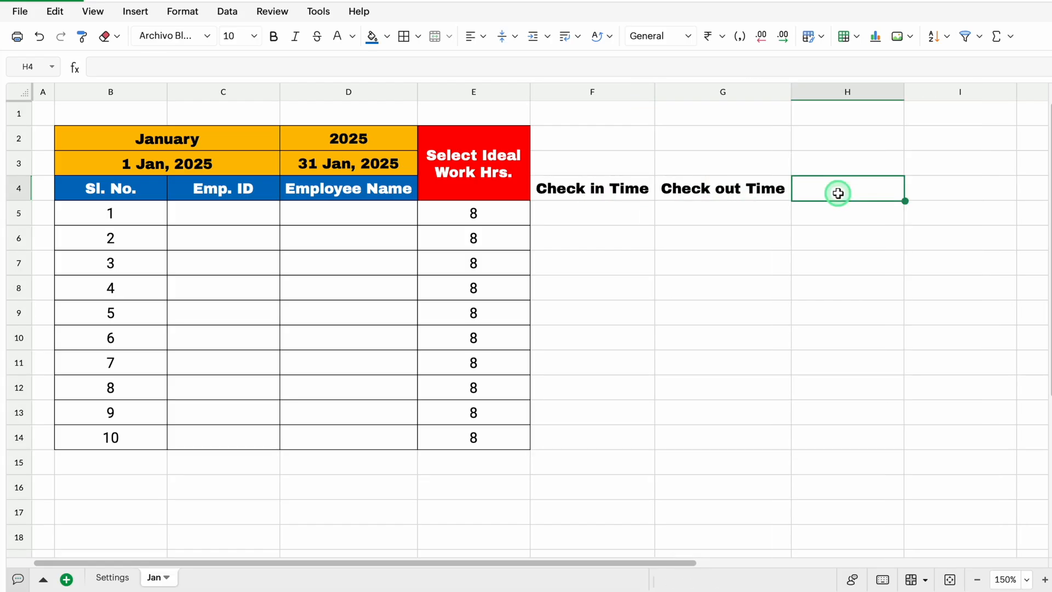
type("Working Hrs.")
key("Tab")
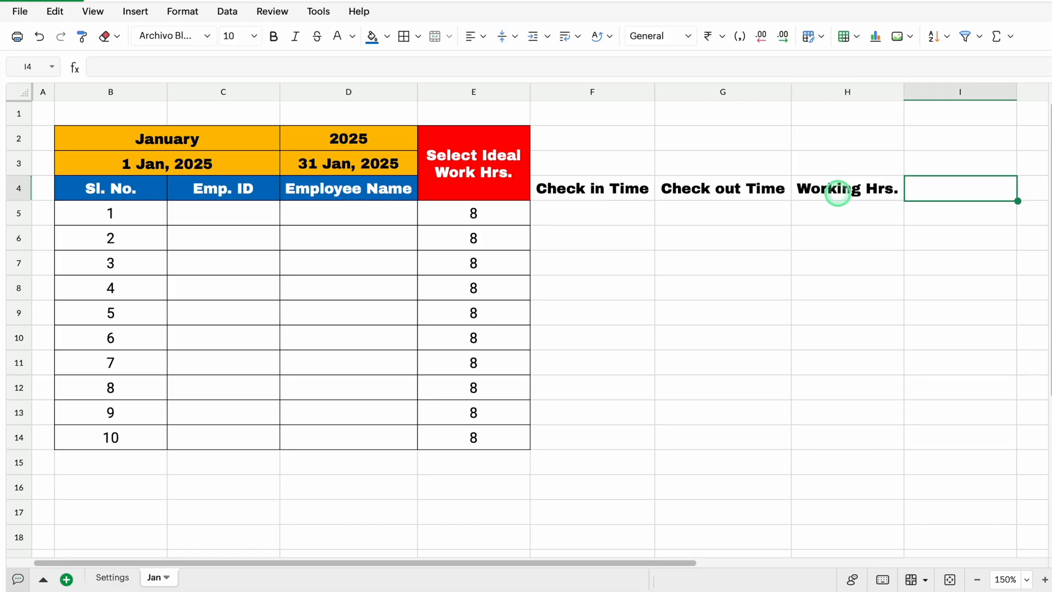
type("Over Time")
key("Tab")
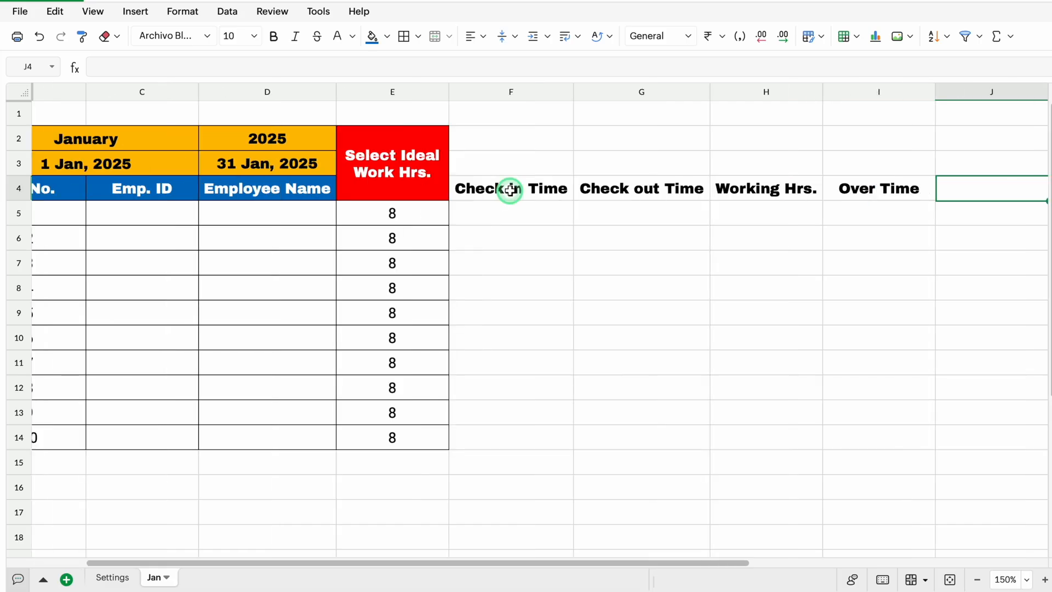
Give the Check in Time and Check out Time headers the same blue fill and white text as the employee headers
left_click_drag(510, 190, 622, 189)
left_click(372, 37)
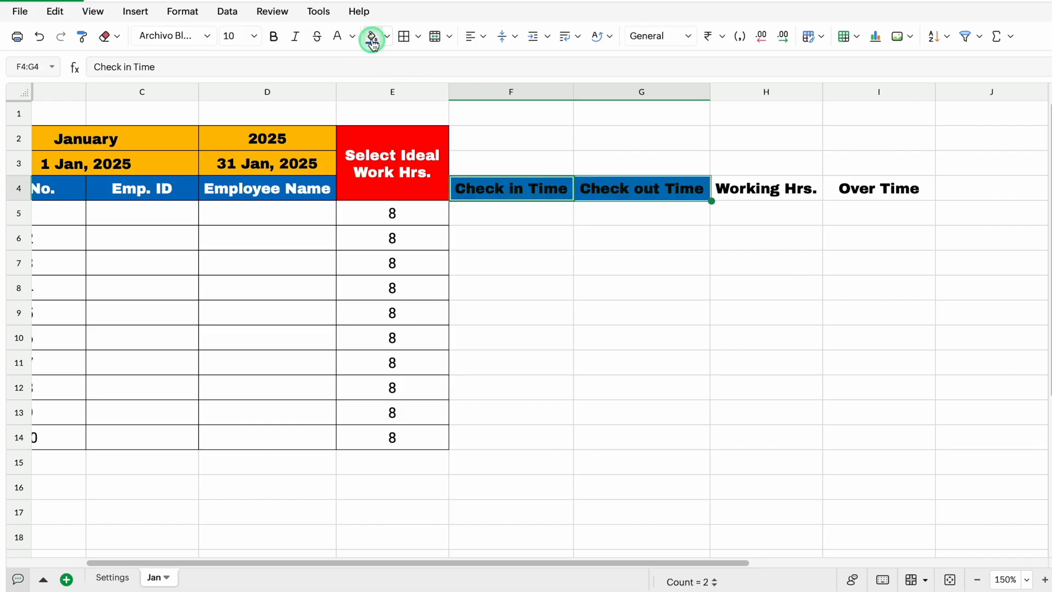
left_click(338, 40)
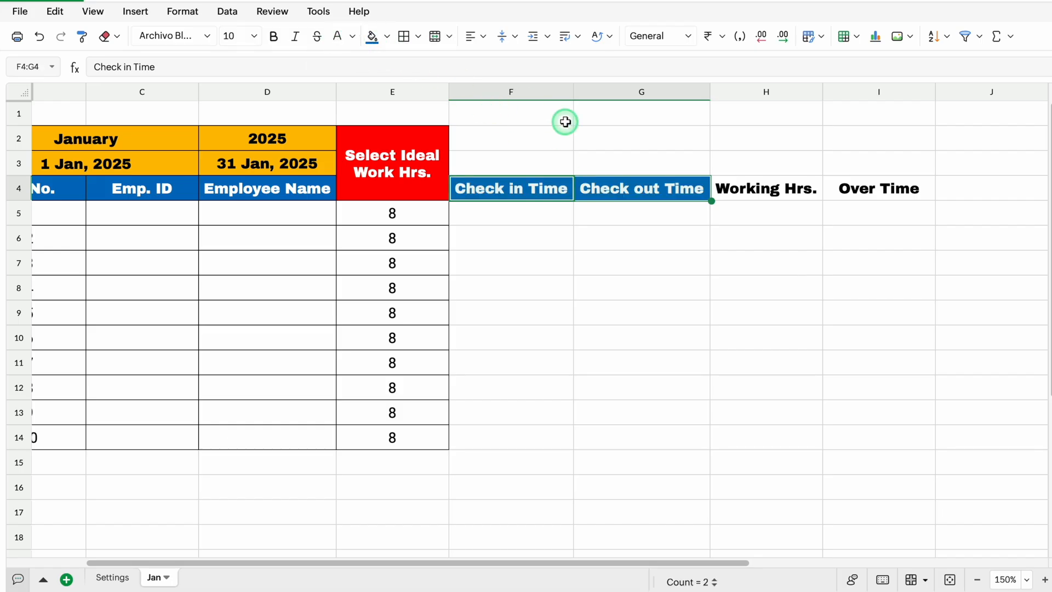
Fill the Working Hrs. and Over Time headers with standard green #00b050 and make their text white
left_click_drag(758, 189, 831, 190)
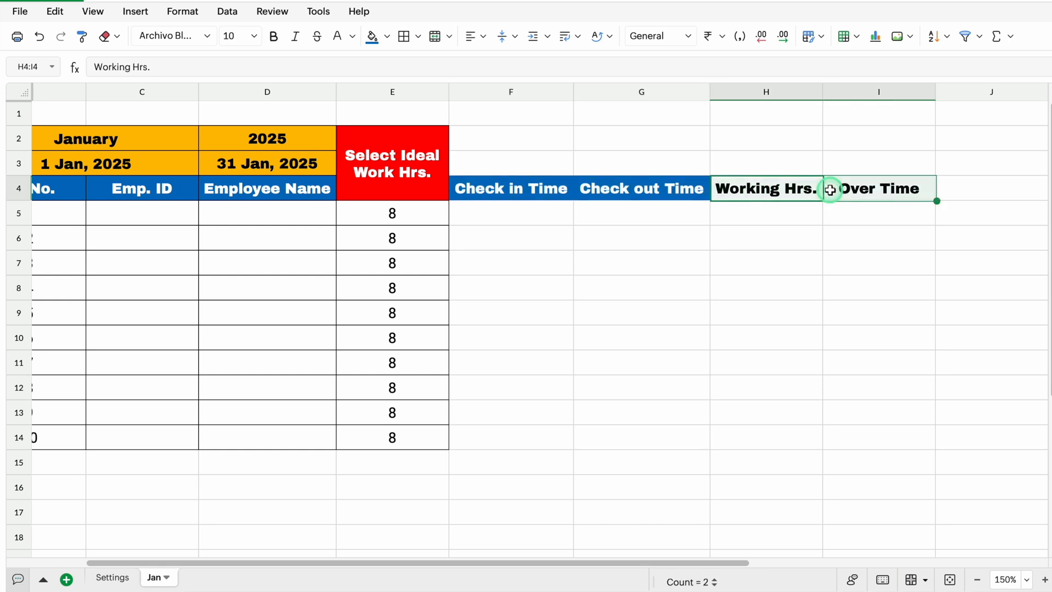
left_click(387, 37)
left_click(448, 209)
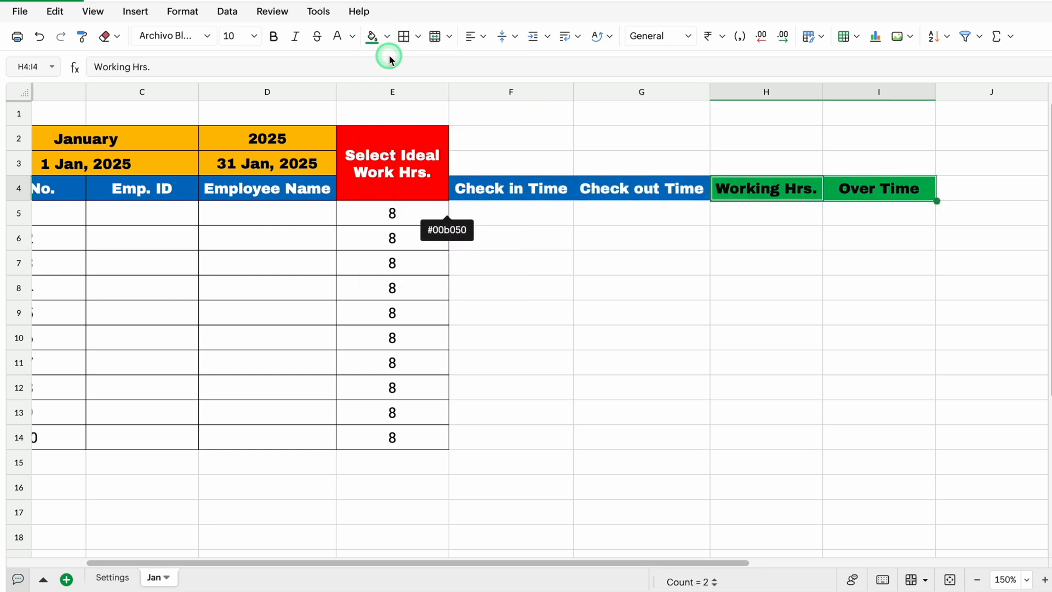
left_click(338, 39)
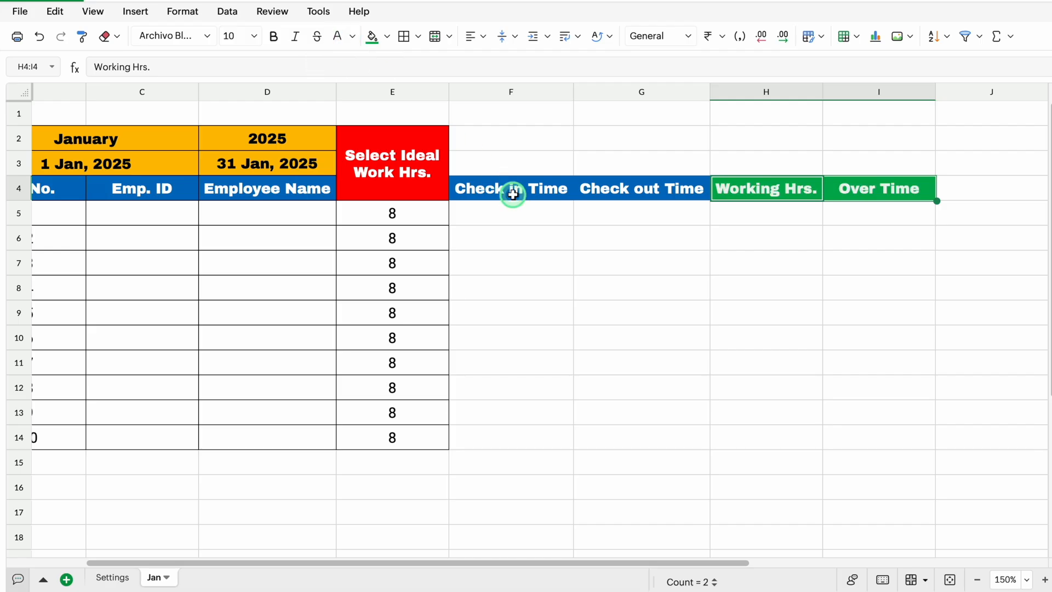
Merge cells F3:I3 above the check-in, check-out, working hours and overtime headers into one cell
left_click(500, 159)
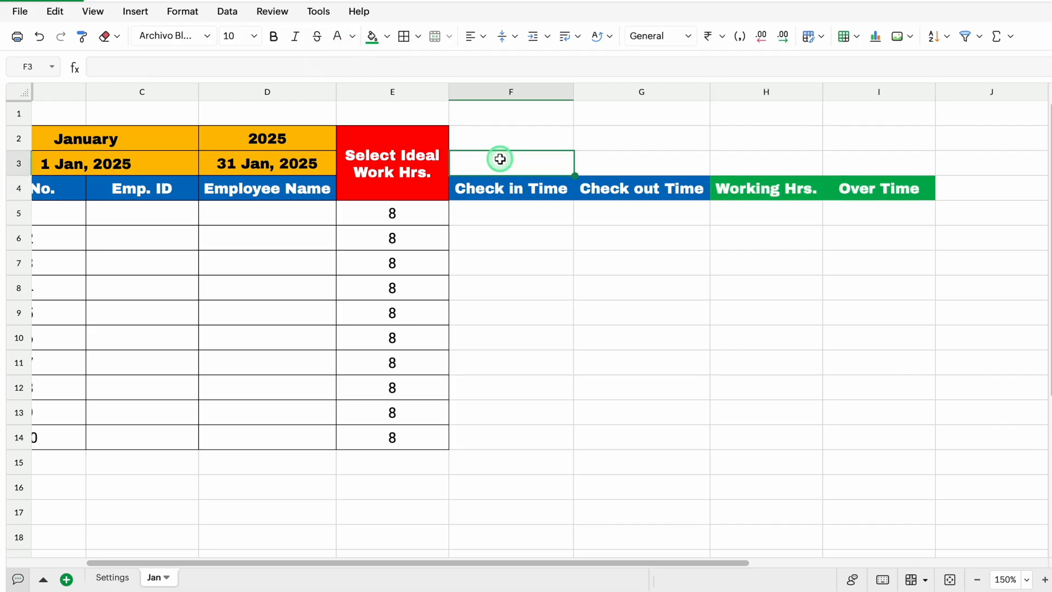
left_click_drag(500, 159, 855, 159)
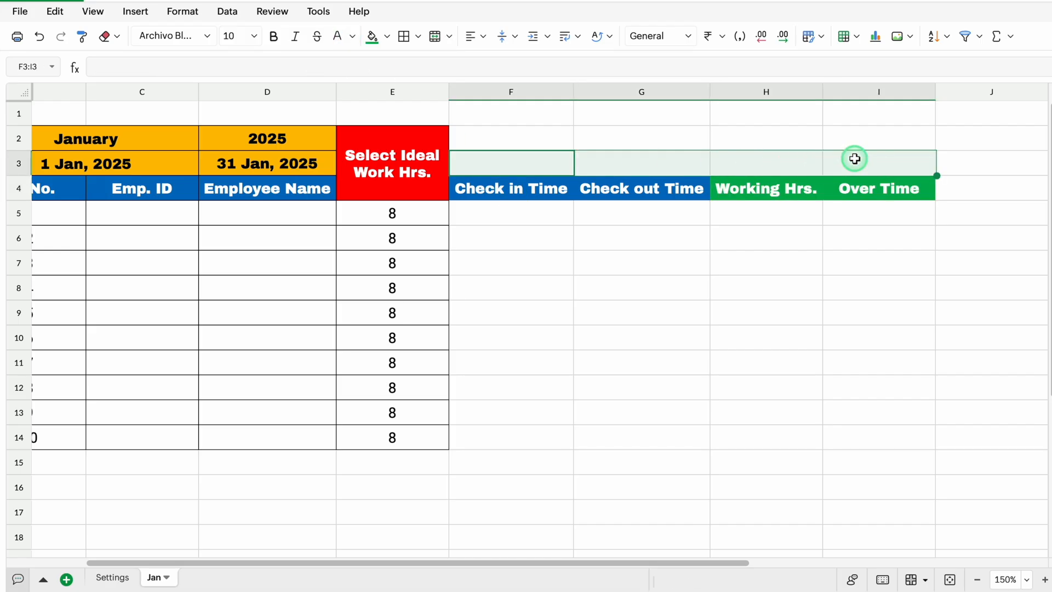
left_click(435, 36)
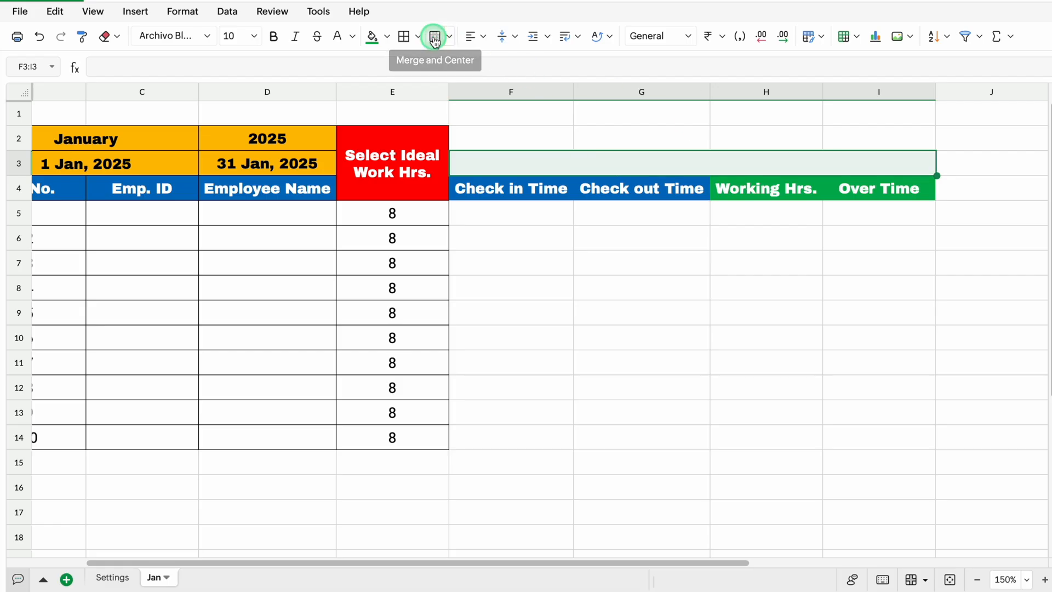
Merge F2:G2 and H2:I2 into two cells in row 2, and apply borders to every cell of F2:I14
left_click(506, 136)
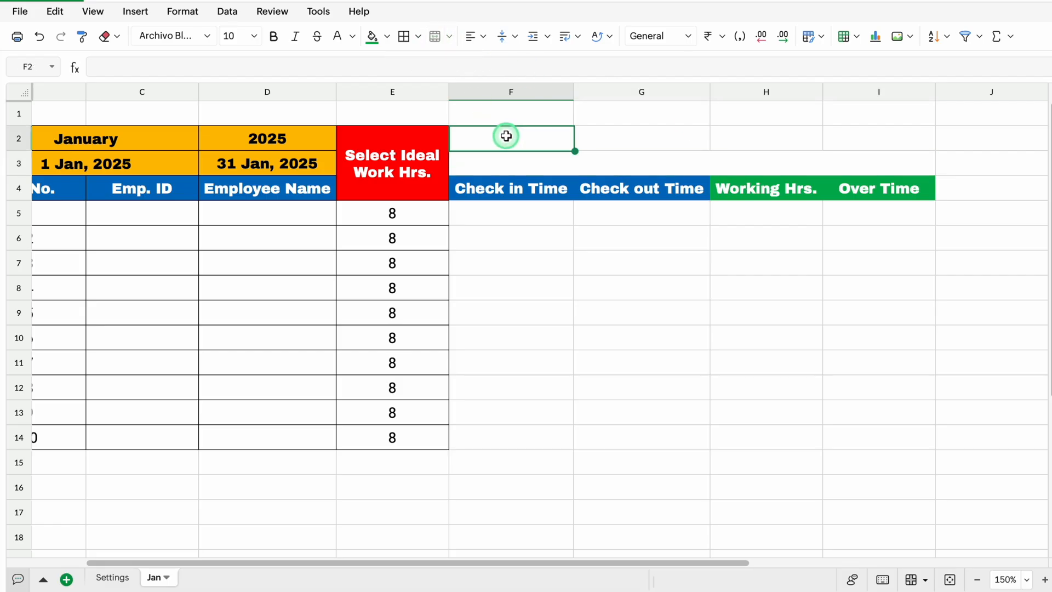
left_click_drag(506, 136, 603, 134)
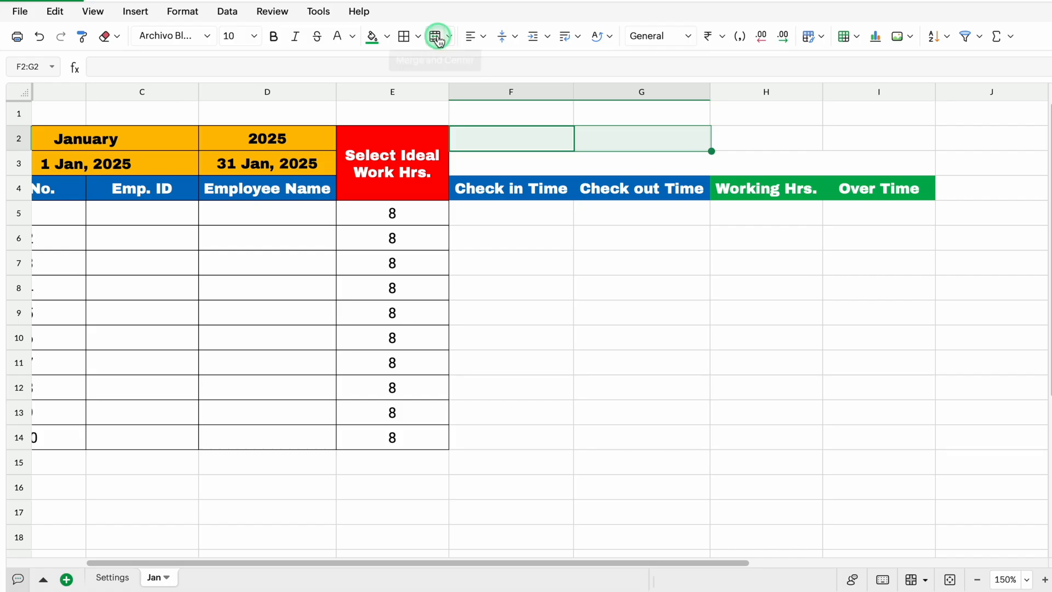
left_click_drag(711, 152, 811, 150)
left_click_drag(688, 139, 775, 437)
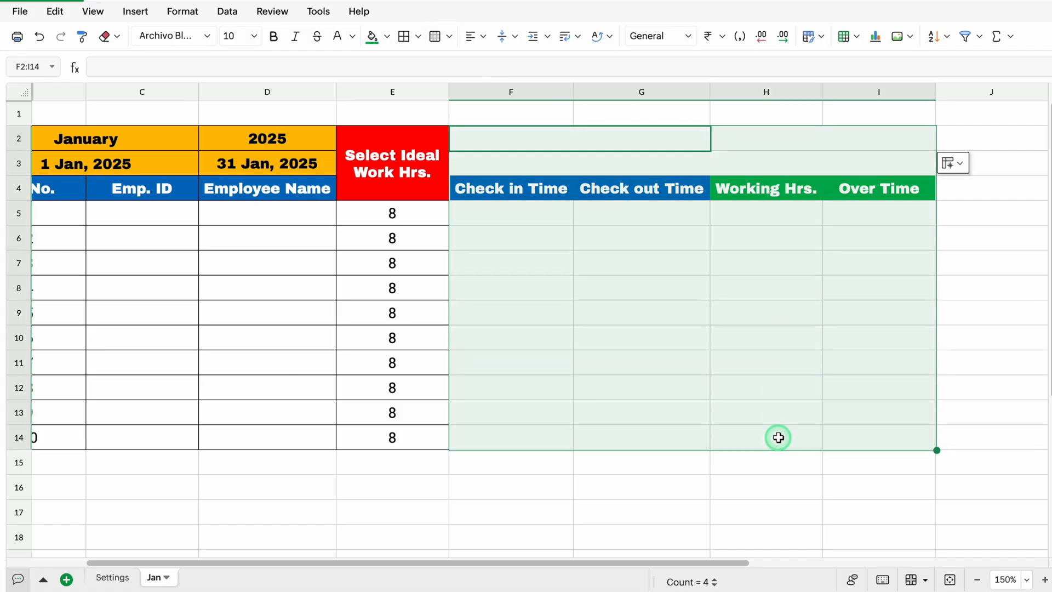
left_click(411, 45)
Enter the formula =B3 in merged cell F3 to bring in the month's start date
left_click(582, 164)
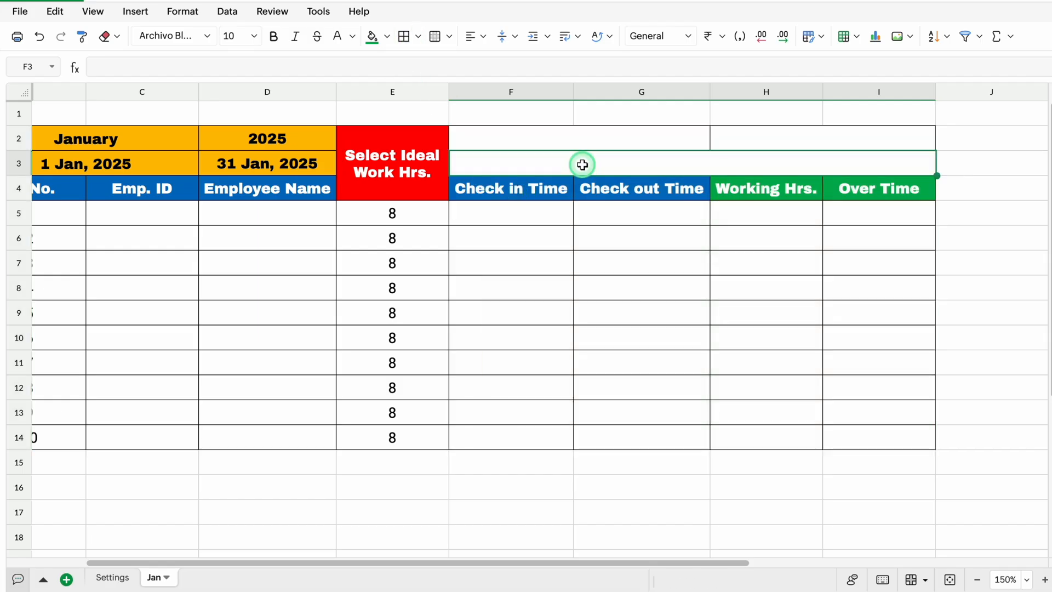
type("=")
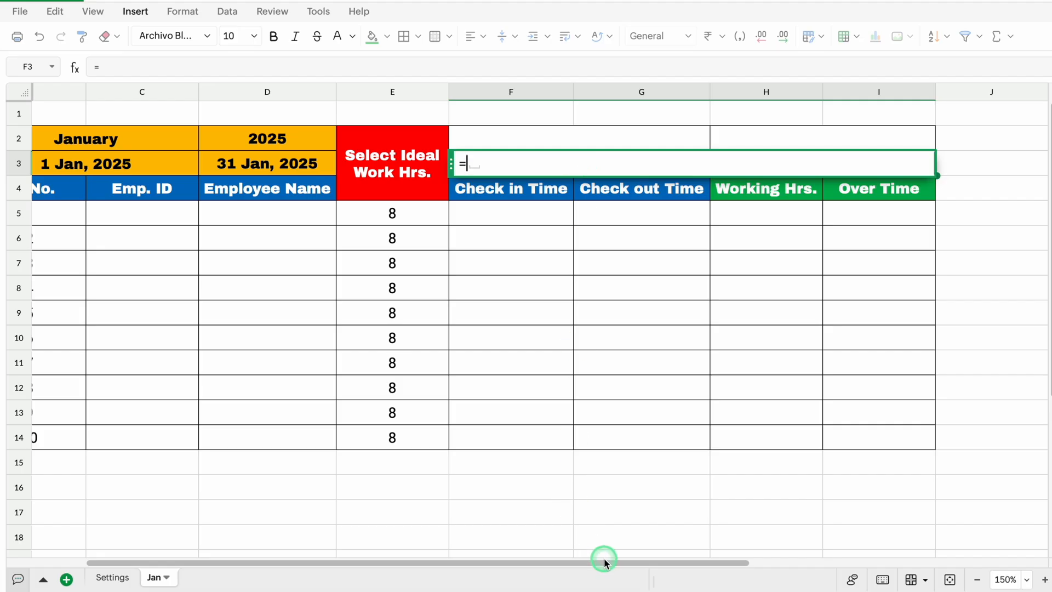
left_click_drag(603, 562, 554, 560)
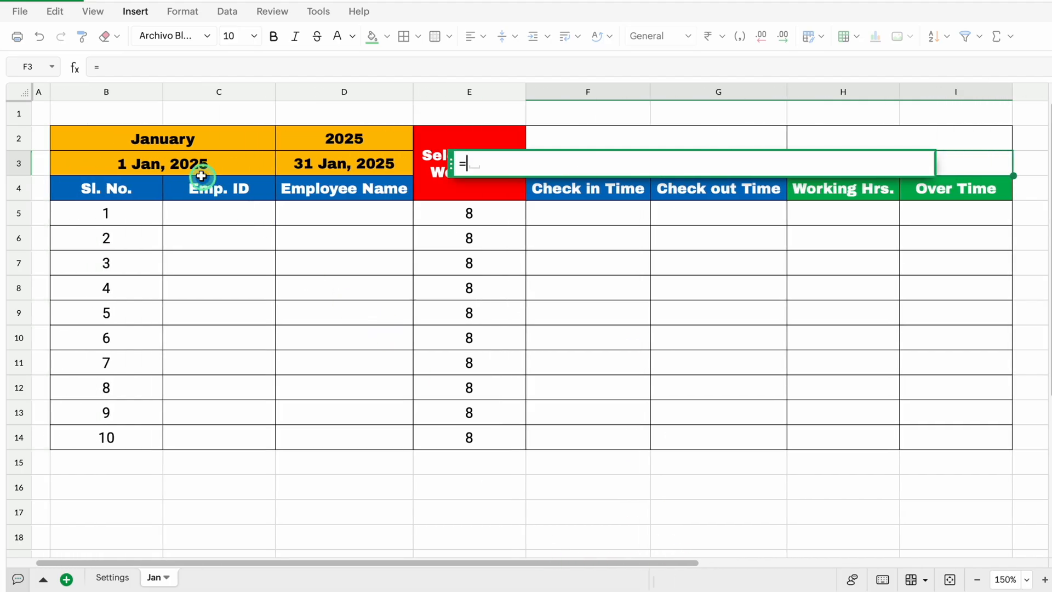
left_click(187, 162)
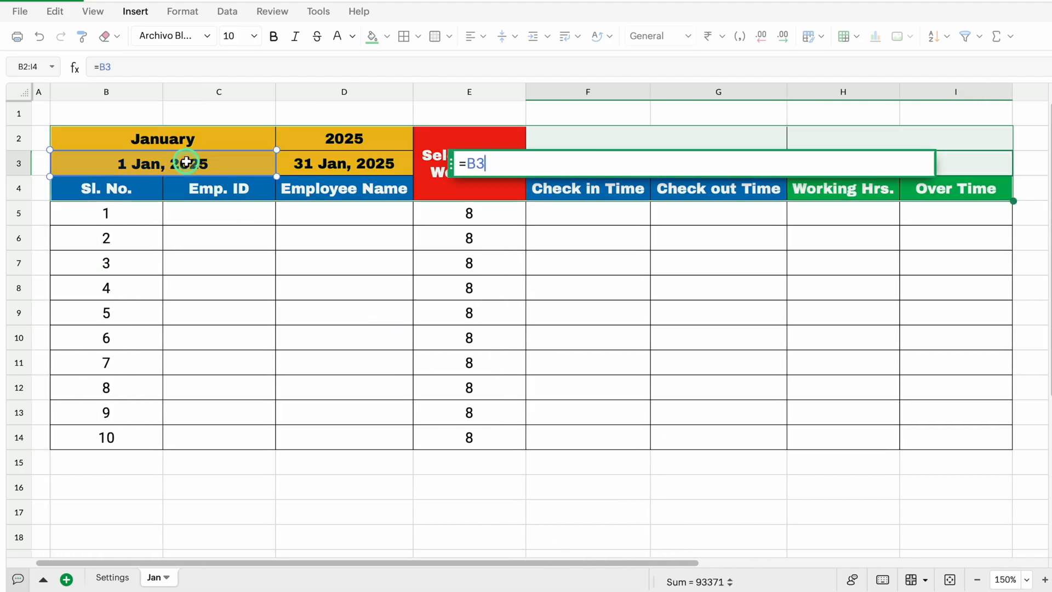
key("Return")
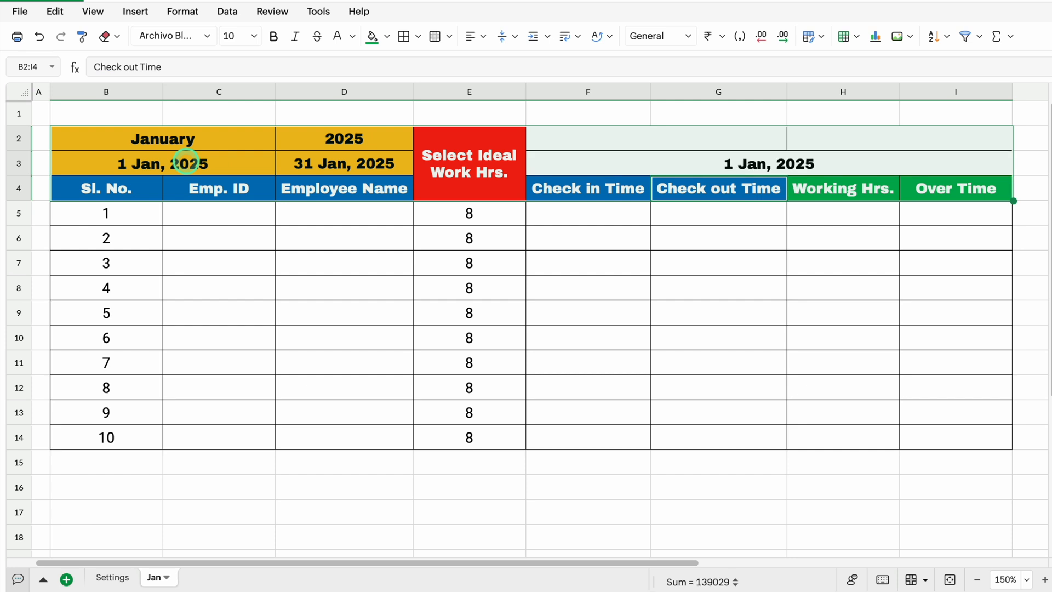
Apply the custom date format "DD MMMM" to the date in F3
left_click(727, 170)
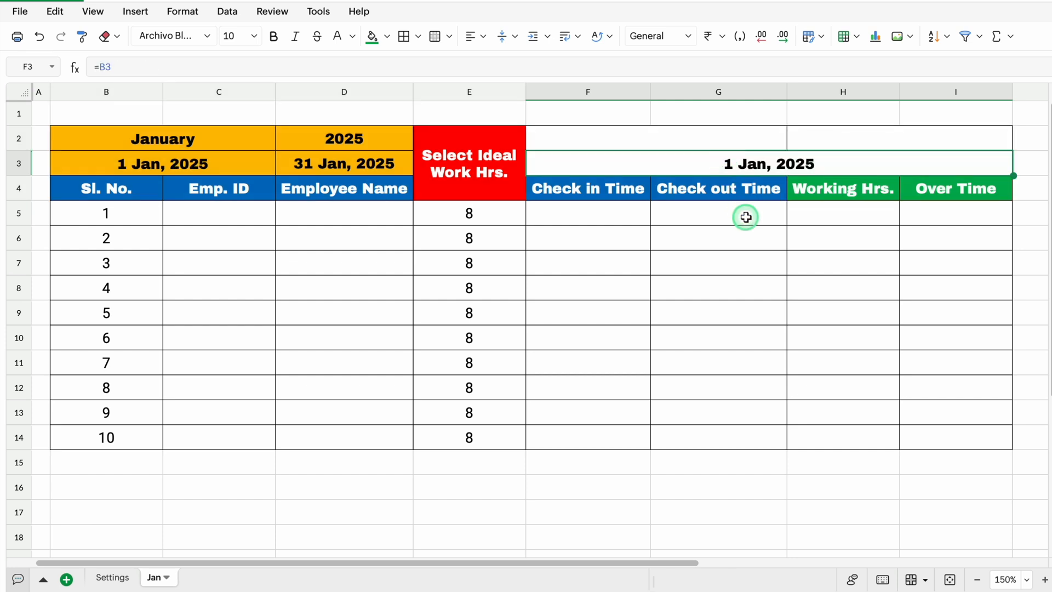
left_click(188, 11)
mouse_move(213, 67)
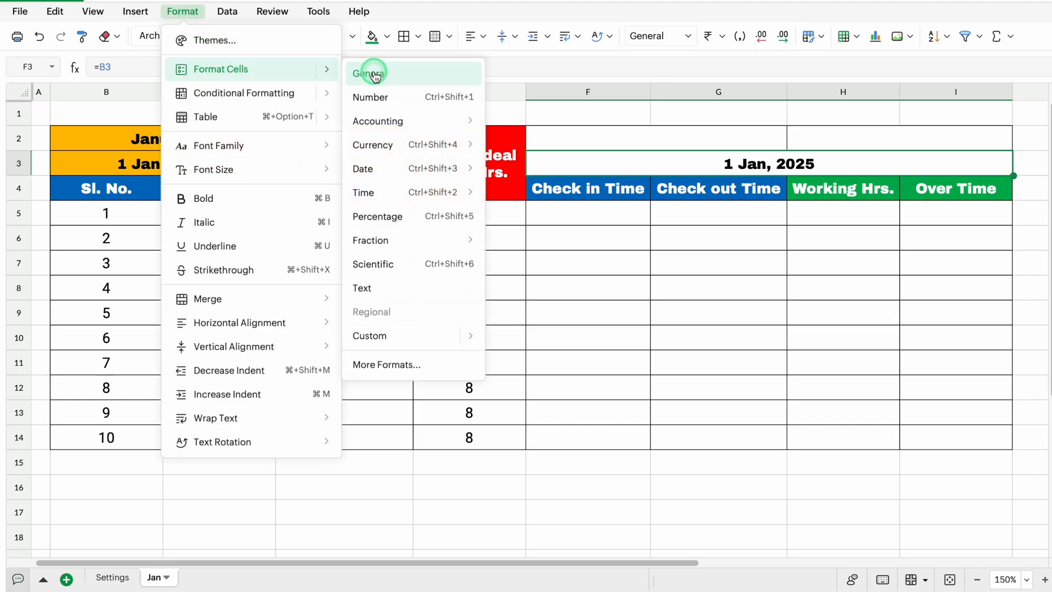
left_click(370, 336)
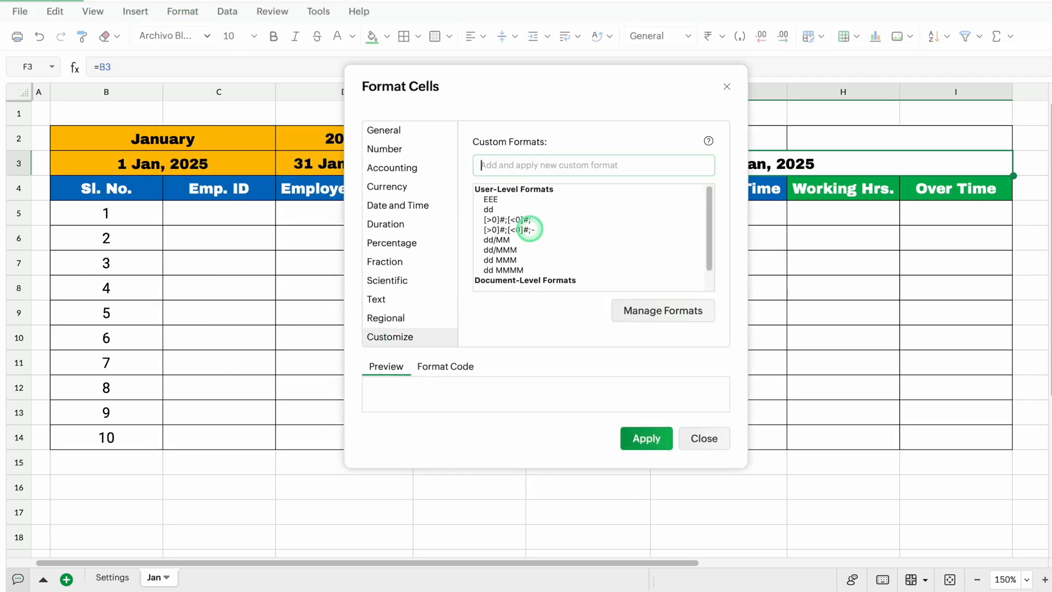
type("DD")
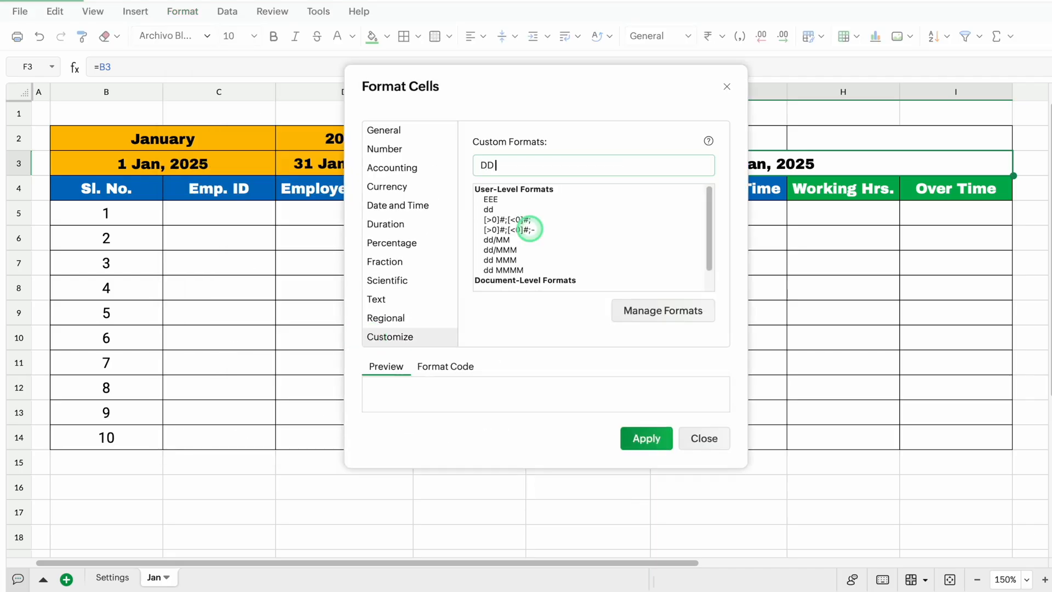
type(" MMMM")
left_click(646, 441)
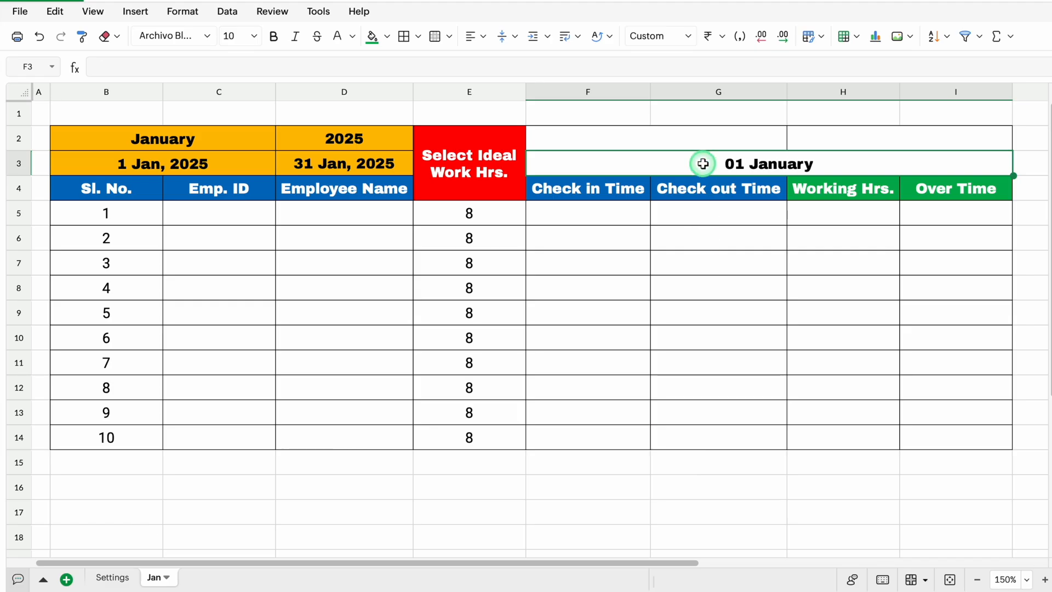
Enter the formula =TEXT(F3,"DDDD") in merged cell F2 to give the full weekday name of the date
left_click(685, 139)
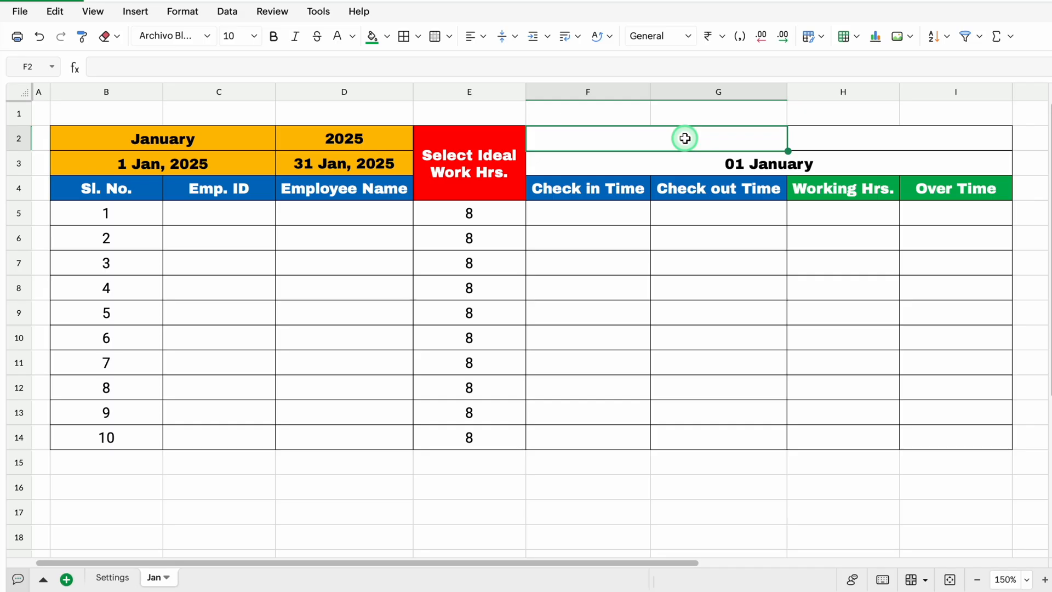
type("=")
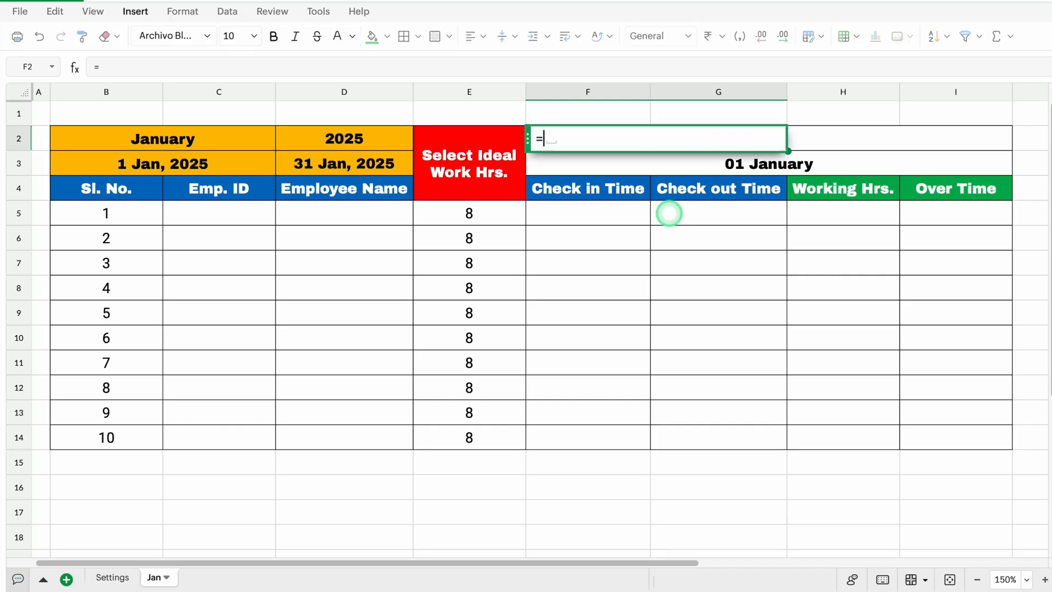
type("TEXT(")
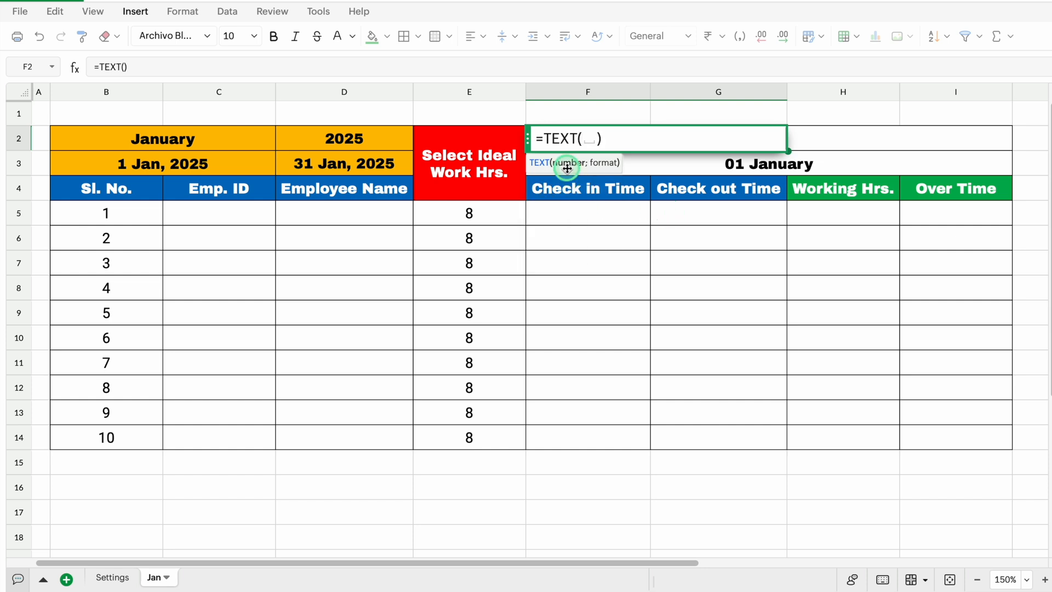
left_click(652, 165)
type(",")
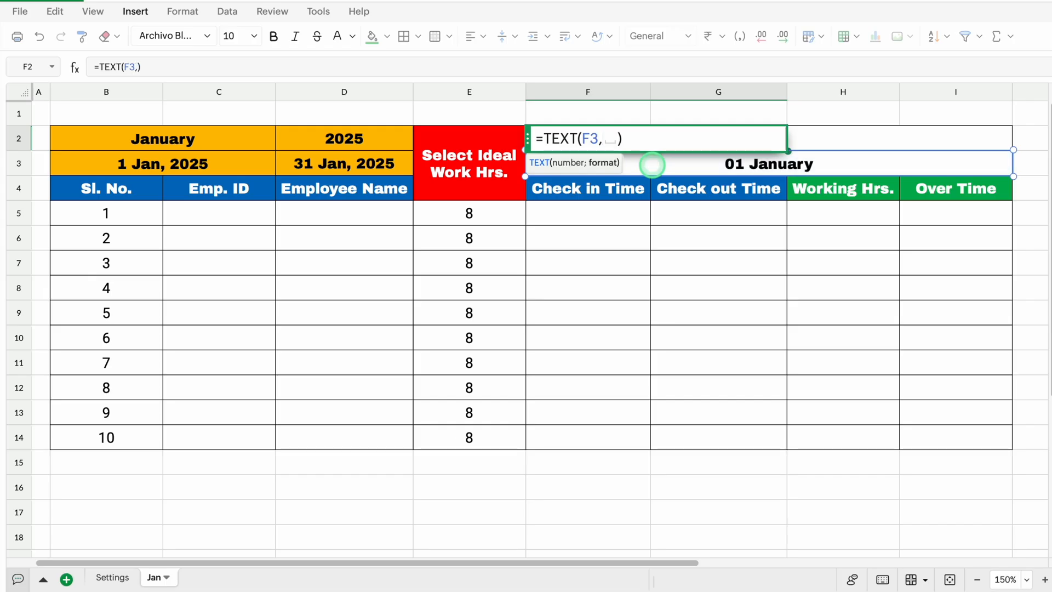
type("\"DDD\"")
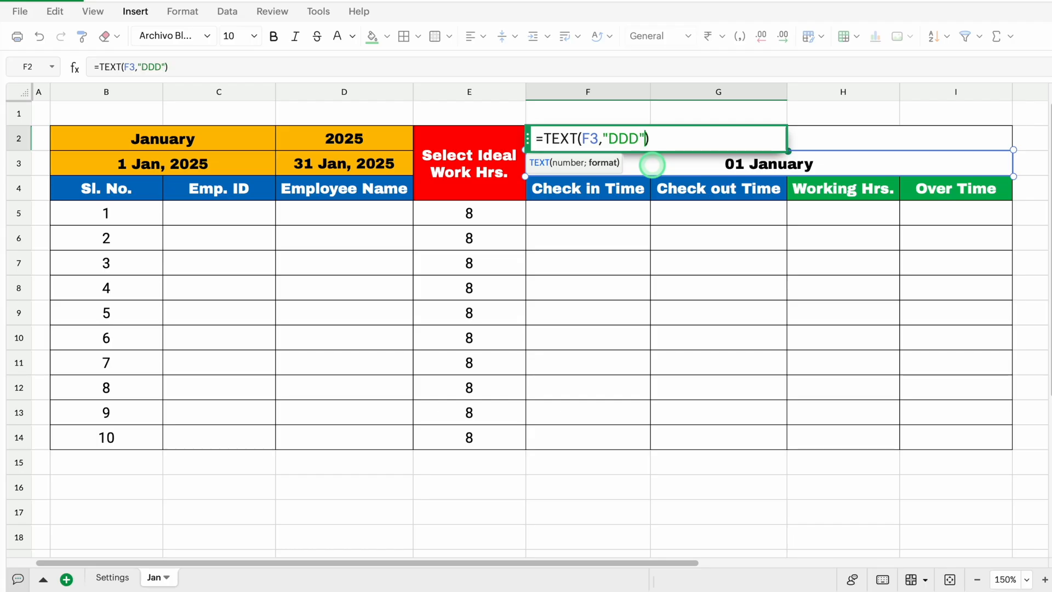
key("BackSpace")
type("D\"")
key("Return")
left_click(668, 141)
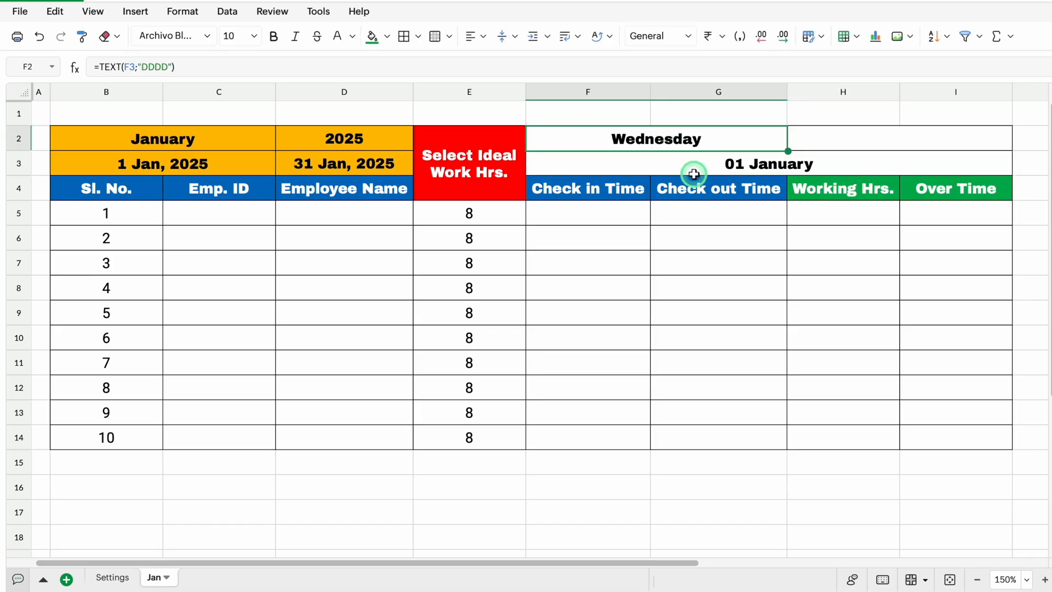
Start a VLOOKUP formula in merged cell H2 with the date in F3 as the lookup value
left_click(839, 139)
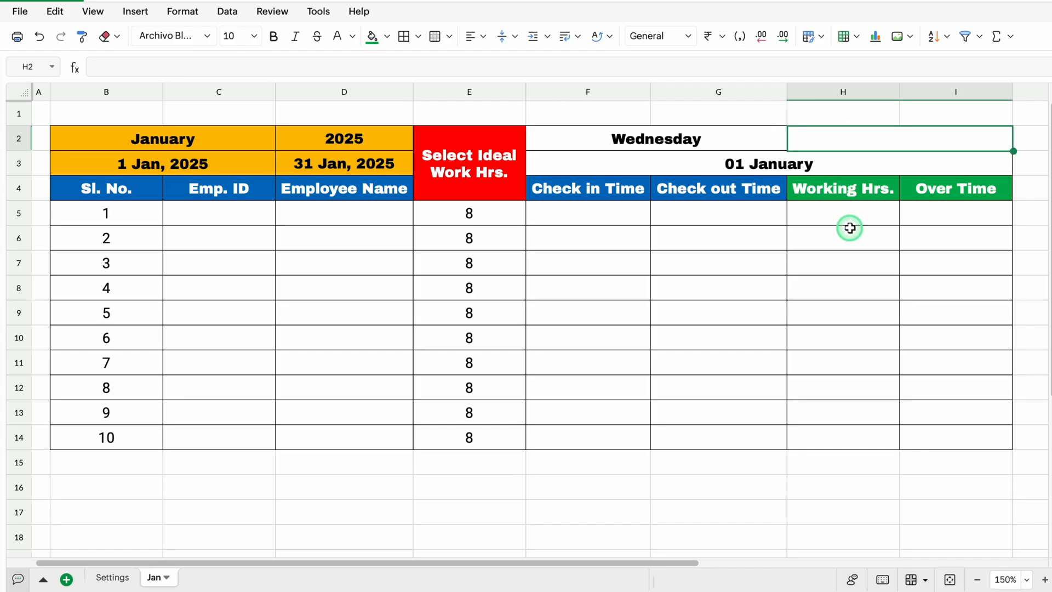
type("=VL")
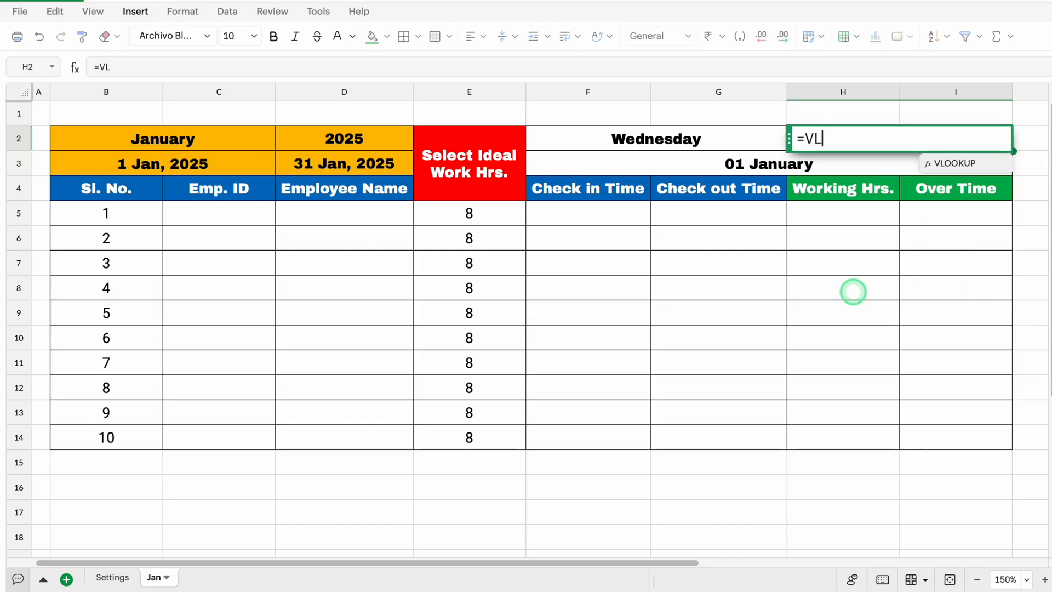
left_click(948, 164)
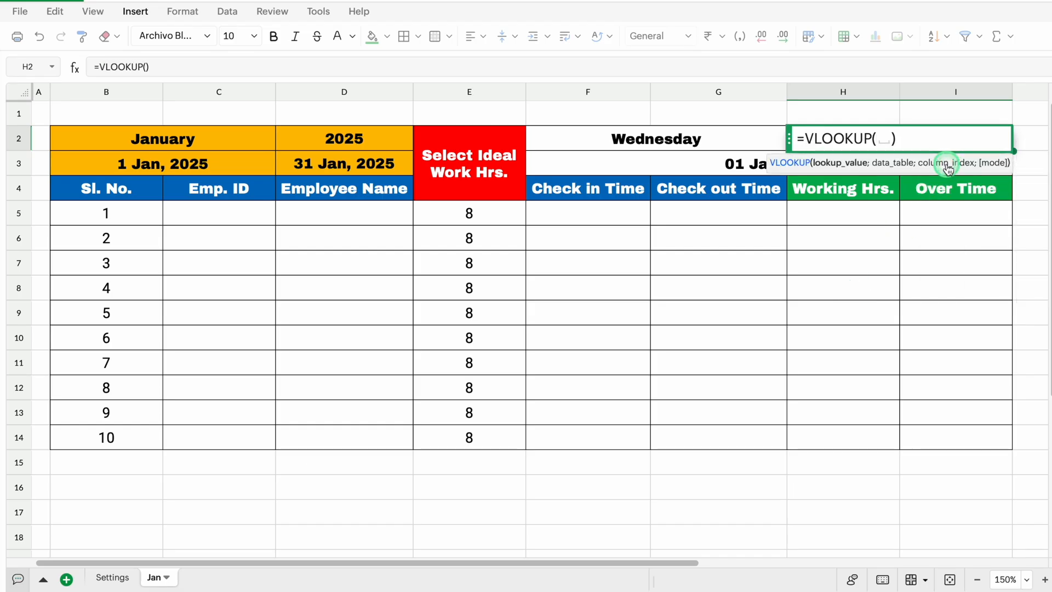
left_click_drag(789, 138, 686, 267)
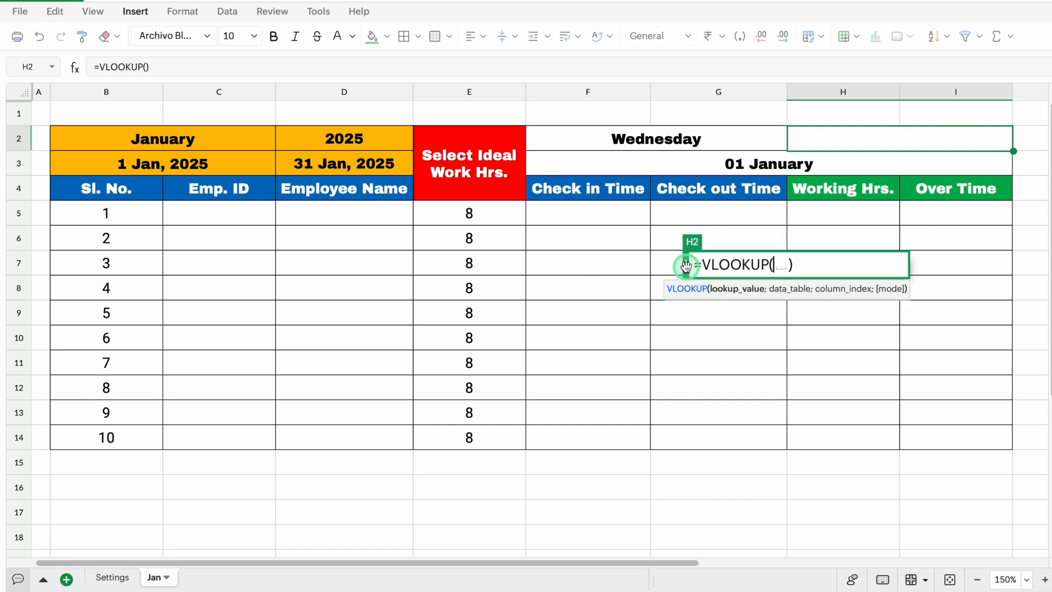
left_click(745, 160)
type(",")
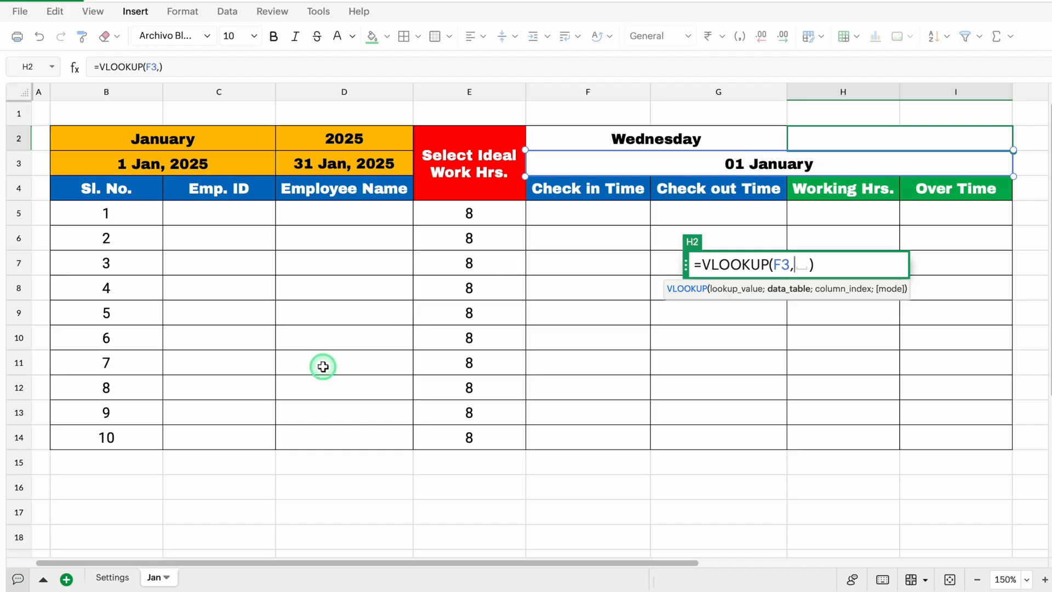
Complete the VLOOKUP with the absolute range $B:$C of the Settings sheet, column index 2 and mode 0, and enter it in H2
left_click(111, 577)
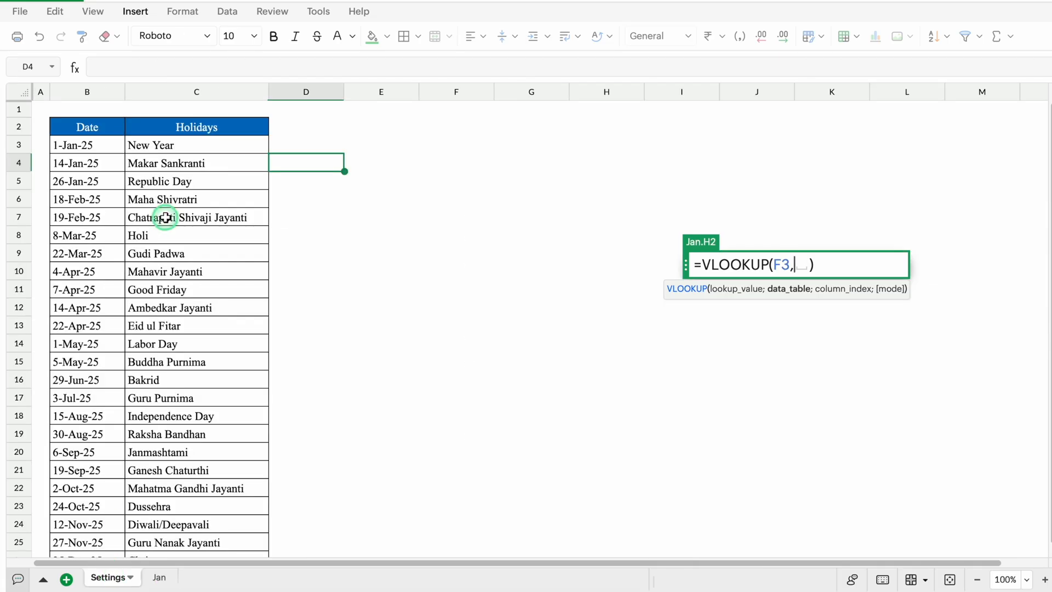
left_click(87, 92)
left_click_drag(88, 92, 173, 96)
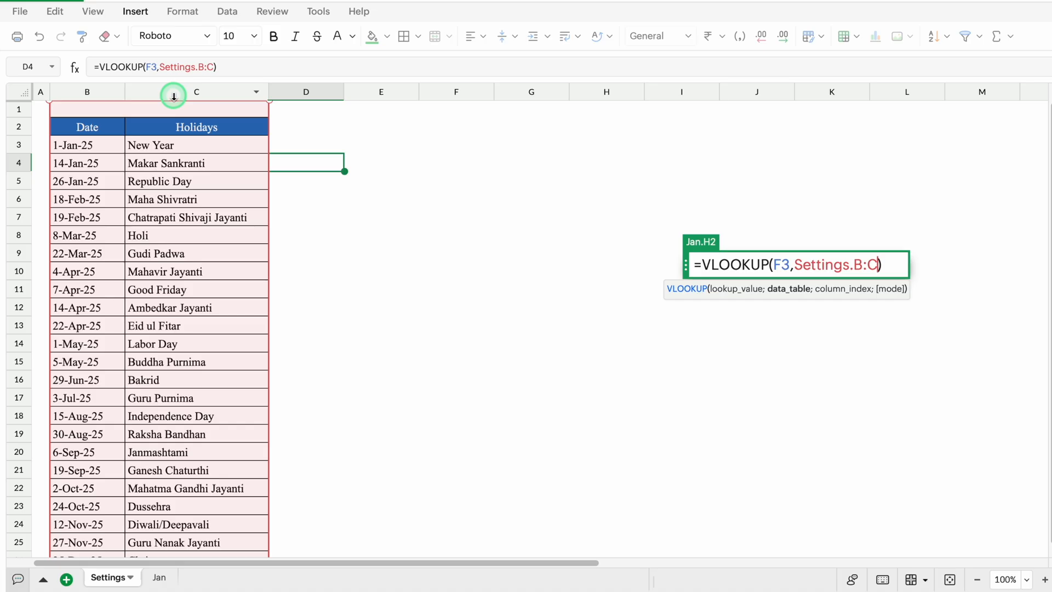
key("F4")
type(",")
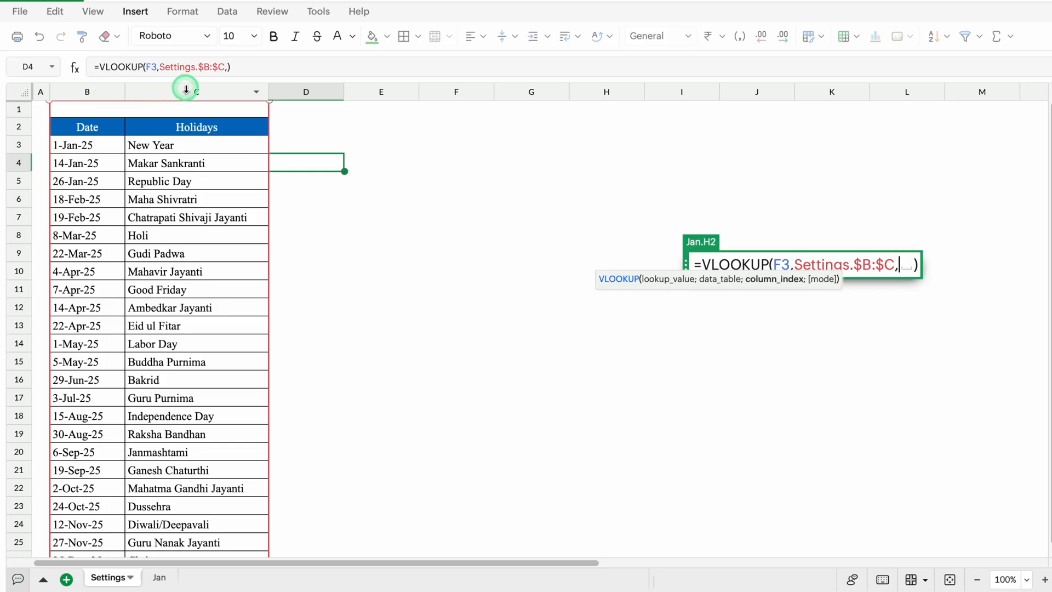
type("2")
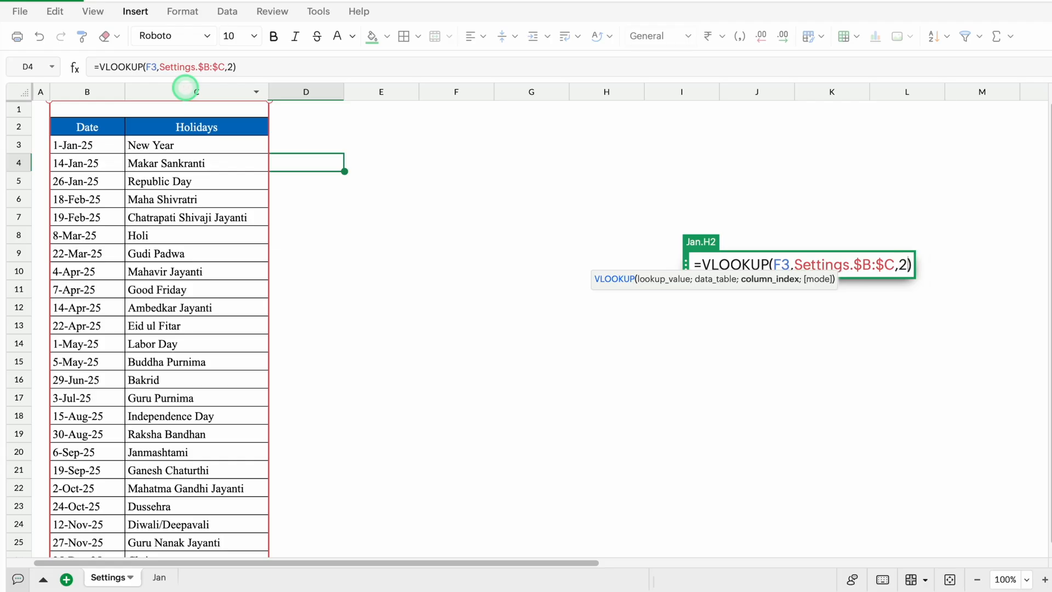
type(",0")
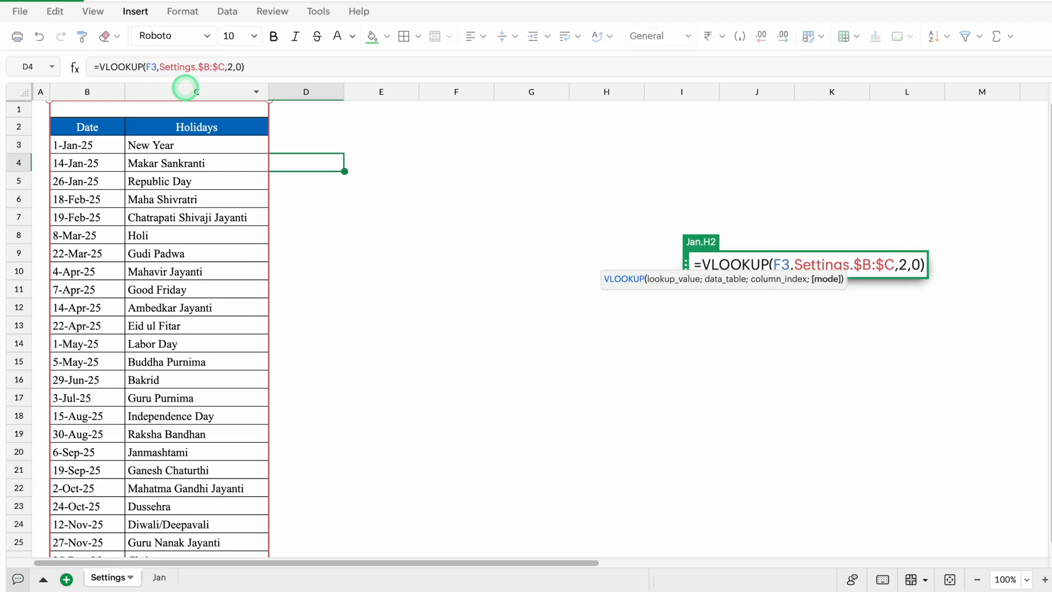
key("Return")
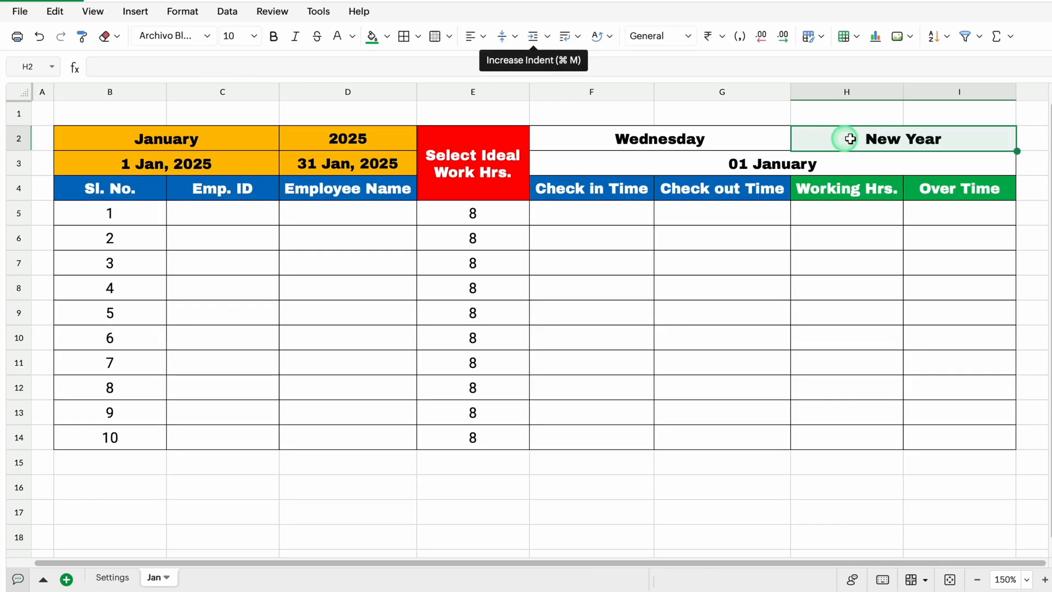
left_click(869, 137)
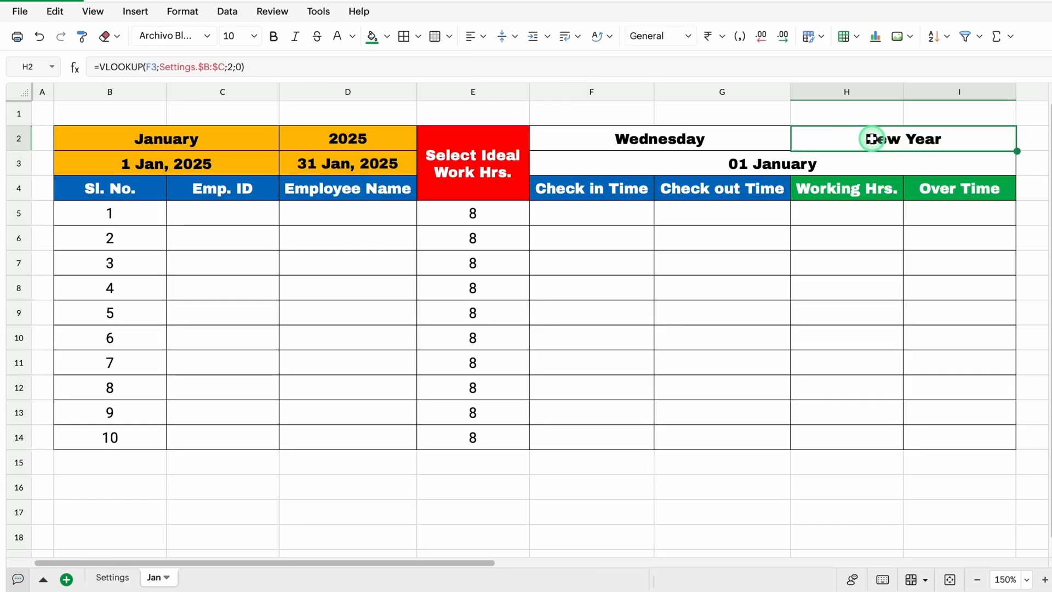
Test the weekday and holiday formulas by clearing the date in F3 and restoring it
left_click(755, 164)
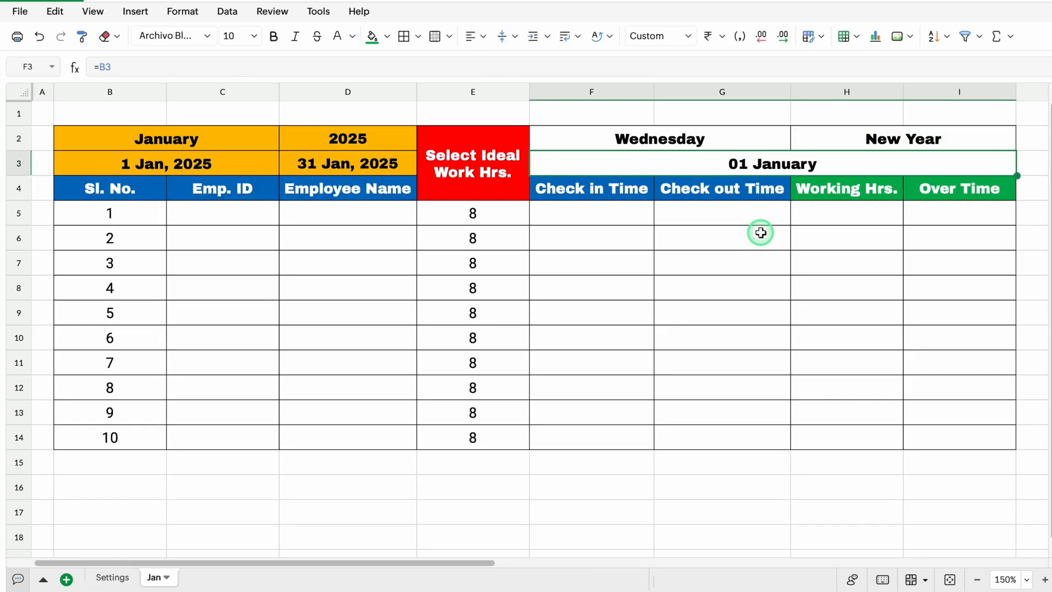
key("Delete")
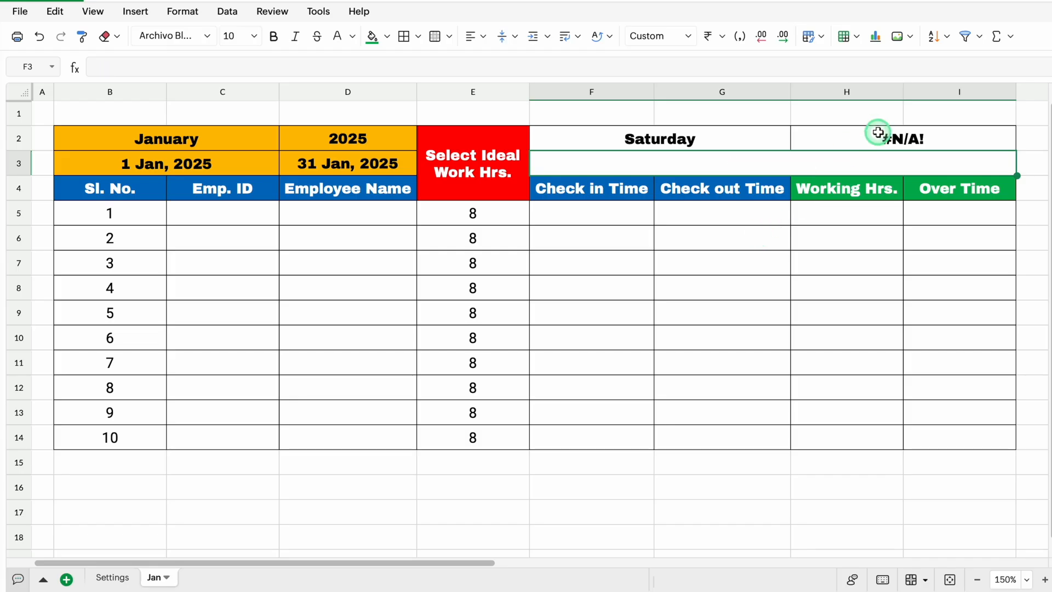
key("ctrl+z")
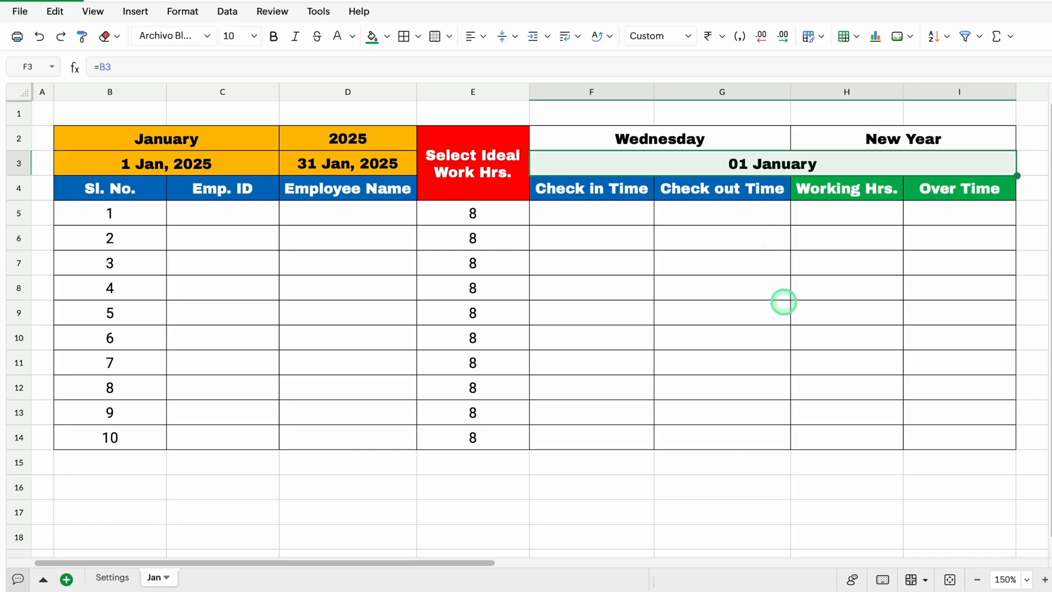
Wrap the VLOOKUP formula in H2 in IFERROR with "" as the value if an error occurs
left_click(870, 138)
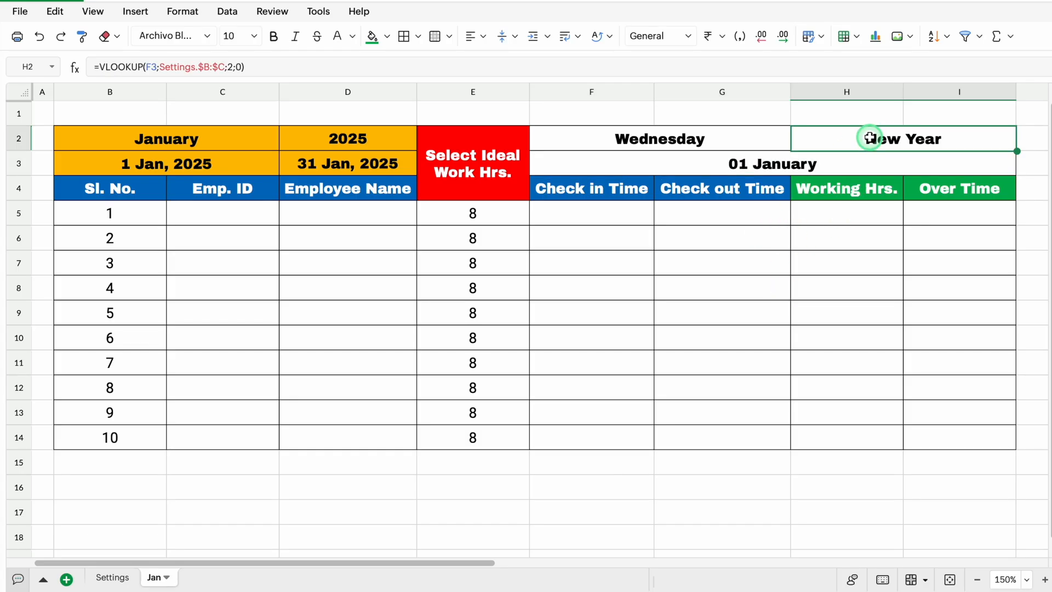
double_click(870, 138)
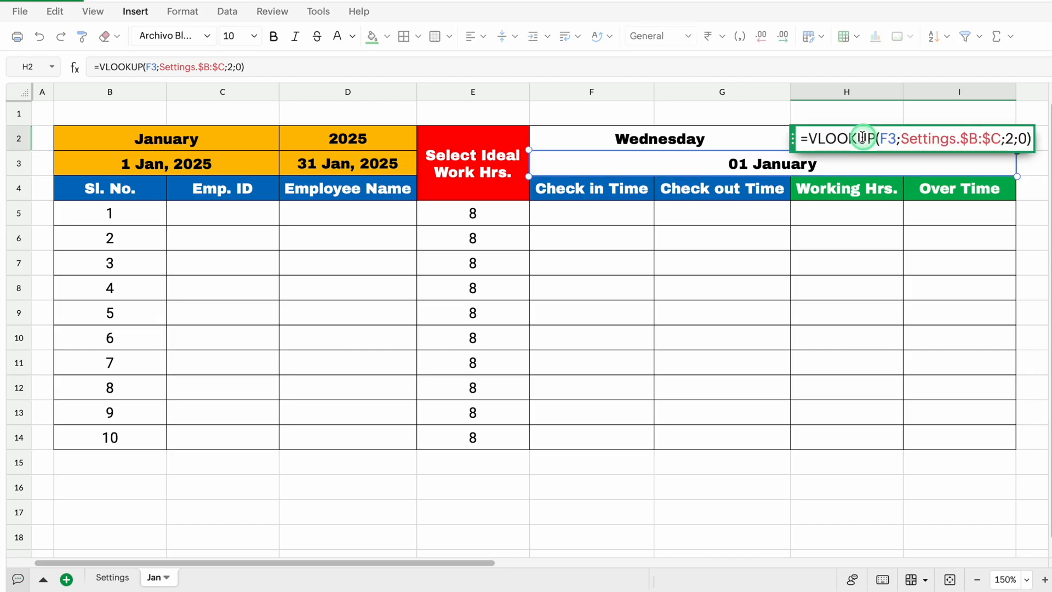
left_click_drag(794, 137, 581, 283)
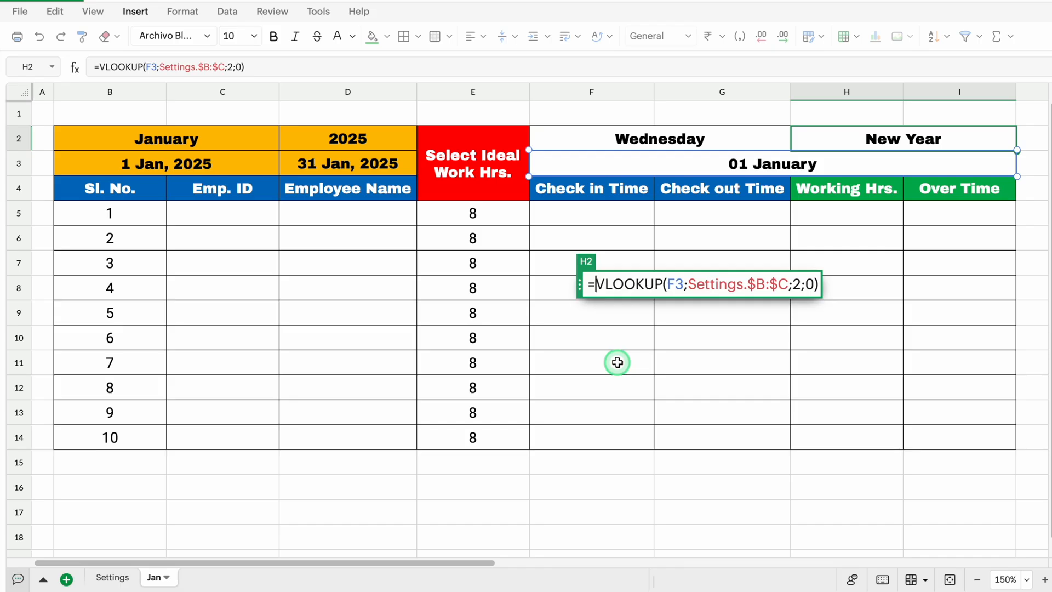
type("IFERROR")
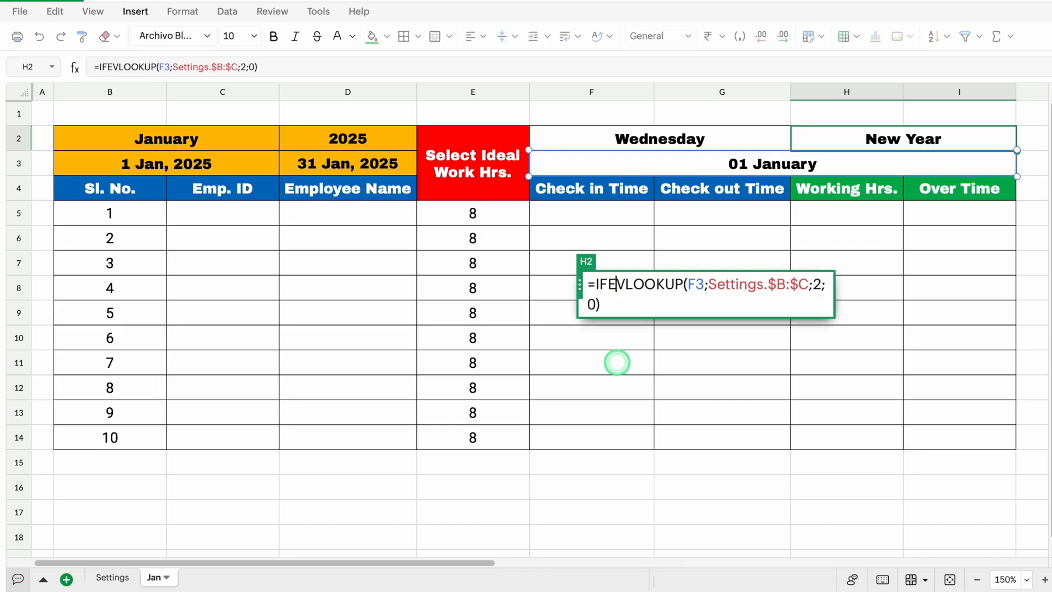
type("(")
key("End")
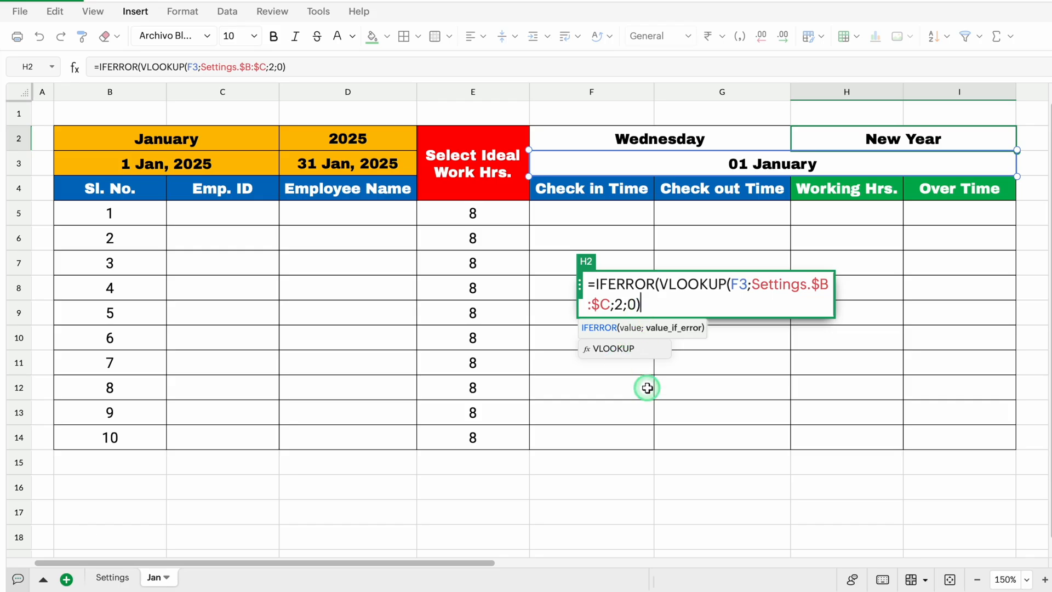
type(",\"\"")
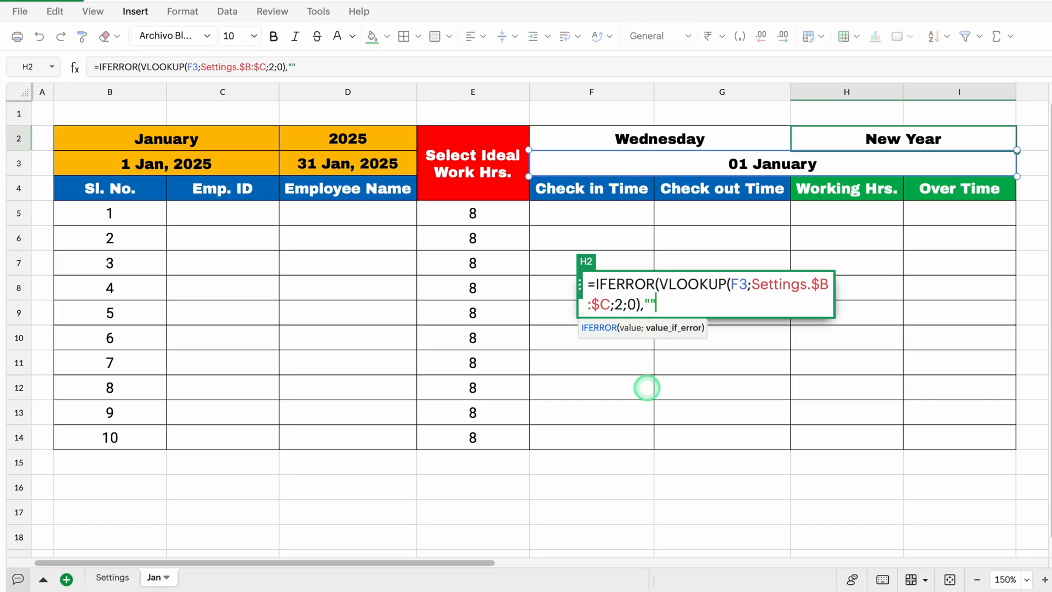
type(")")
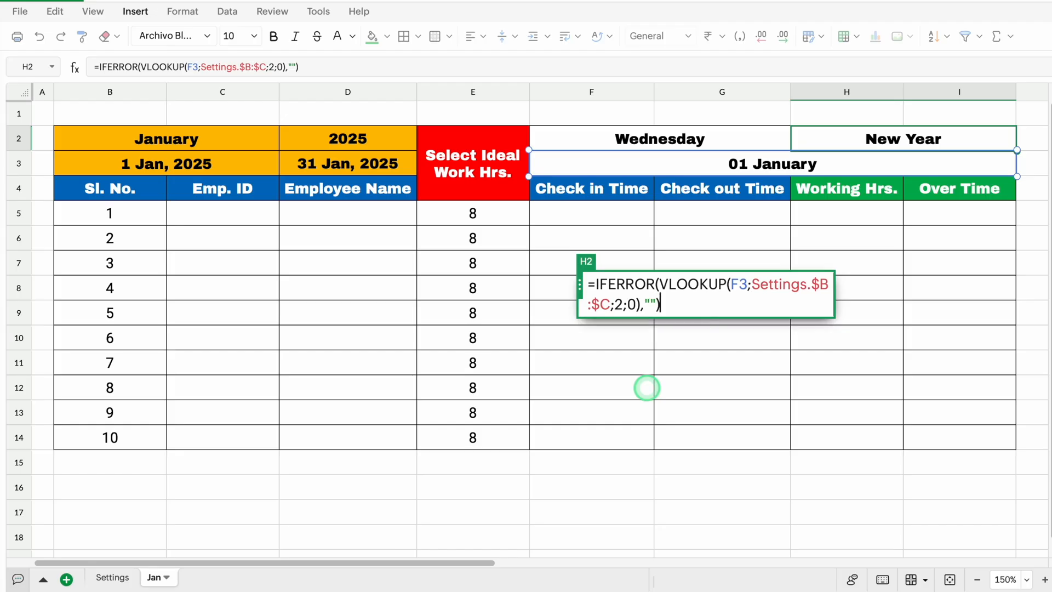
key("Return")
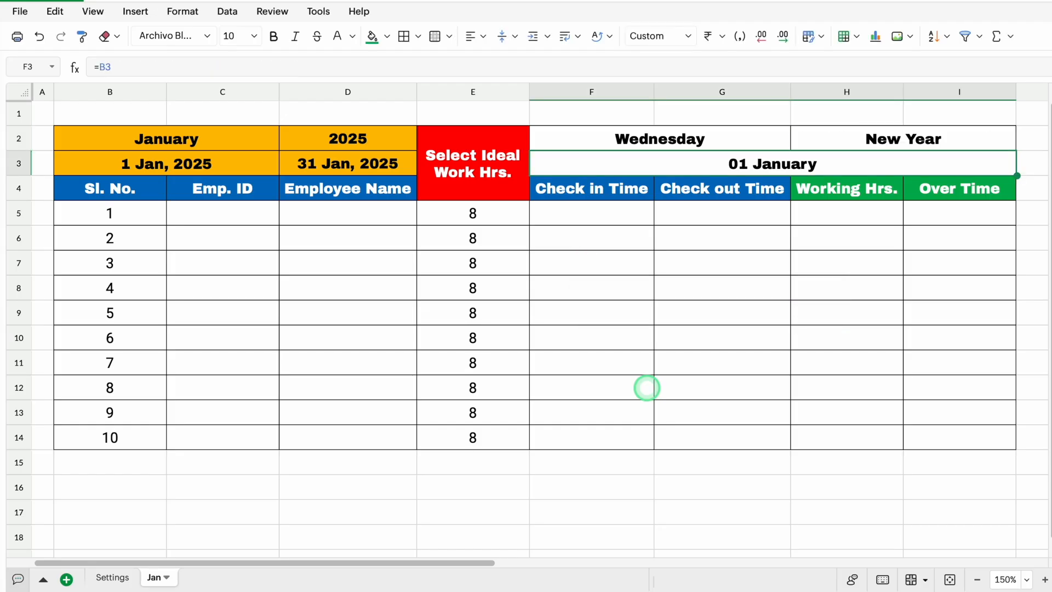
Fill the weekday, holiday and date cells F2:I3 with the standard orange used in the January header
left_click_drag(707, 138, 707, 158)
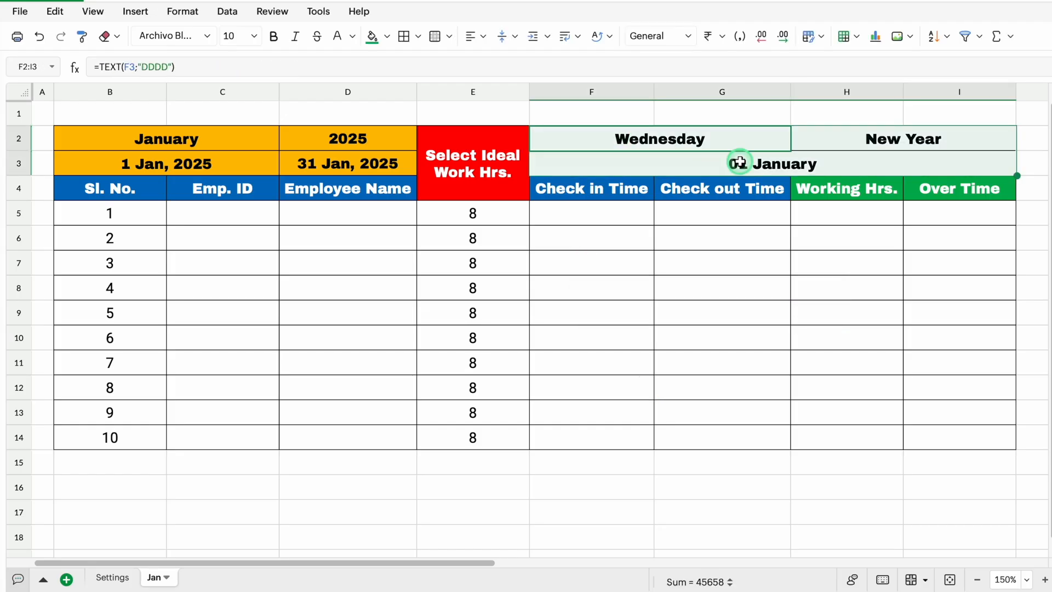
left_click(387, 36)
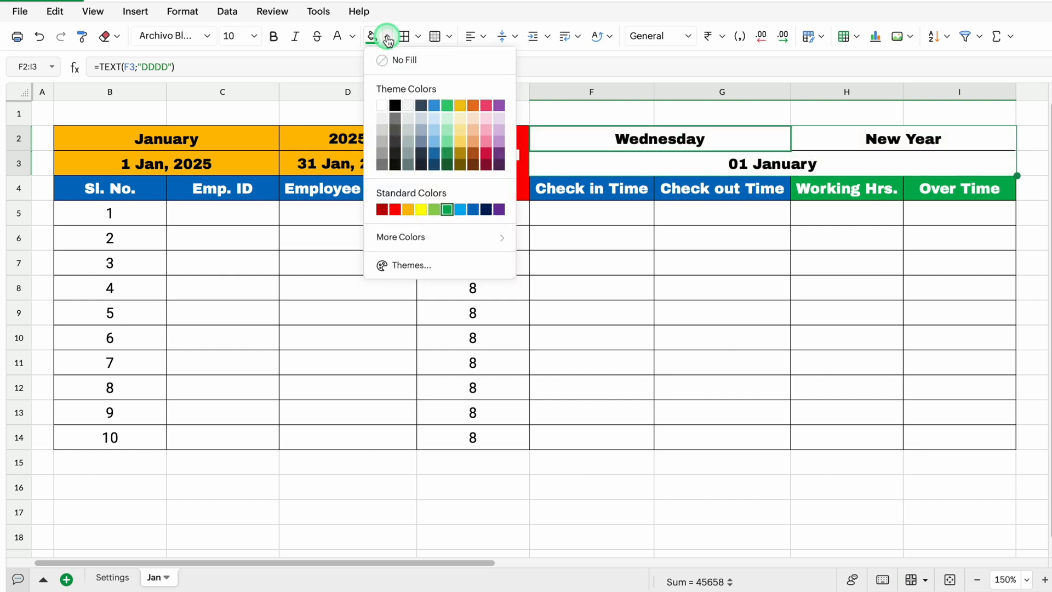
left_click(411, 209)
Enter 8 am as the check-in time in F5 and 5 pm as the check-out time in G5
left_click(592, 213)
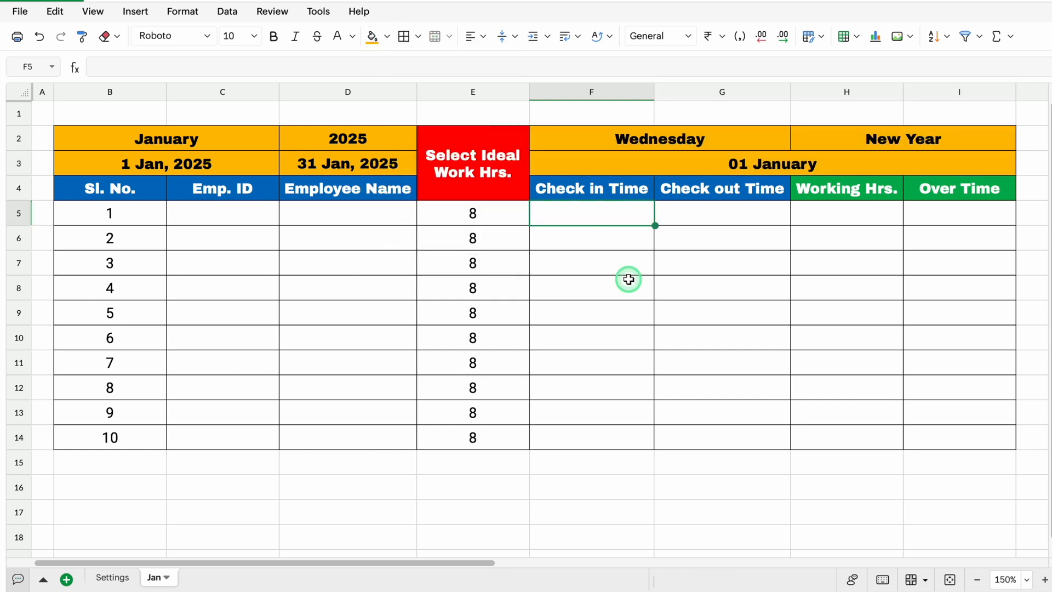
type("8 a")
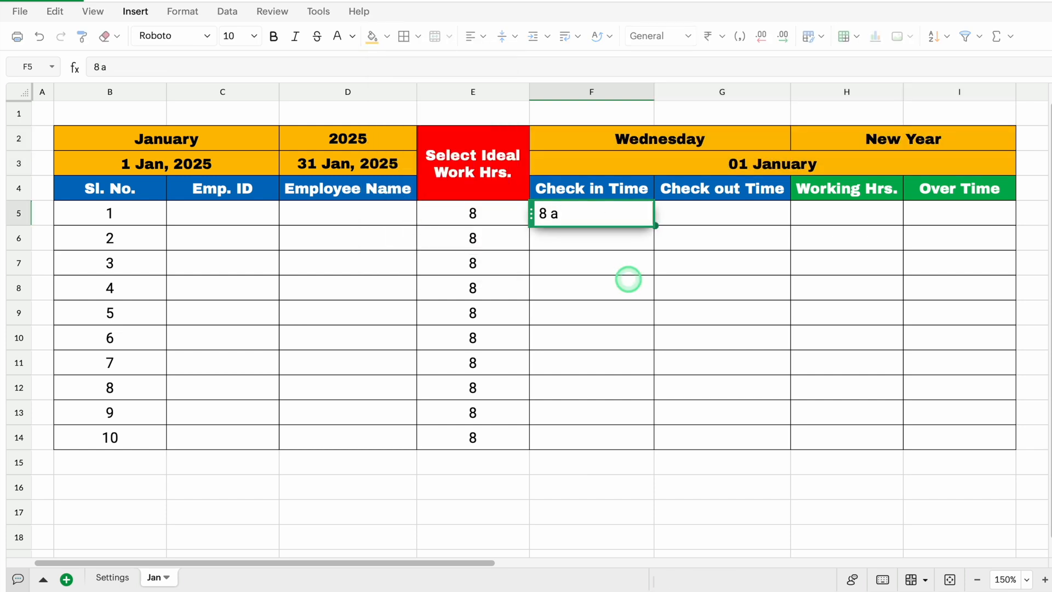
type("m")
key("Return")
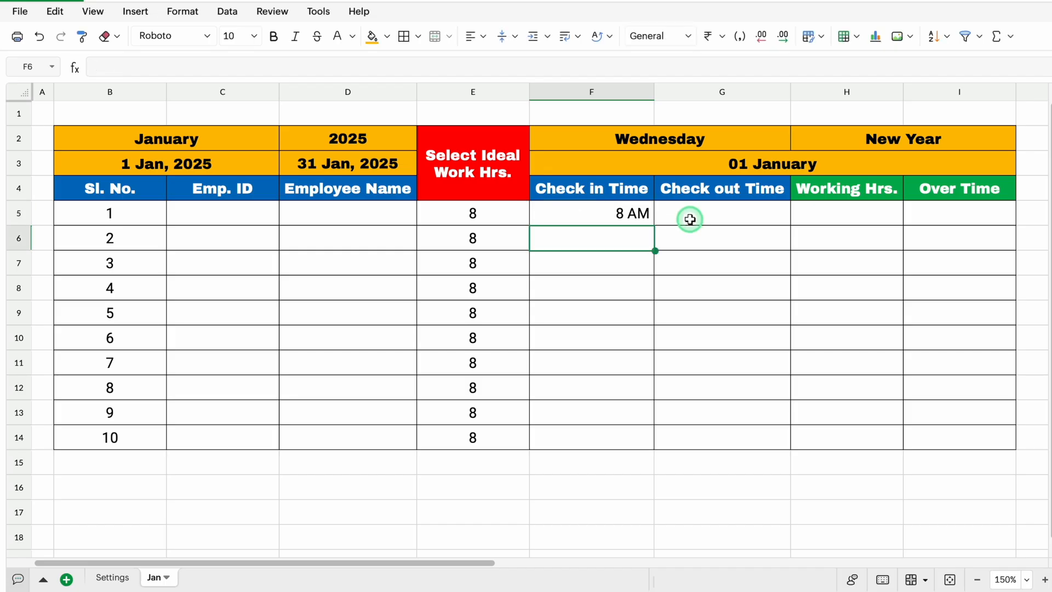
left_click(690, 220)
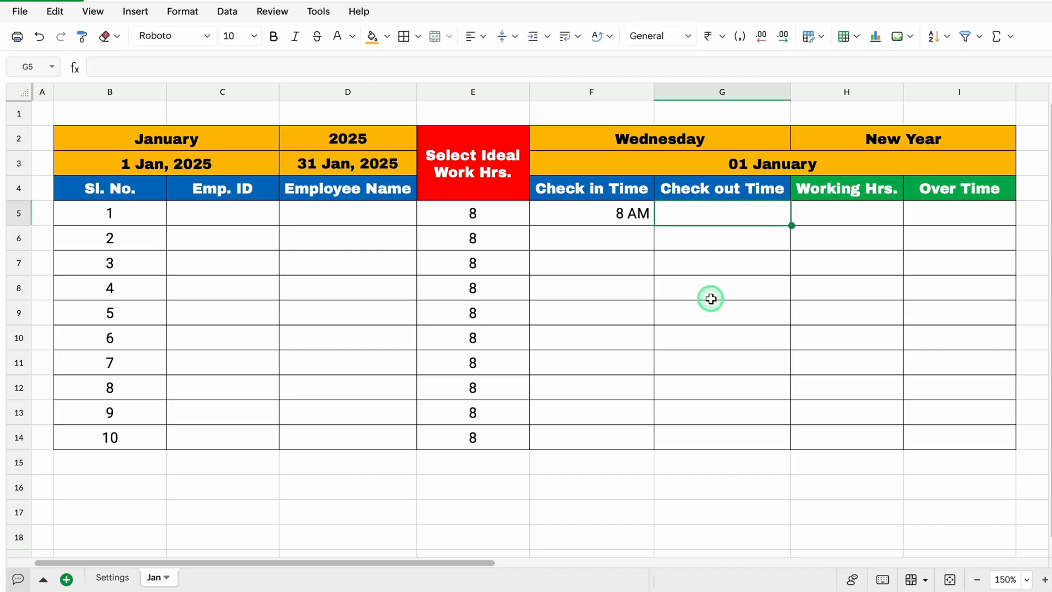
type("5 pm")
key("Return")
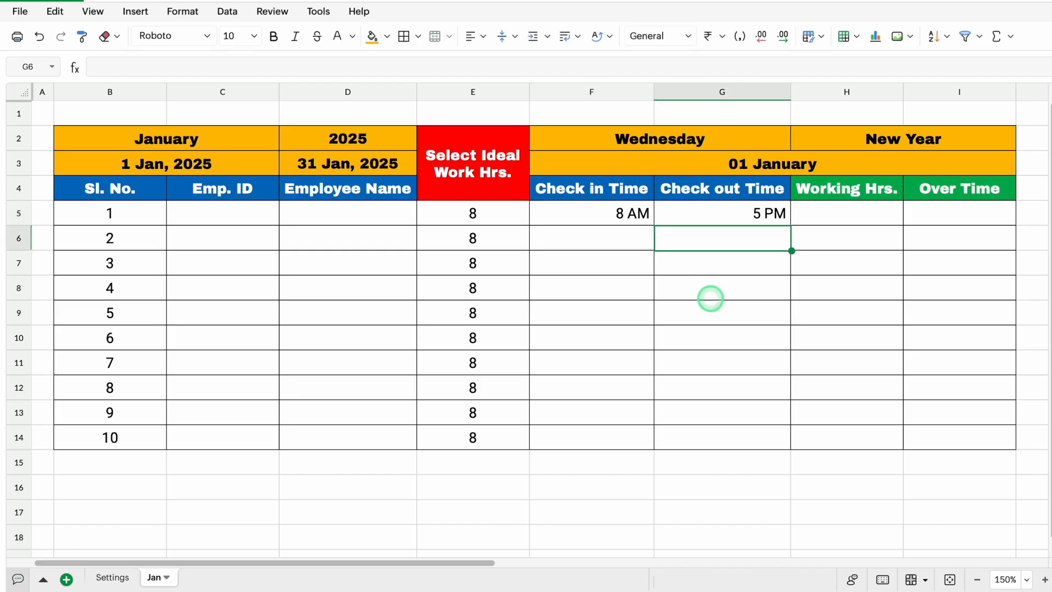
Center the contents of columns F to I horizontally
left_click_drag(578, 92, 914, 113)
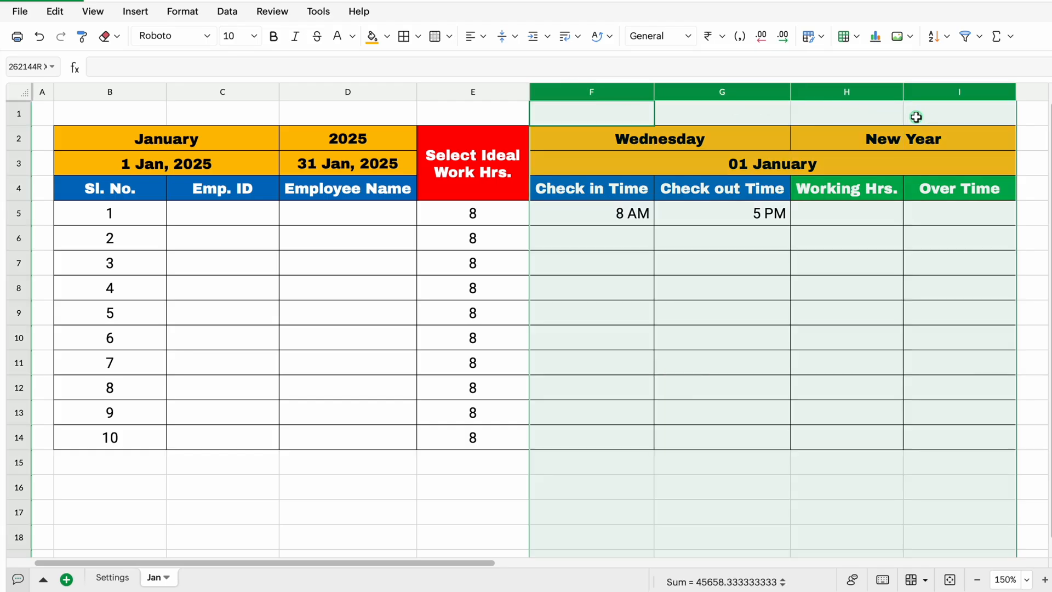
left_click(482, 37)
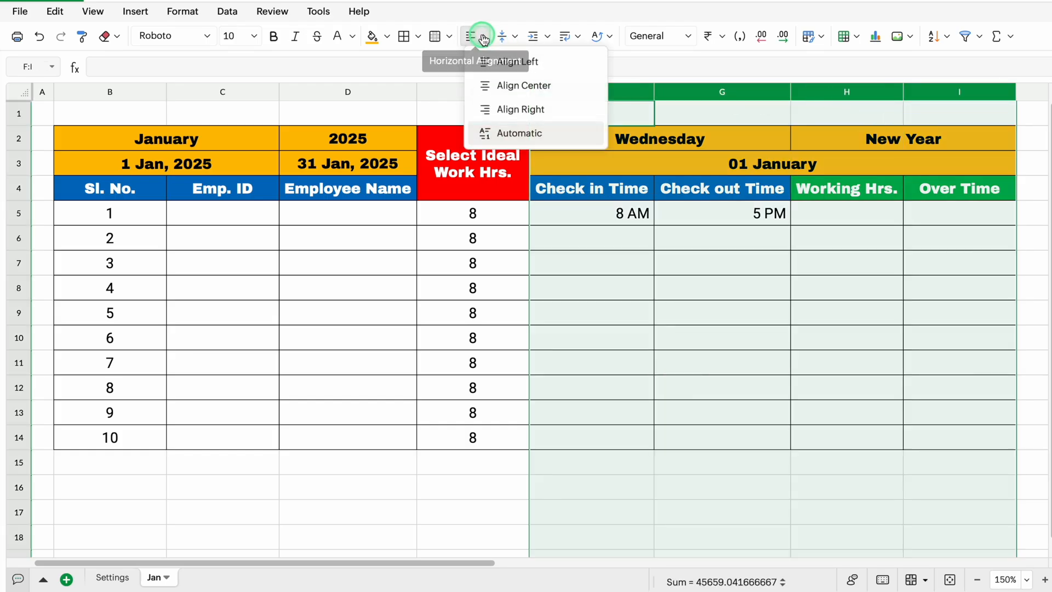
left_click(510, 85)
Apply the h:mm a time format to the check-in and check-out cells F5:G14
left_click(635, 214)
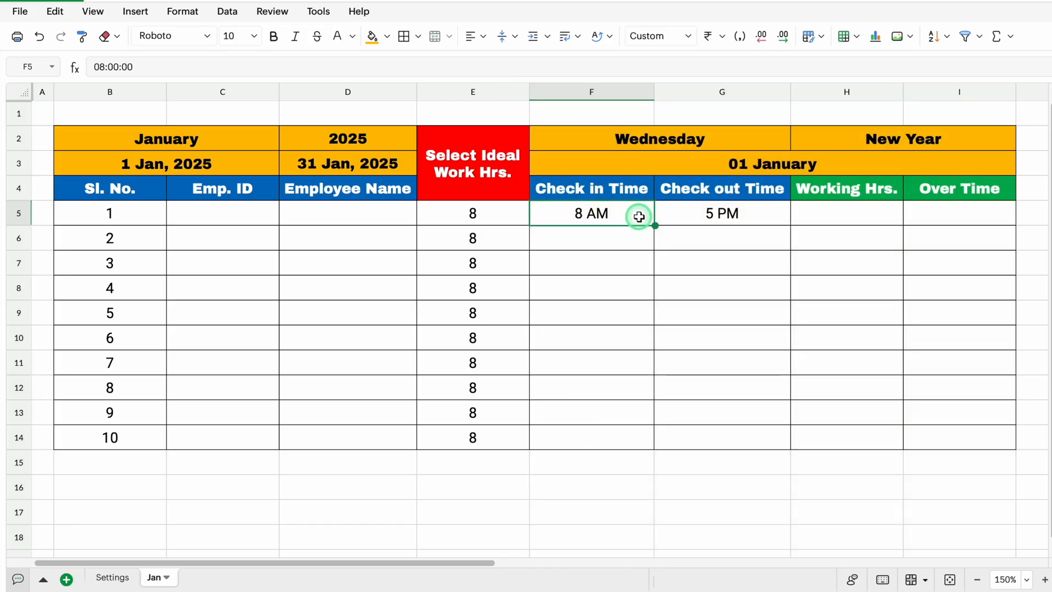
left_click_drag(636, 215, 689, 435)
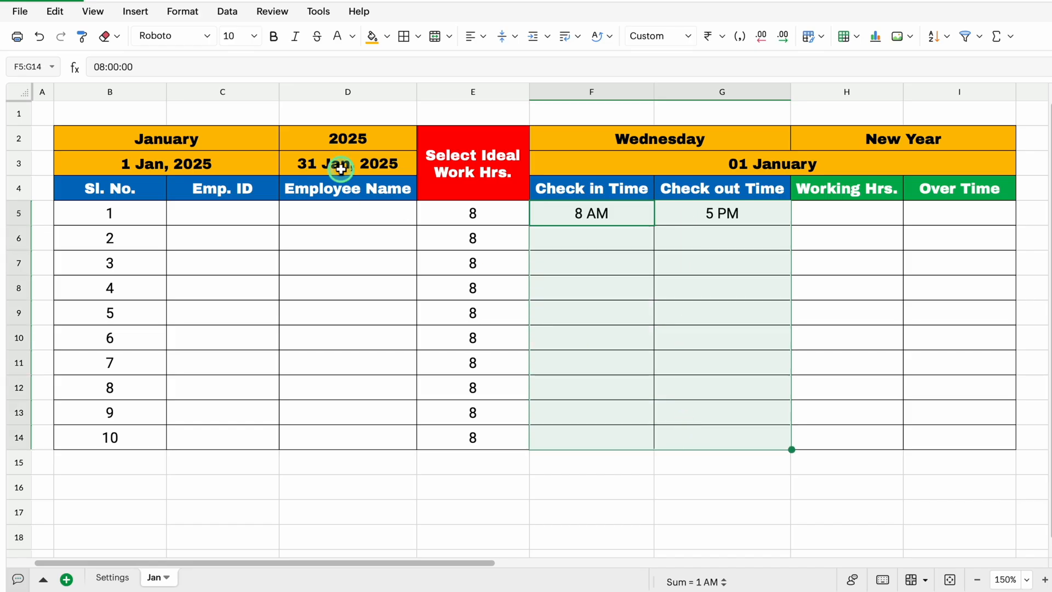
left_click(184, 12)
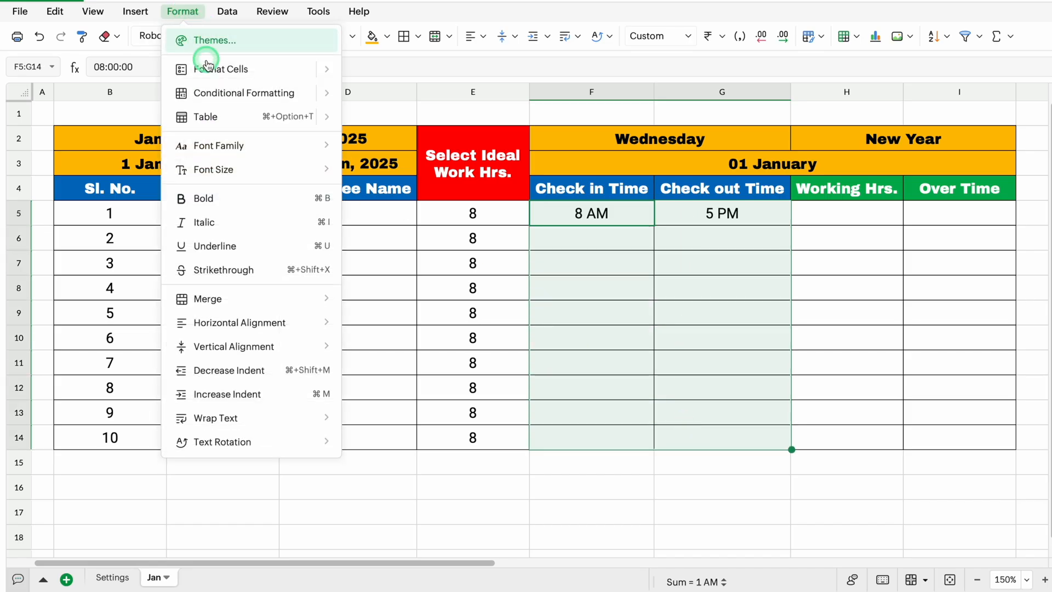
left_click(223, 69)
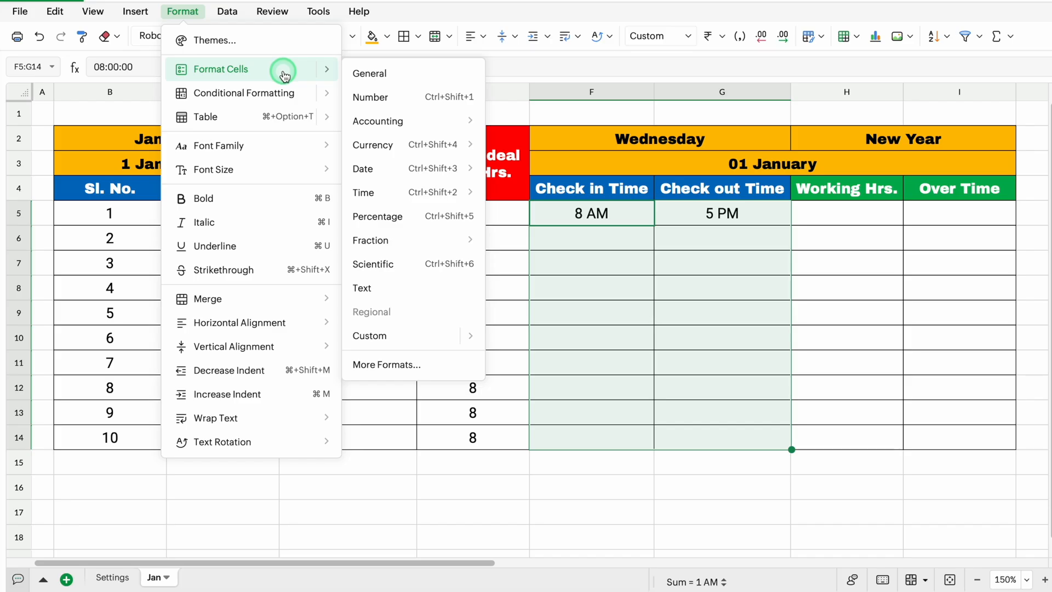
left_click(377, 194)
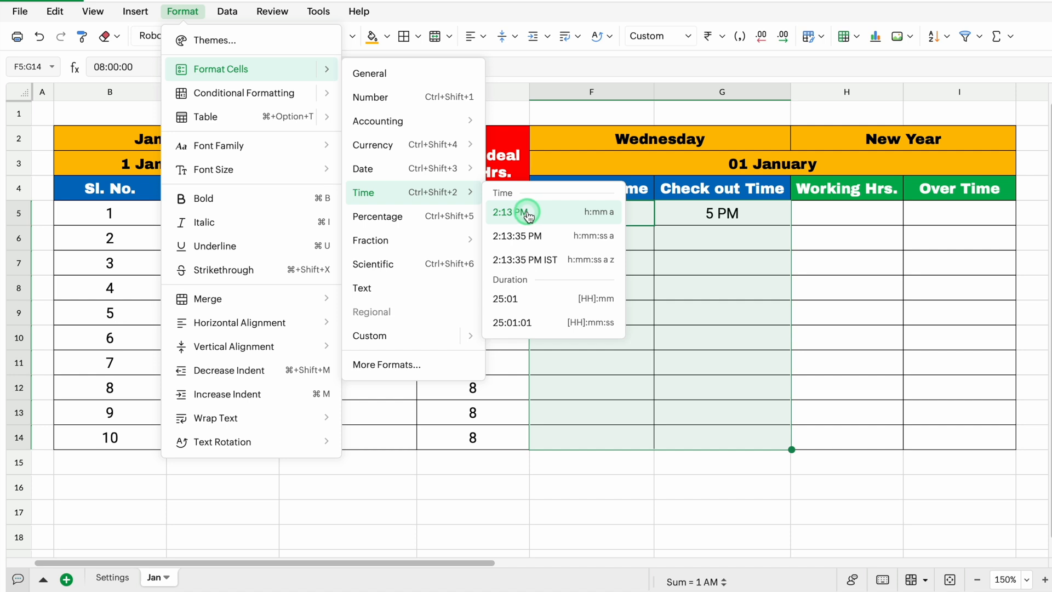
left_click(544, 213)
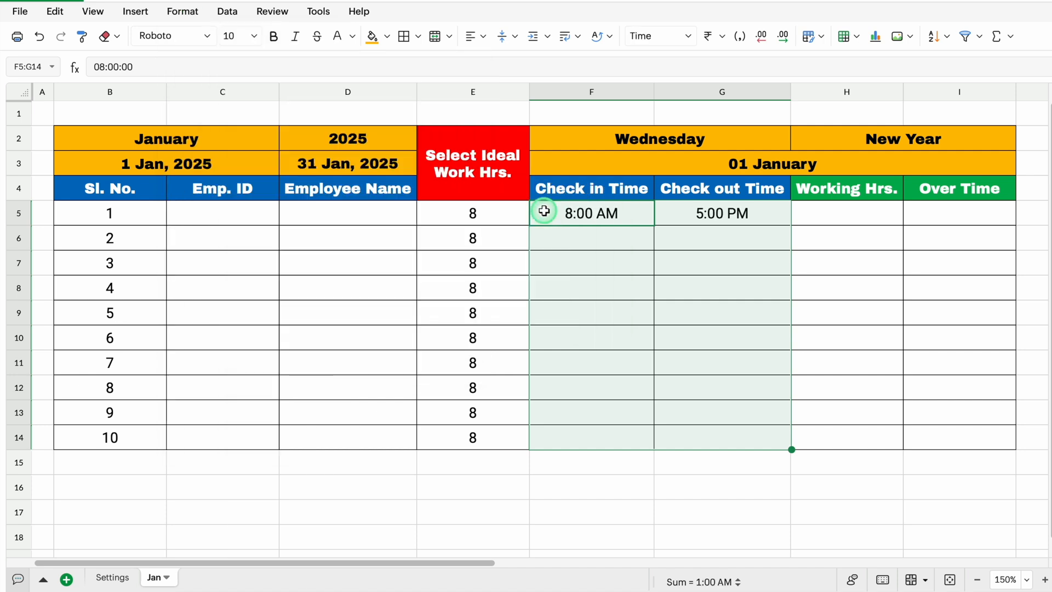
Start an IF formula in H5 that tests whether the check-out time G5 is greater than the check-in time F5
left_click(828, 212)
key("Right")
key("Right")
key("Right")
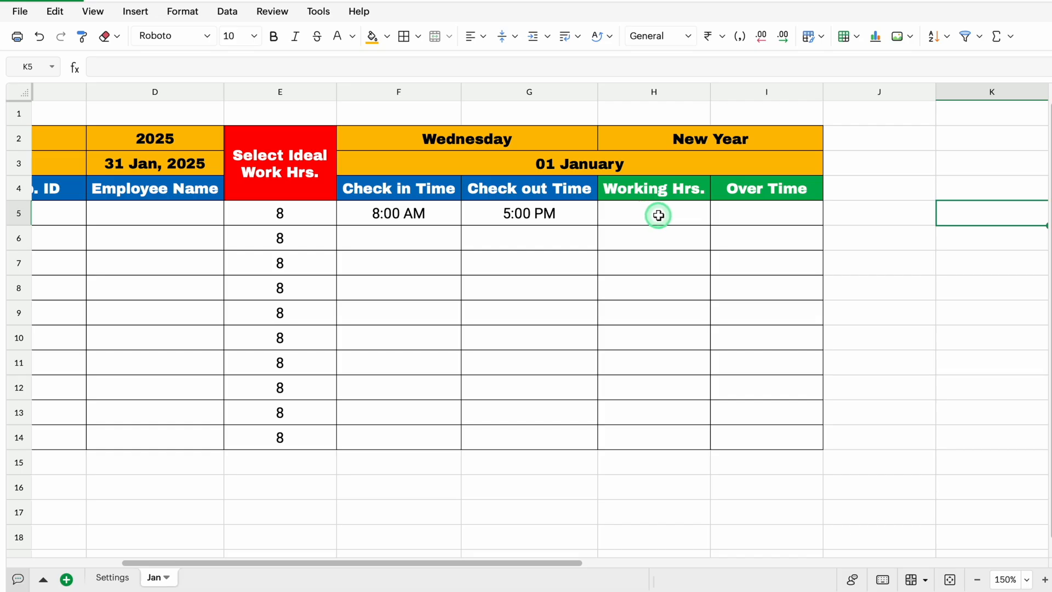
left_click(643, 215)
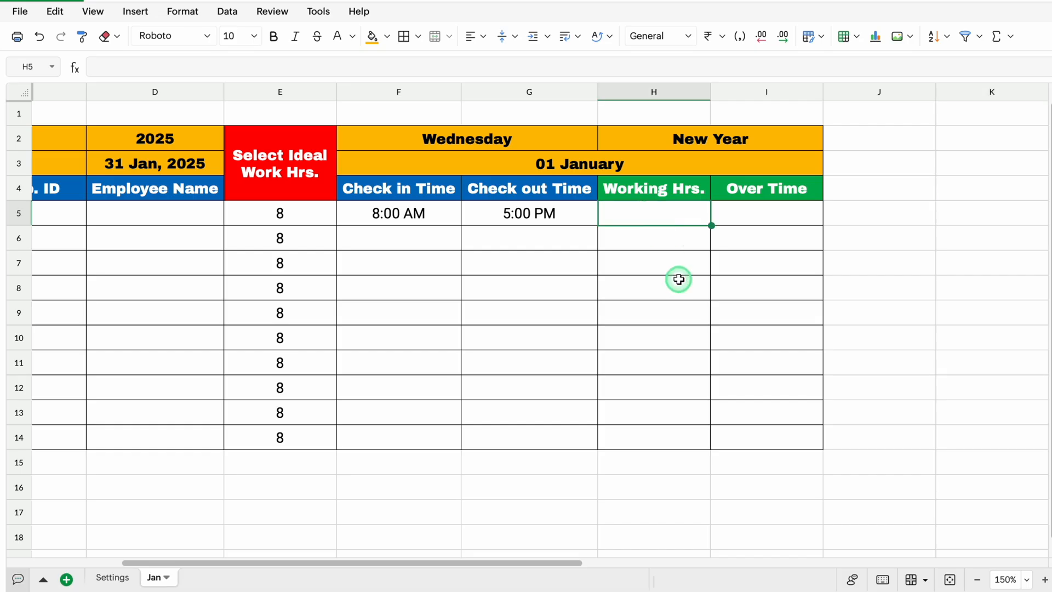
type("=")
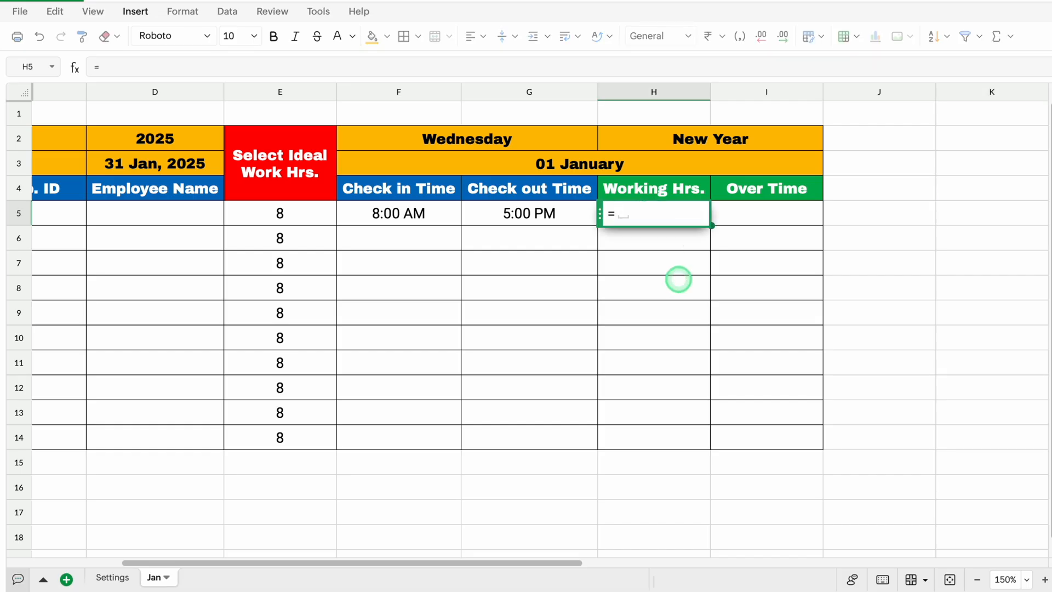
type("IF")
left_click(634, 258)
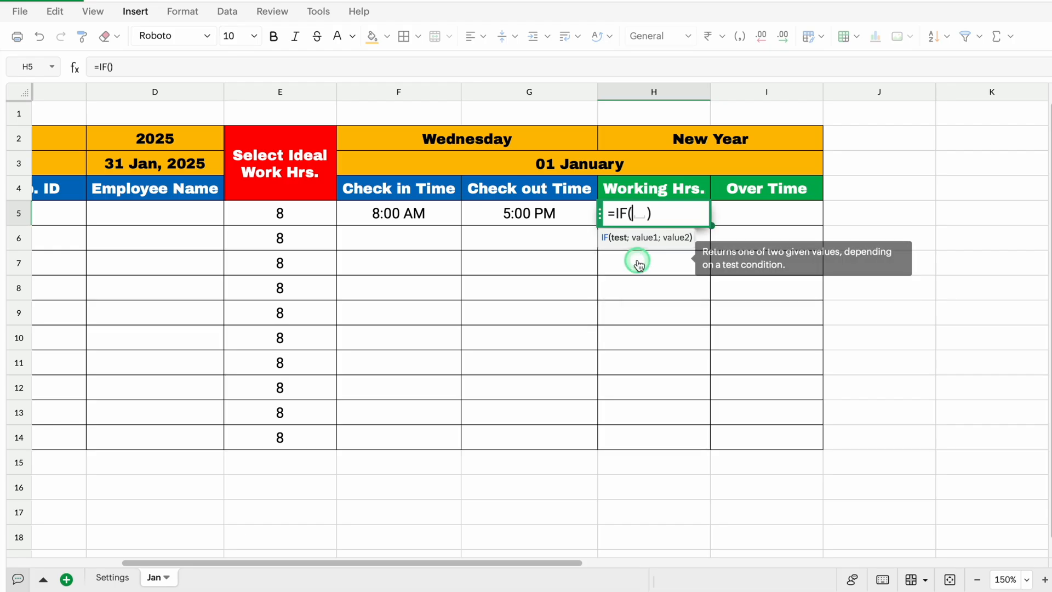
left_click(553, 212)
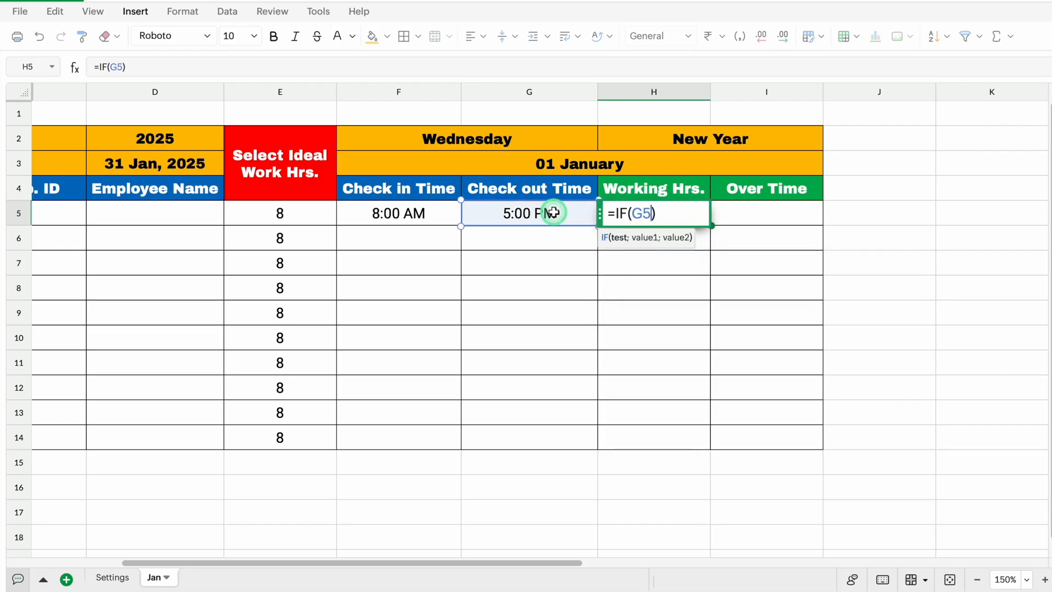
type(">")
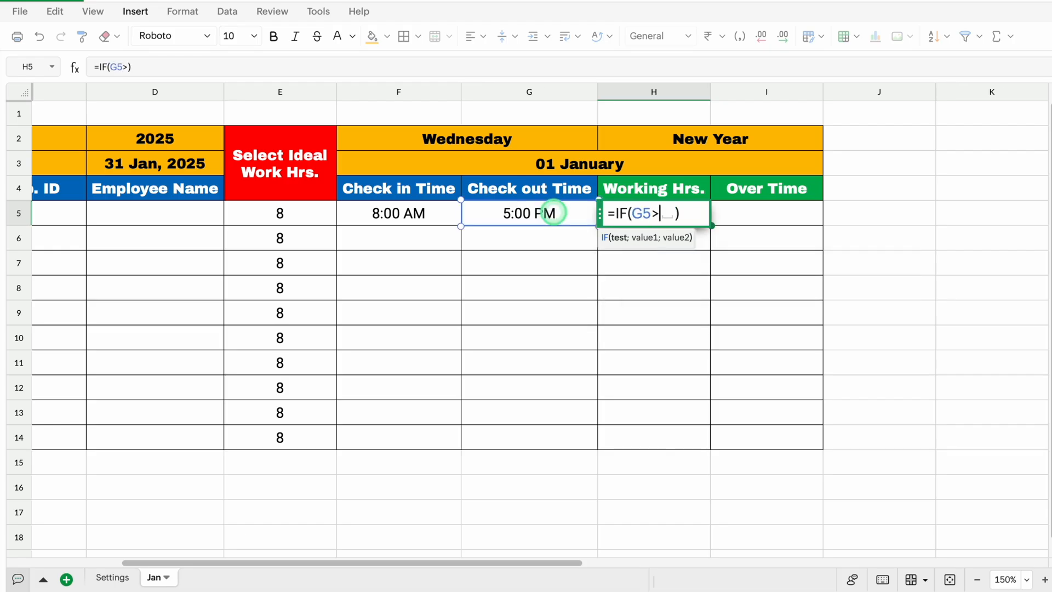
left_click(444, 215)
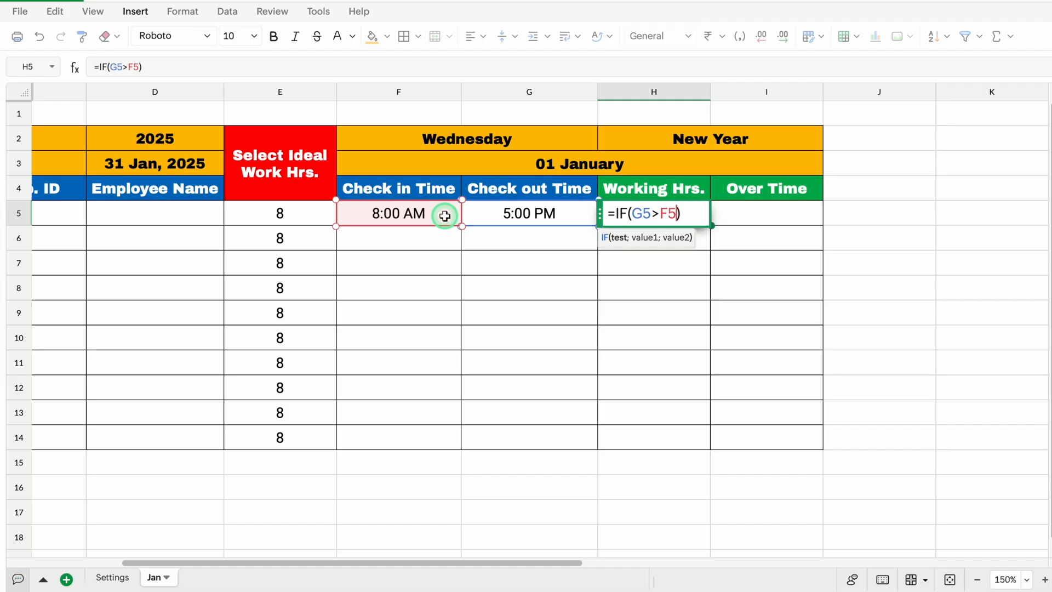
type(",")
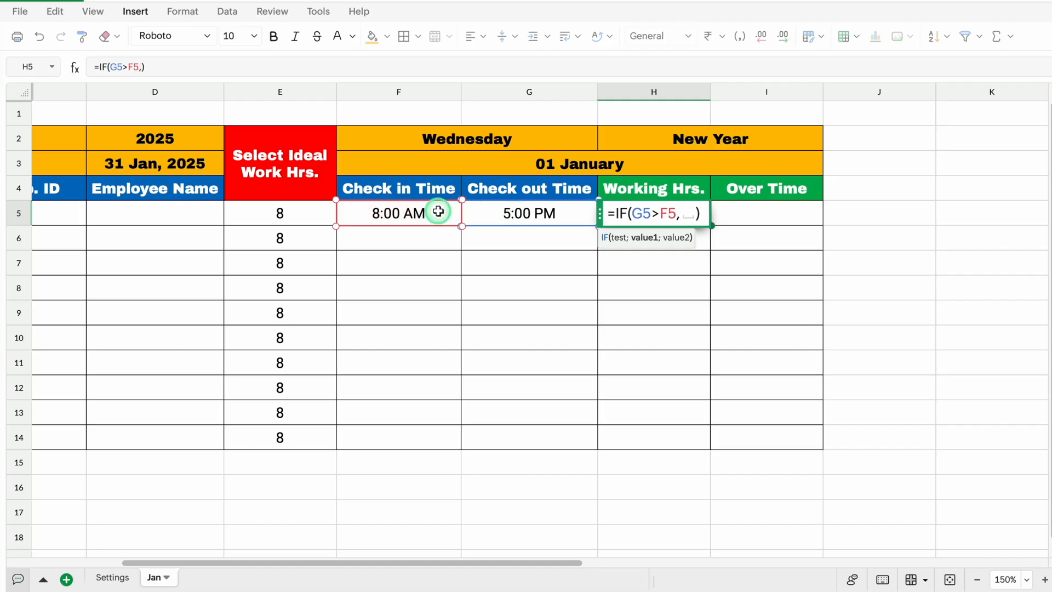
Add G5-F5 as the true value and 1*G5-F5 as the false value of the IF formula in H5
left_click(505, 211)
type("-")
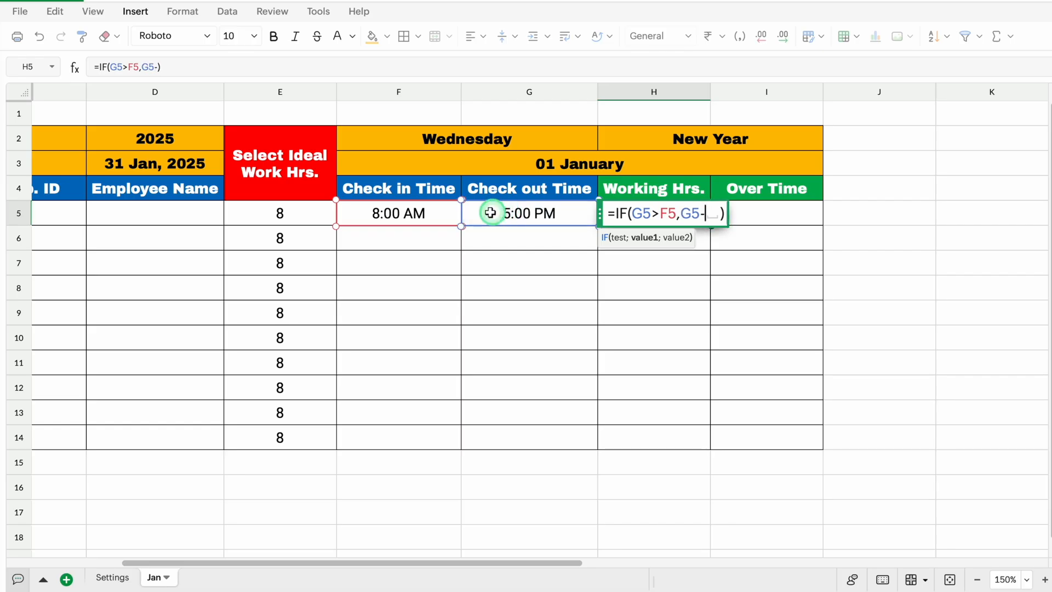
left_click(438, 213)
type(",")
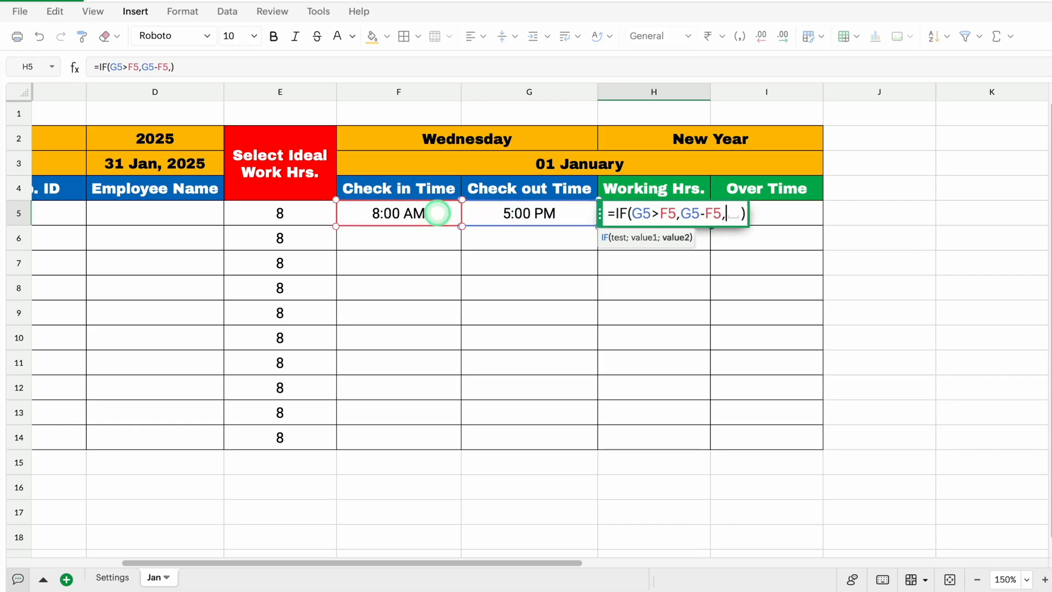
type("1*")
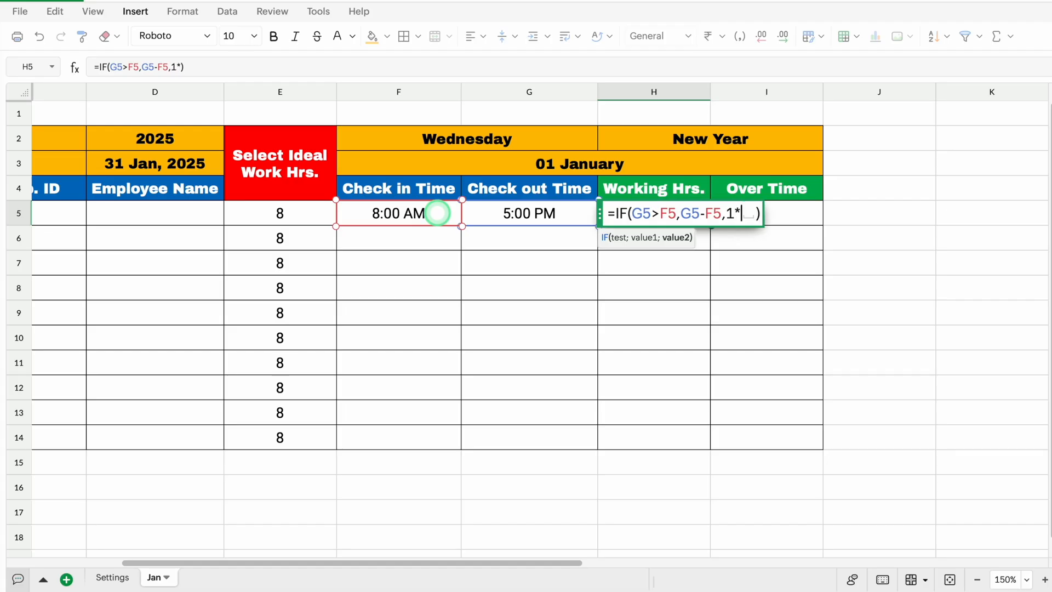
left_click(527, 212)
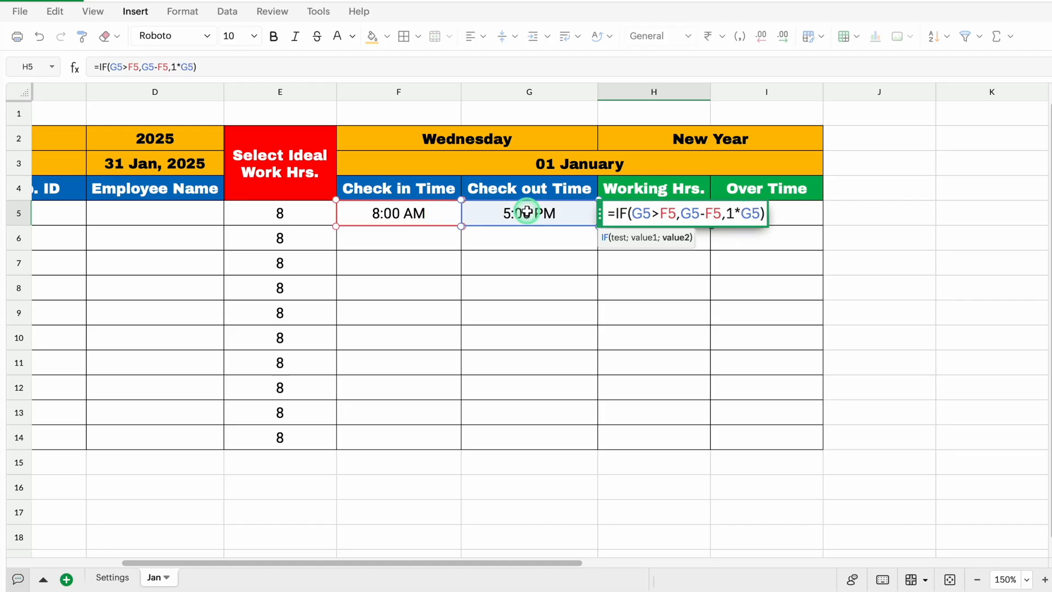
type("-")
left_click(434, 212)
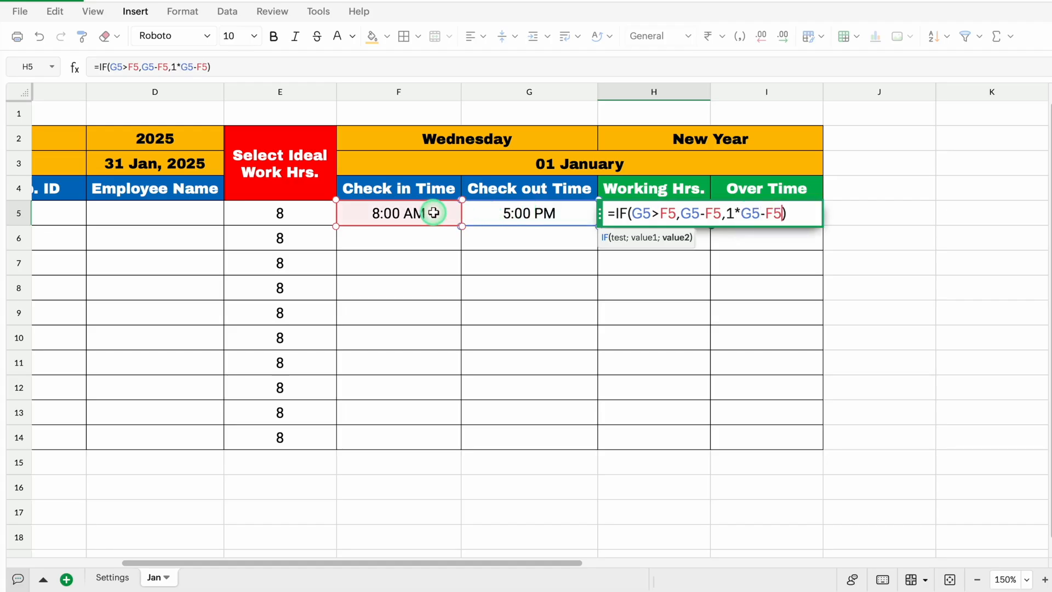
Finish the working hours formula in H5 by multiplying the IF result by 24, and fill it down to H14
type(")")
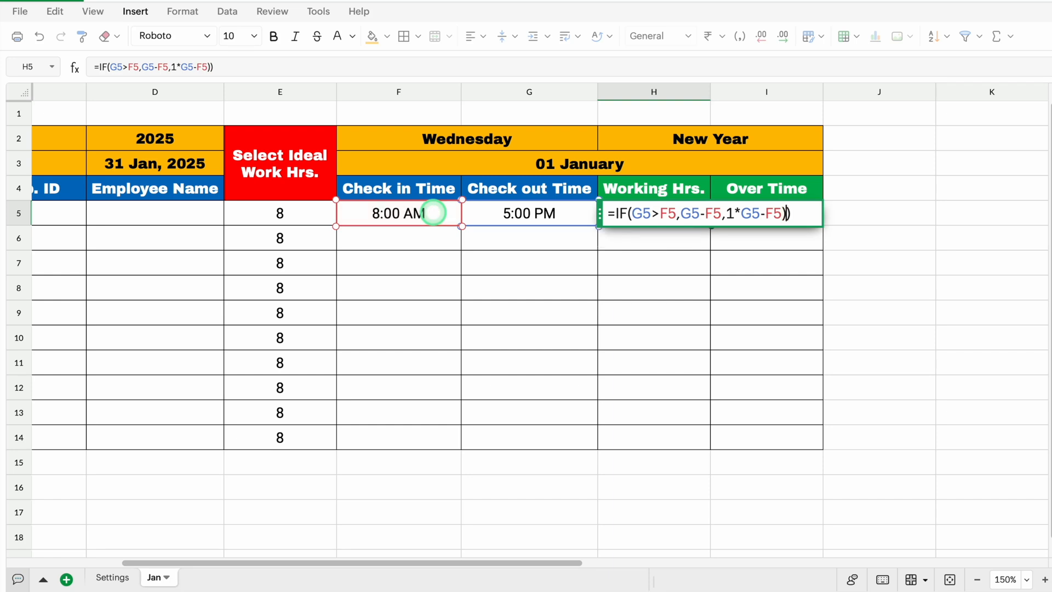
type("*24")
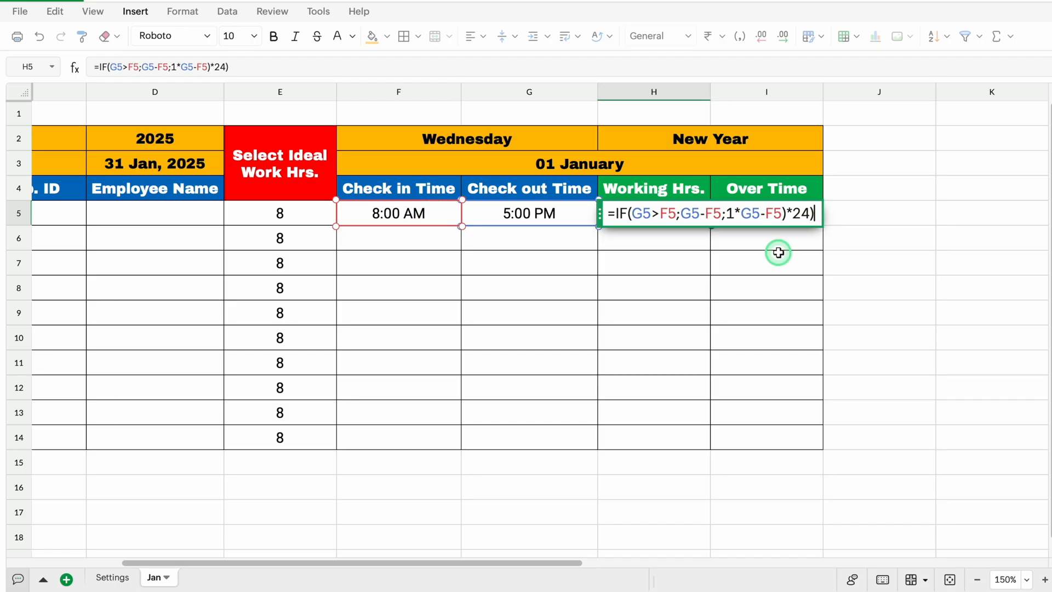
key("BackSpace")
key("Return")
left_click(673, 220)
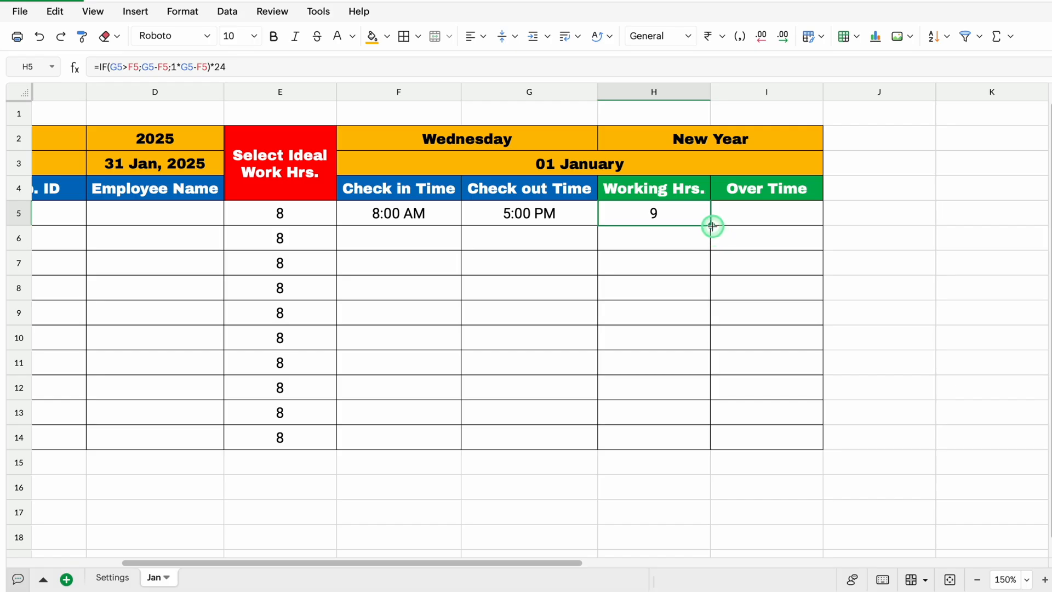
left_click_drag(712, 225, 711, 441)
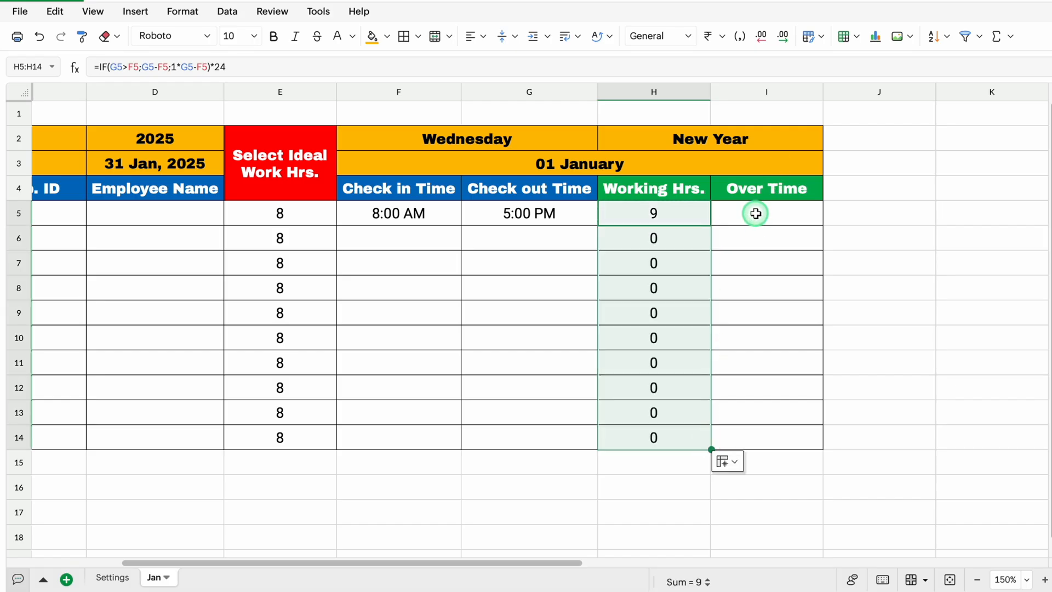
Enter the overtime formula =H5-E5 in I5, subtracting the ideal work hours from the working hours
left_click(756, 214)
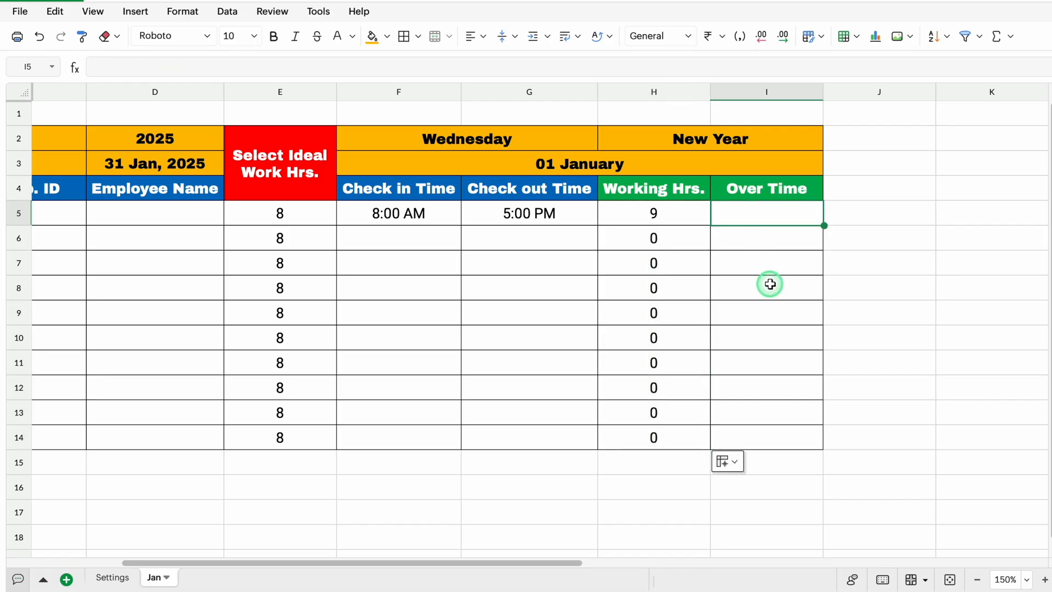
type("=")
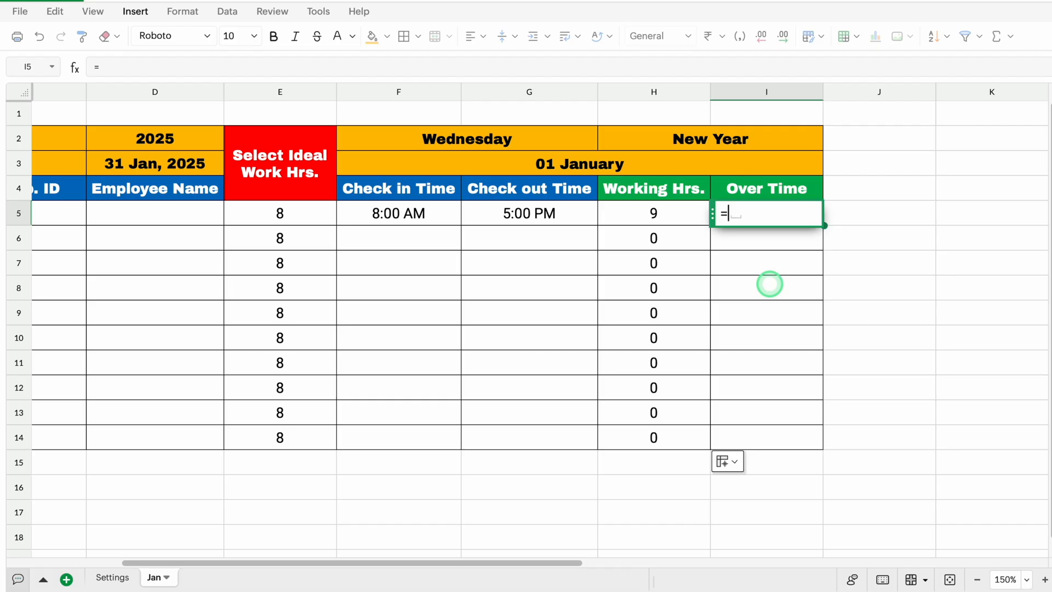
left_click(673, 213)
type("-")
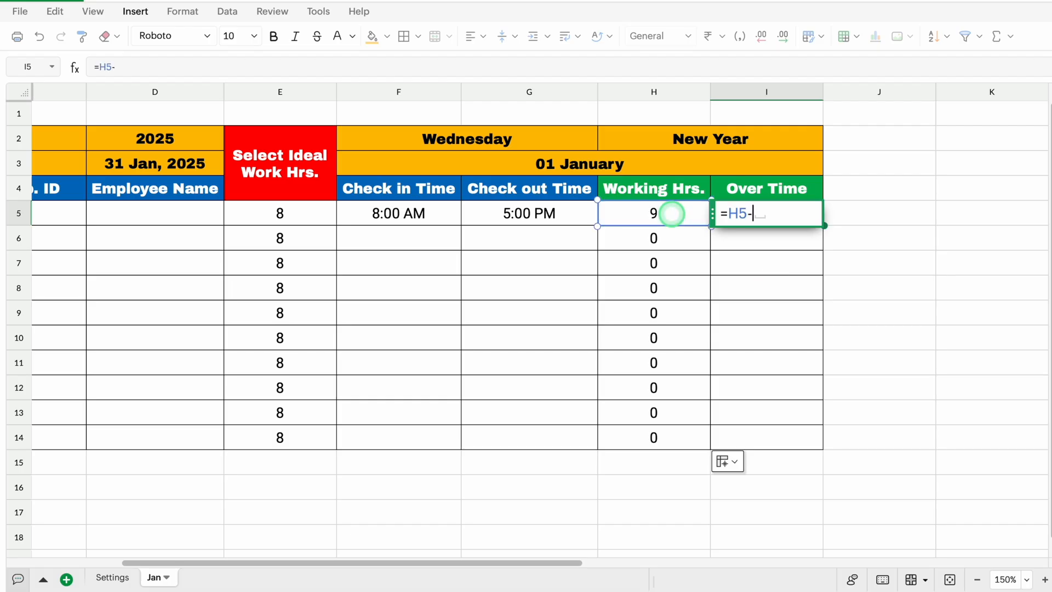
left_click(302, 210)
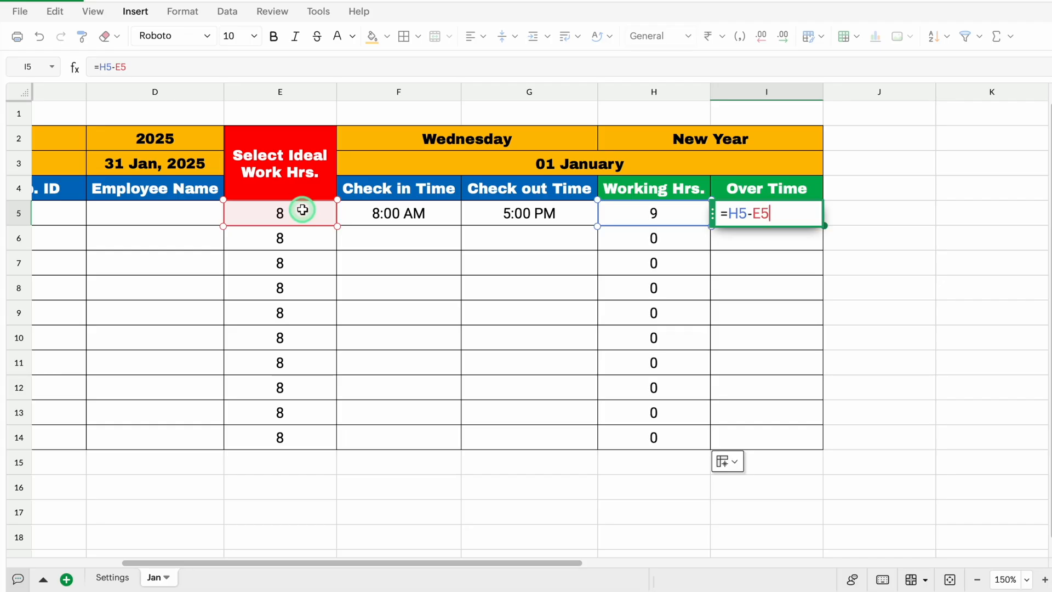
Lock column E as $E5 in the overtime formula in I5 and fill the formula down to I14
key("F4")
key("F4")
key("F4")
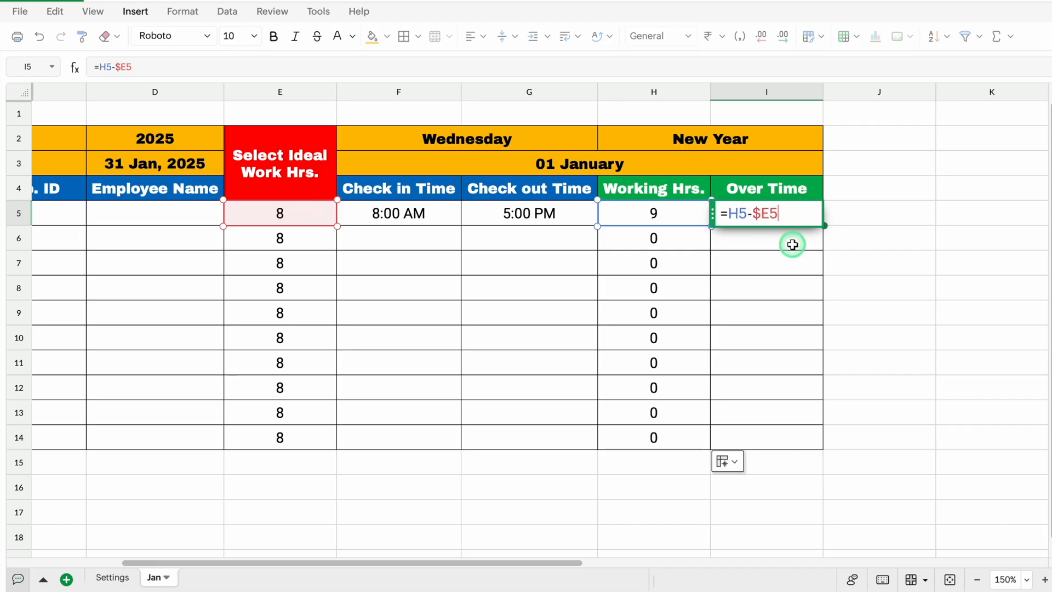
key("Return")
left_click(774, 213)
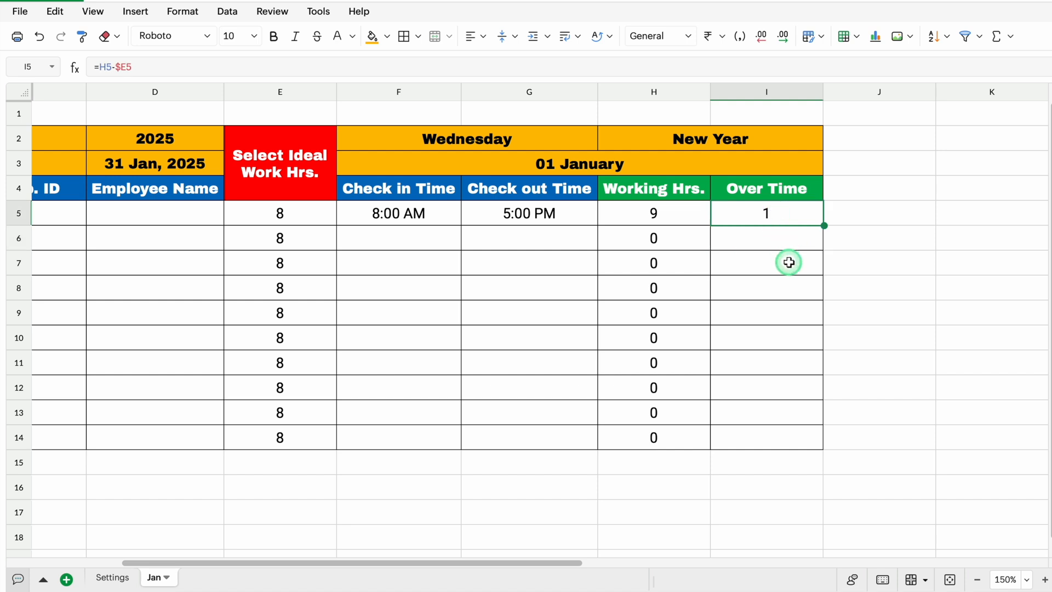
left_click_drag(824, 225, 820, 440)
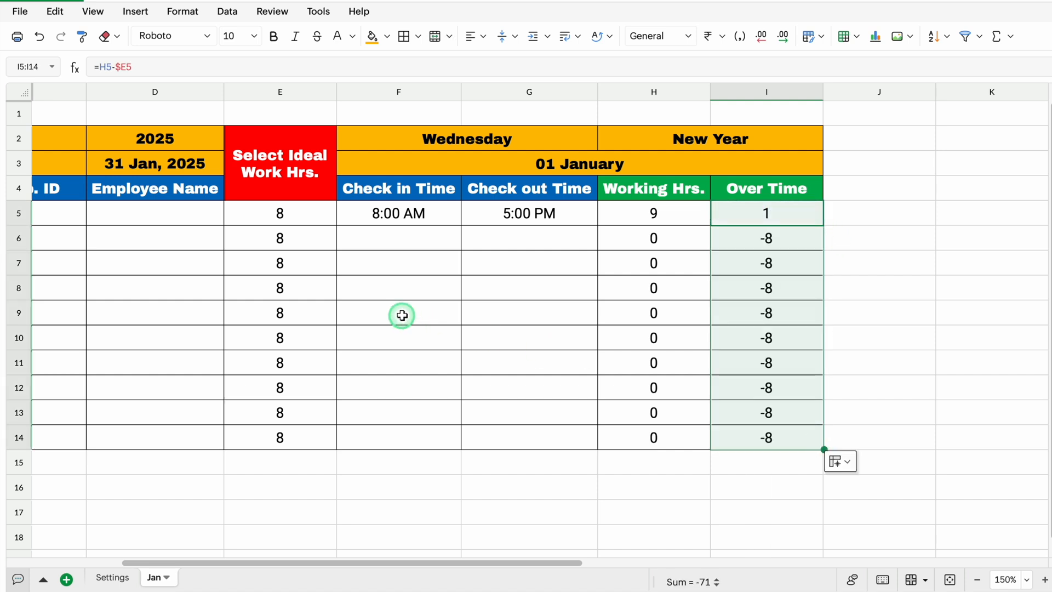
Wrap the overtime formula in I5 in an IF that gives 0 when the working hours H5 equal 0
left_click(750, 214)
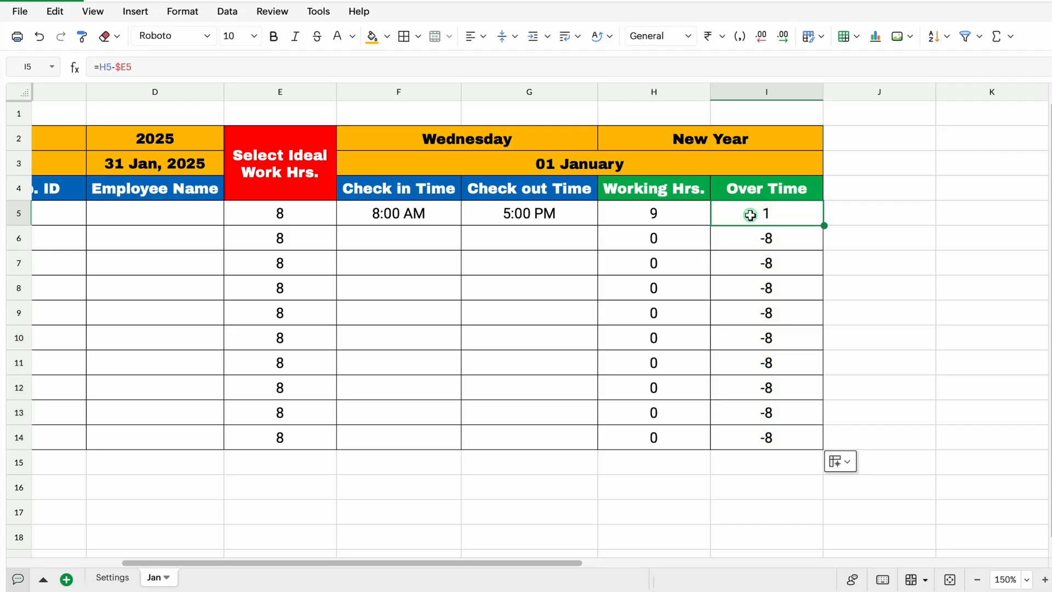
double_click(751, 214)
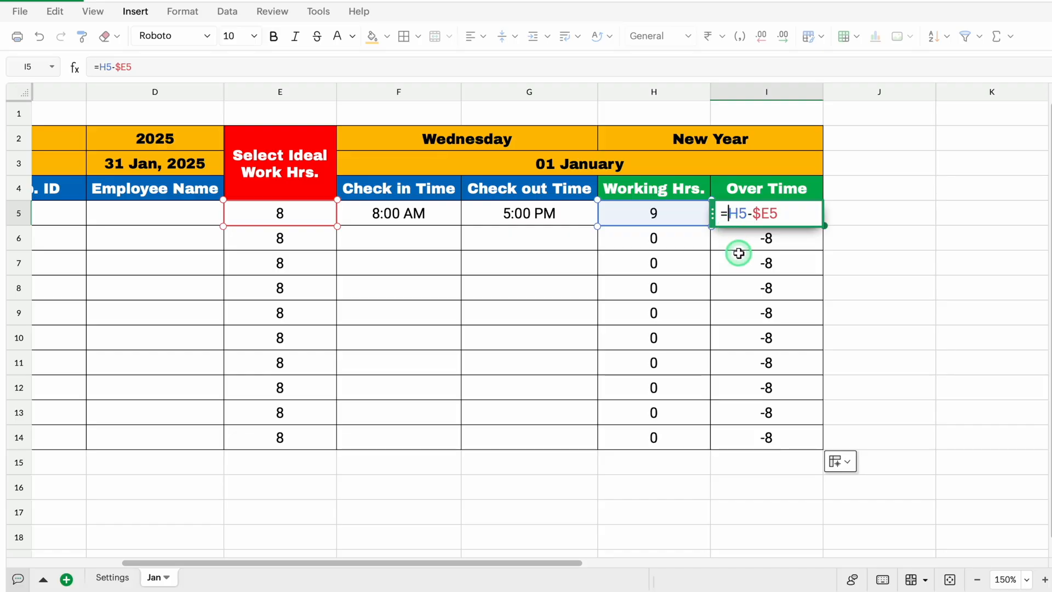
type("IF(")
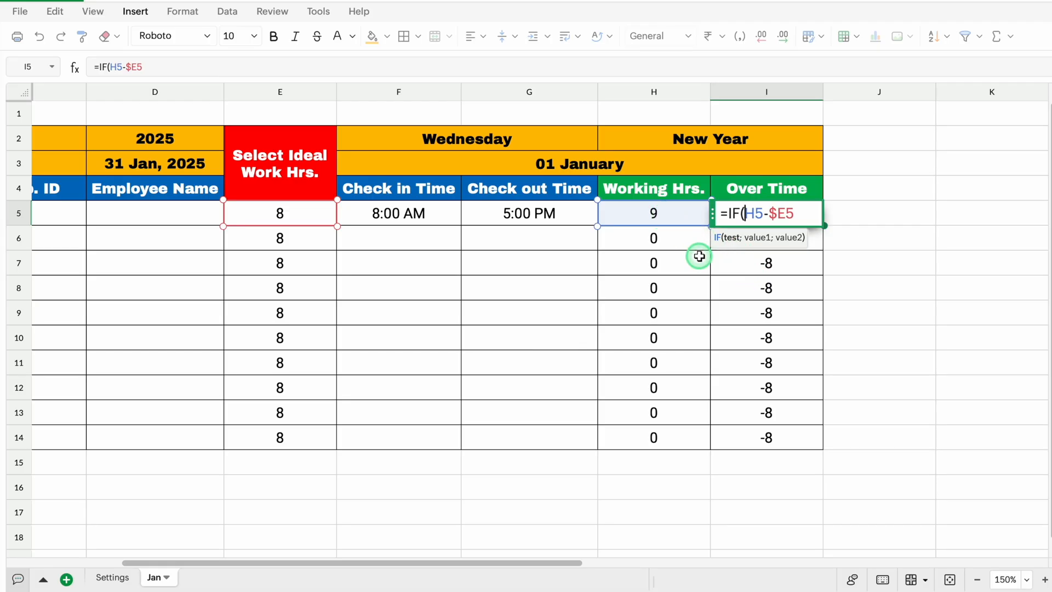
type("H5")
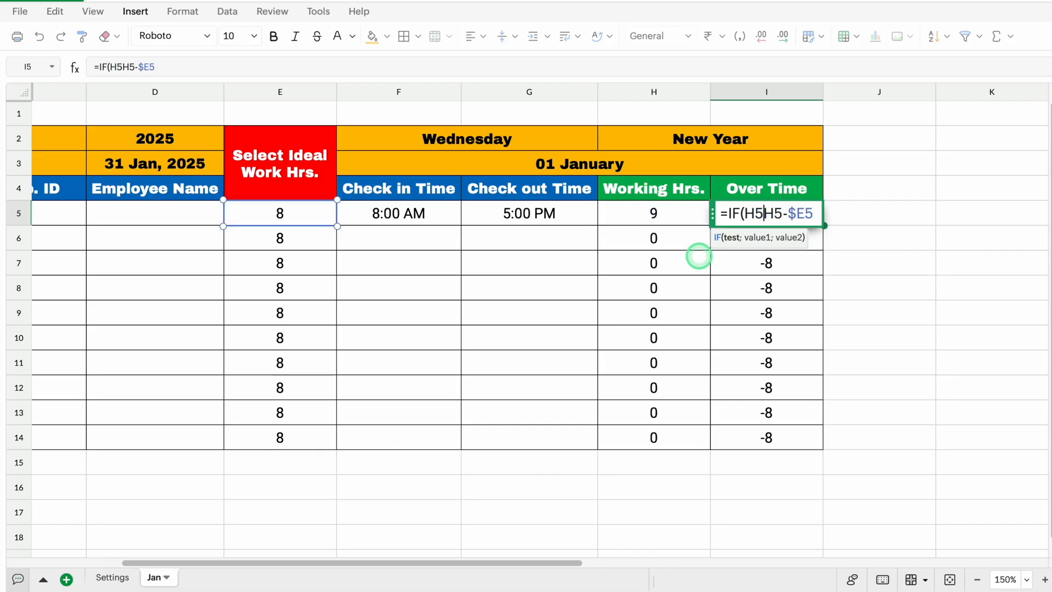
type("=")
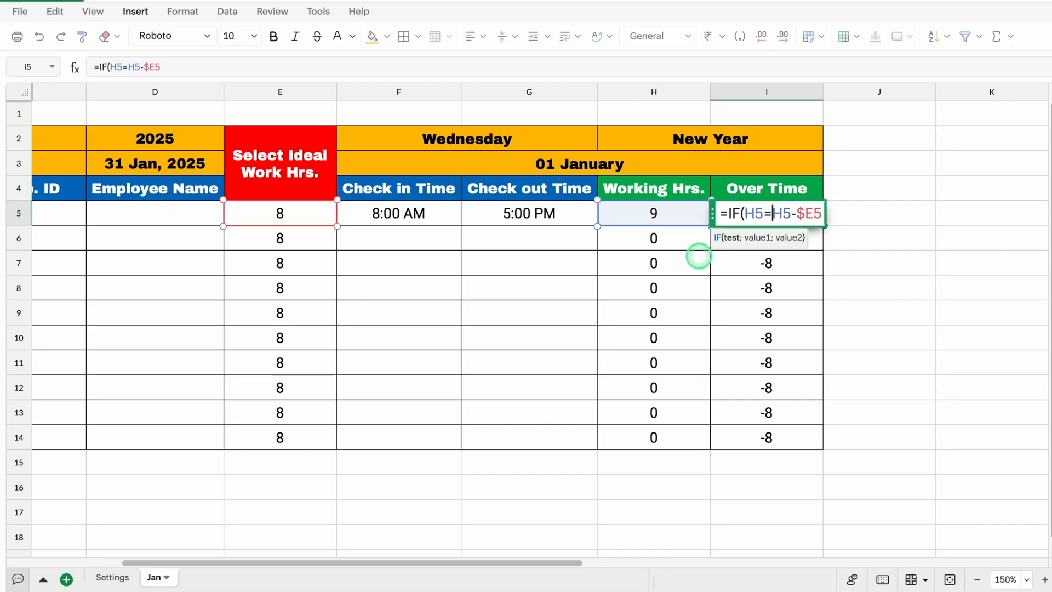
type("0,")
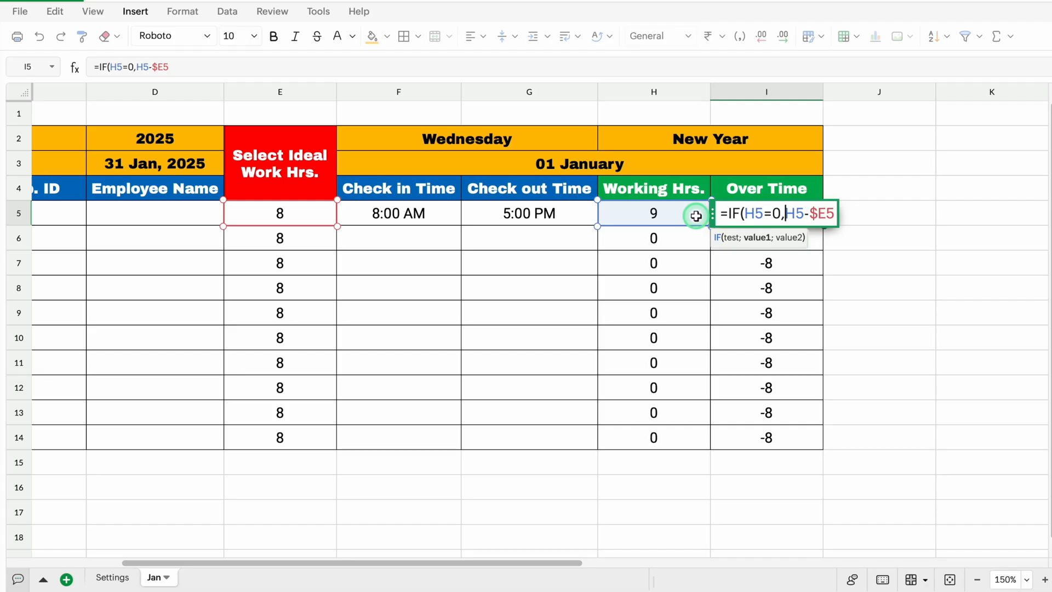
type("0,")
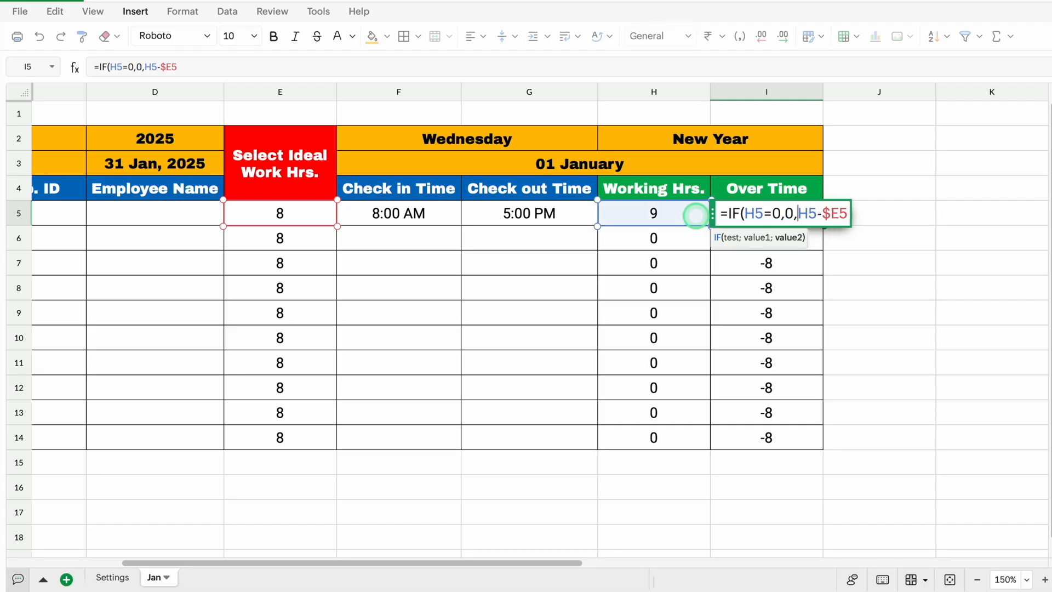
Close the IF formula in I5 with H5-$E5 as the false value and fill it down to I14
left_click(846, 214)
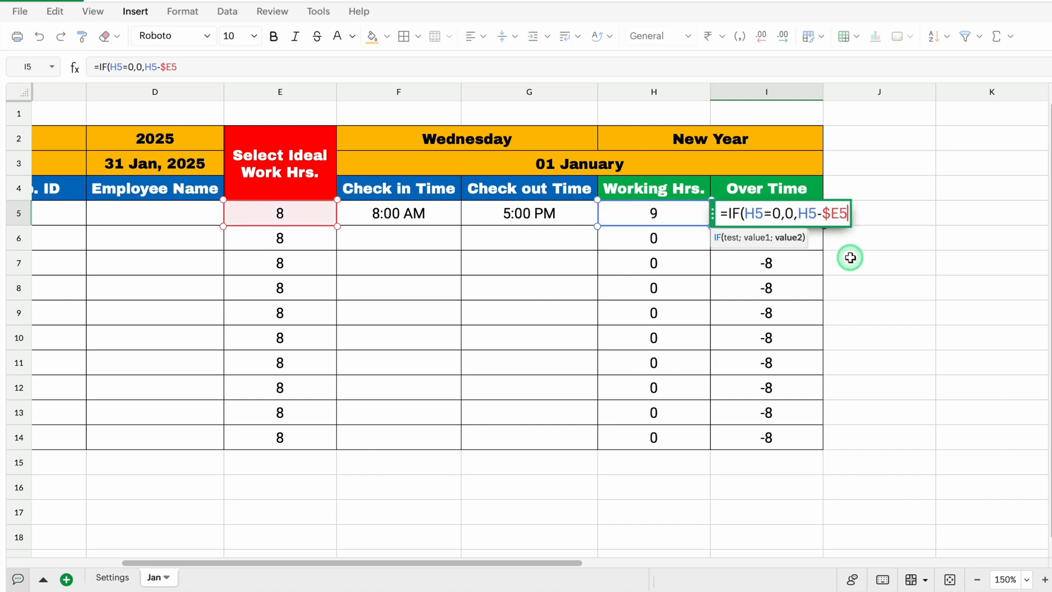
type(")")
key("Return")
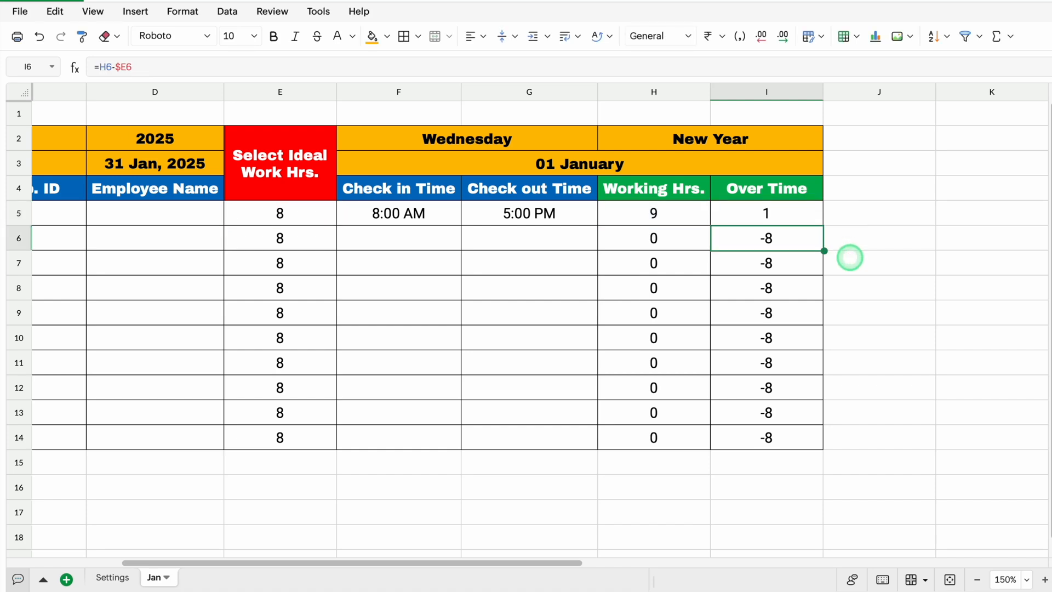
key("Up")
double_click(826, 228)
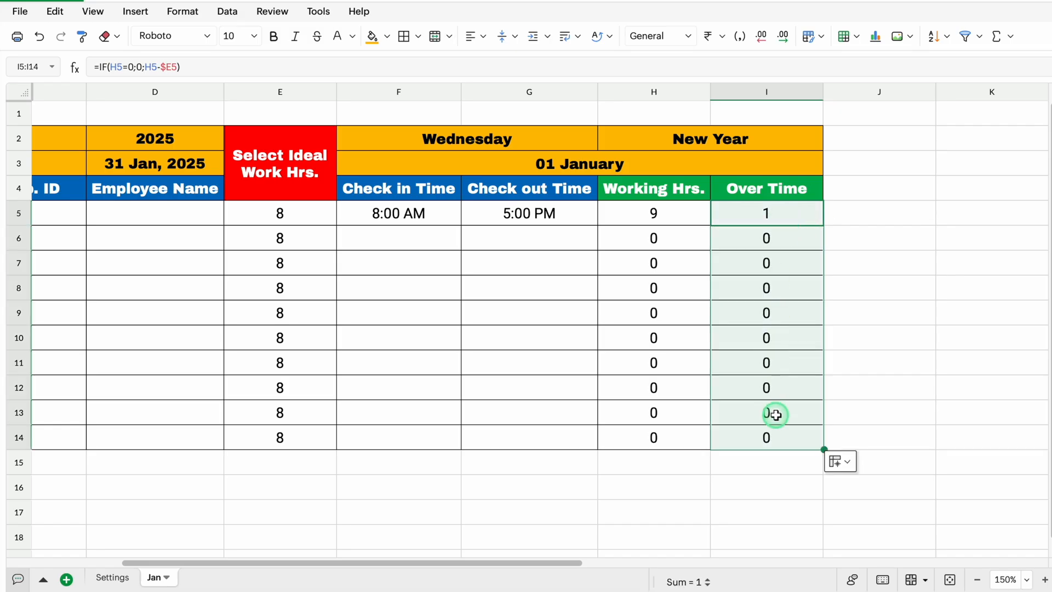
Clear the check-in and check-out times in F5:G5 and enter the absence mark A in F5
left_click(430, 214)
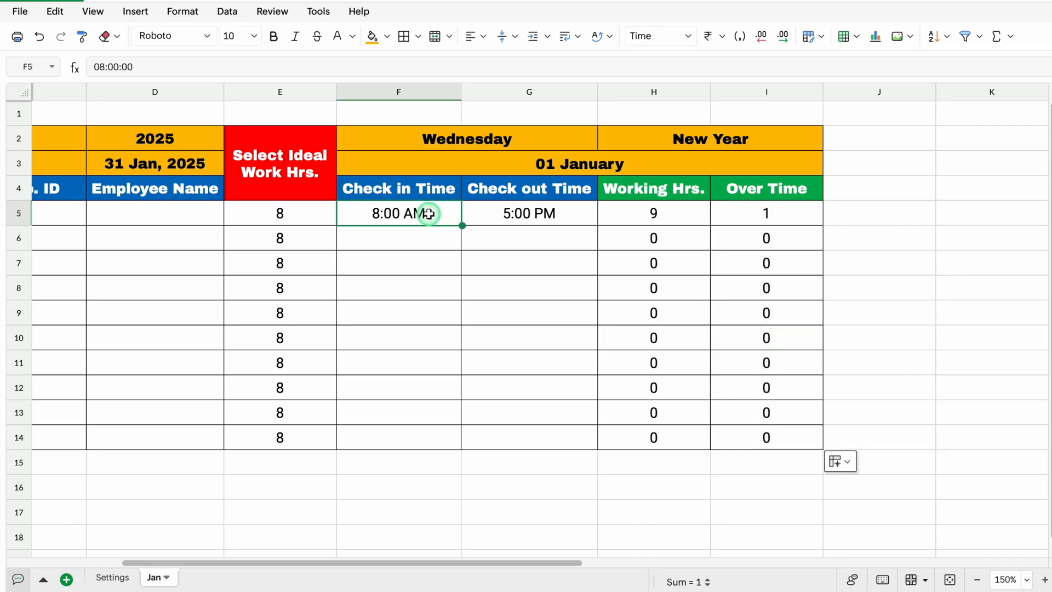
left_click_drag(429, 214, 493, 214)
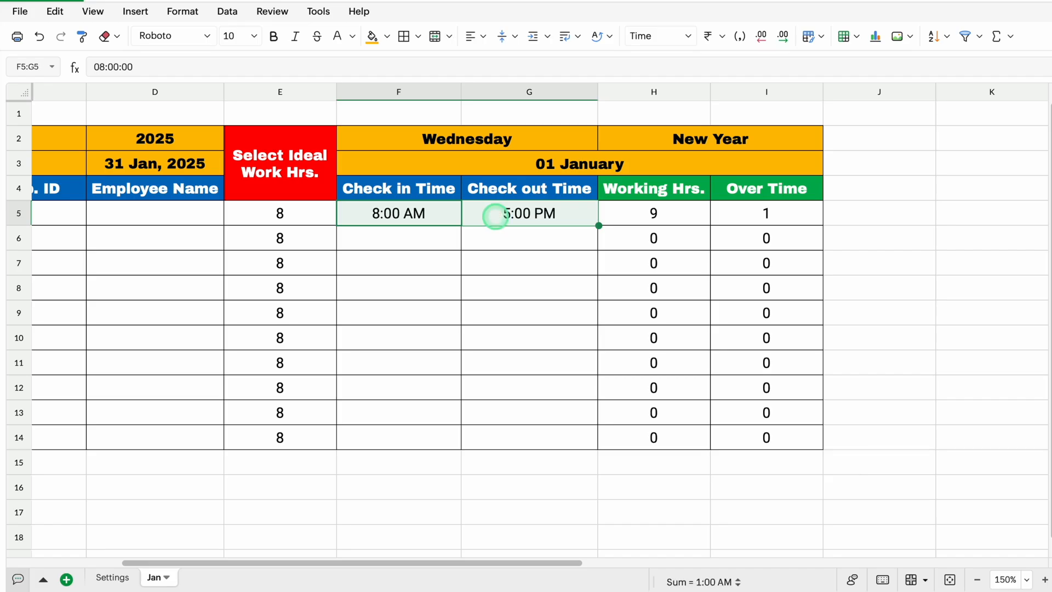
key("Delete")
left_click(425, 213)
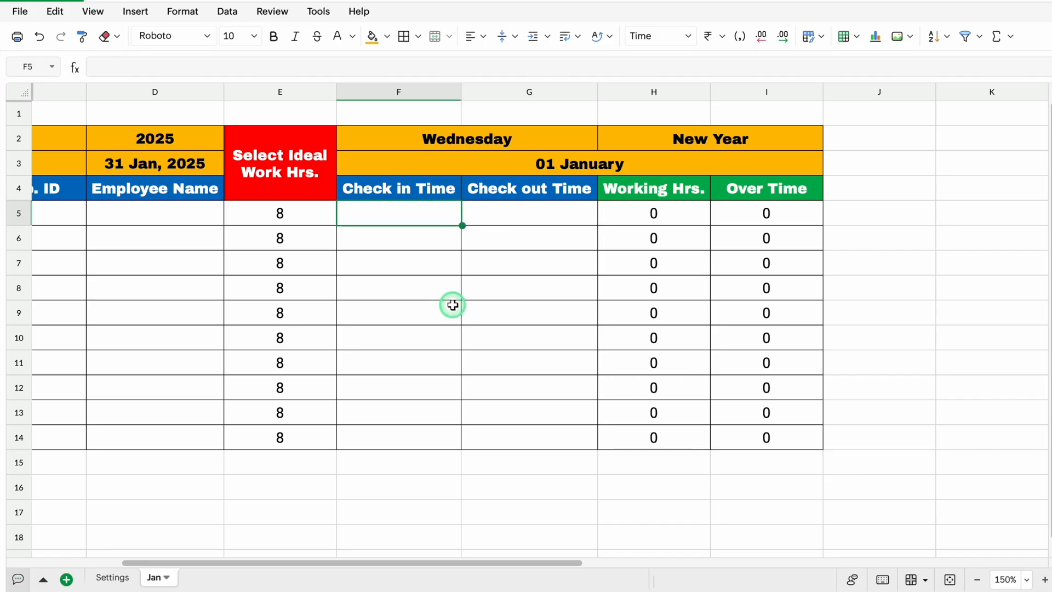
type("A")
key("Return")
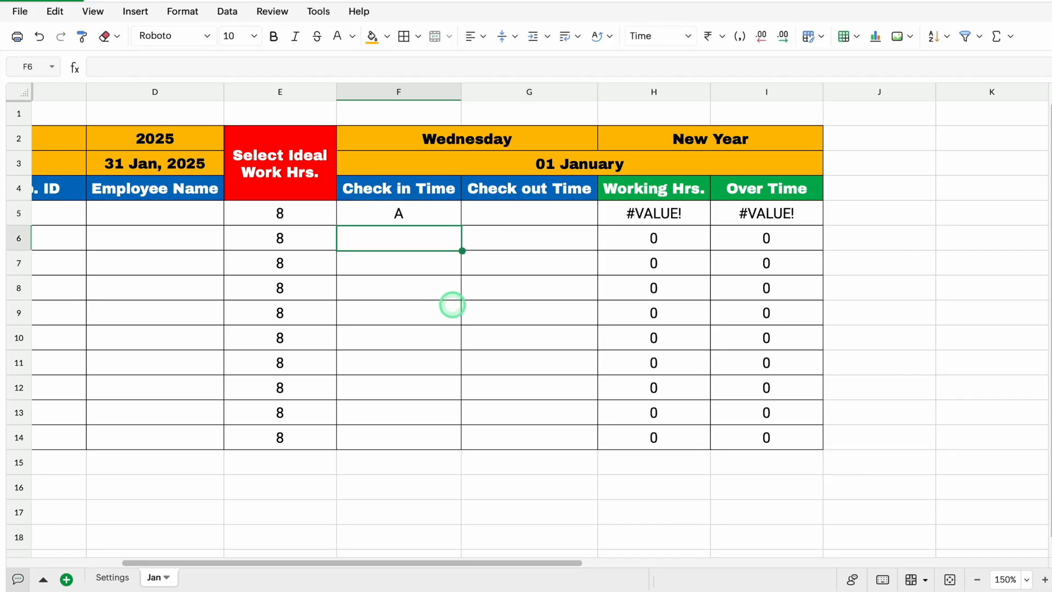
Start an outer IF in the working hours formula in H5 that tests whether the check-out time G5 is blank
left_click(644, 213)
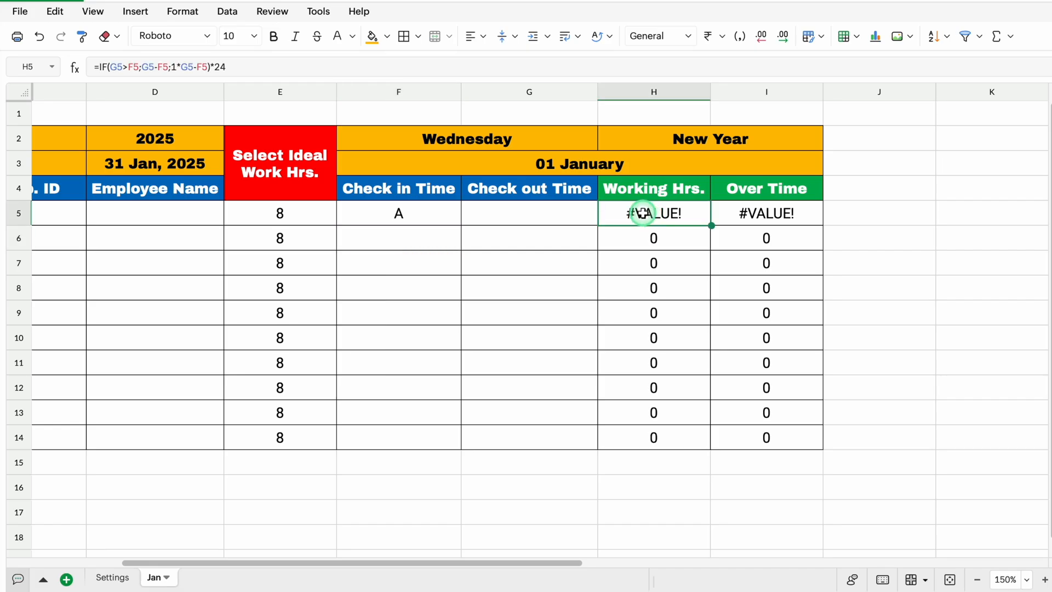
double_click(640, 214)
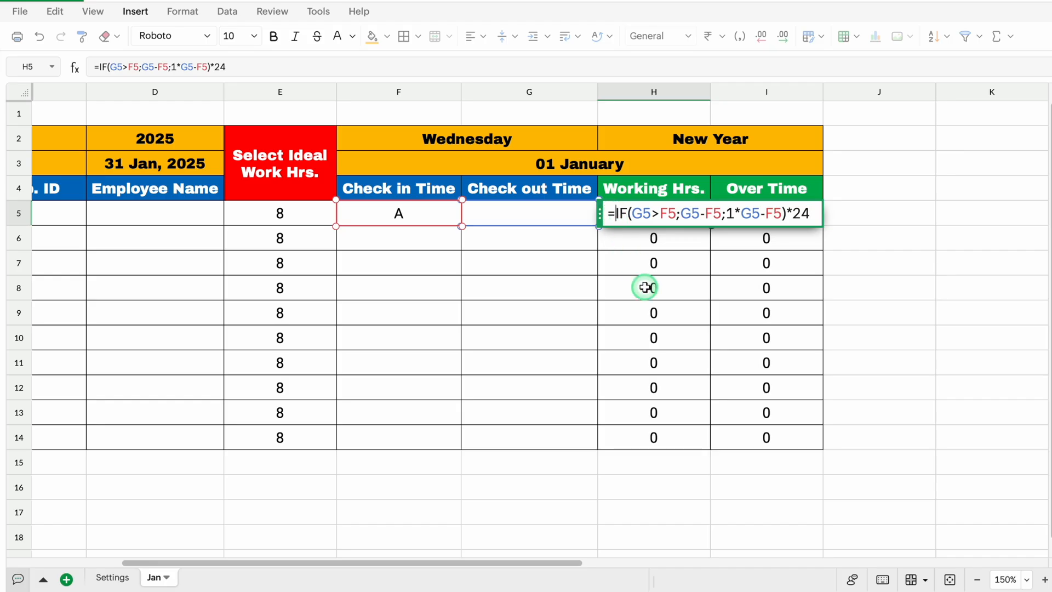
type("IF")
left_click_drag(601, 213, 594, 314)
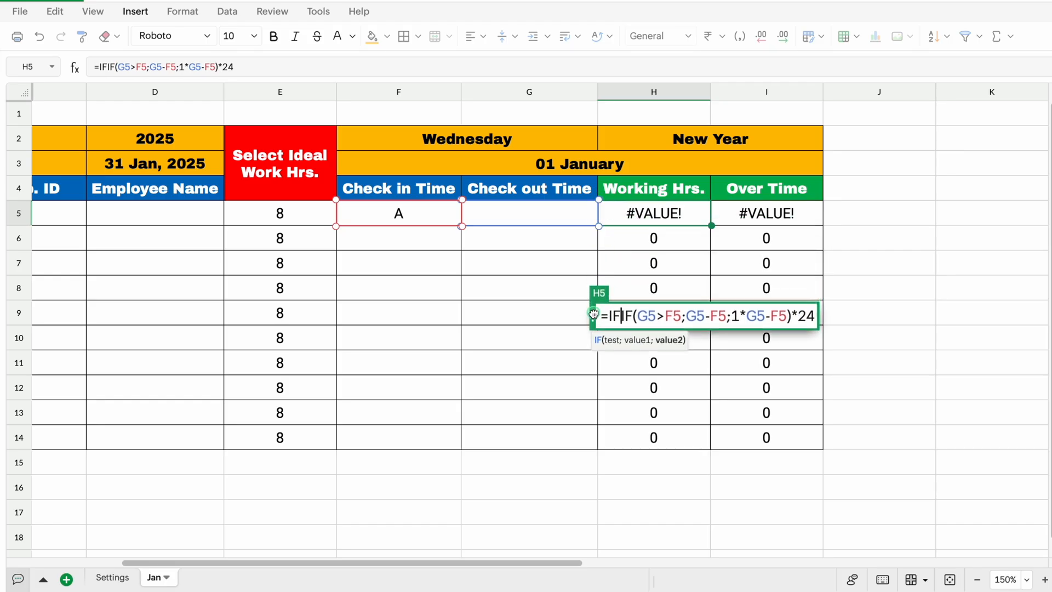
type("(")
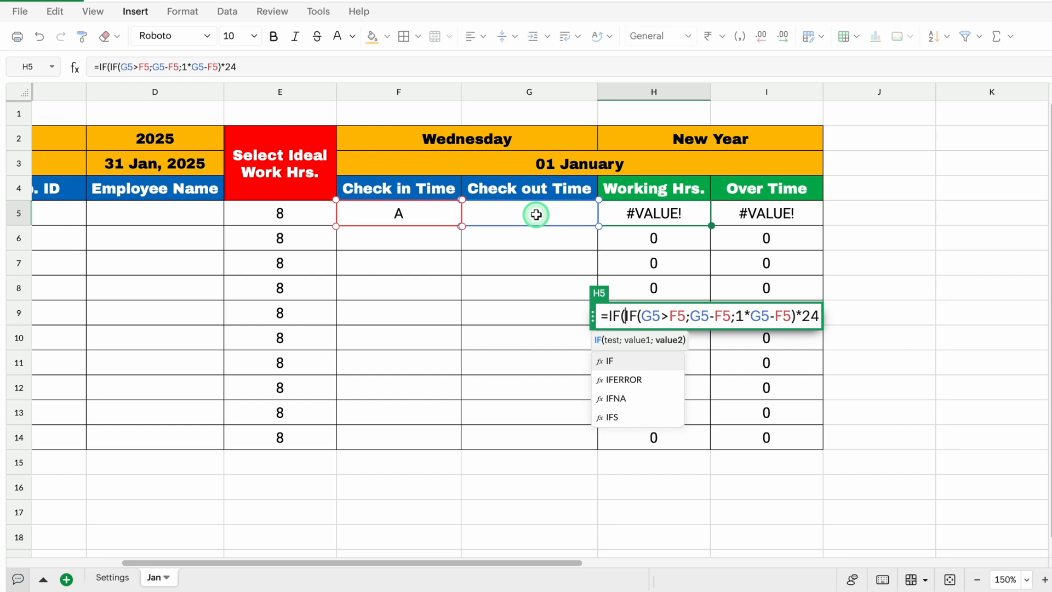
type("G5")
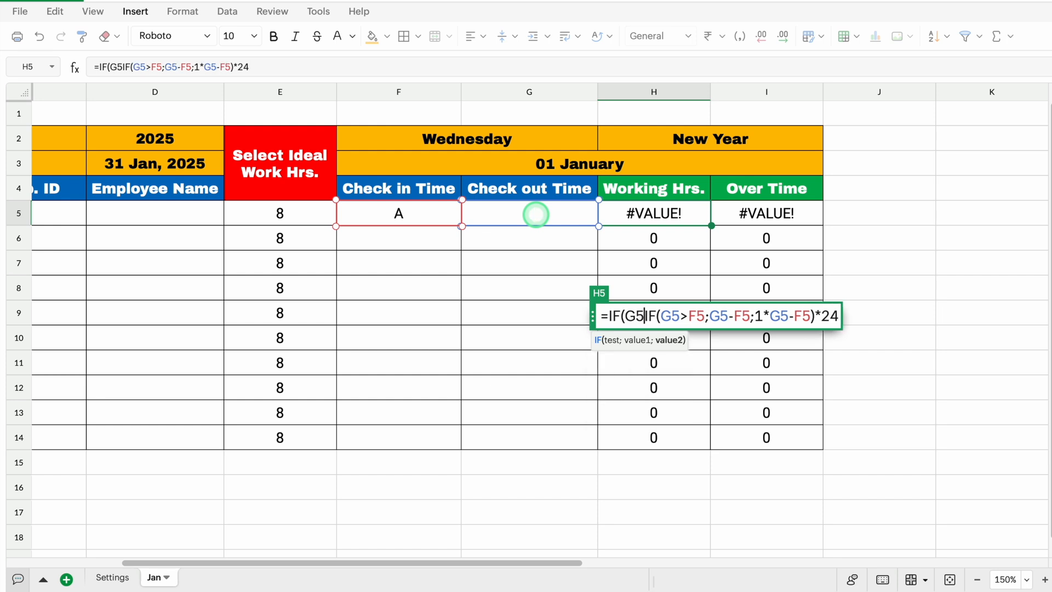
type("=")
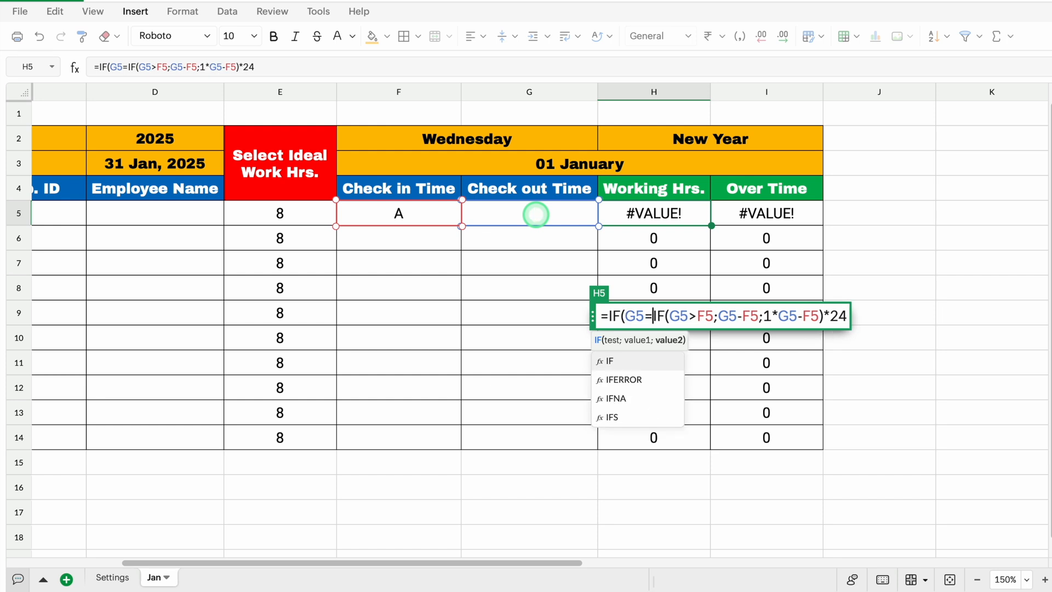
type("\"\"")
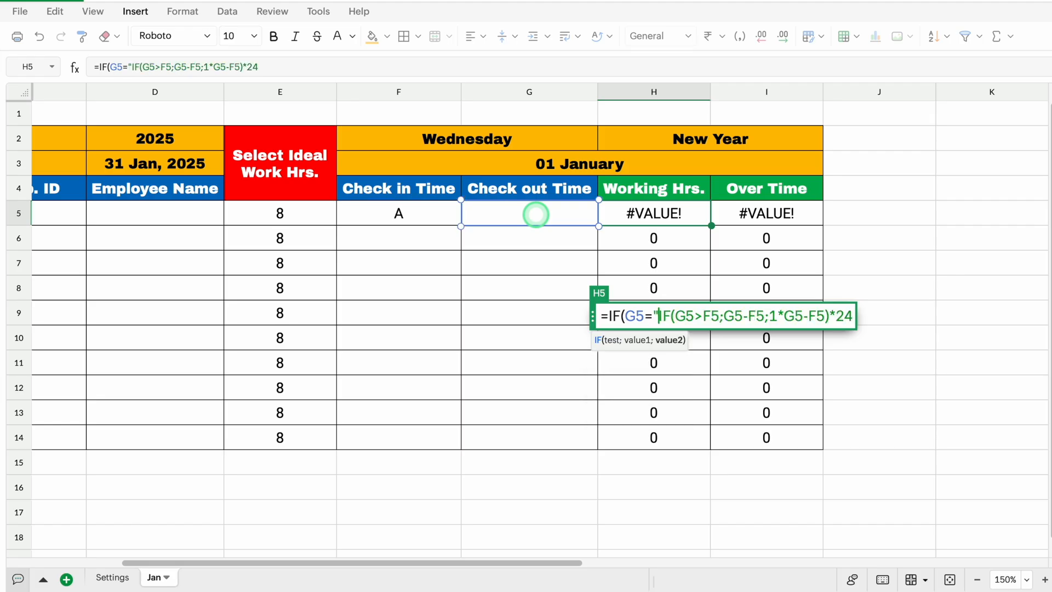
type(",")
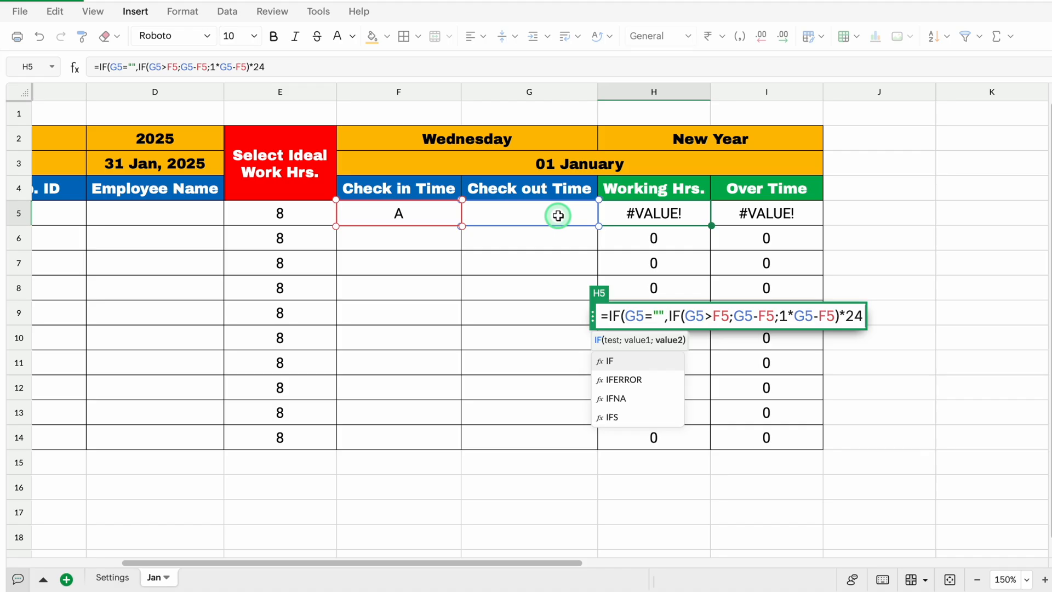
Complete the outer IF in H5 with 0 as the true value and the existing hours calculation as the false value, and fill it down to H14
type("0")
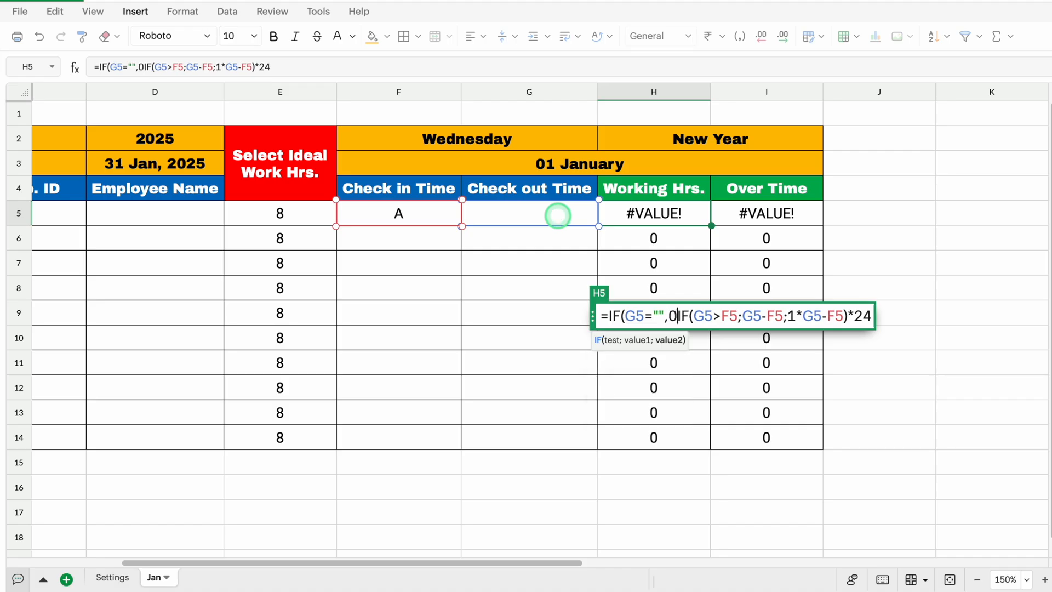
type(",")
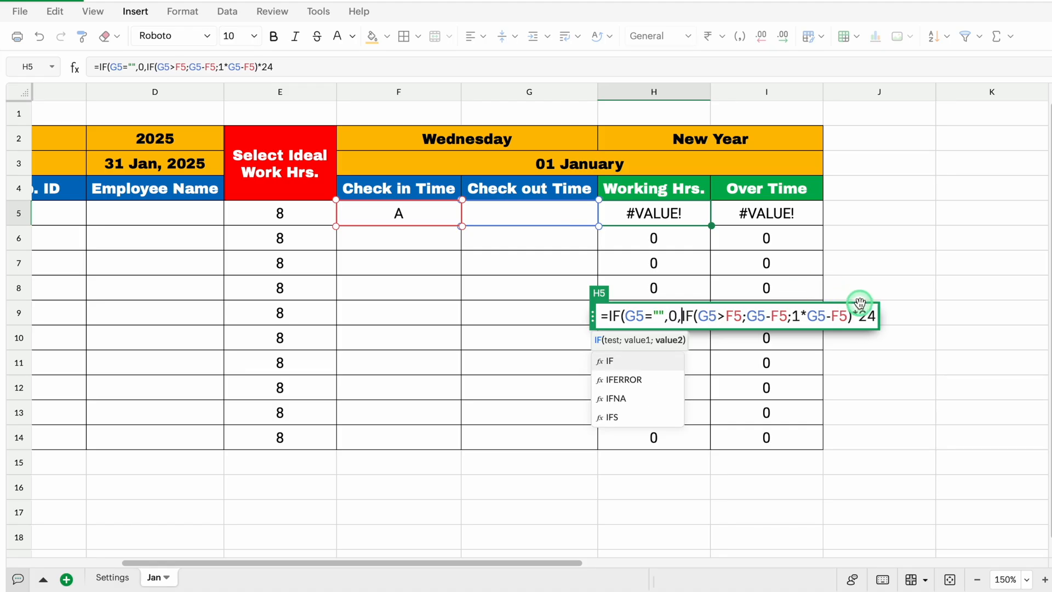
left_click(871, 317)
type(")")
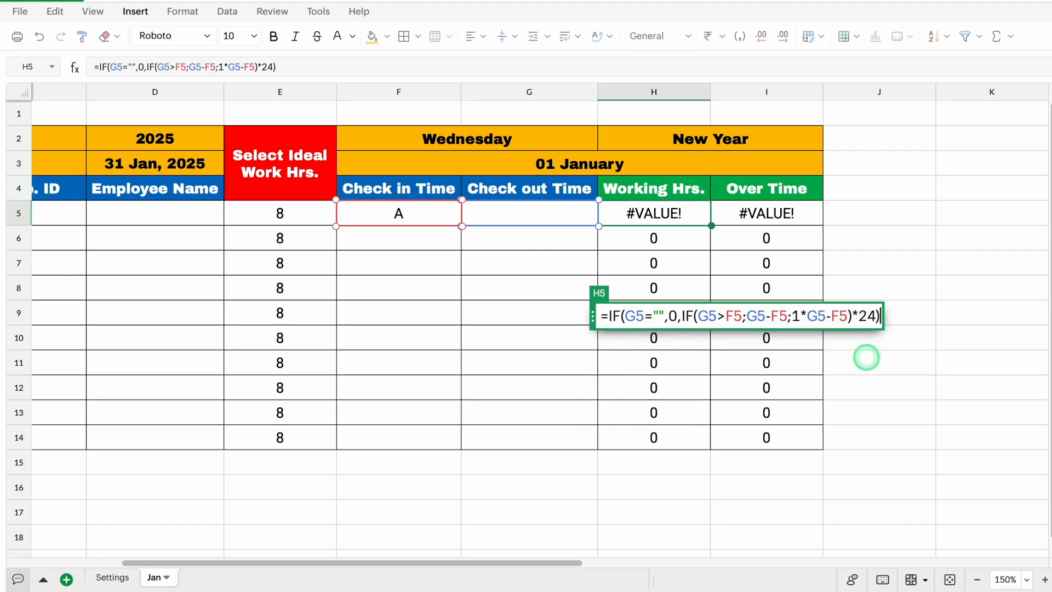
key("Return")
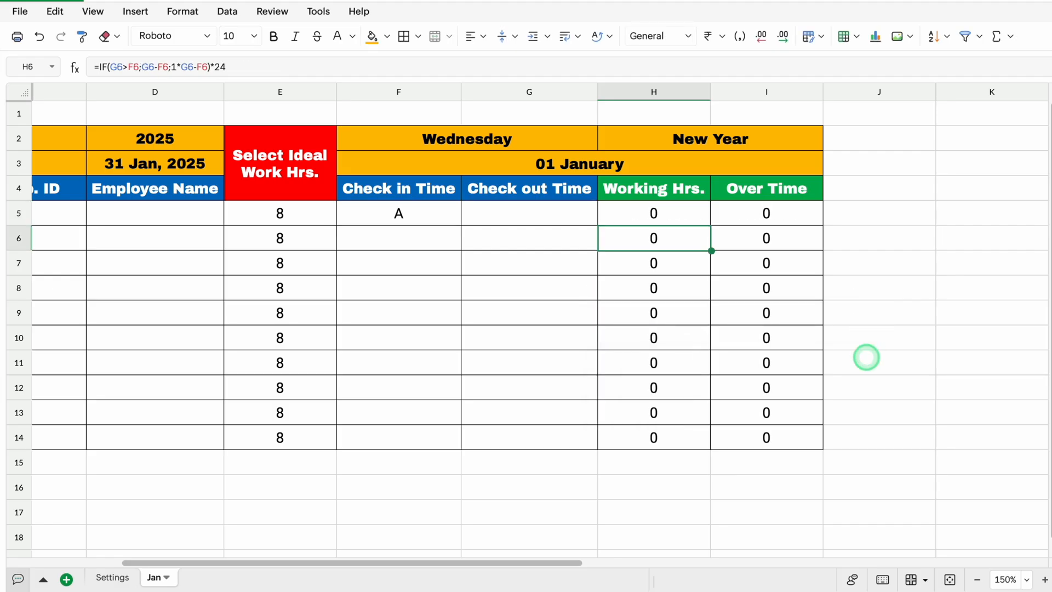
left_click(690, 218)
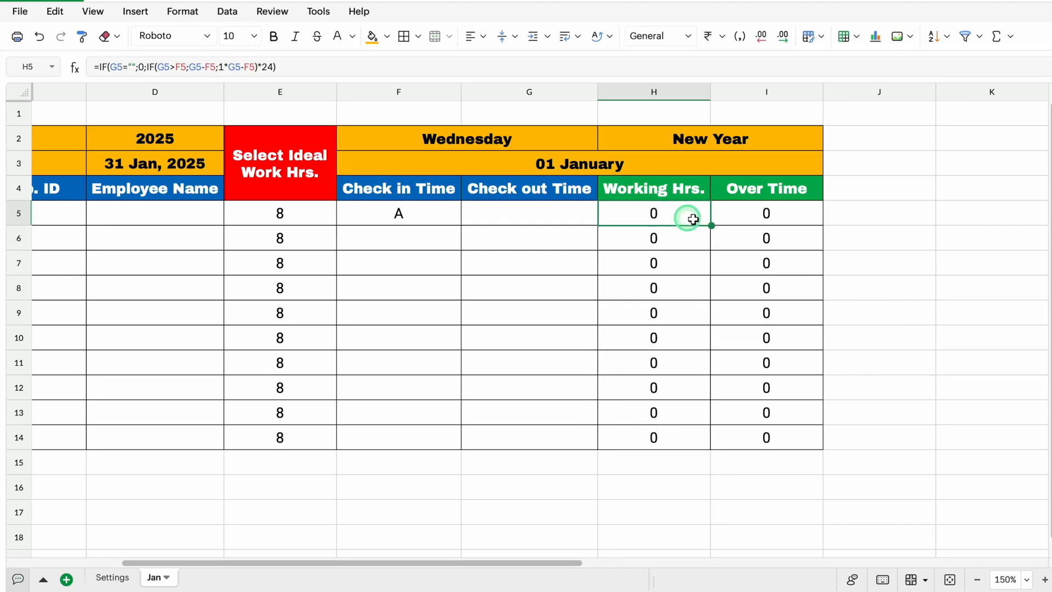
double_click(711, 226)
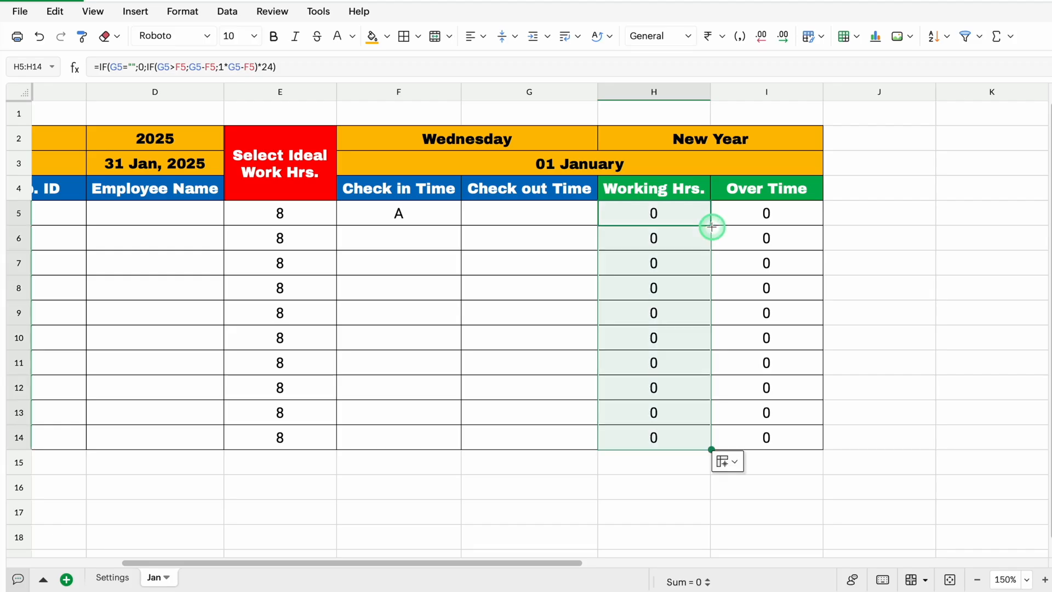
Enter 9 am as the check-in time in F5 and 5 pm as the check-out time in G5
left_click(399, 214)
type("9")
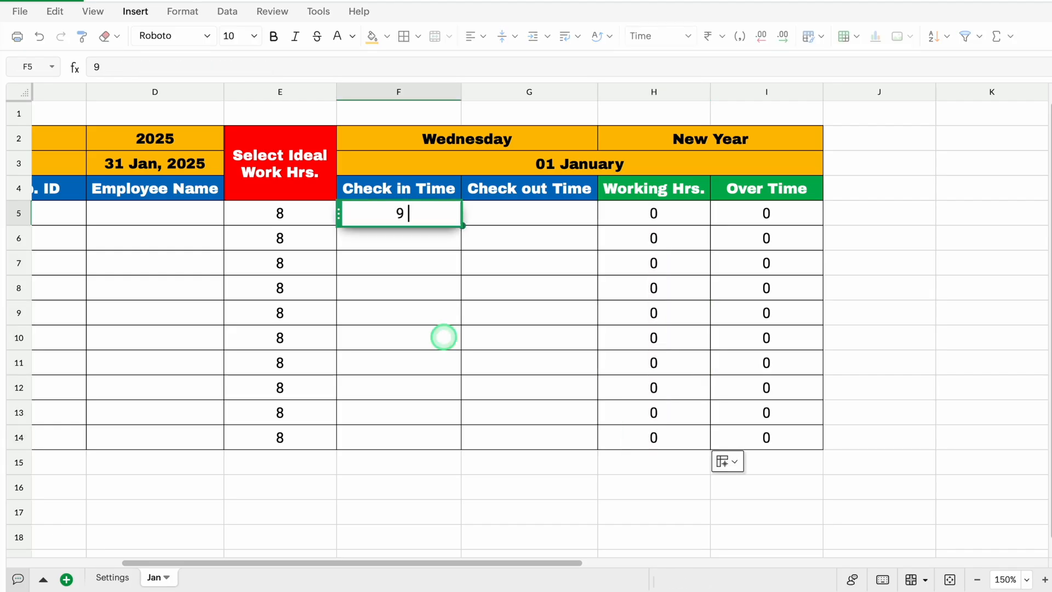
type(" am")
key("Tab")
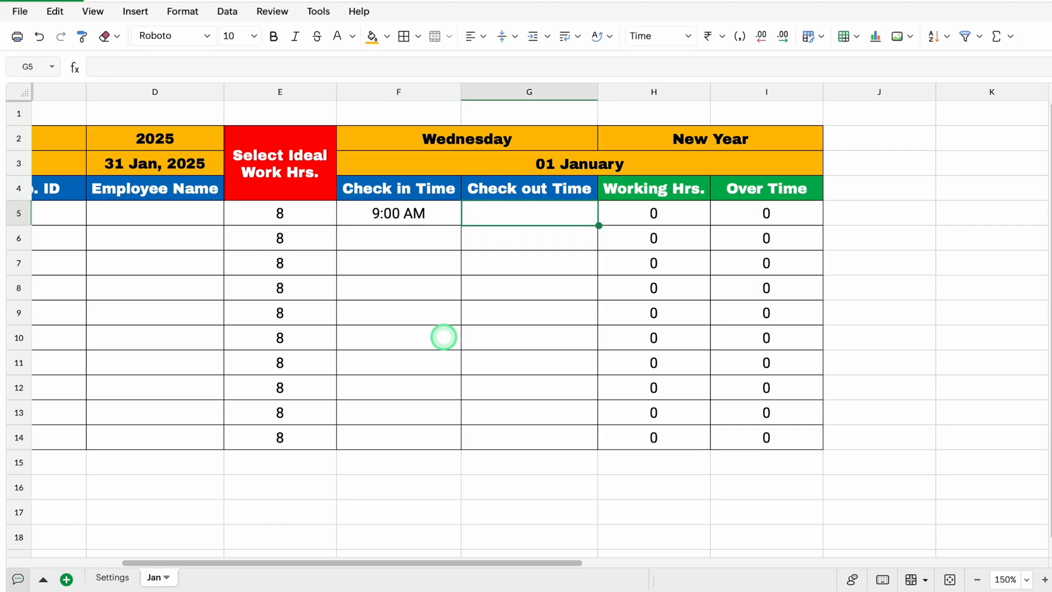
type("5")
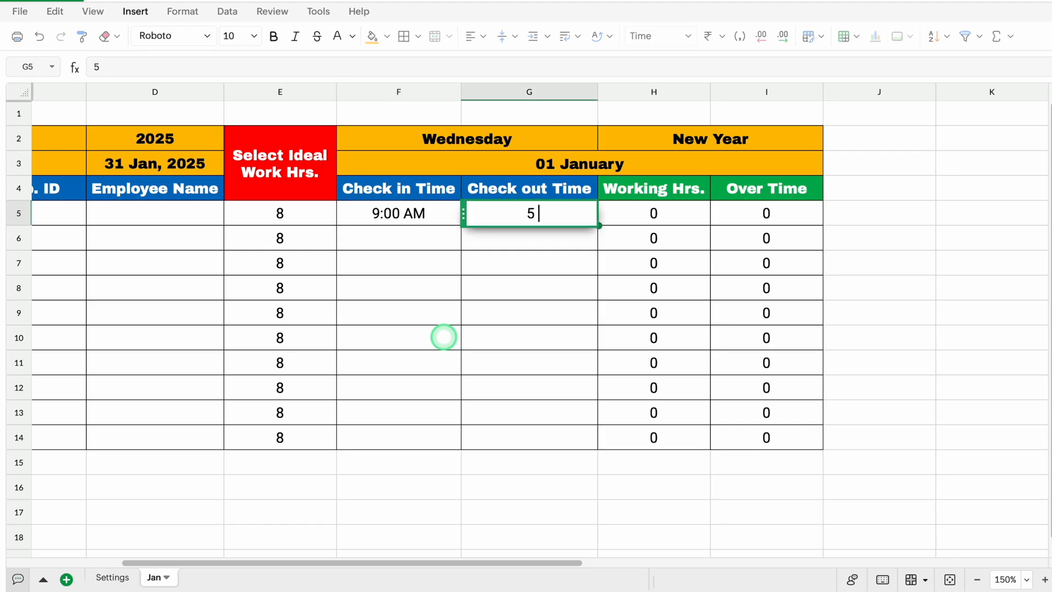
type(" pm")
key("Tab")
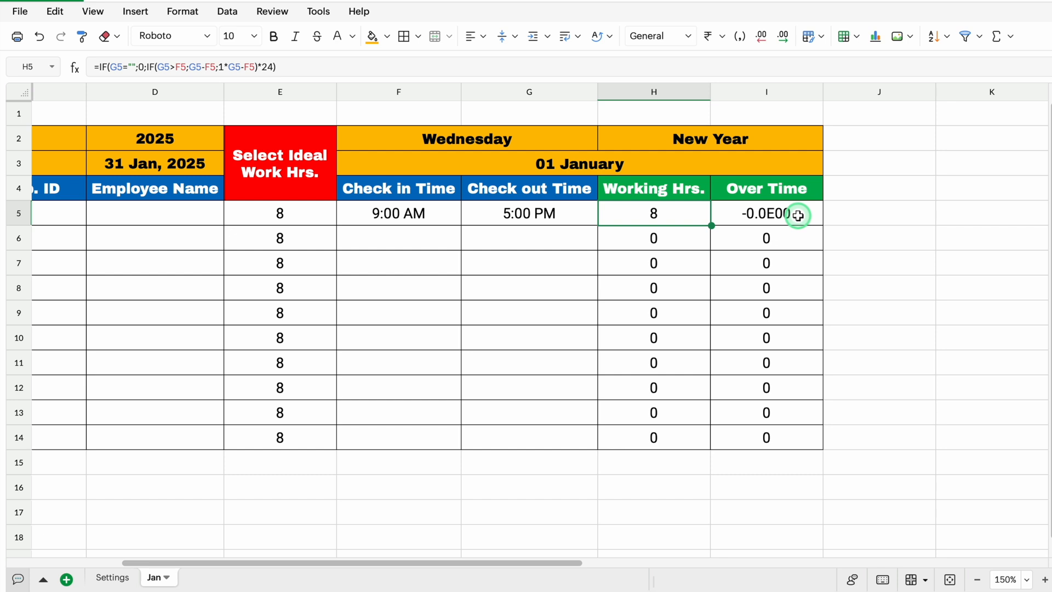
Format the overtime cells I5:I14 with the Number format
left_click_drag(799, 216, 791, 437)
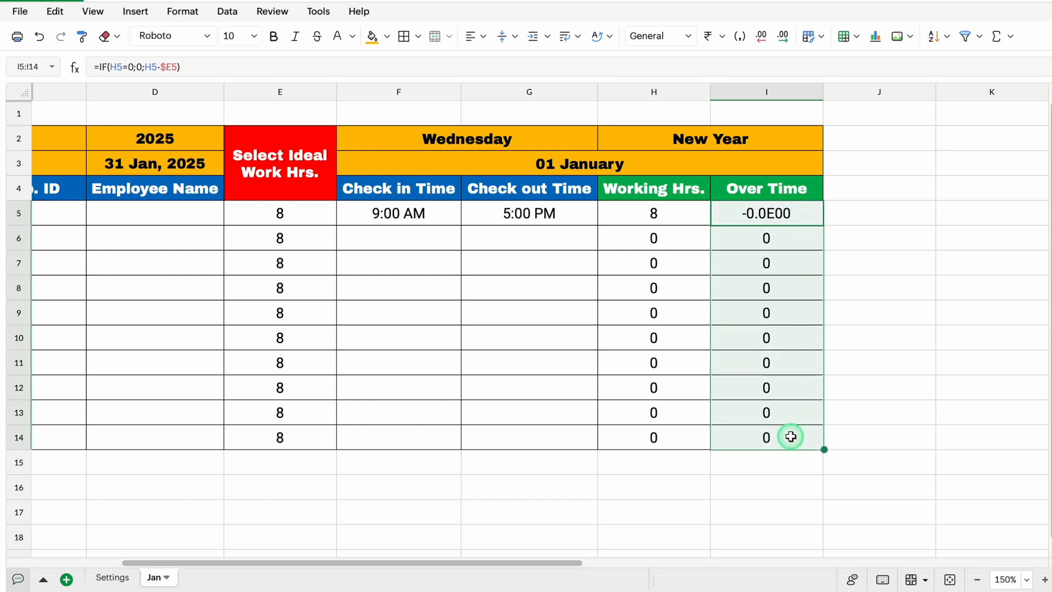
left_click(183, 11)
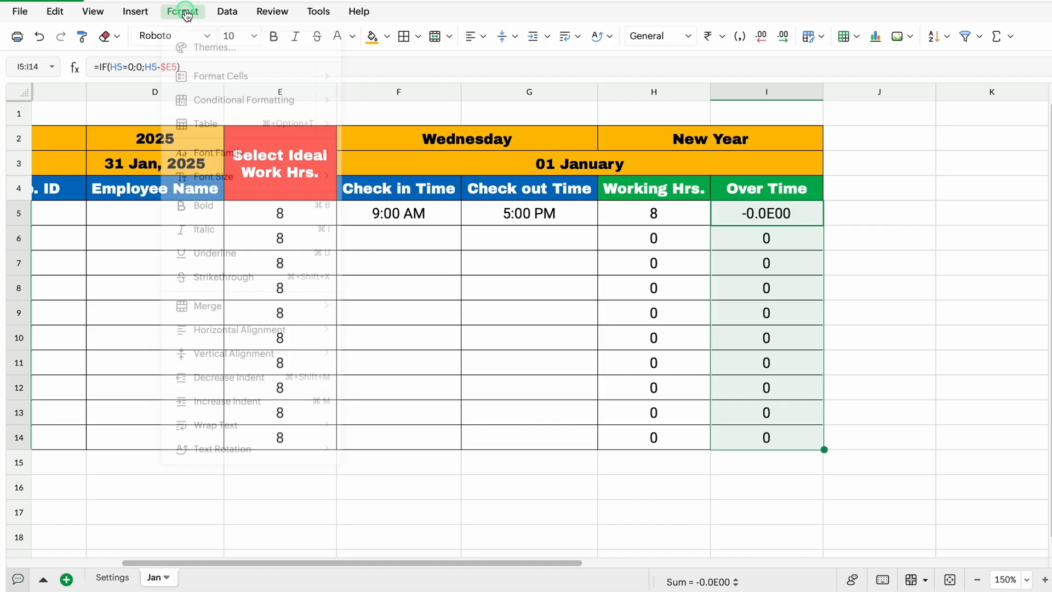
left_click(208, 69)
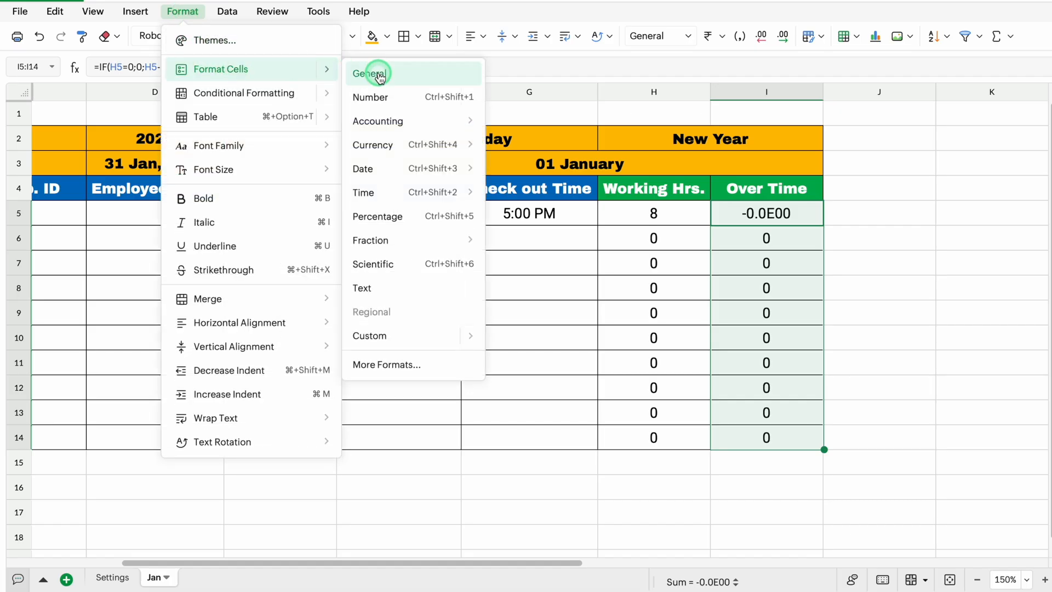
left_click(373, 98)
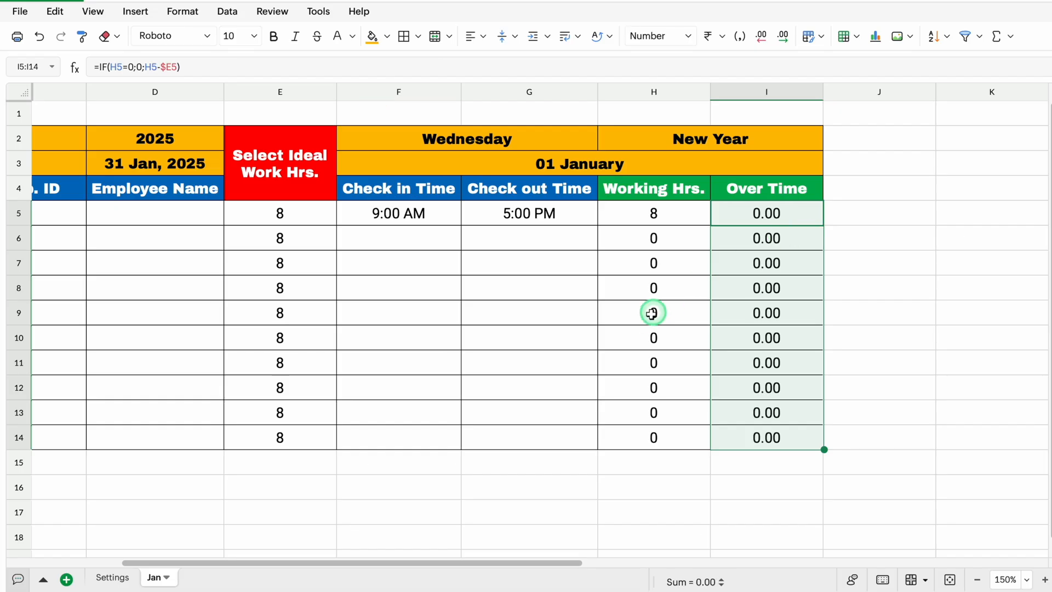
Set up a classic conditional formatting rule for the whole Jan sheet where the cell value equals "Saturday"
left_click(18, 92)
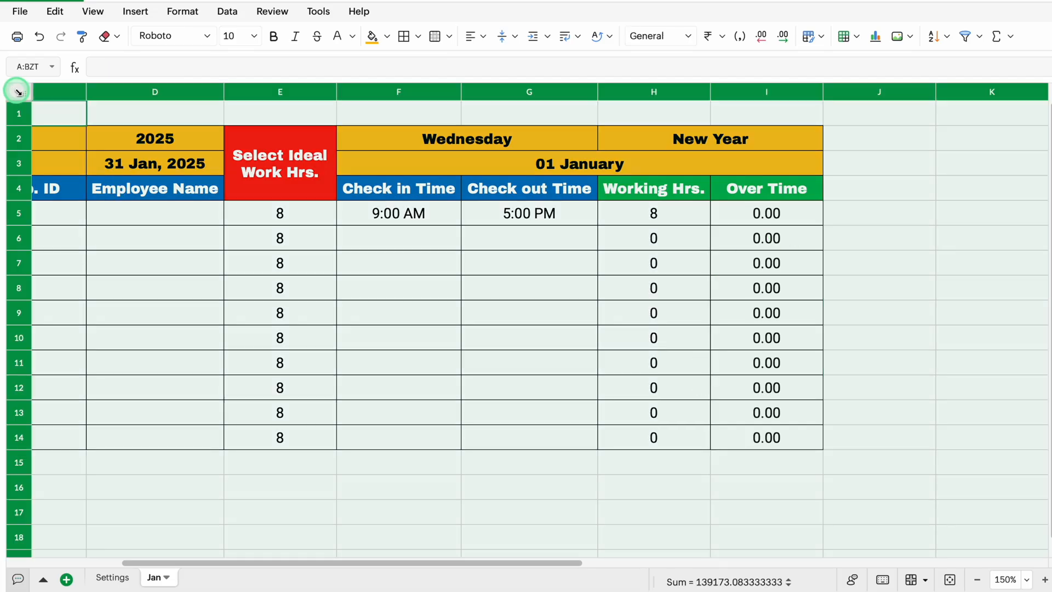
left_click(183, 12)
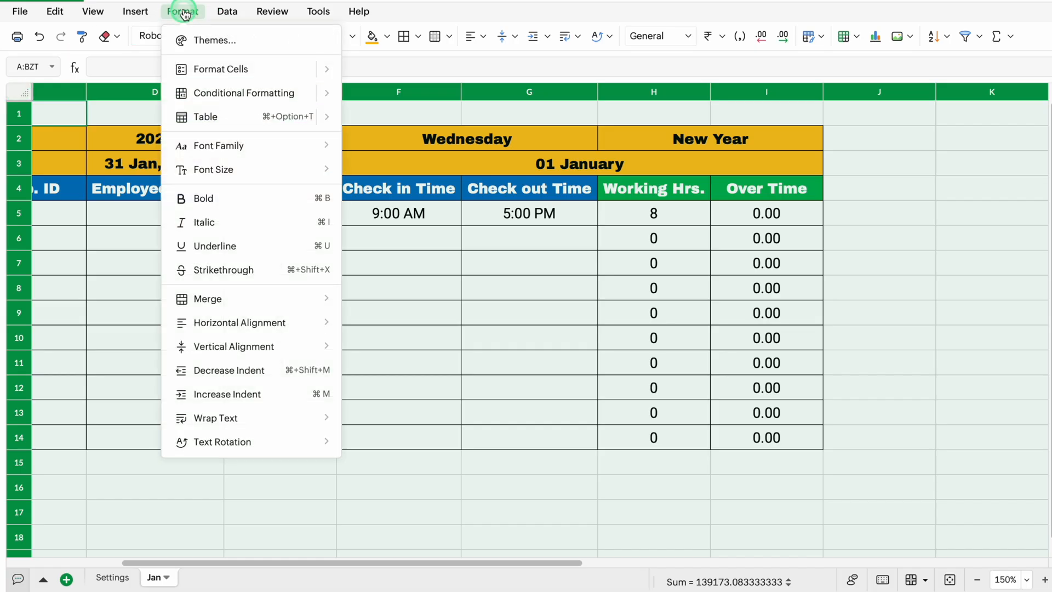
mouse_move(225, 96)
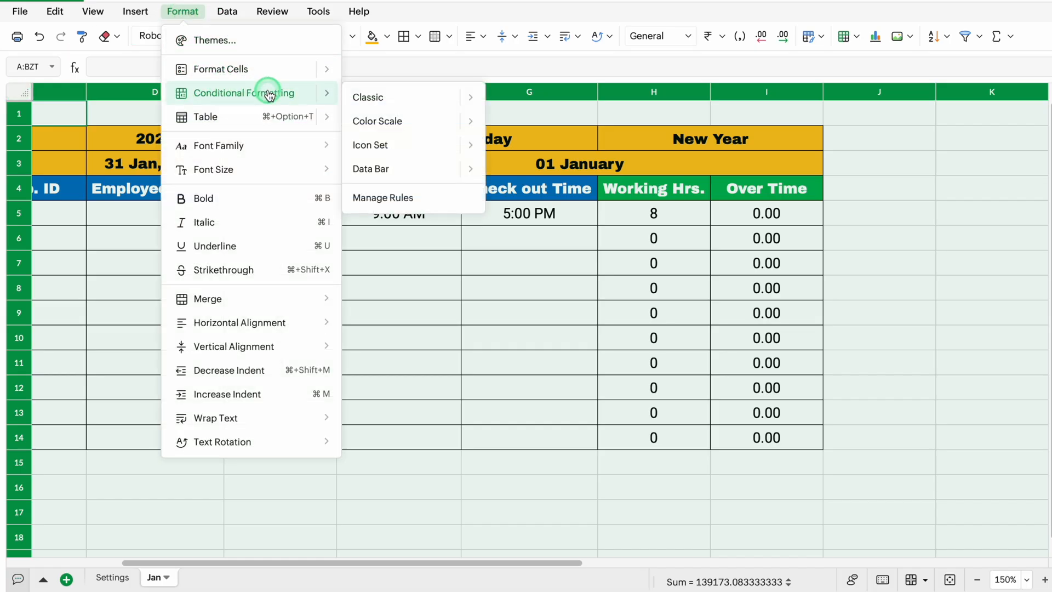
mouse_move(401, 98)
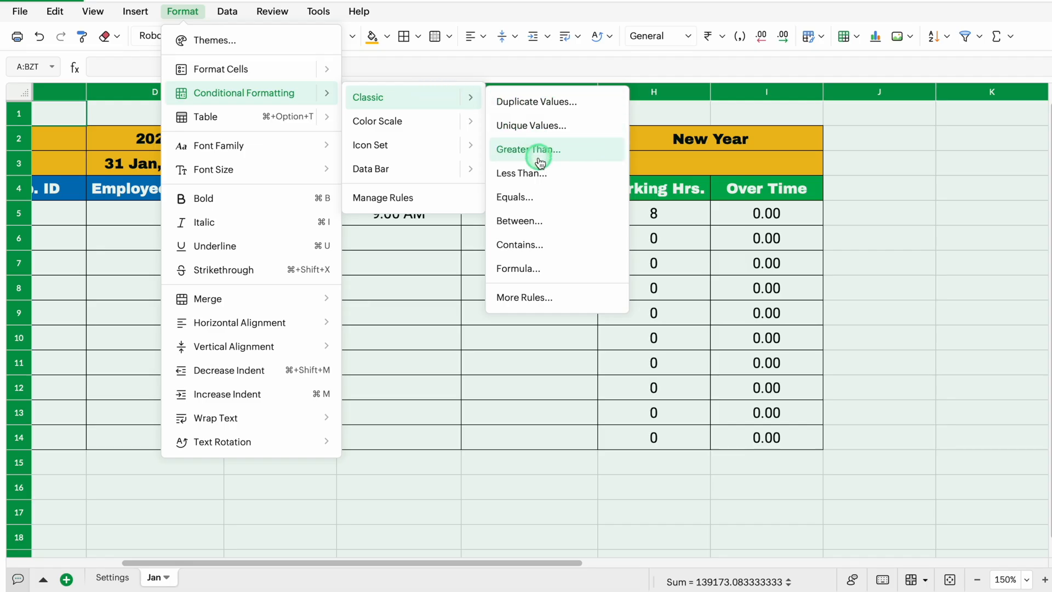
left_click(529, 201)
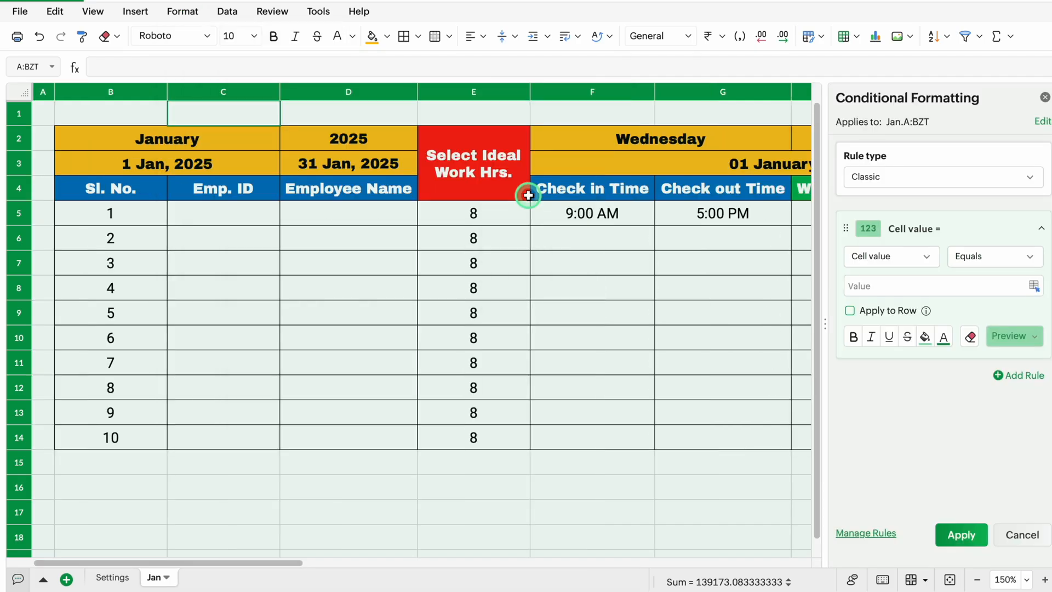
left_click(865, 285)
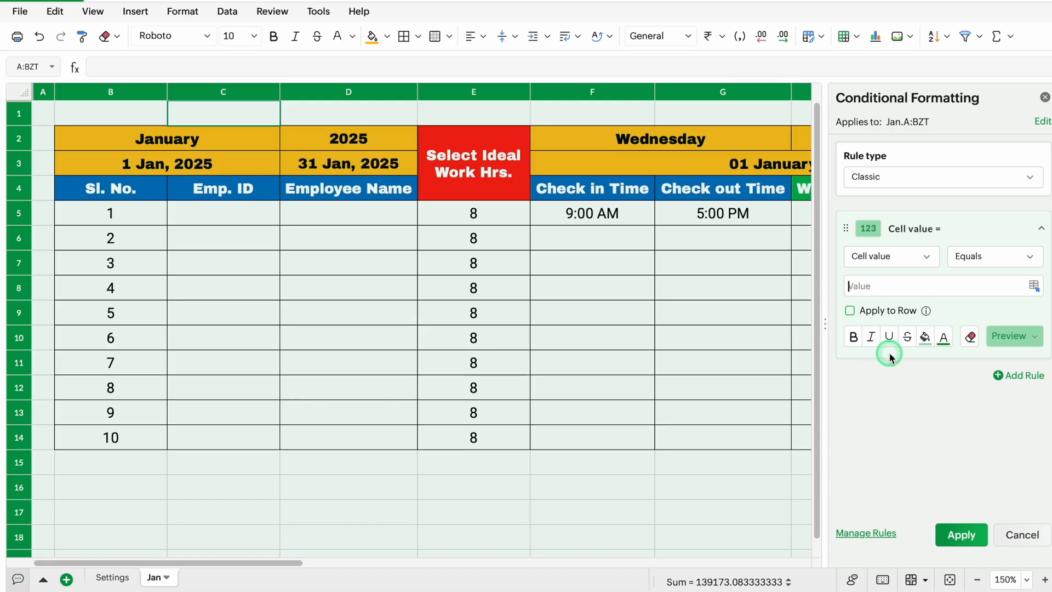
type("\"")
type("Saturday\"")
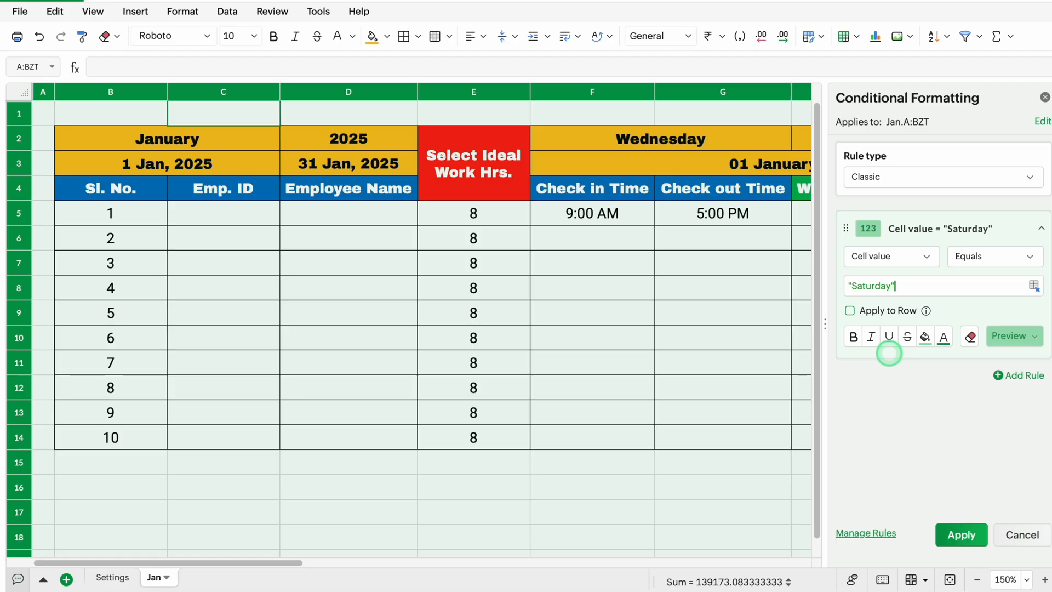
Give the "Saturday" rule a red fill with white text and apply it
left_click(926, 337)
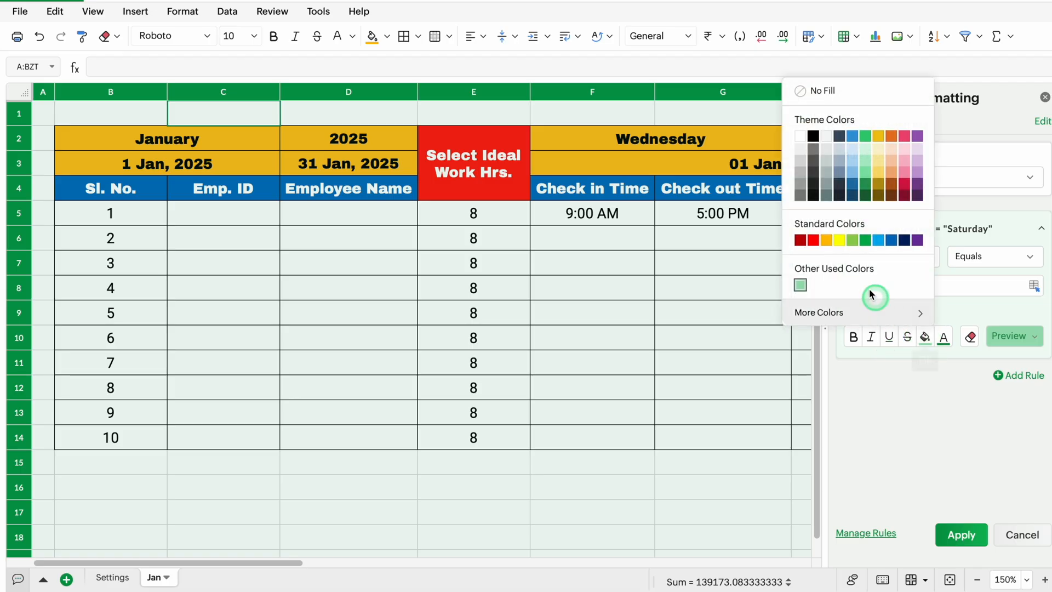
left_click(814, 242)
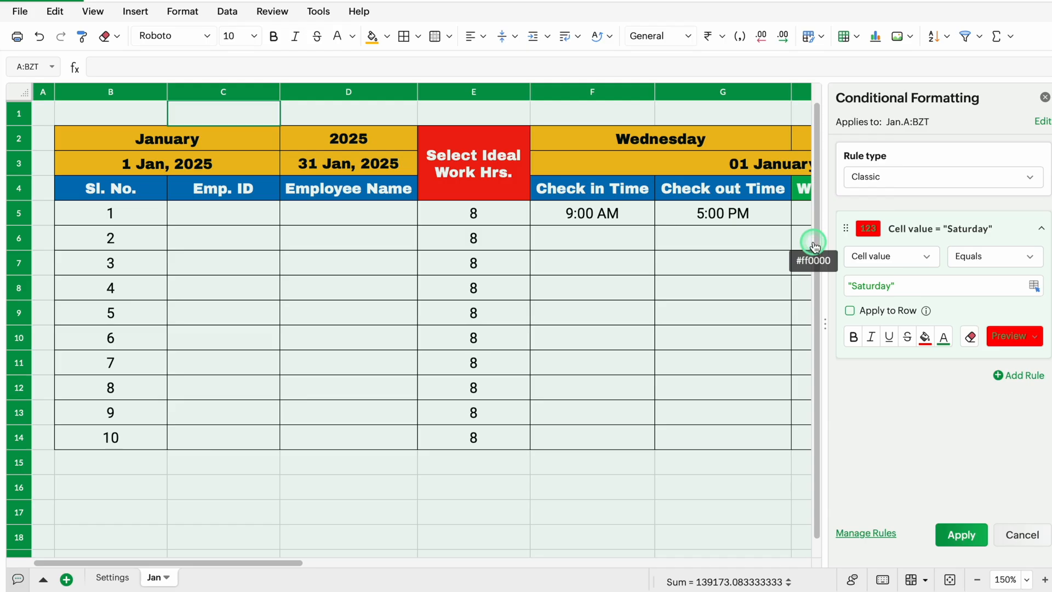
left_click(945, 338)
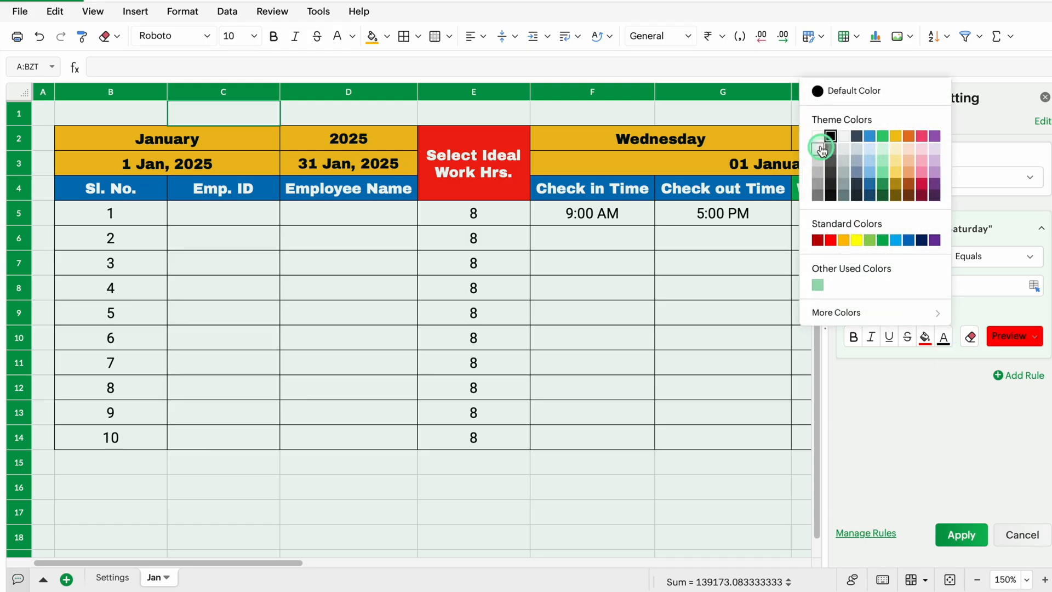
left_click(818, 137)
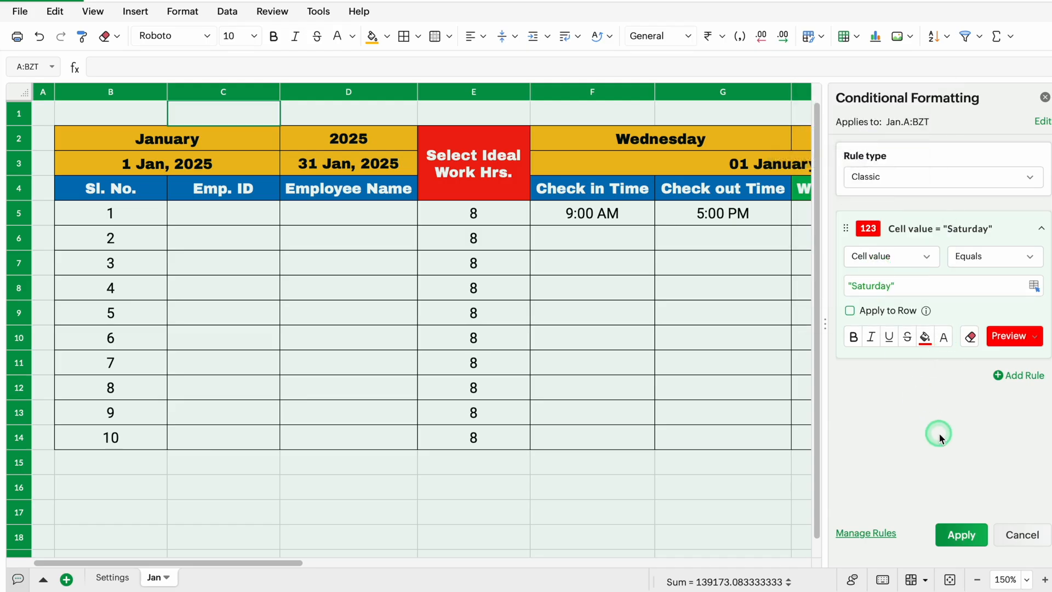
left_click(963, 535)
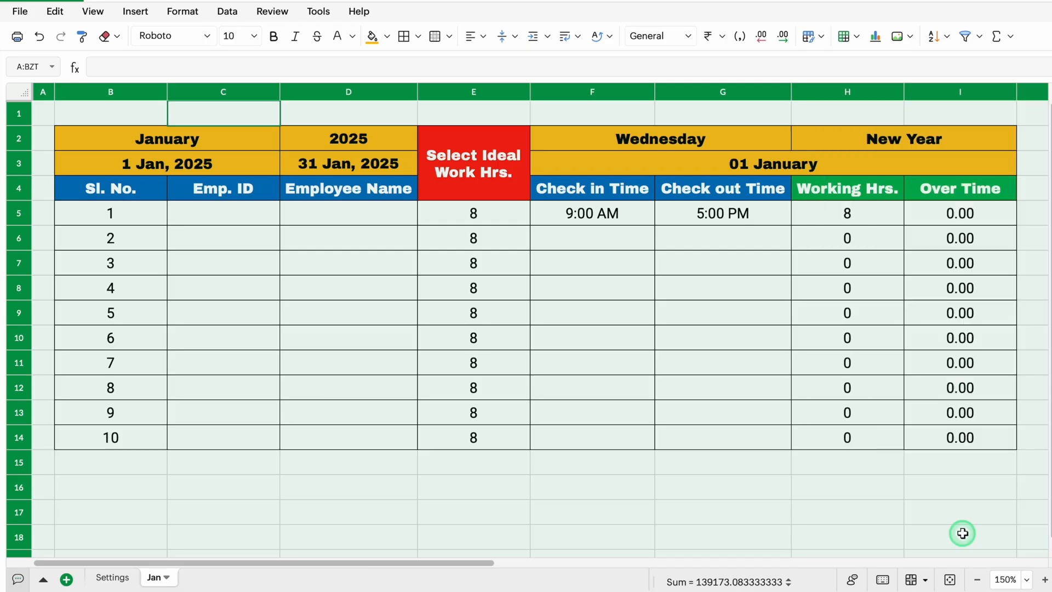
Duplicate the "Saturday" conditional formatting rule, change the copy's value to "Sunday", and apply it
left_click(183, 11)
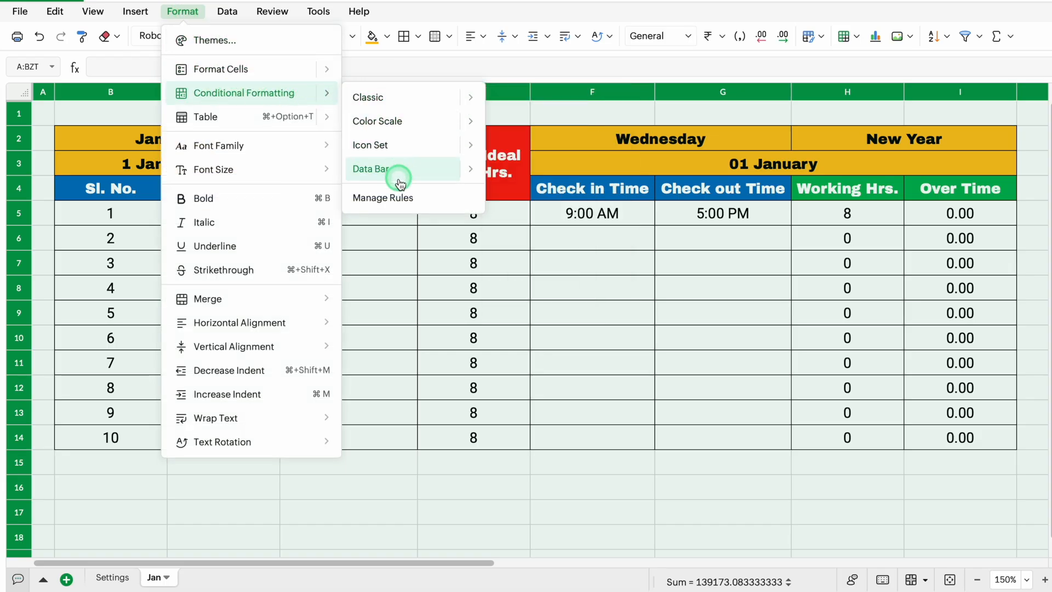
left_click(400, 200)
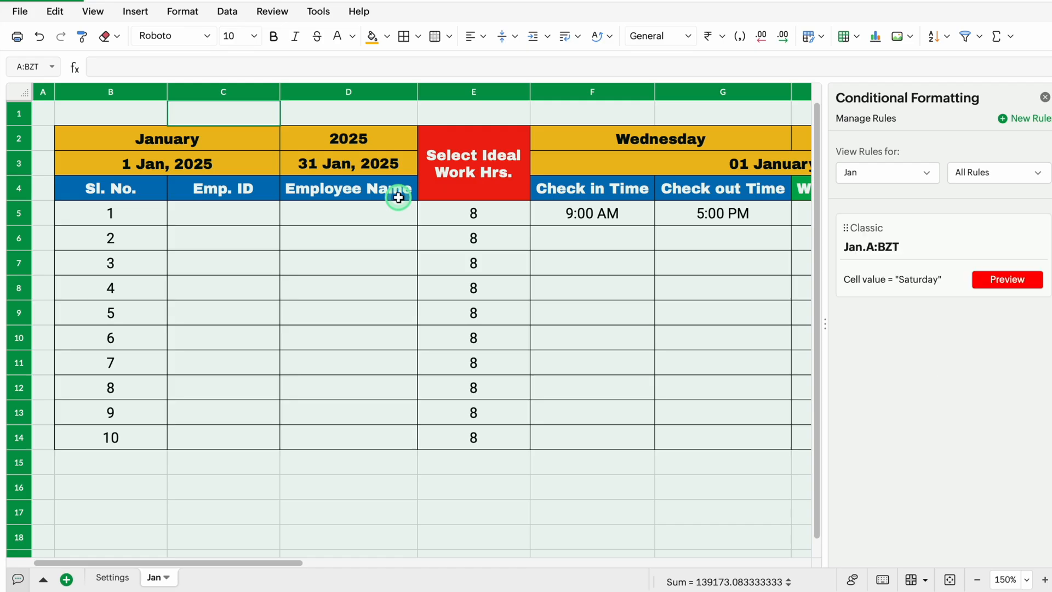
mouse_move(915, 268)
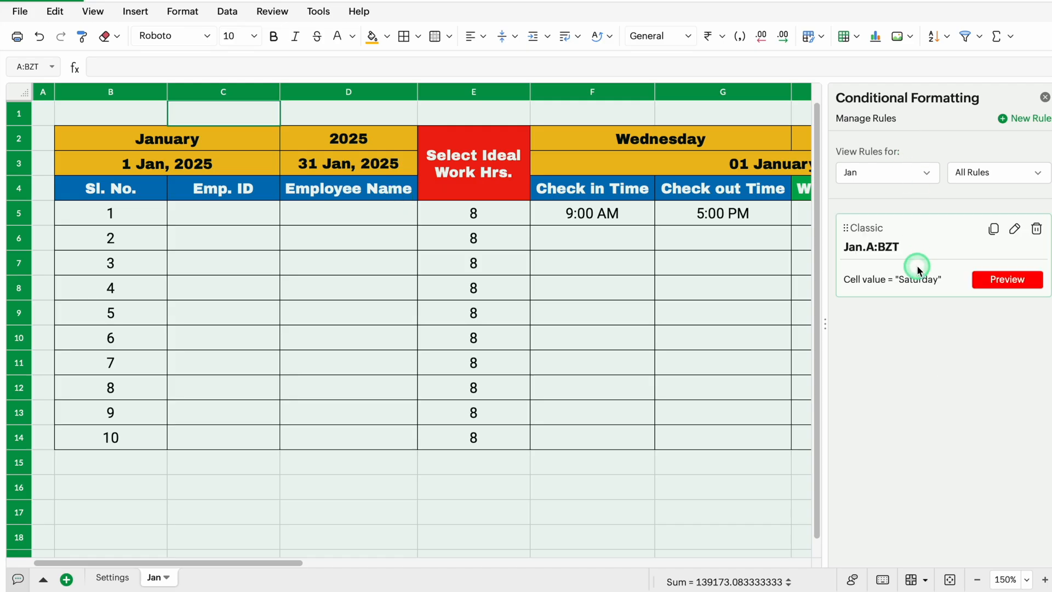
left_click(994, 230)
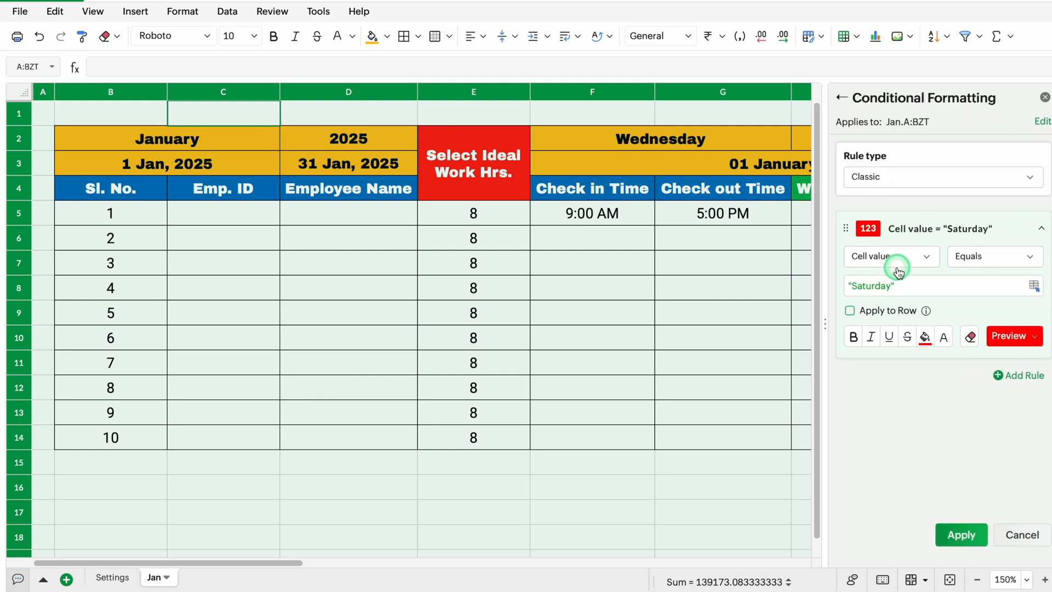
left_click_drag(889, 288, 858, 288)
left_click(861, 337)
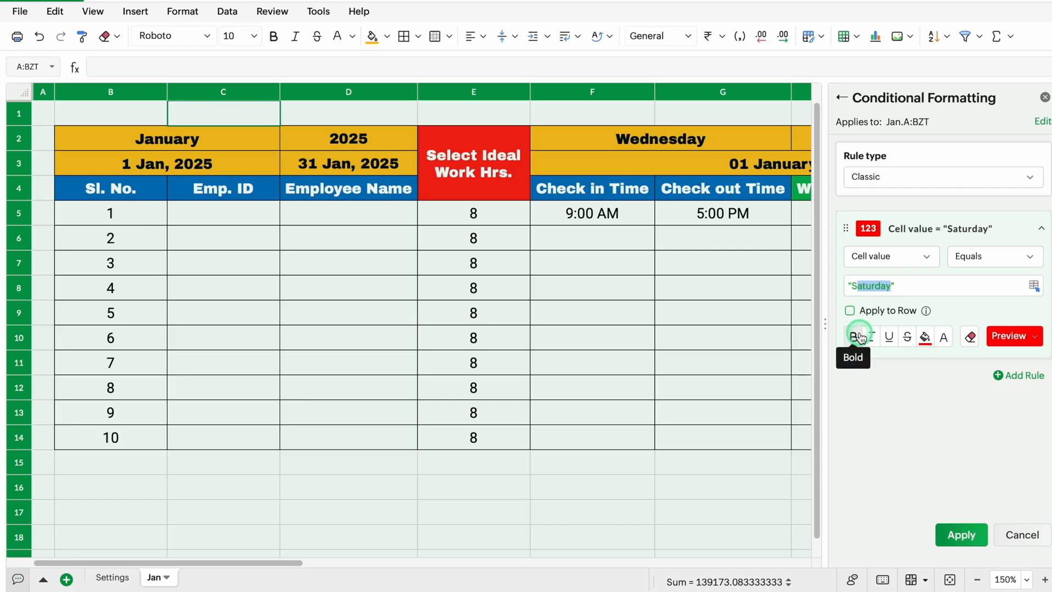
type("unday")
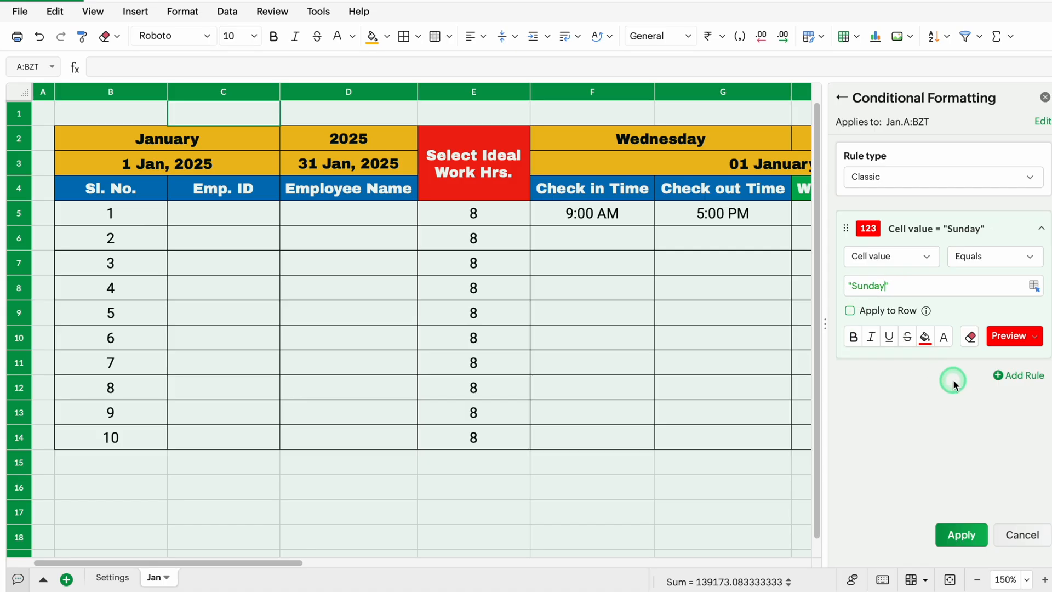
left_click(960, 534)
left_click(1041, 97)
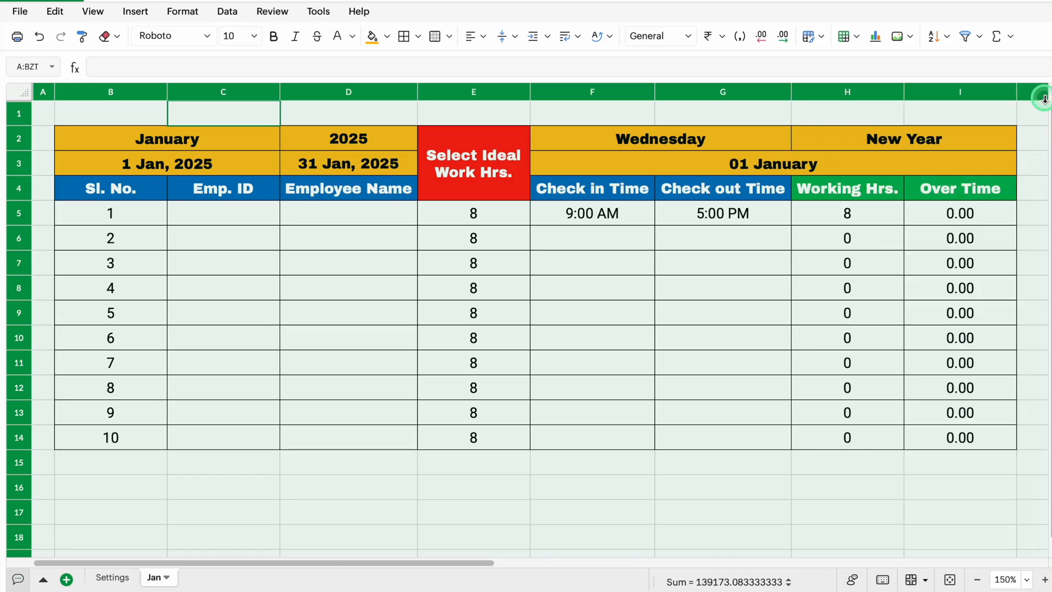
Copy the first day's block F2:I14 and paste it starting at J2
left_click(938, 138)
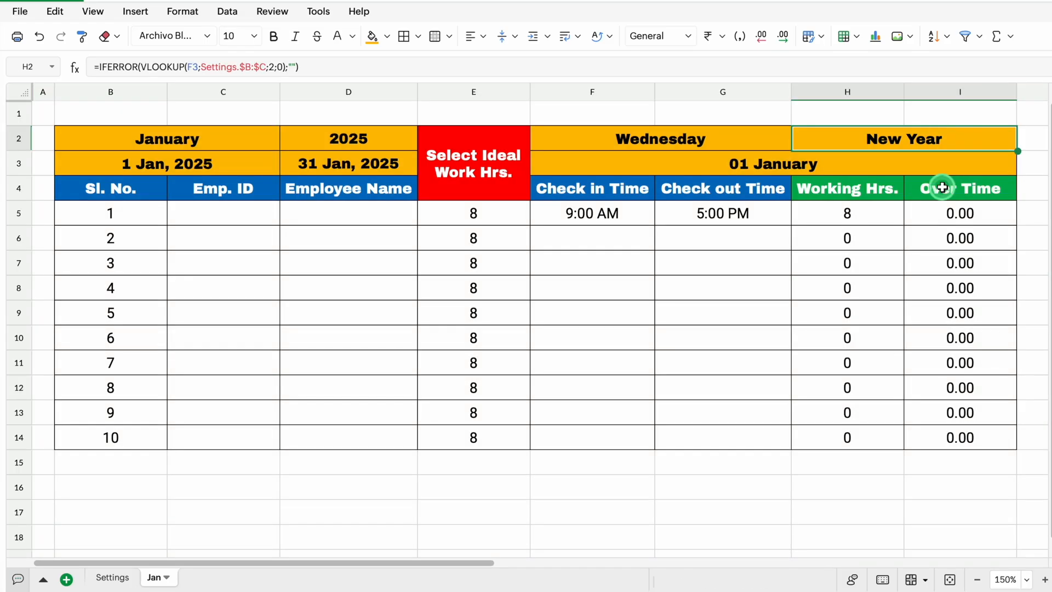
key("Right")
key("Right")
left_click(526, 134)
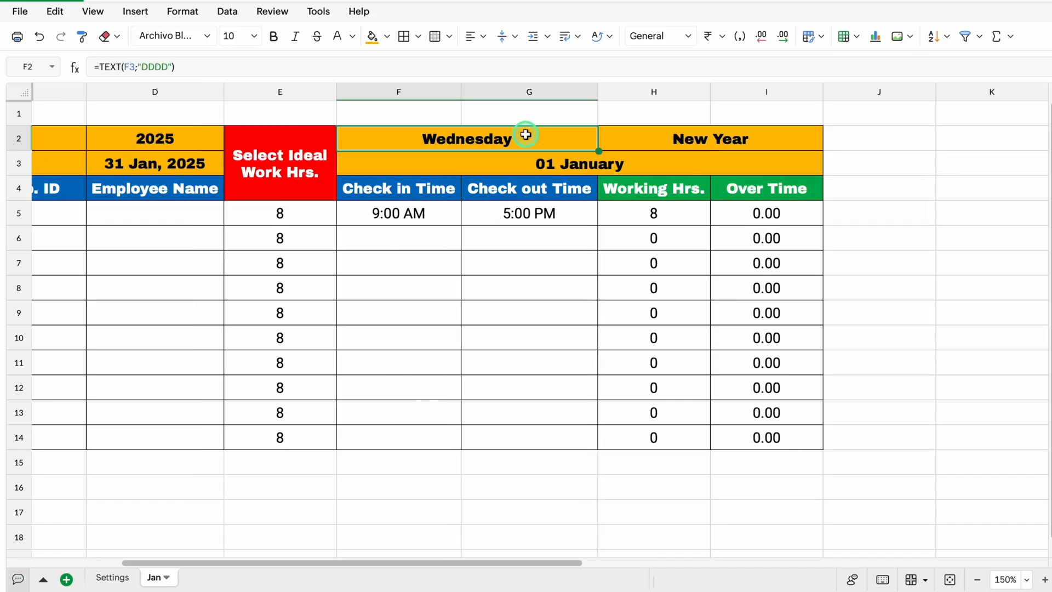
left_click_drag(526, 134, 725, 438)
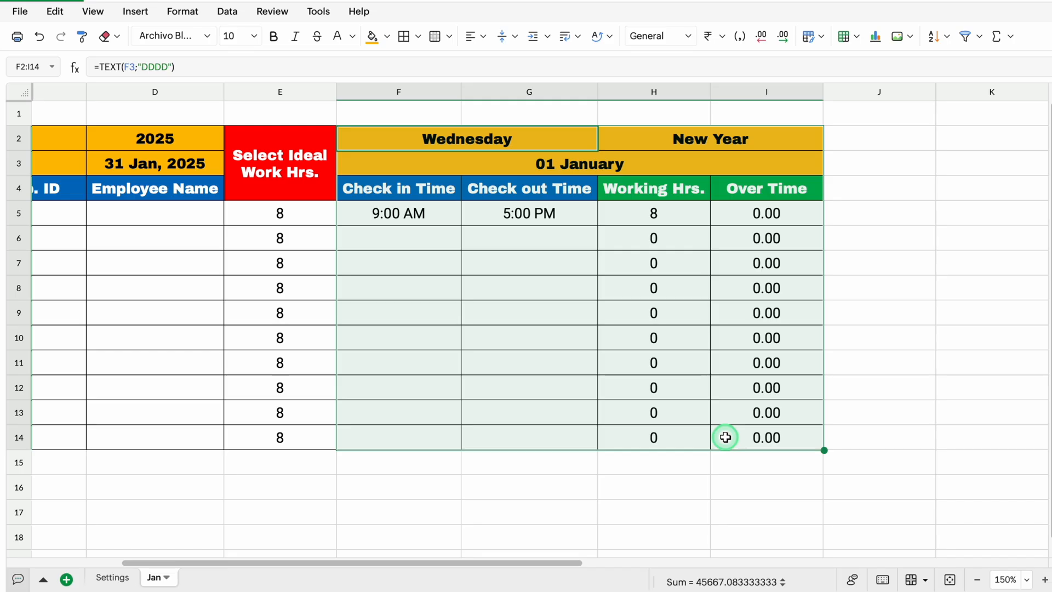
key("ctrl+c")
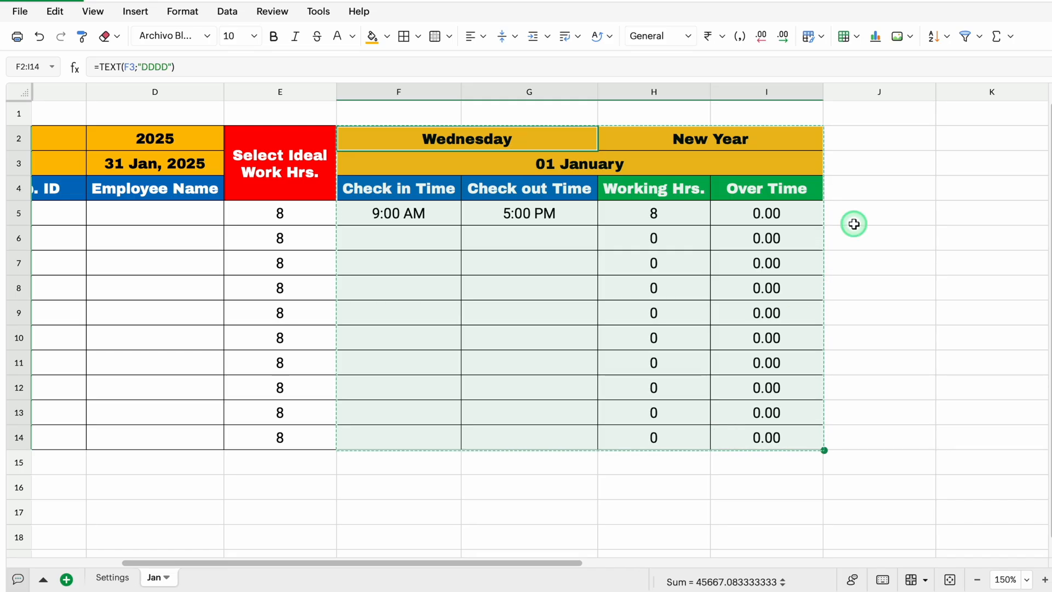
left_click(857, 143)
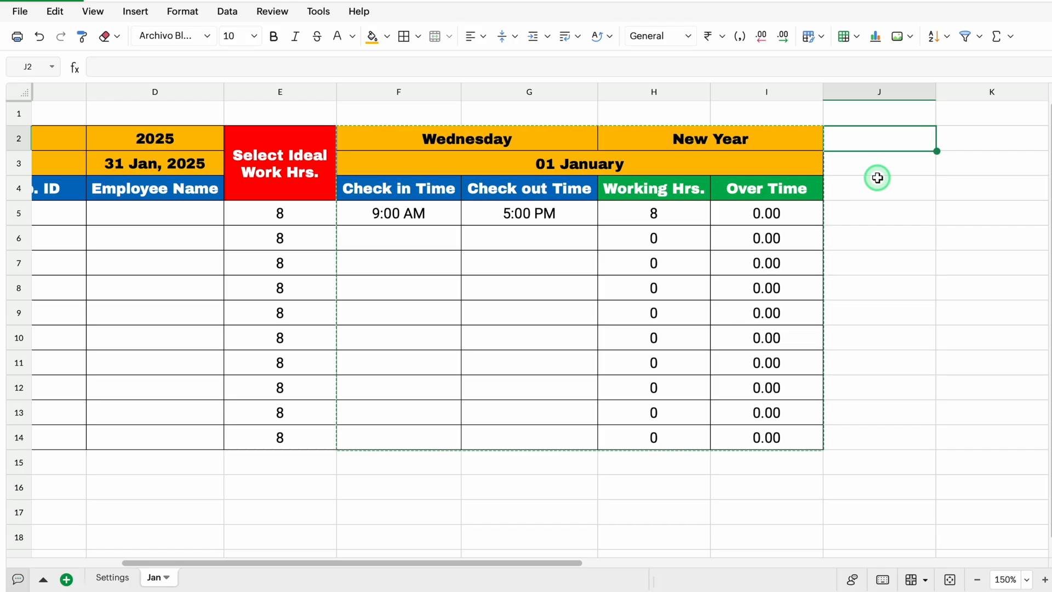
key("ctrl+v")
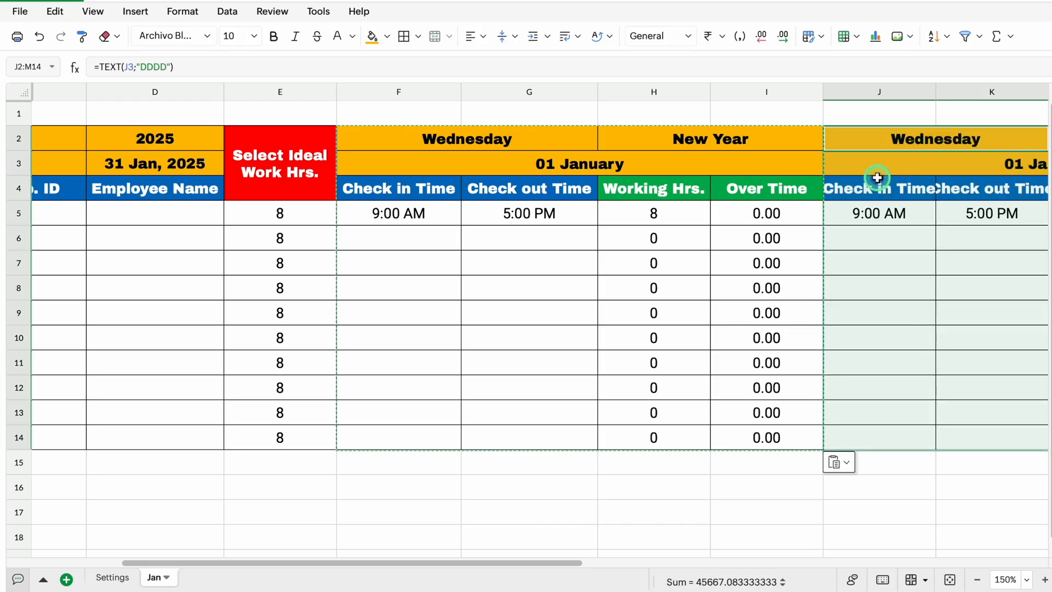
Clear the copied date formula from the second day's merged date cell J3
left_click_drag(544, 562, 708, 544)
scroll(708, 544, "right", 1)
left_click(639, 163)
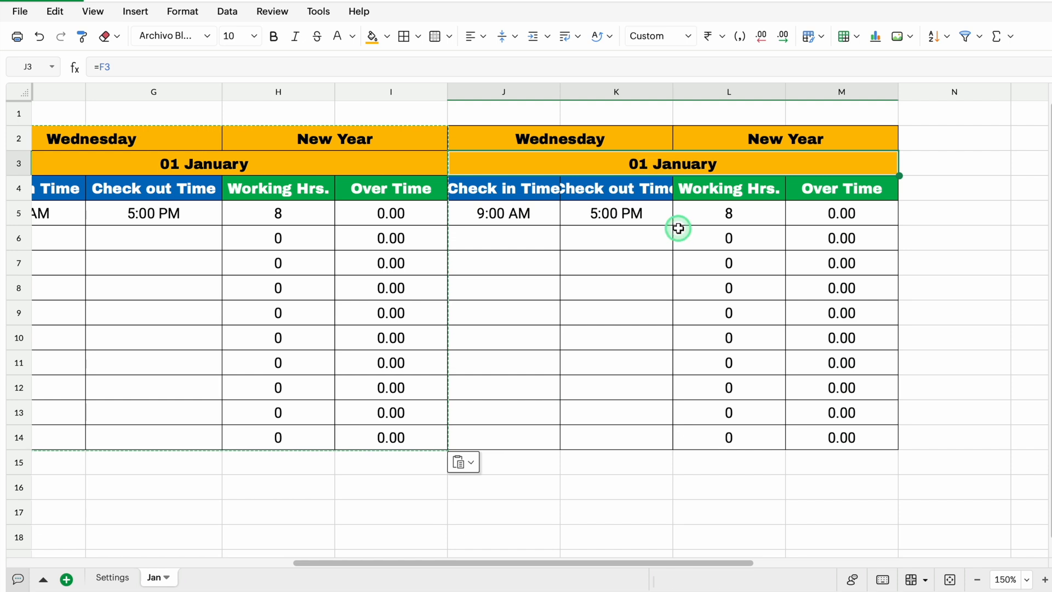
key("Delete")
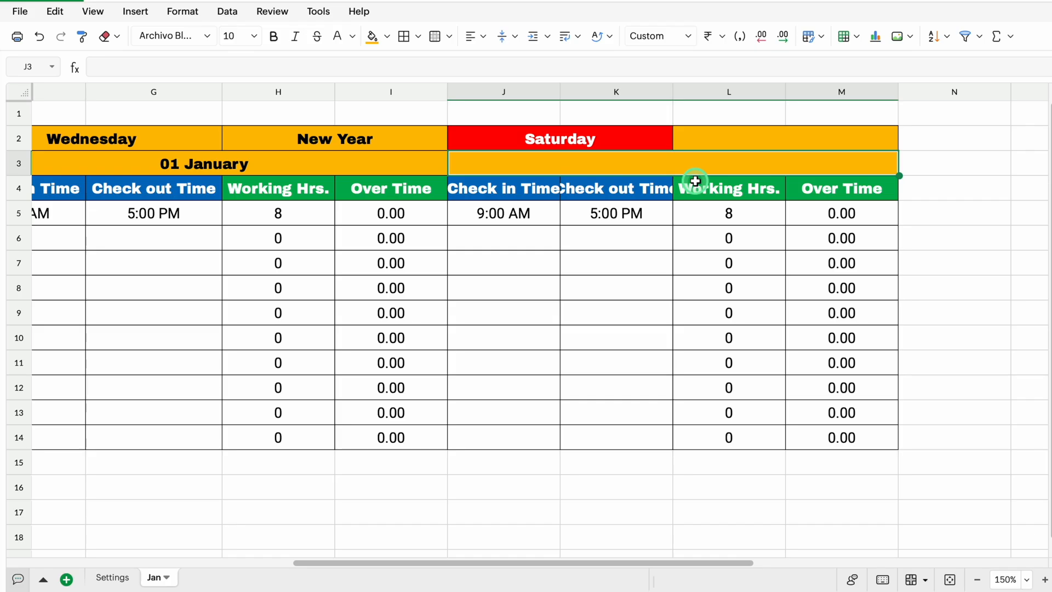
Start an IF formula in J3 that tests whether F3 is less than the fixed month-end date, F3<$D$3
type("=")
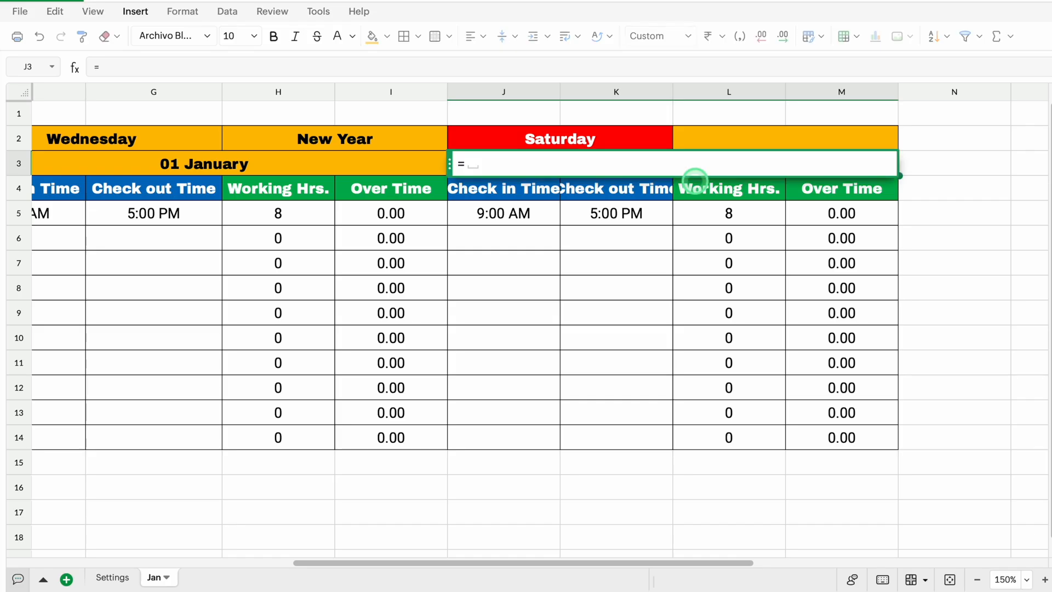
type("IF")
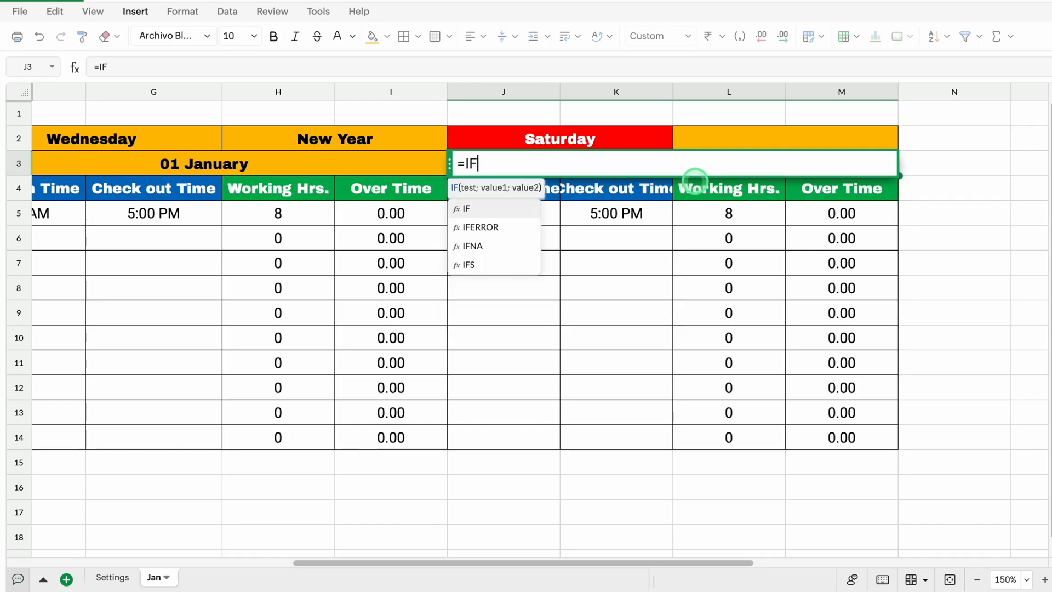
left_click(461, 208)
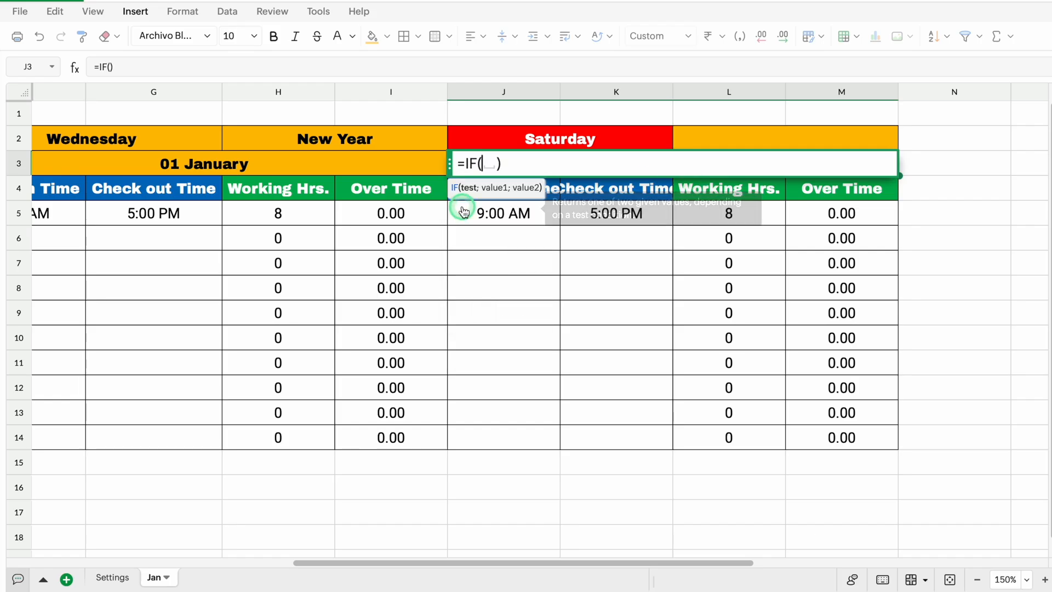
left_click(274, 162)
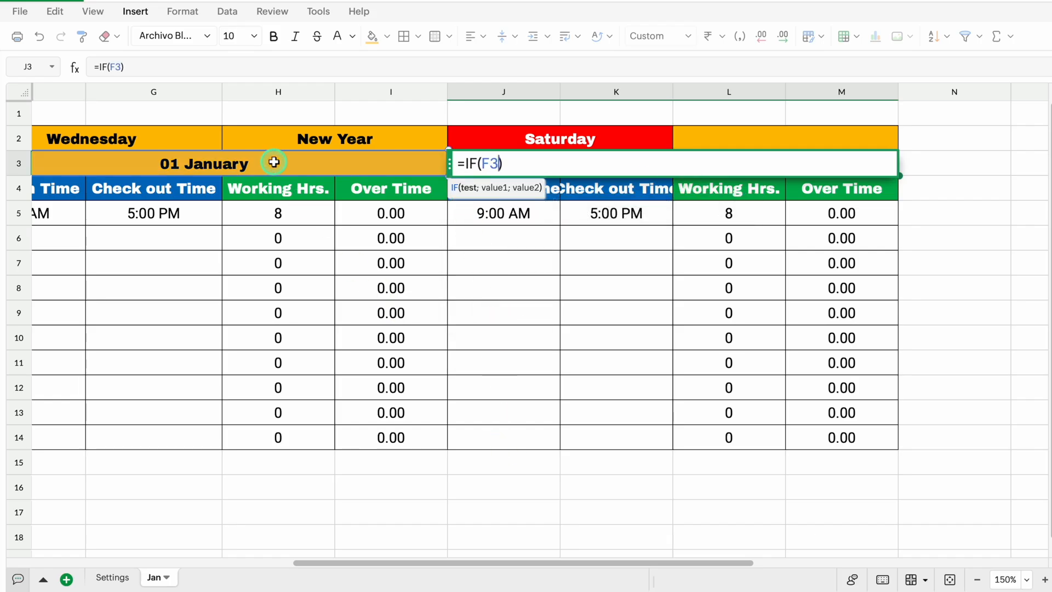
type("<")
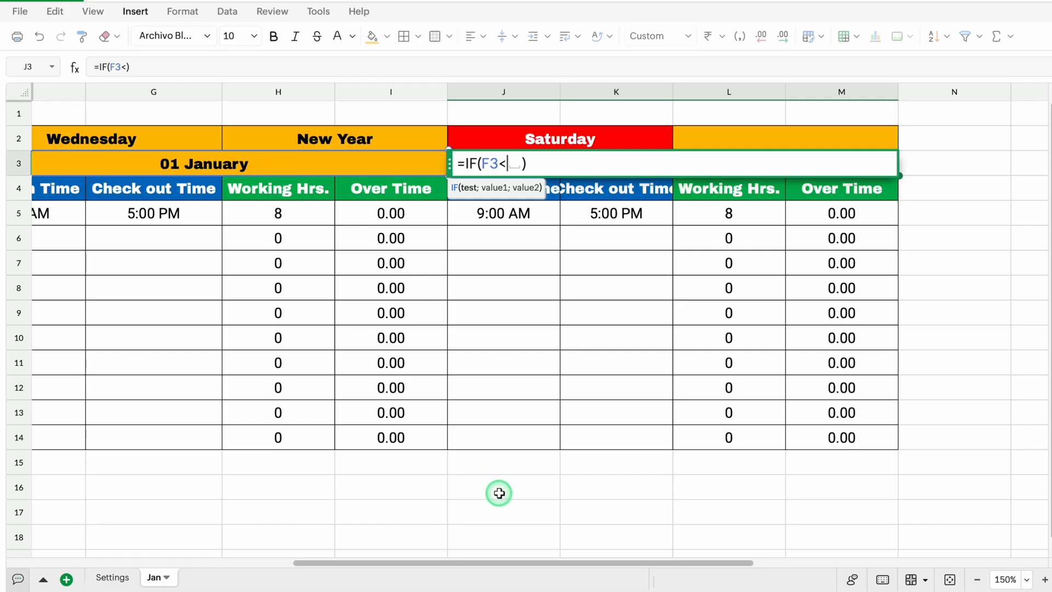
left_click_drag(524, 564, 324, 548)
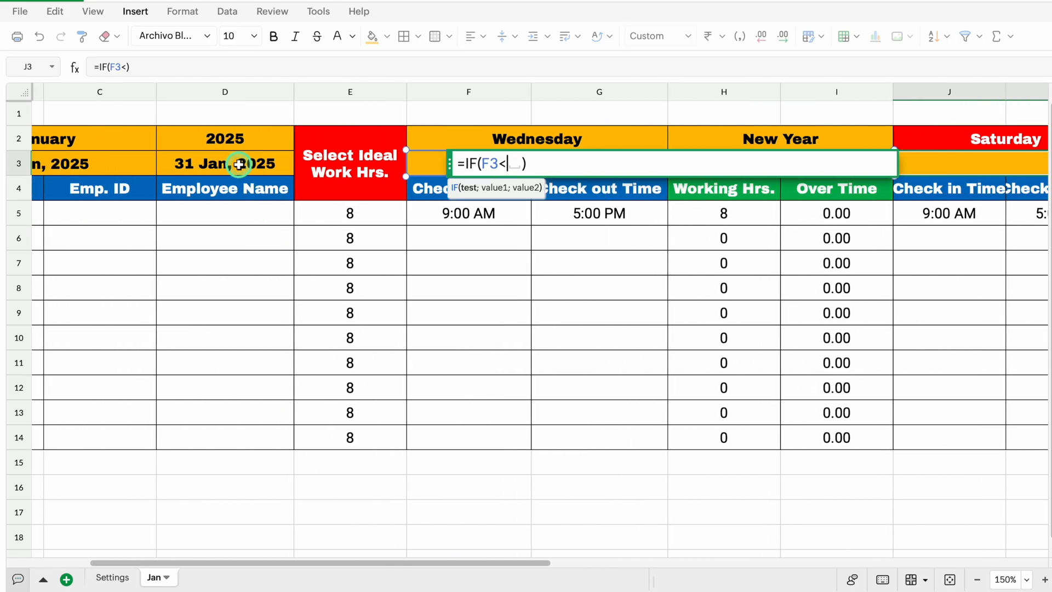
left_click(240, 164)
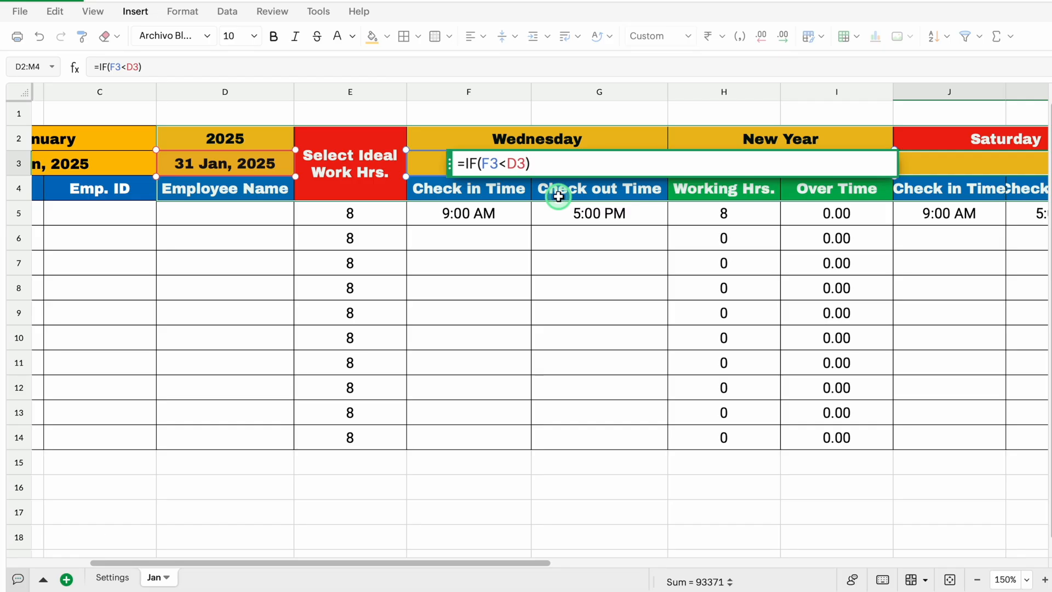
key("F4")
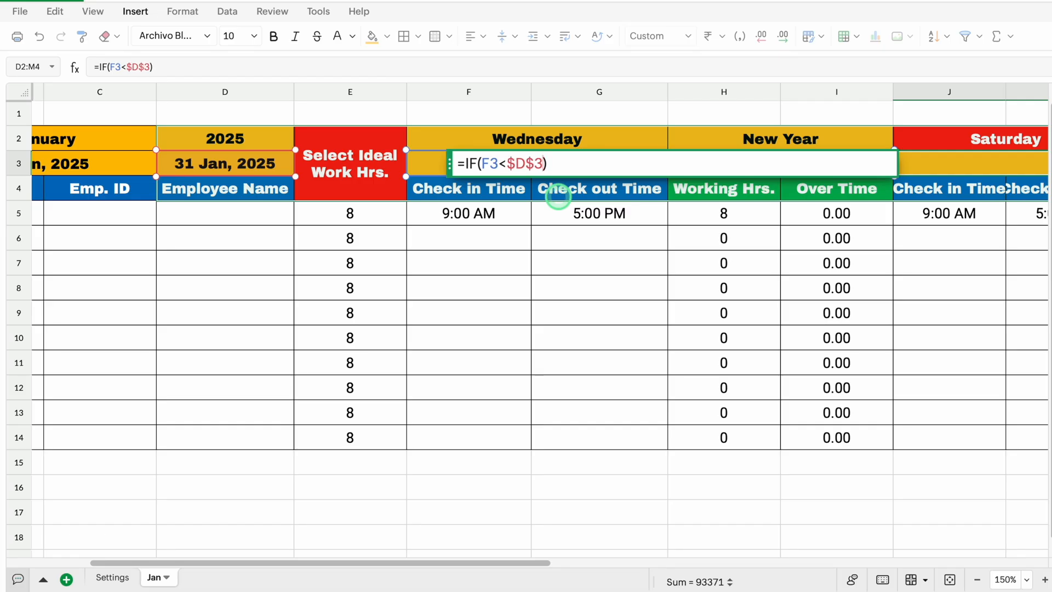
Complete the J3 formula with F3+1 as the true value and "" as the false value, and enter it
type(",")
left_click_drag(448, 163, 447, 274)
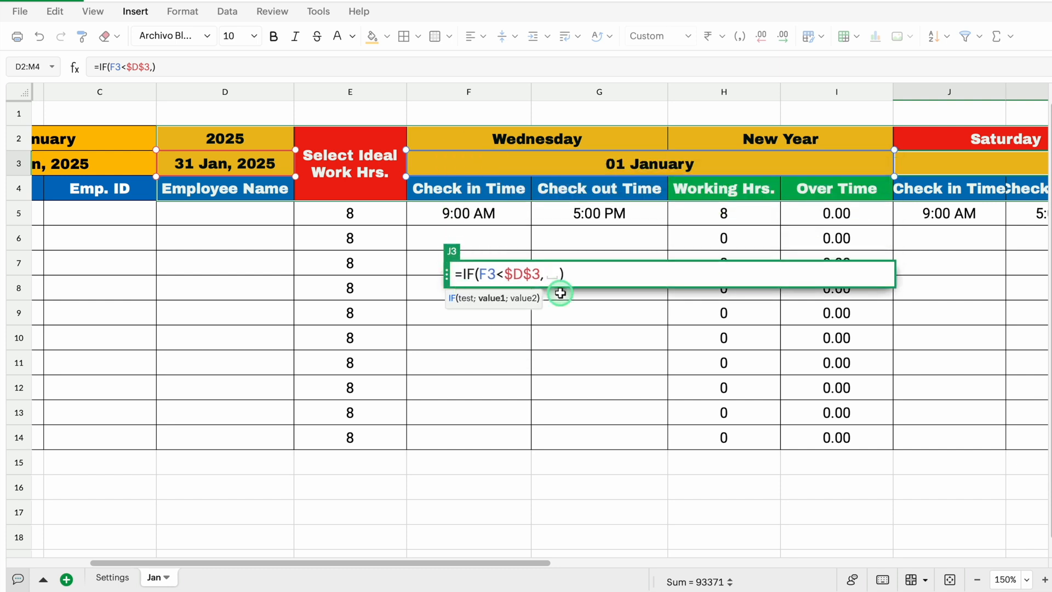
left_click(609, 163)
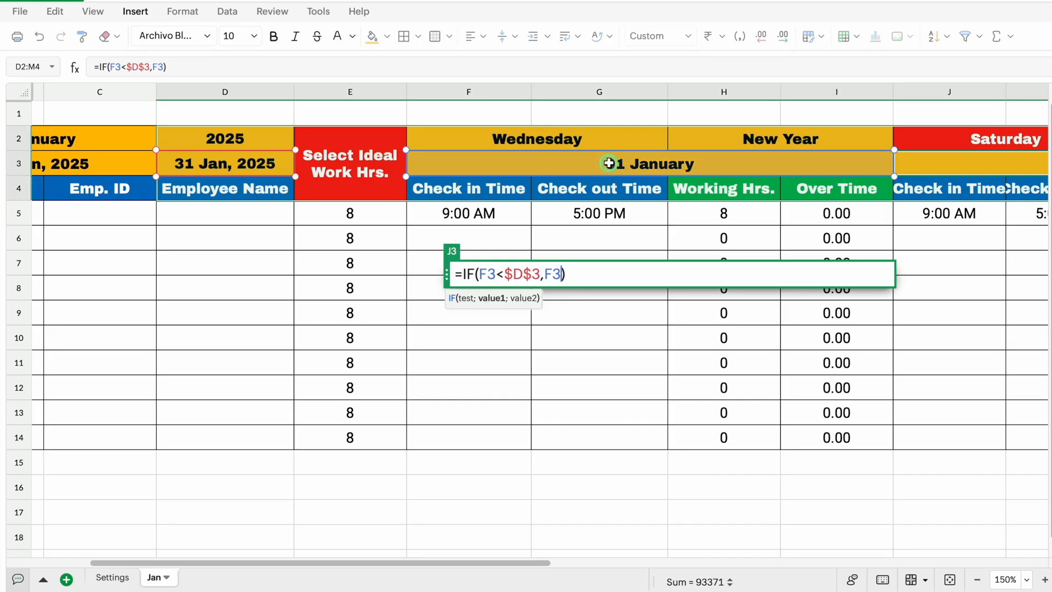
type("+1")
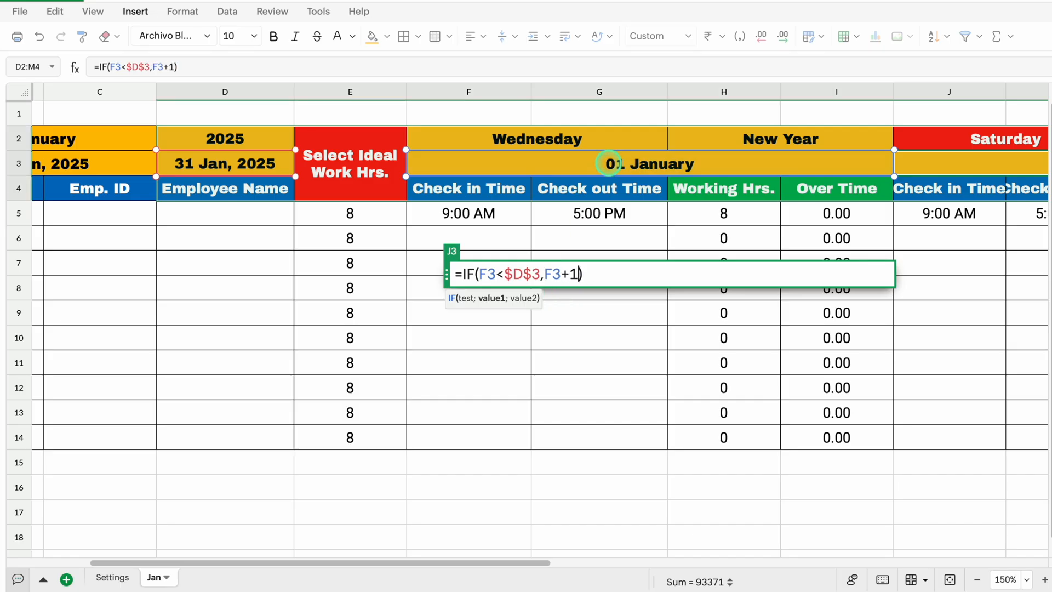
type(",")
type("\"\"")
key("Return")
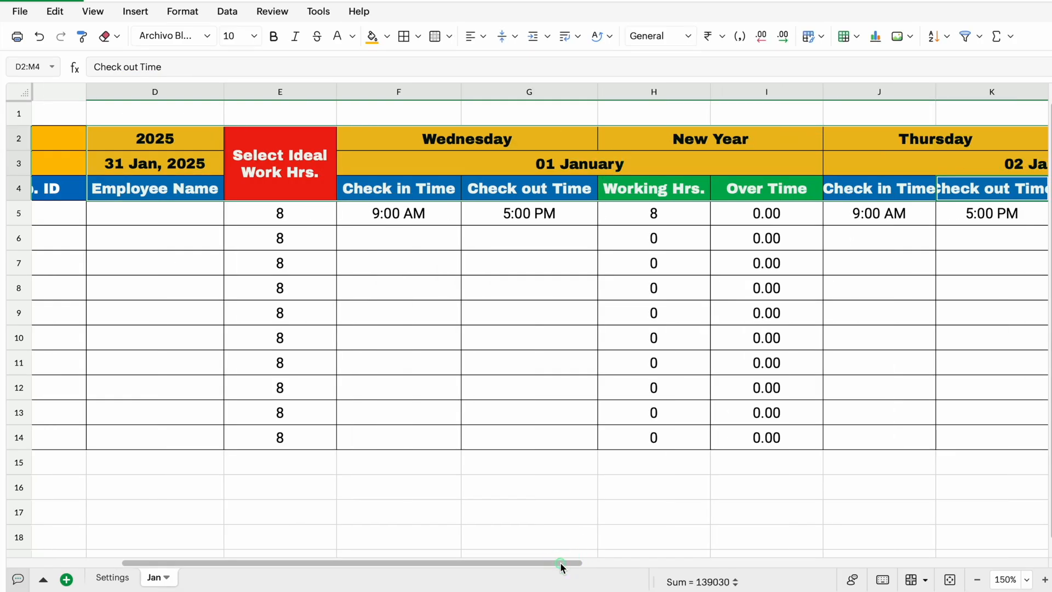
Autofit the widths of columns J to M to their header text
left_click_drag(560, 562, 760, 544)
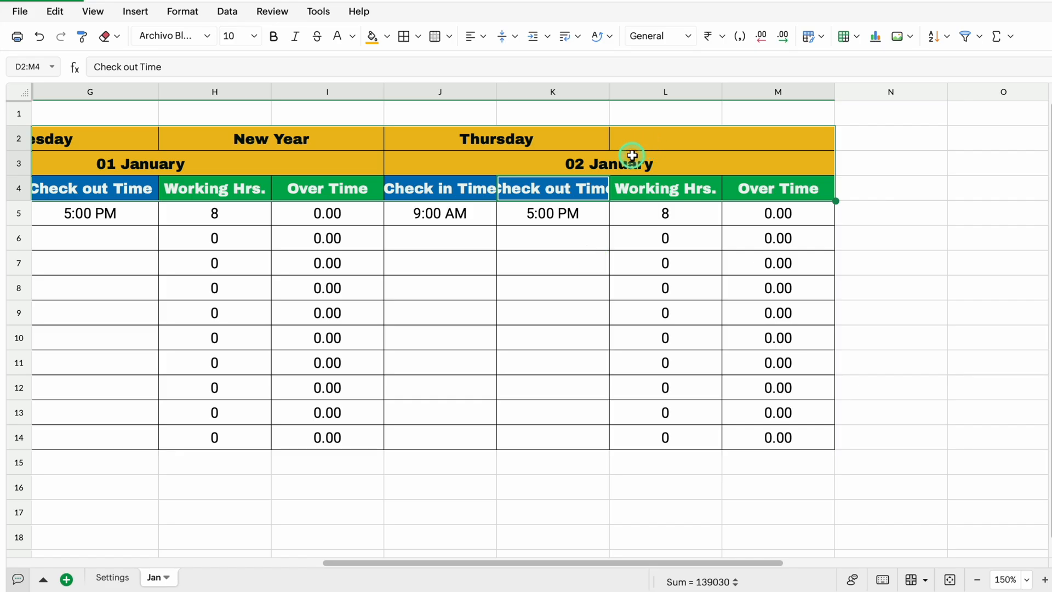
left_click(655, 138)
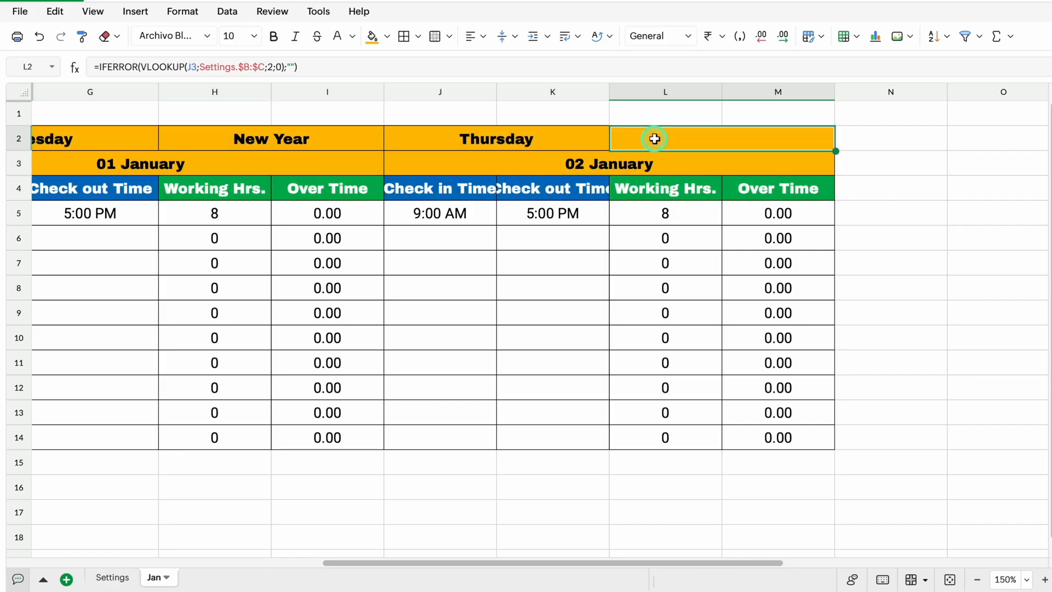
left_click_drag(442, 92, 728, 98)
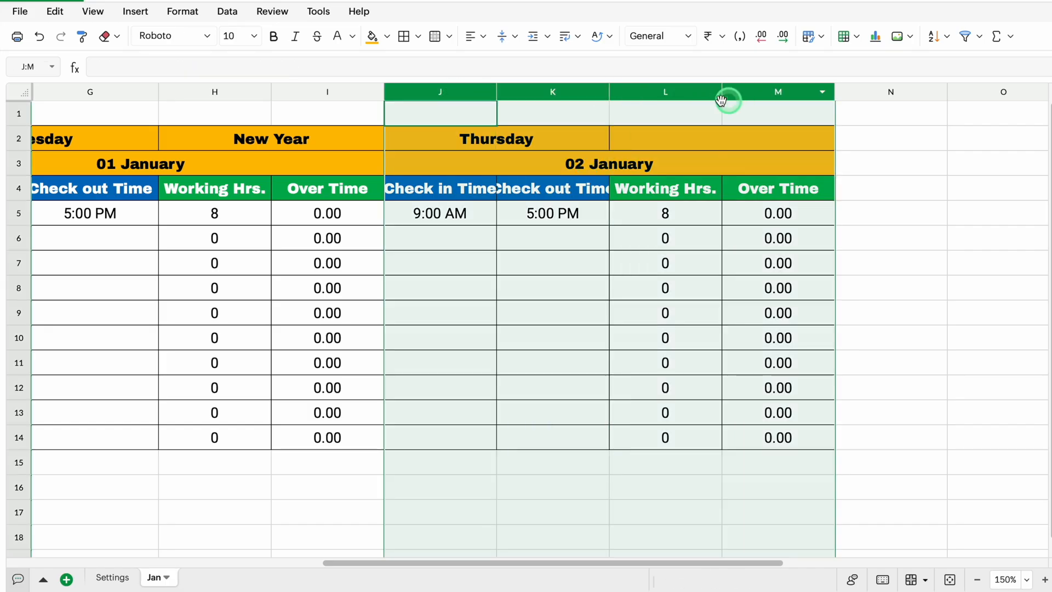
double_click(610, 90)
left_click(576, 263)
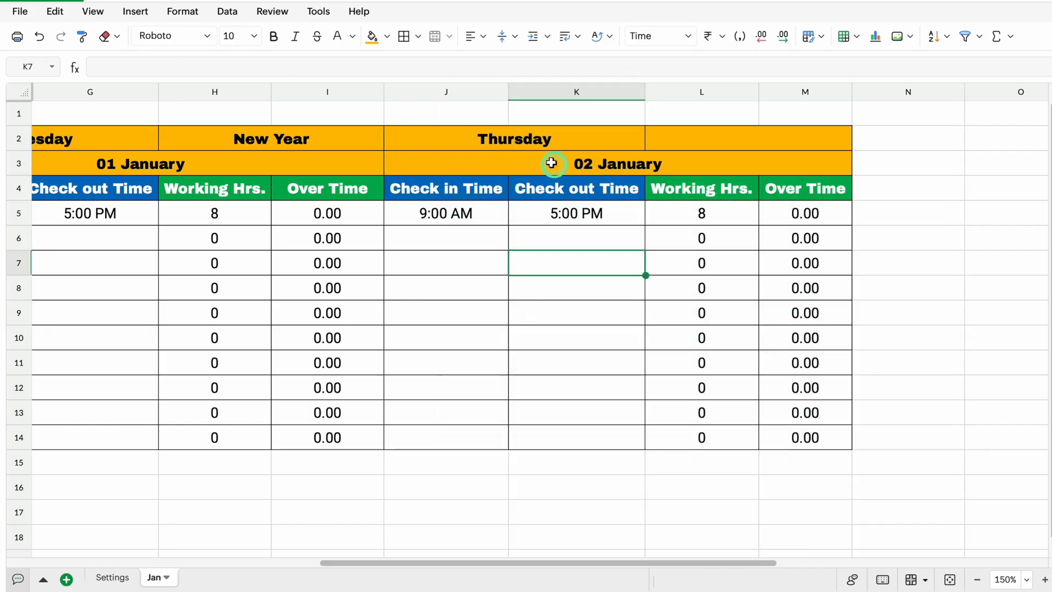
Fill the second day's block J2:M14 across the following columns through 31 January, ending at column DY
left_click(520, 138)
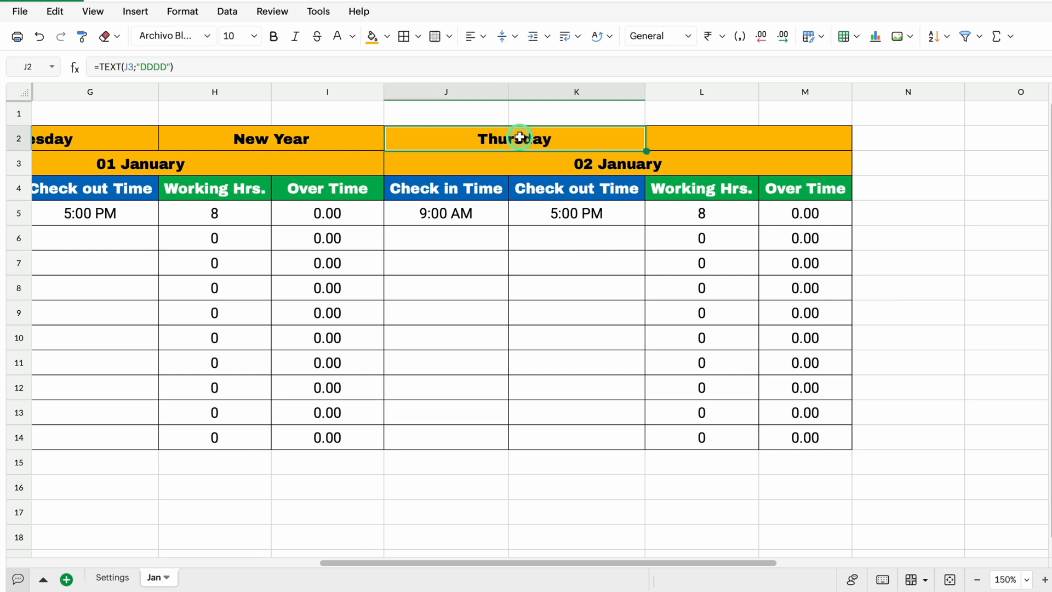
left_click_drag(520, 137, 753, 434)
left_click_drag(695, 563, 789, 562)
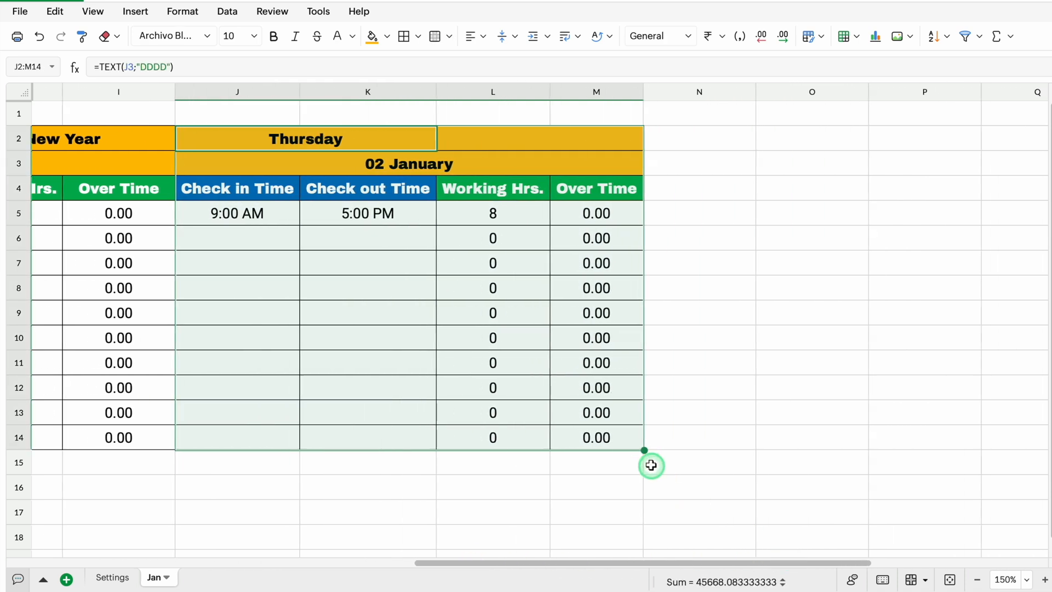
left_click_drag(651, 465, 1047, 454)
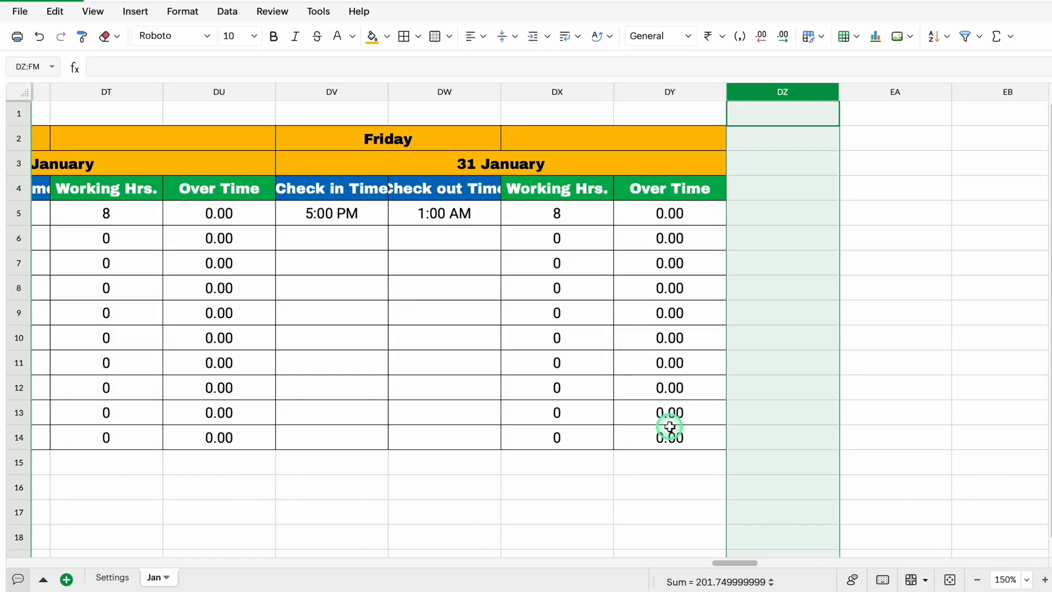
Copy the Working Hrs. and Over Time headers from DX4:DY4 and paste them at DZ4
left_click_drag(745, 562, 630, 560)
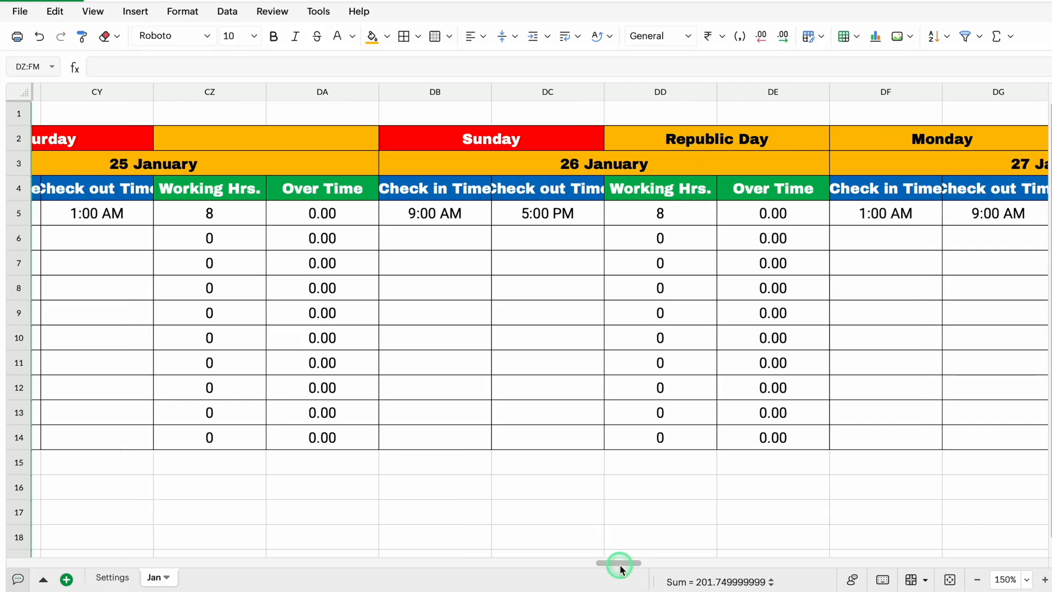
left_click_drag(619, 562, 750, 553)
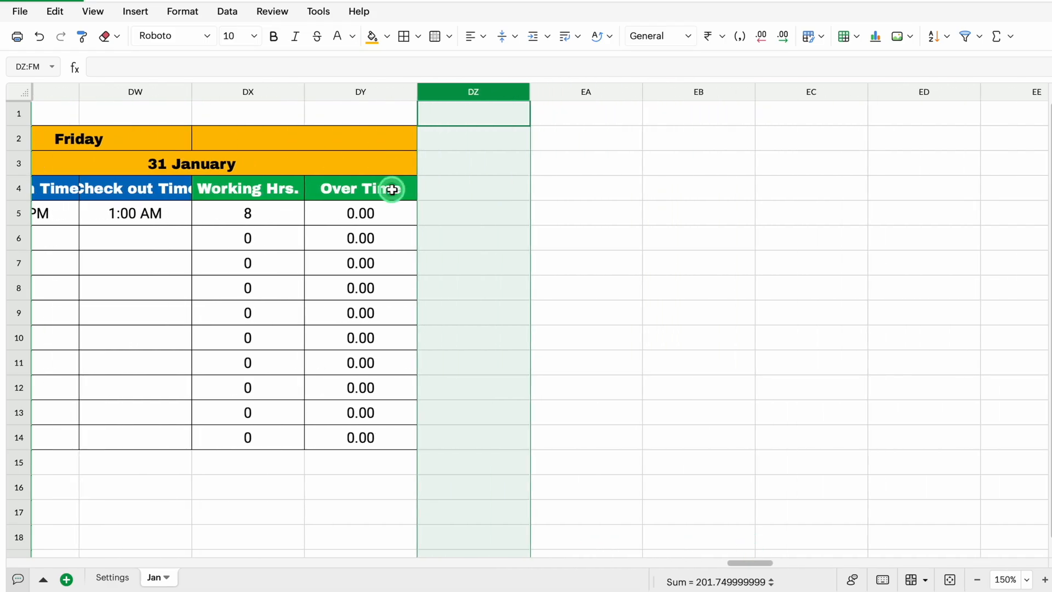
left_click(464, 192)
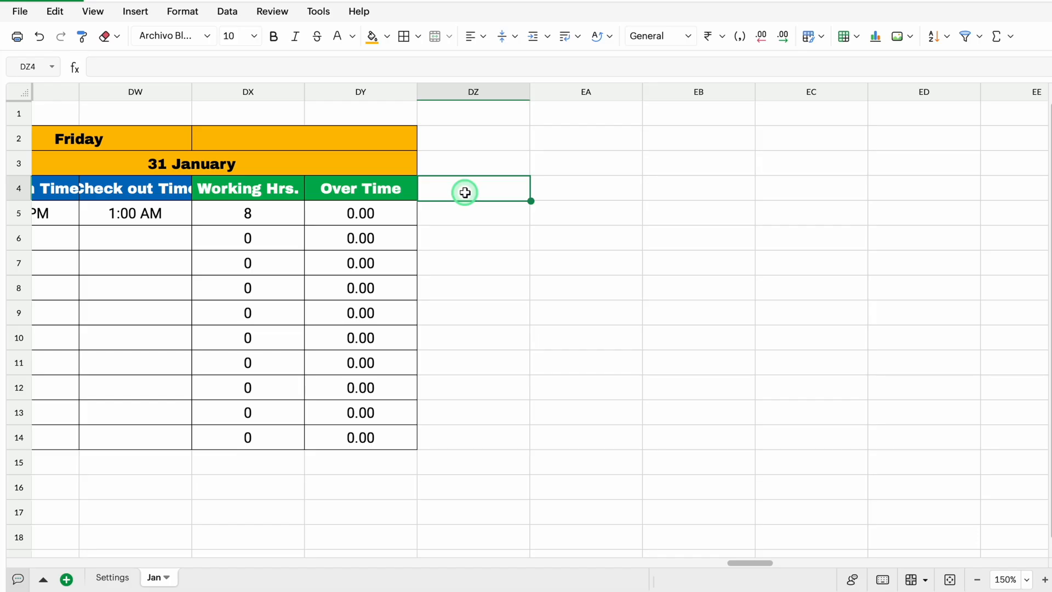
left_click_drag(294, 193, 351, 194)
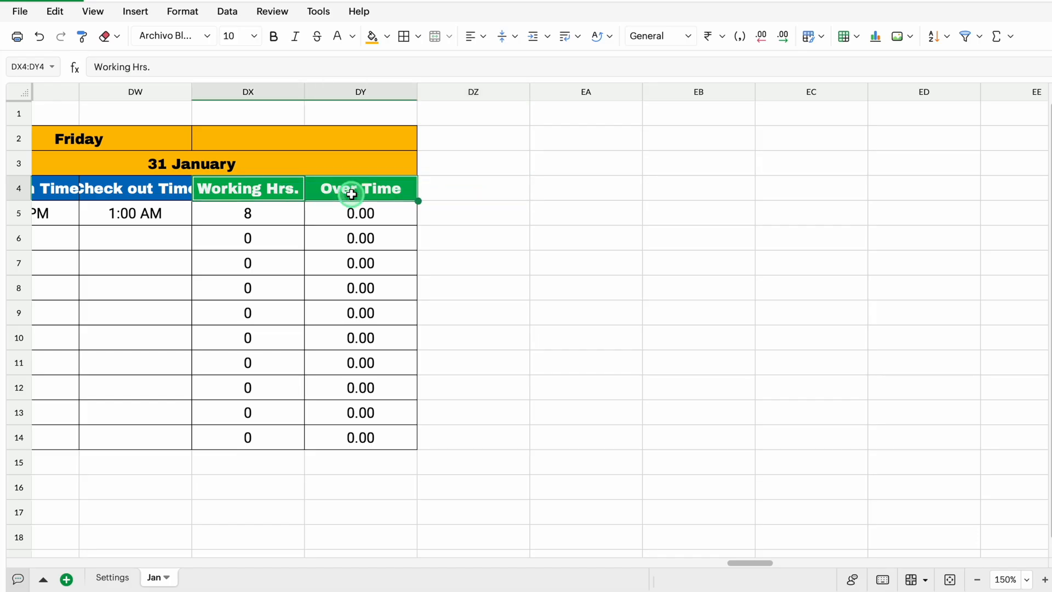
key("ctrl+c")
left_click(460, 188)
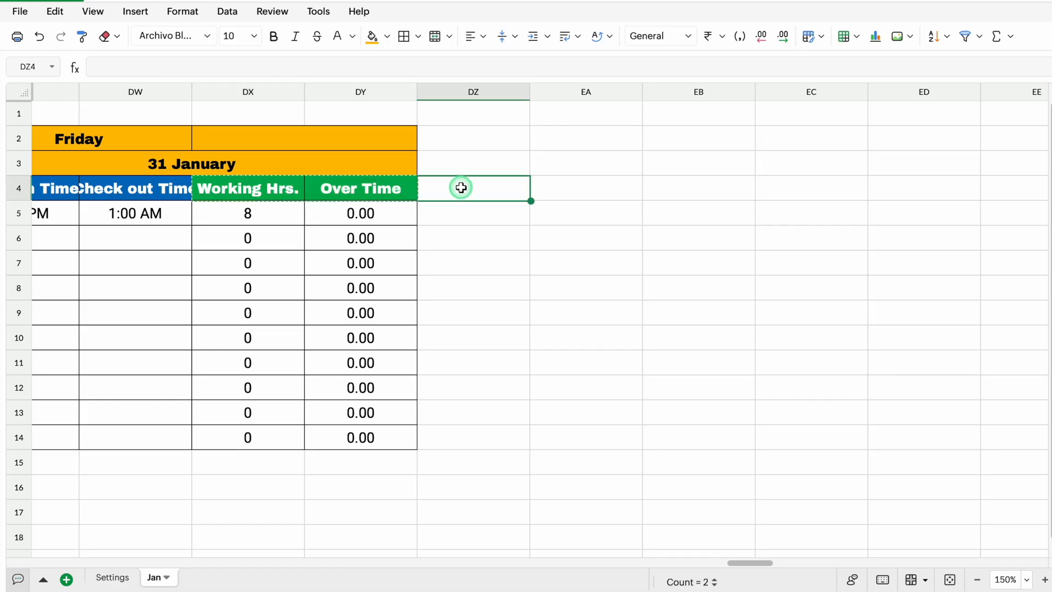
key("ctrl+v")
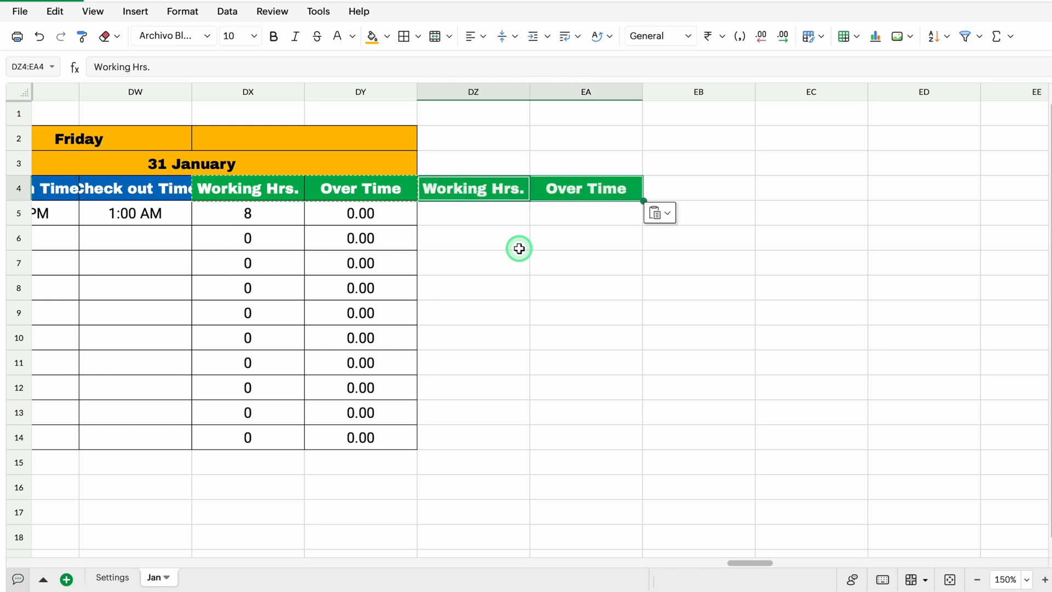
Give the pasted headers in DZ4:EA4 a red fill
left_click(478, 189)
left_click_drag(480, 191, 563, 190)
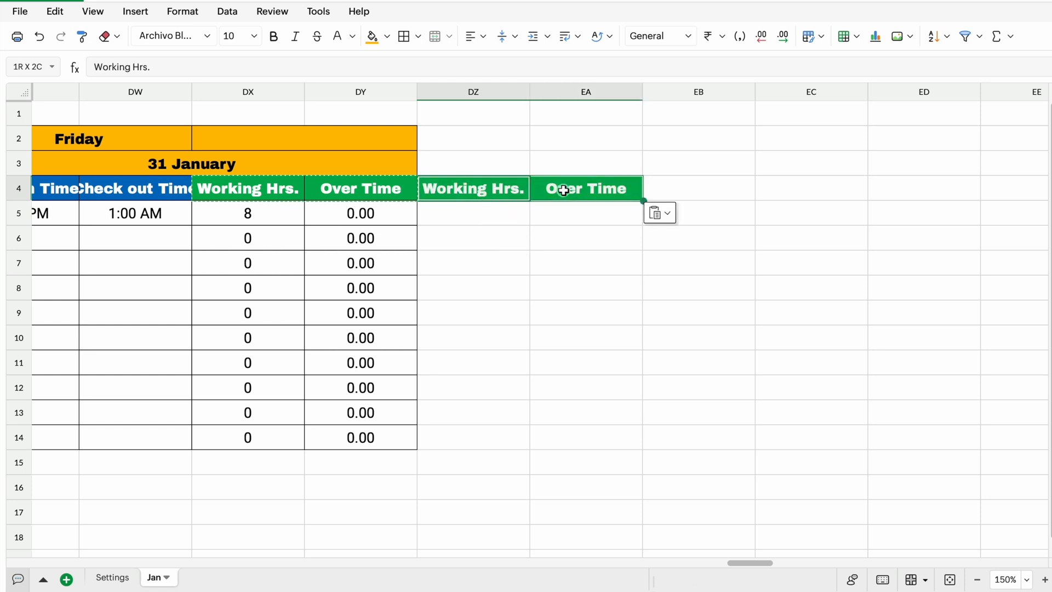
left_click(389, 38)
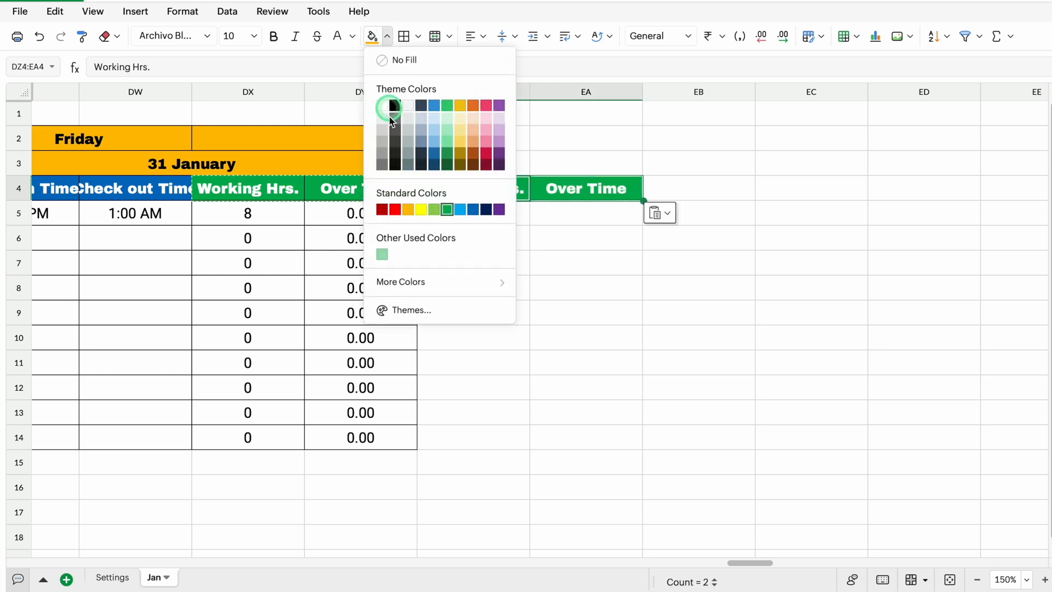
left_click(391, 209)
Merge DZ2:EA3 above the red headers and enter the title TOTAL in it
left_click(474, 161)
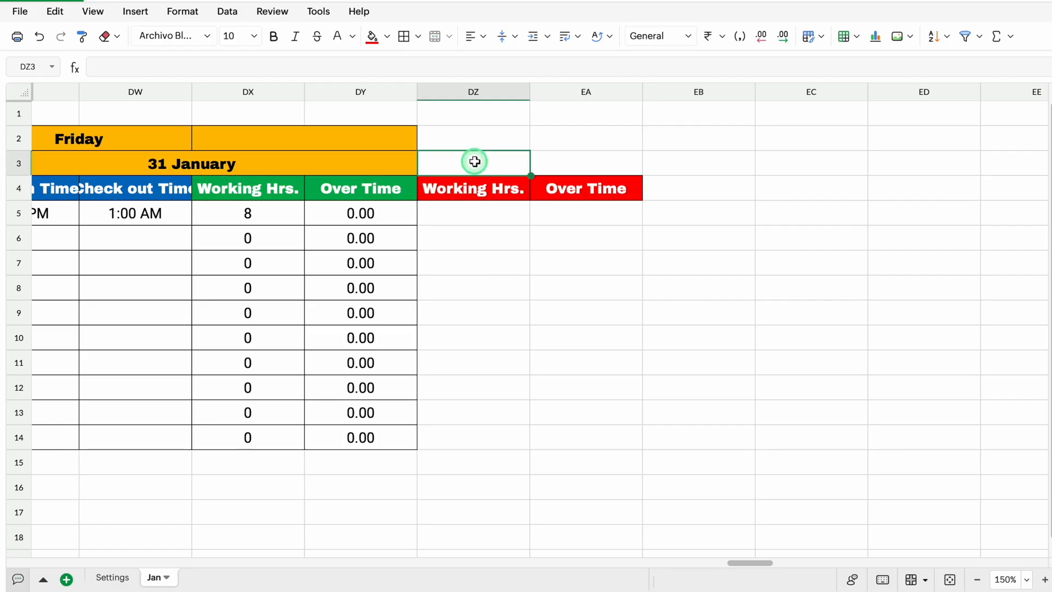
left_click_drag(475, 160, 567, 141)
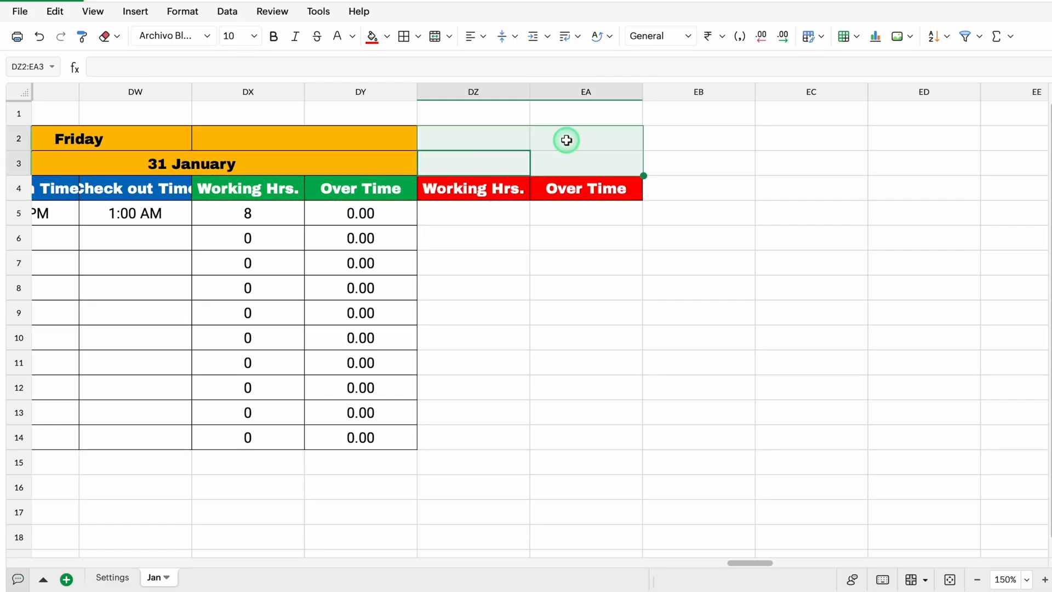
left_click(435, 38)
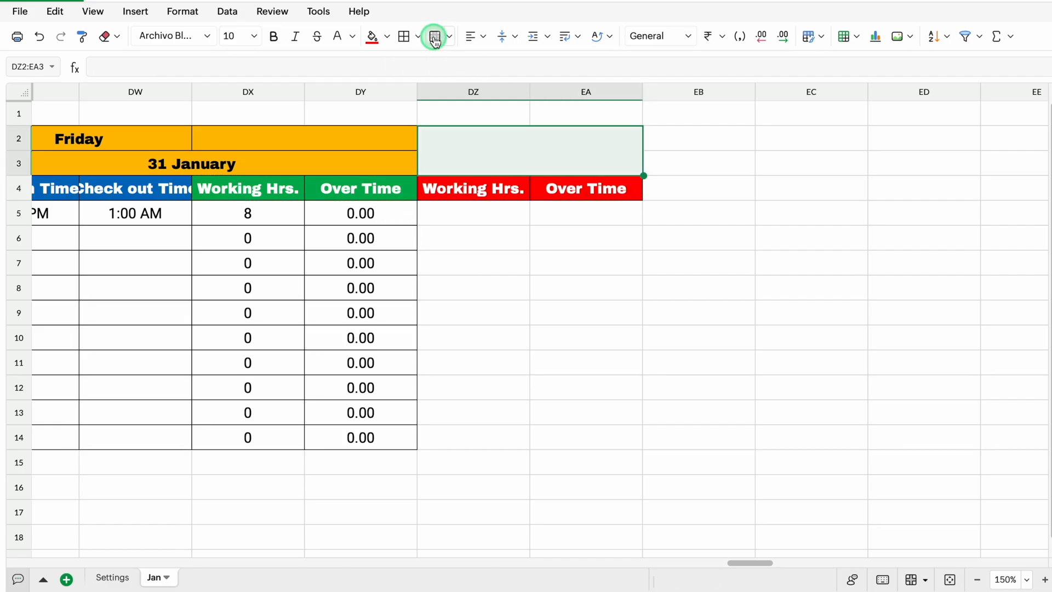
left_click(502, 146)
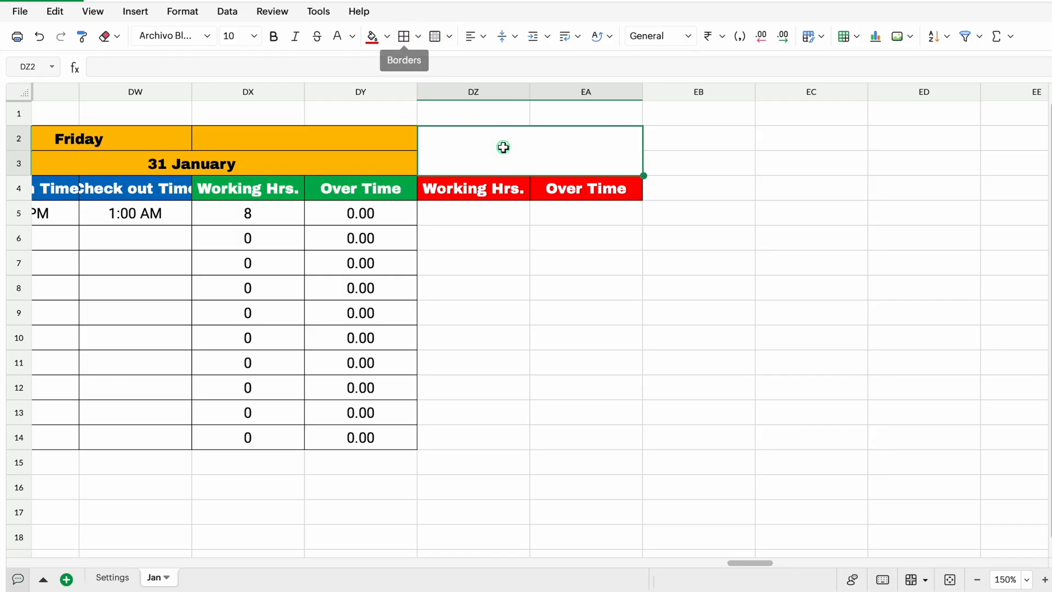
type("TOTAL")
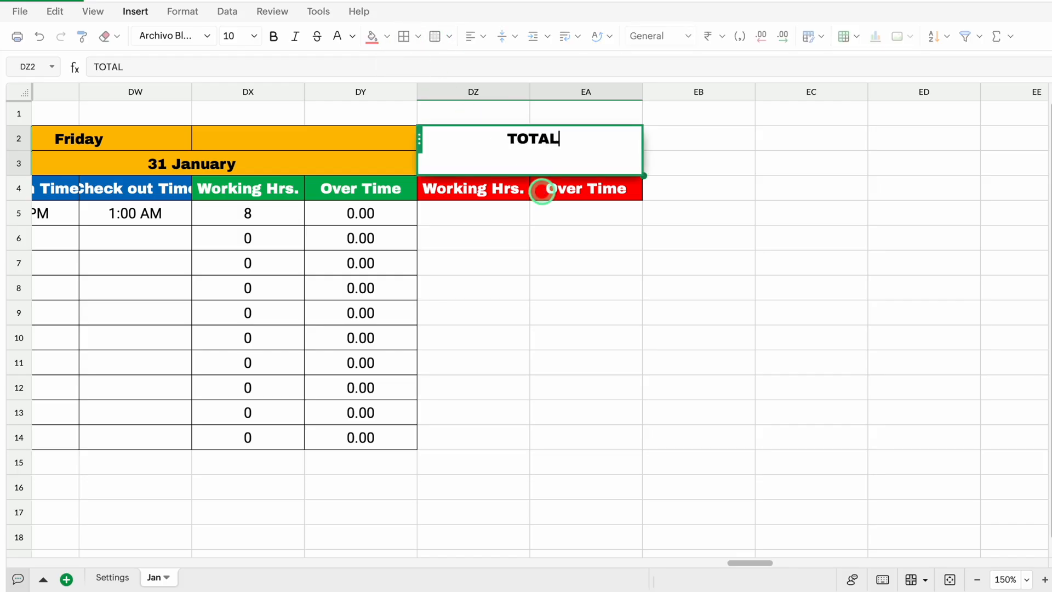
key("Return")
left_click(536, 151)
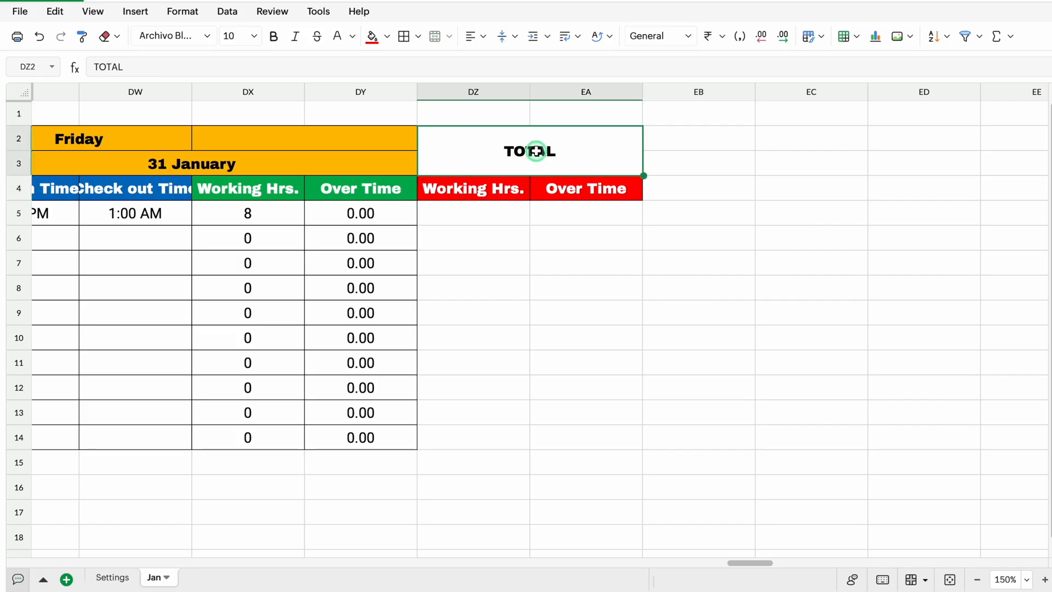
Format the TOTAL title with a blue fill, white text and font size 16
left_click(387, 36)
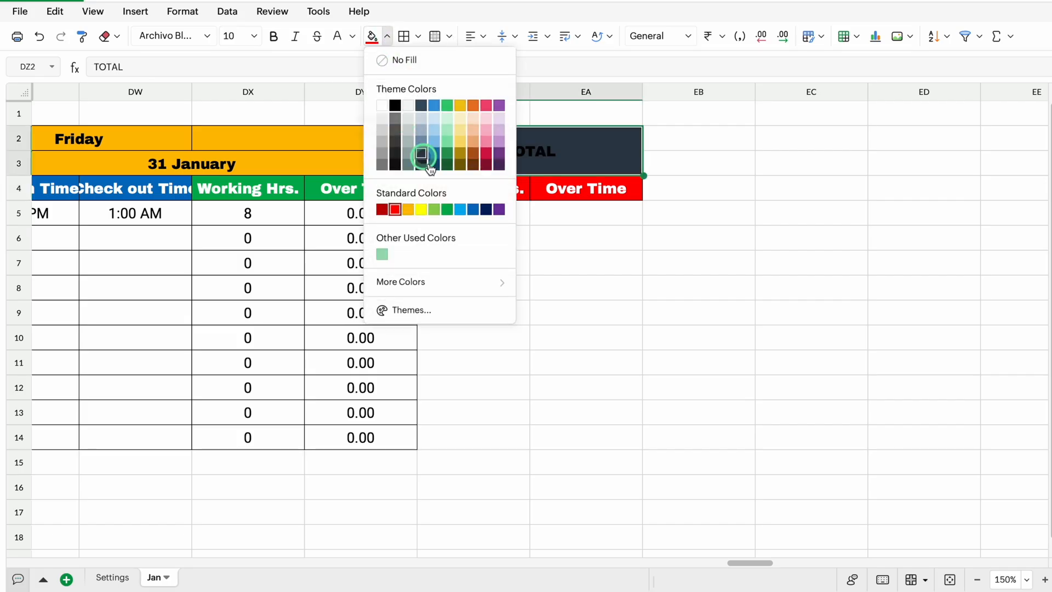
left_click(474, 210)
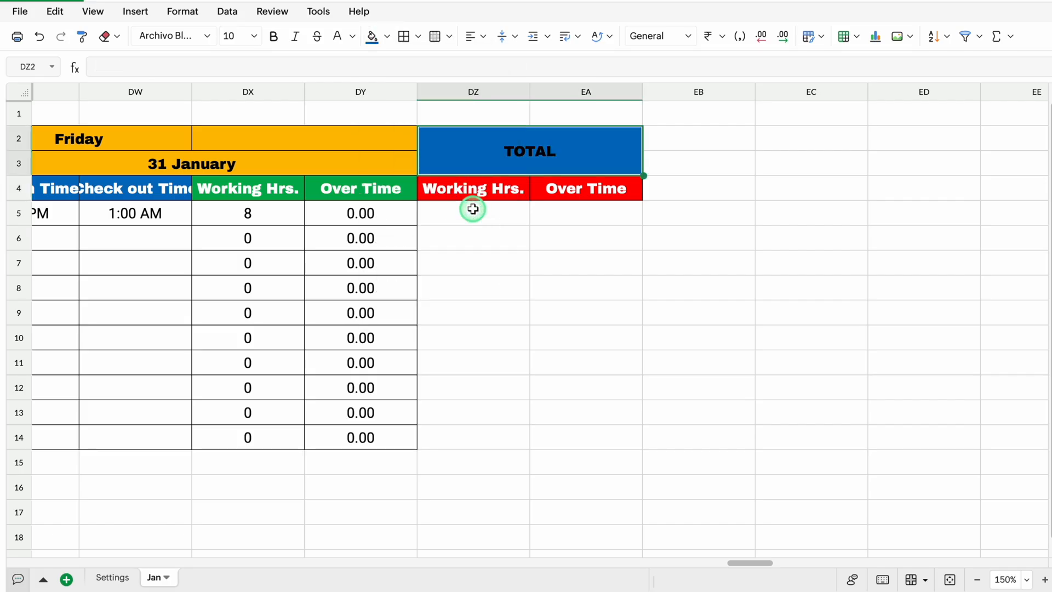
left_click(338, 38)
left_click(253, 36)
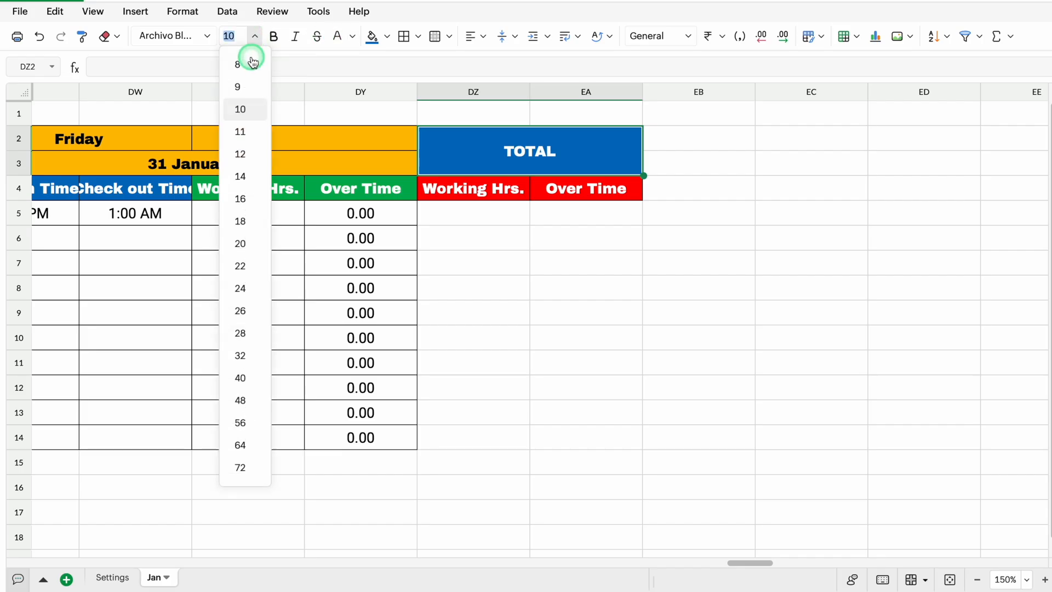
left_click(245, 199)
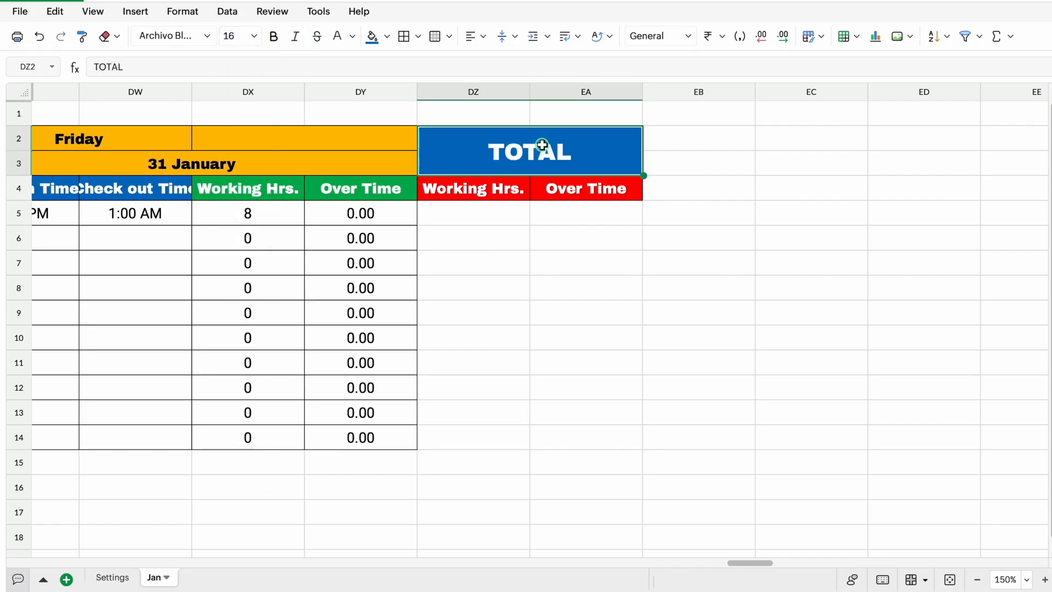
Apply borders to all cells of the totals block DZ2:EA14
left_click_drag(536, 146, 531, 425)
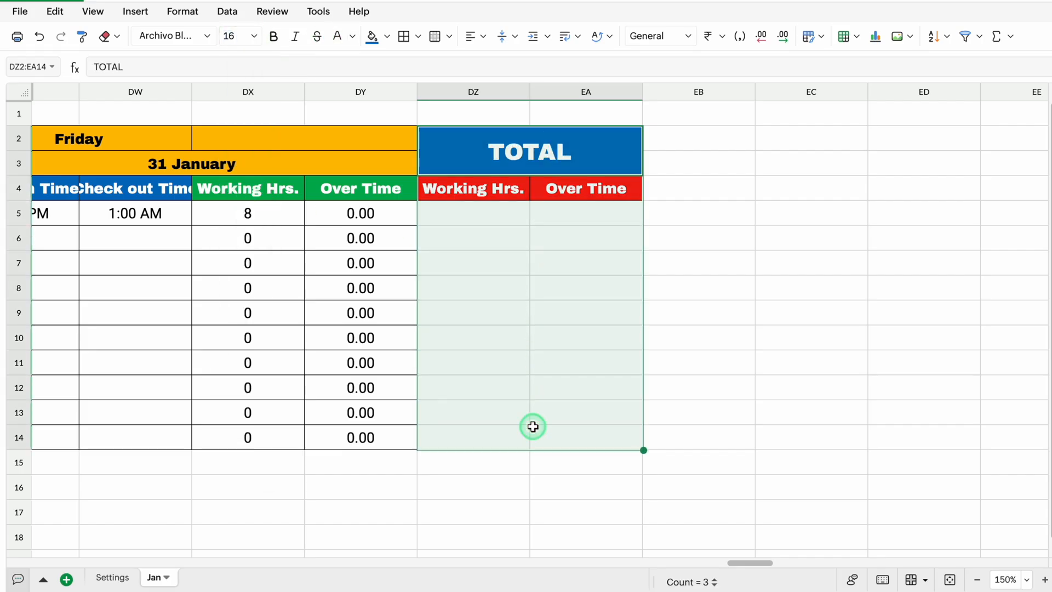
left_click(404, 36)
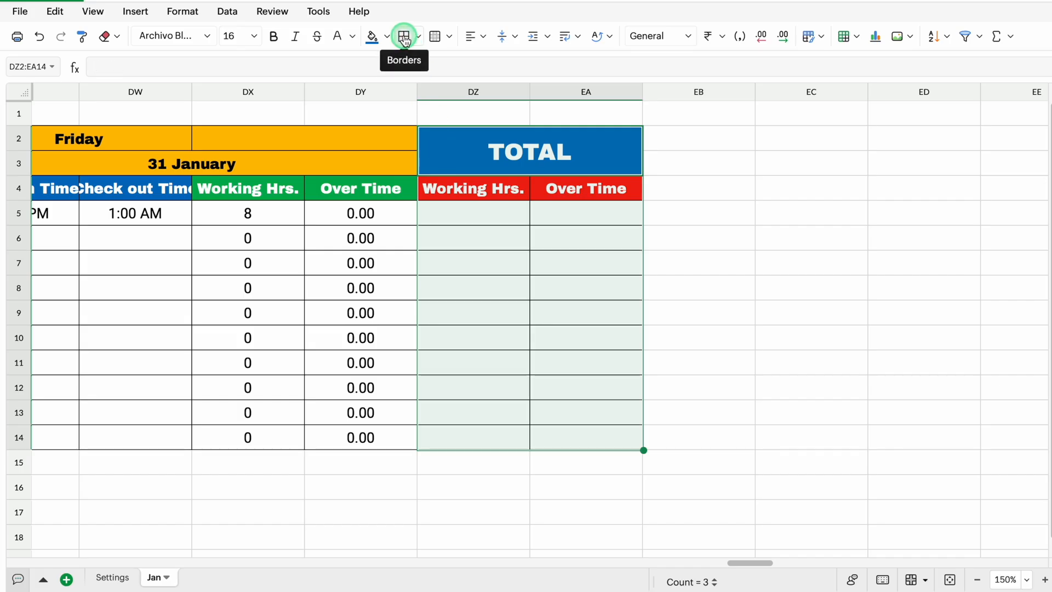
left_click(477, 222)
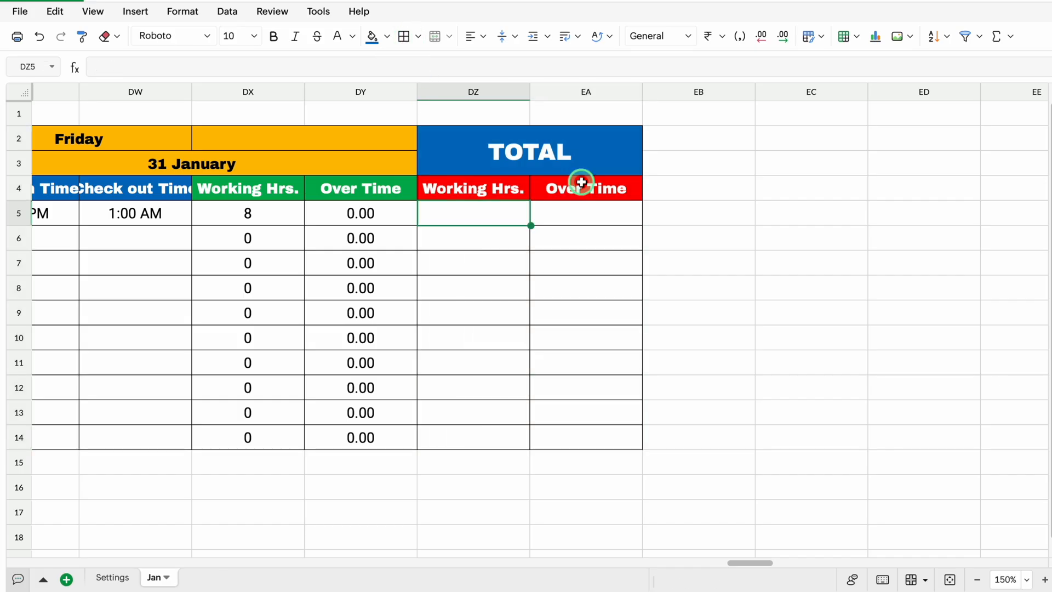
Enter the attendance codes P, A, L, H and WO across EB4:EF4
left_click(673, 192)
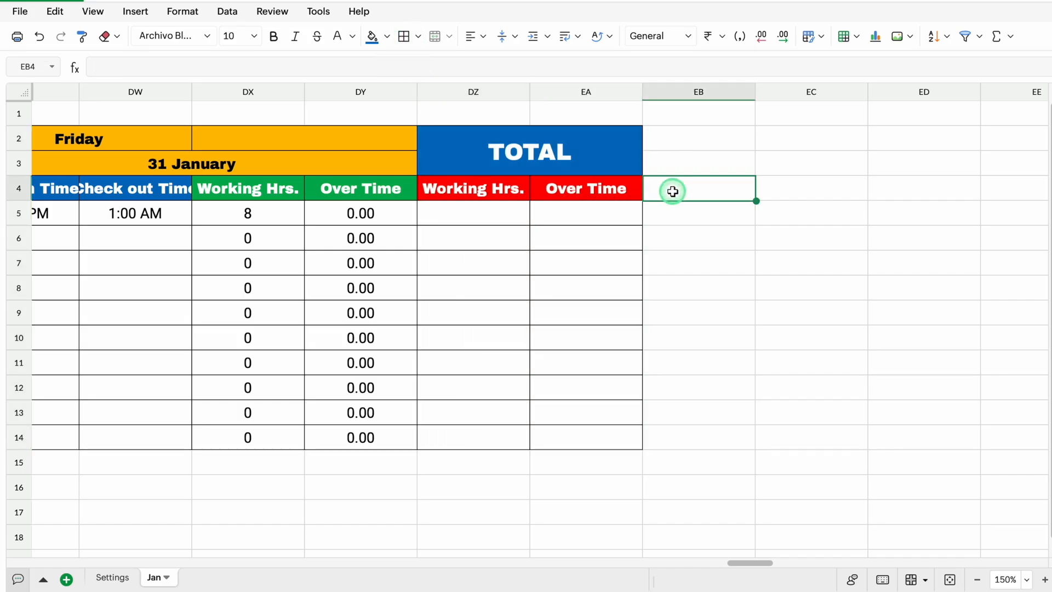
type("P")
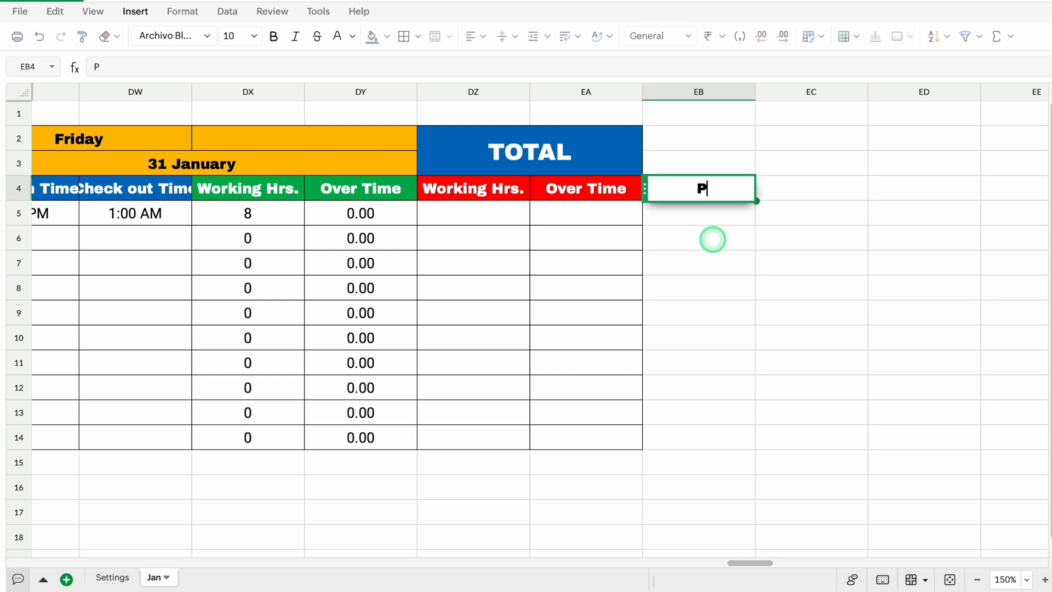
key("Tab")
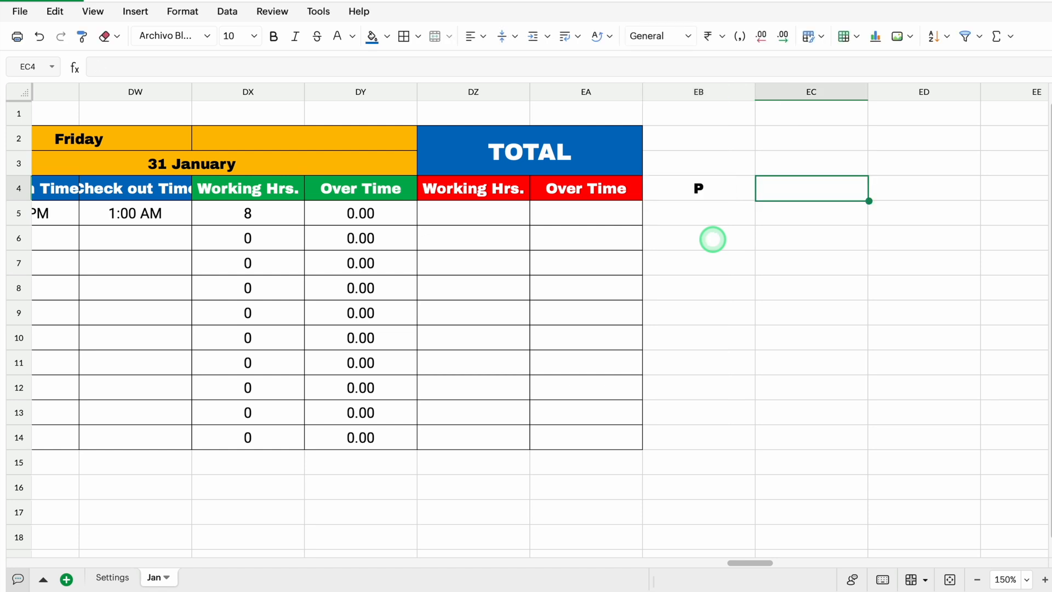
type("A")
key("Tab")
type("L")
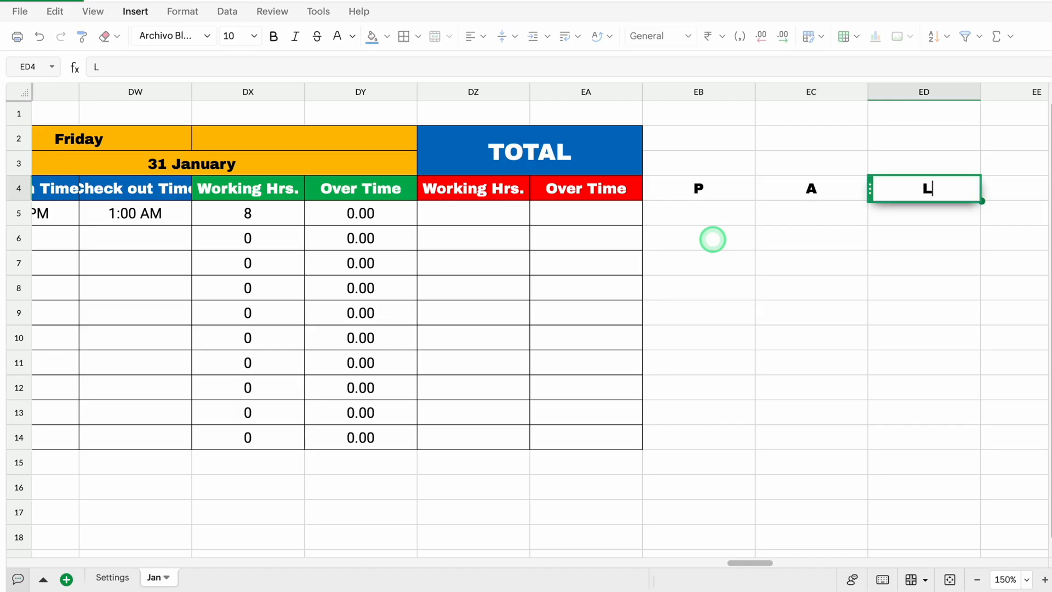
key("Tab")
scroll(713, 239, "right", 5)
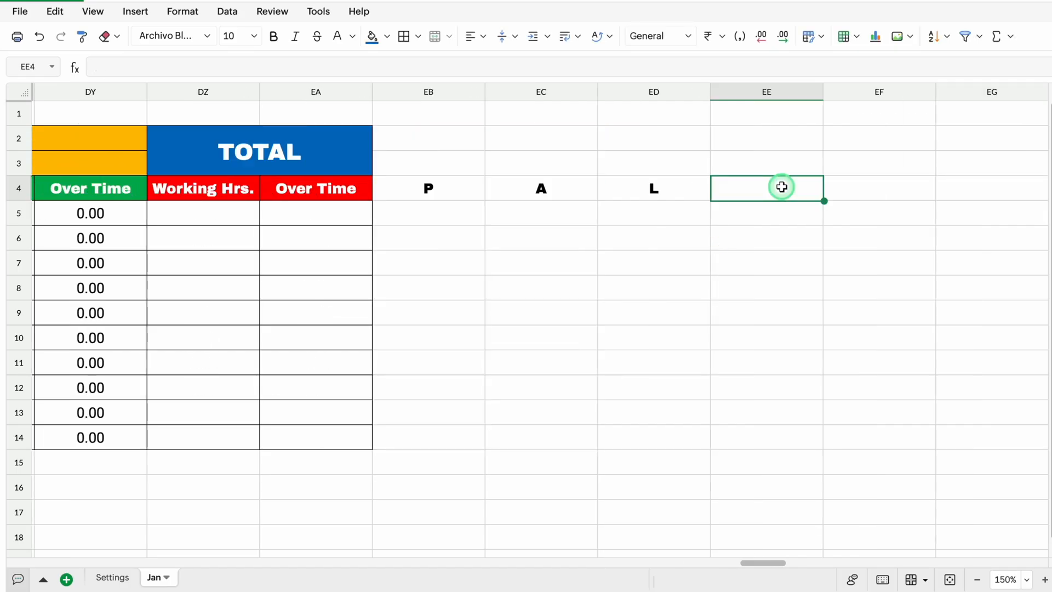
type("H")
key("Tab")
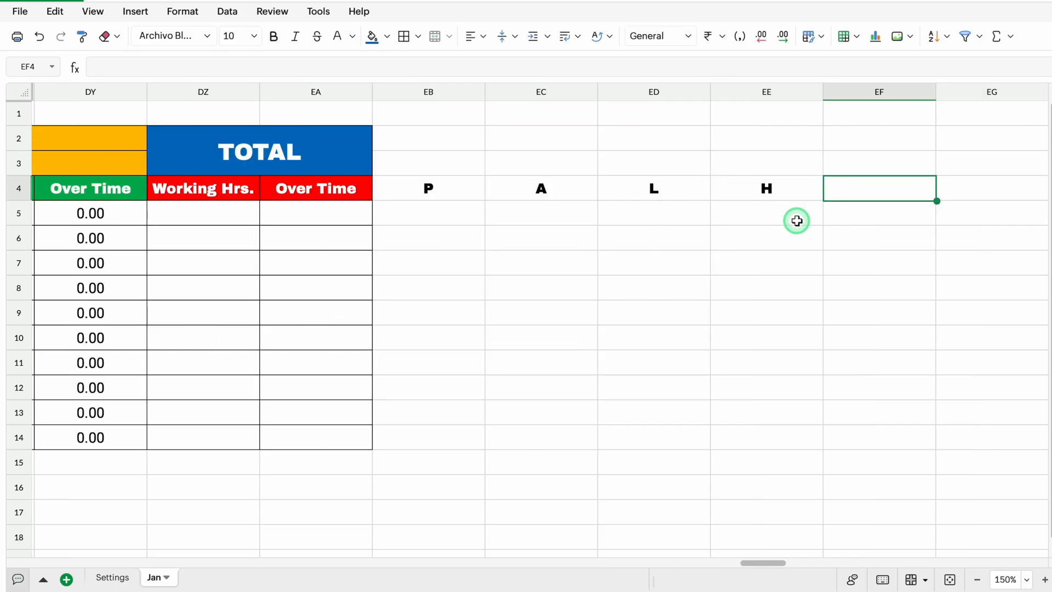
type("WO")
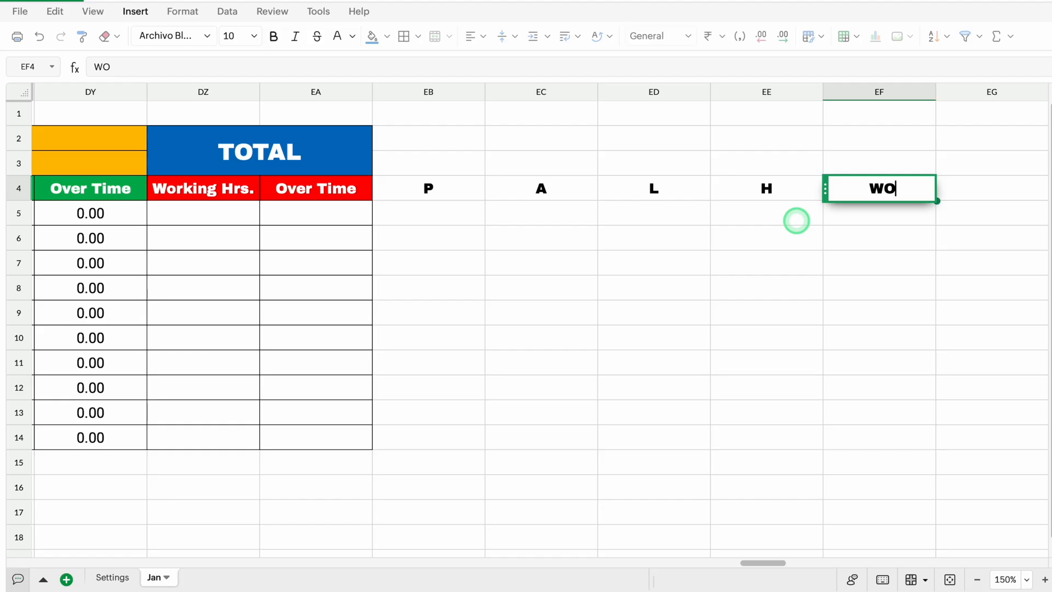
Enter the headers Present, Absent, Leave, Holidays and Week Off in EB3:EF3 above the attendance codes
left_click(441, 160)
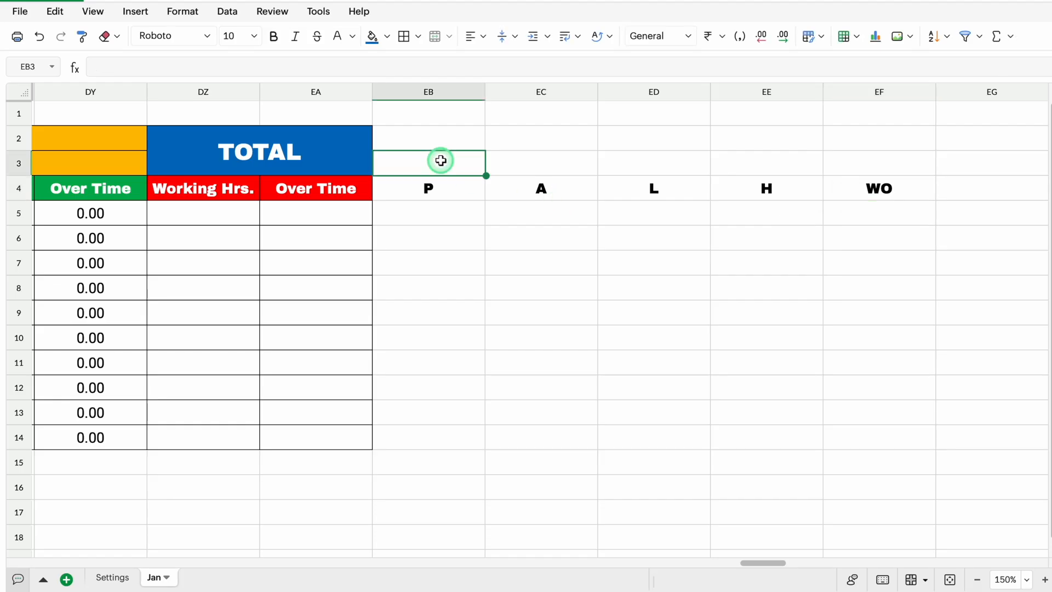
type("Present")
key("Tab")
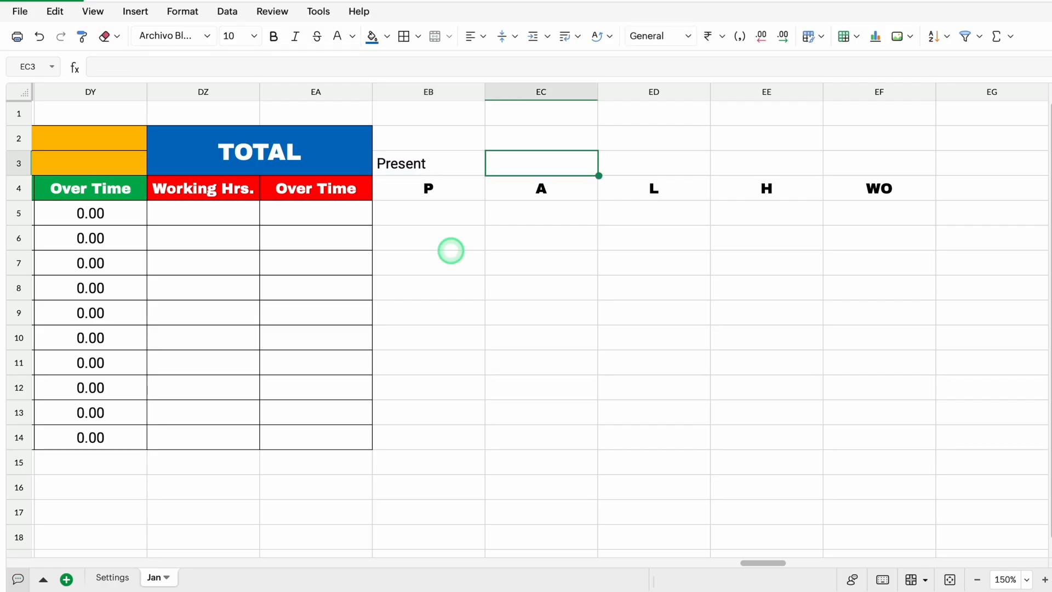
type("Absent")
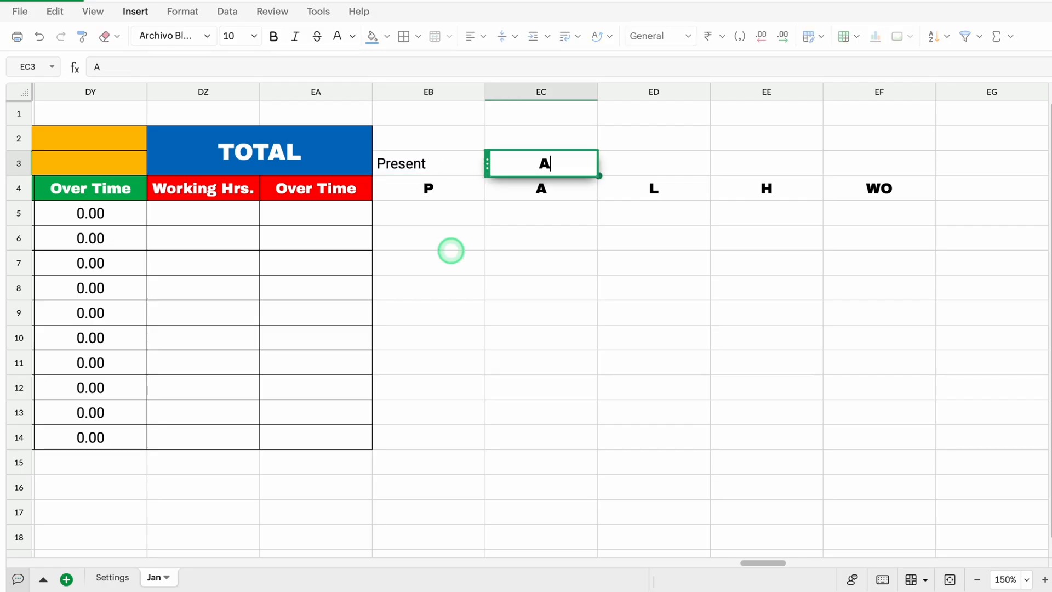
key("Tab")
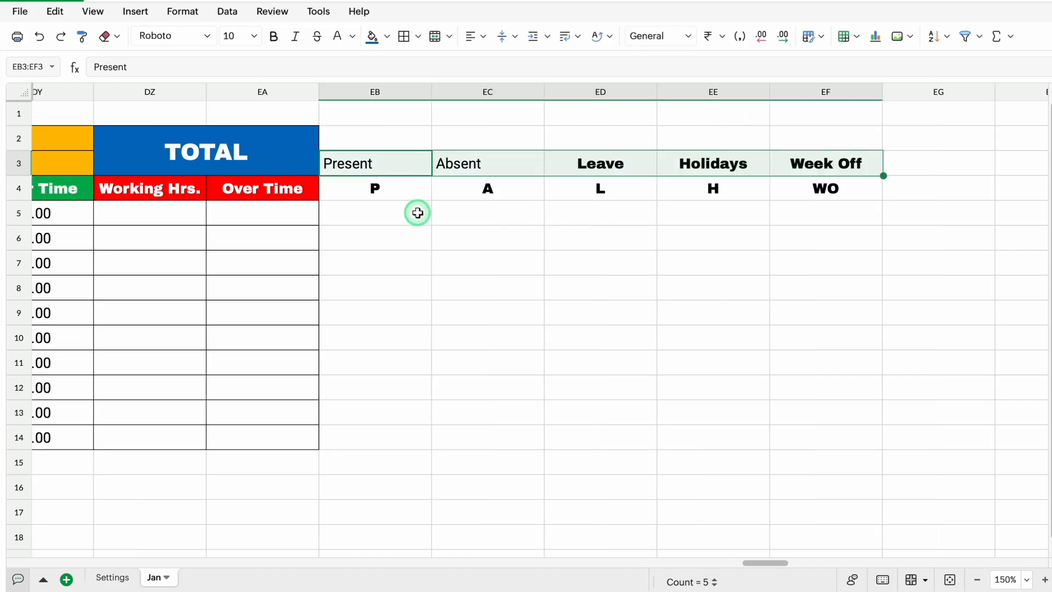
Center the headers in EB3:EF3 horizontally and set their font to Archivo Black
left_click_drag(364, 165, 802, 169)
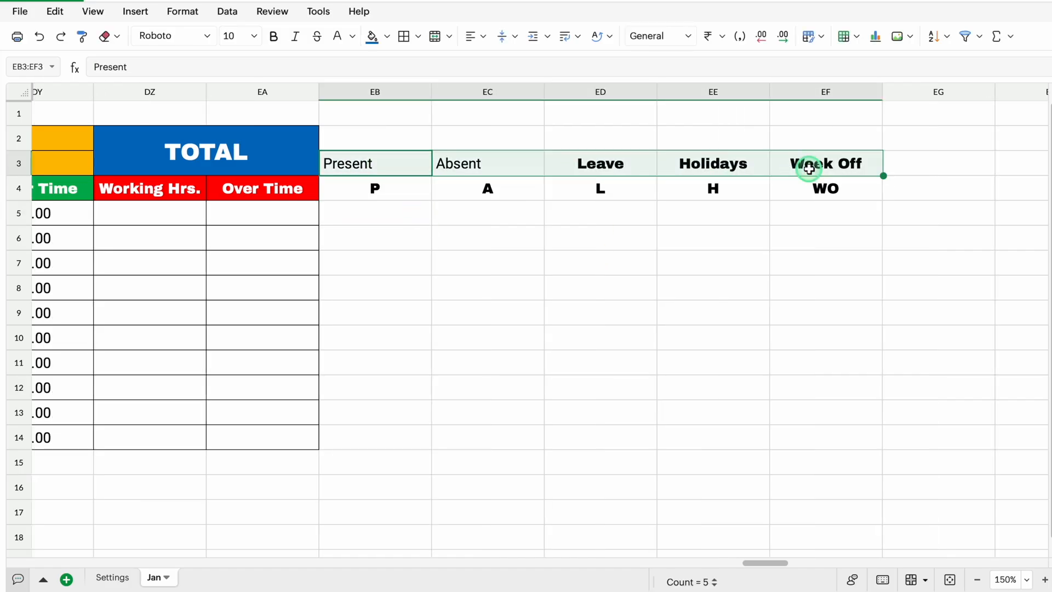
left_click(476, 37)
left_click(504, 85)
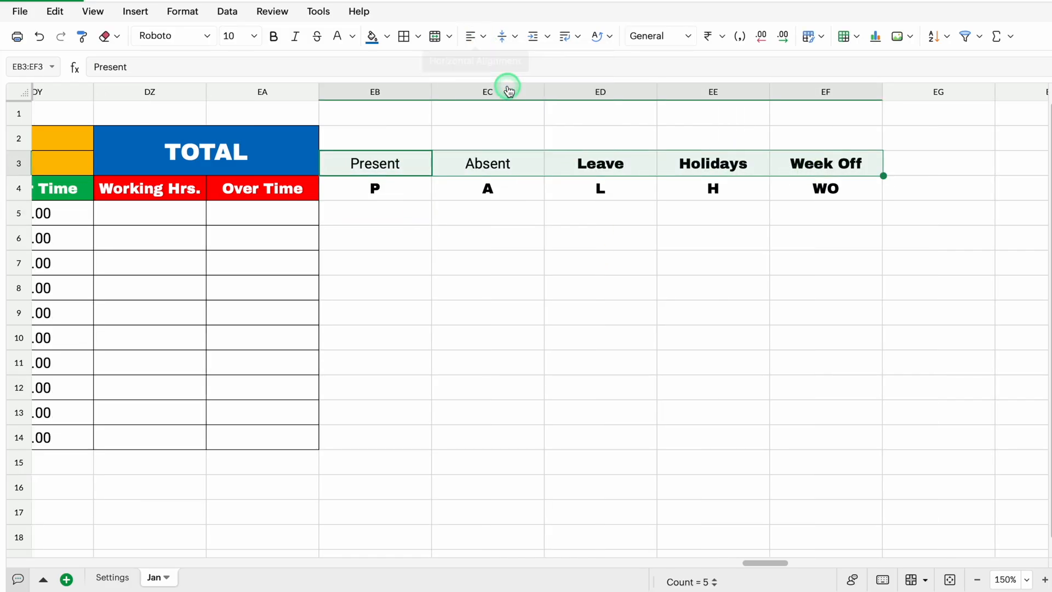
left_click(208, 37)
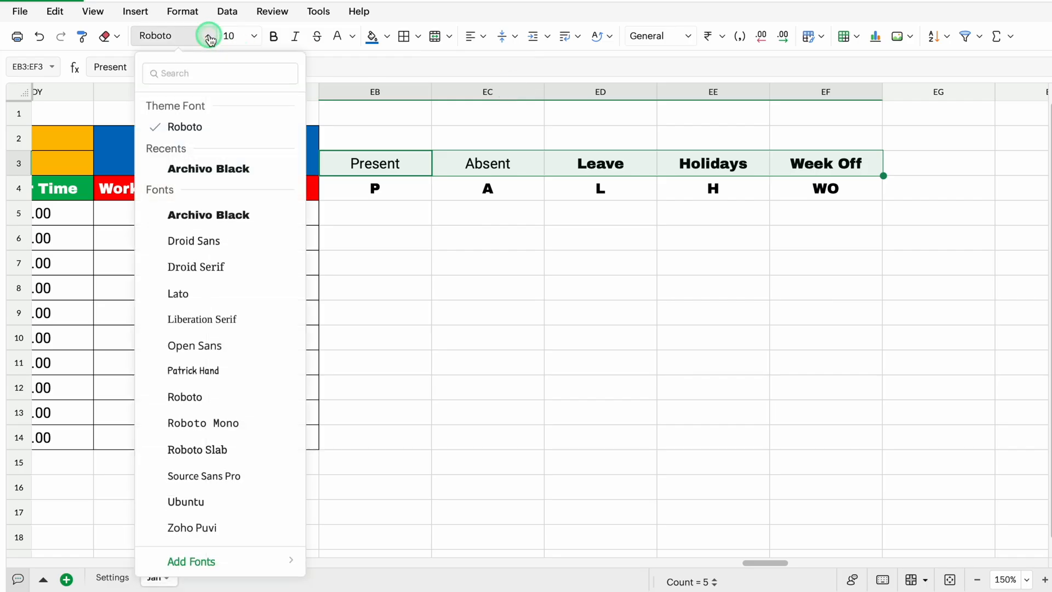
left_click(208, 168)
left_click(376, 213)
Give the Present header cells EB3:EB4 a green fill and the Absent cells EC3:EC4 a red fill, both with white text
left_click(404, 166)
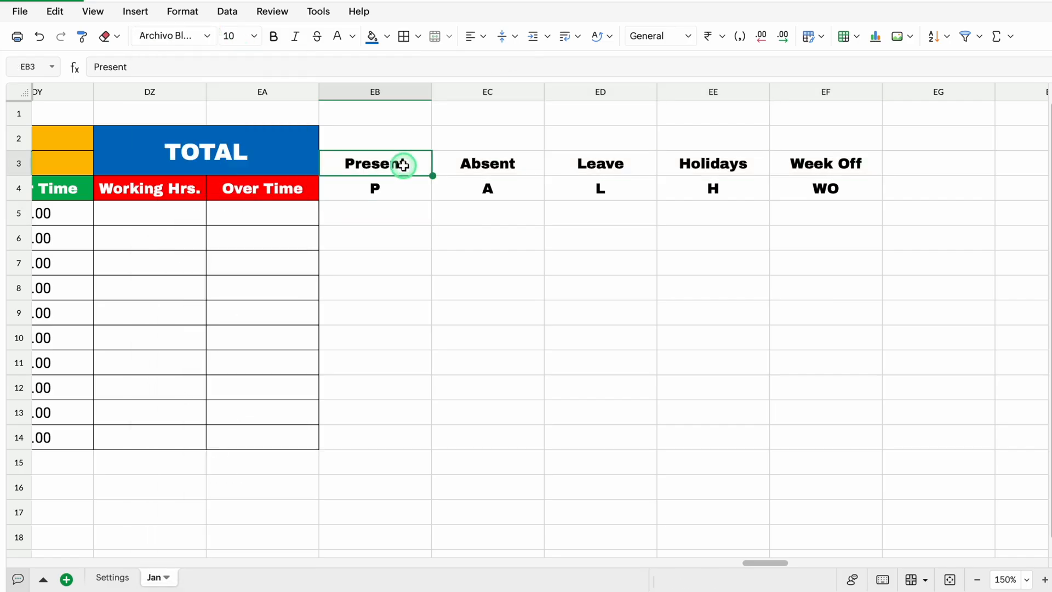
left_click_drag(404, 166, 404, 188)
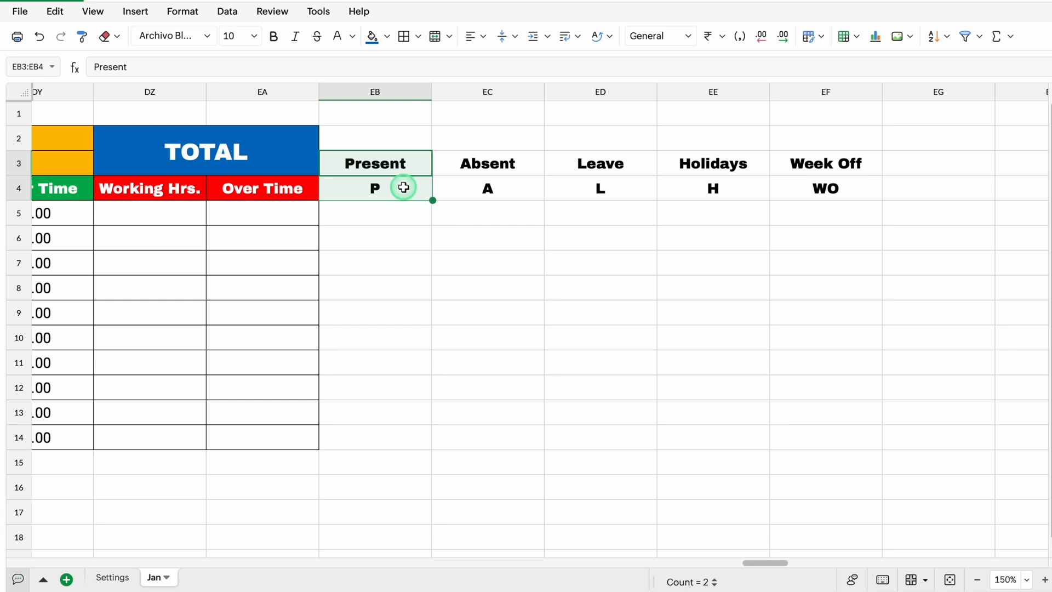
left_click(387, 36)
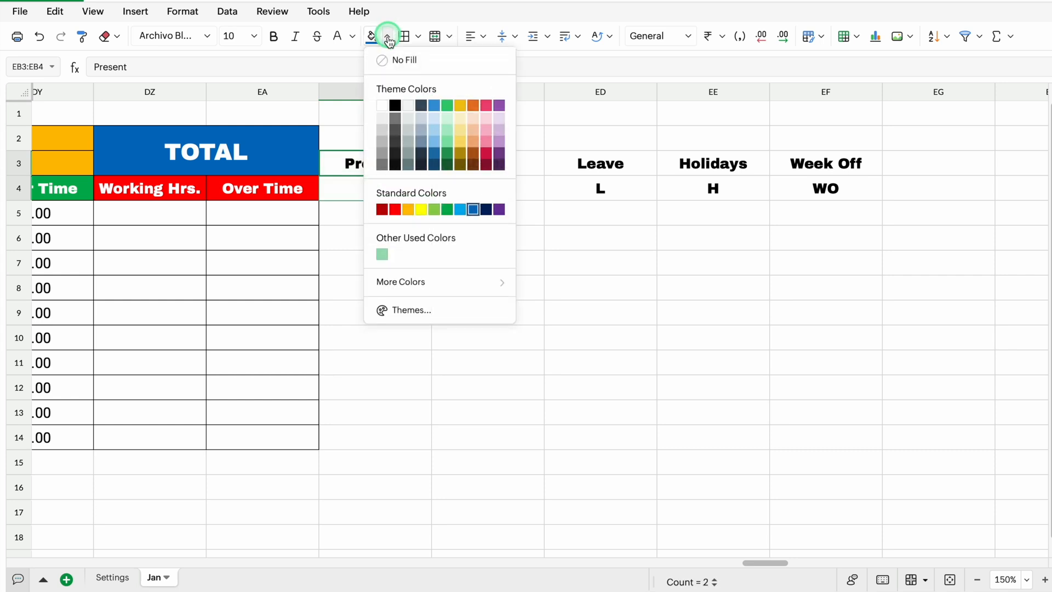
left_click(447, 209)
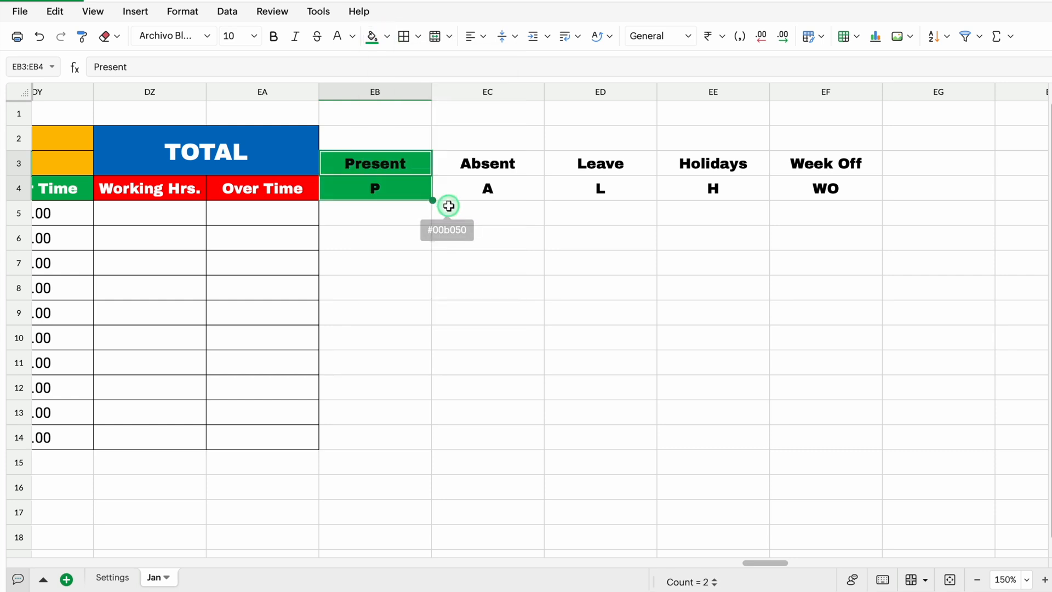
left_click(338, 36)
left_click(527, 164)
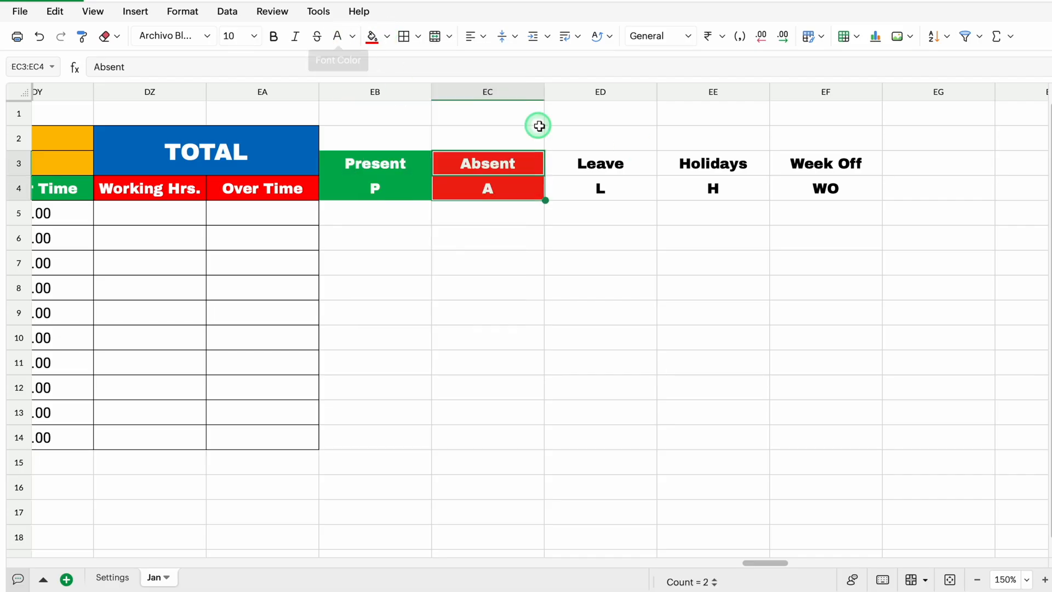
Fill the Leave header cells light blue, Holidays orange and Week Off purple, with white text on Leave and Week Off
left_click_drag(601, 164, 600, 188)
left_click(387, 36)
left_click(460, 210)
left_click_drag(713, 164, 712, 188)
left_click(387, 36)
left_click(408, 209)
left_click_drag(826, 164, 826, 188)
left_click(387, 38)
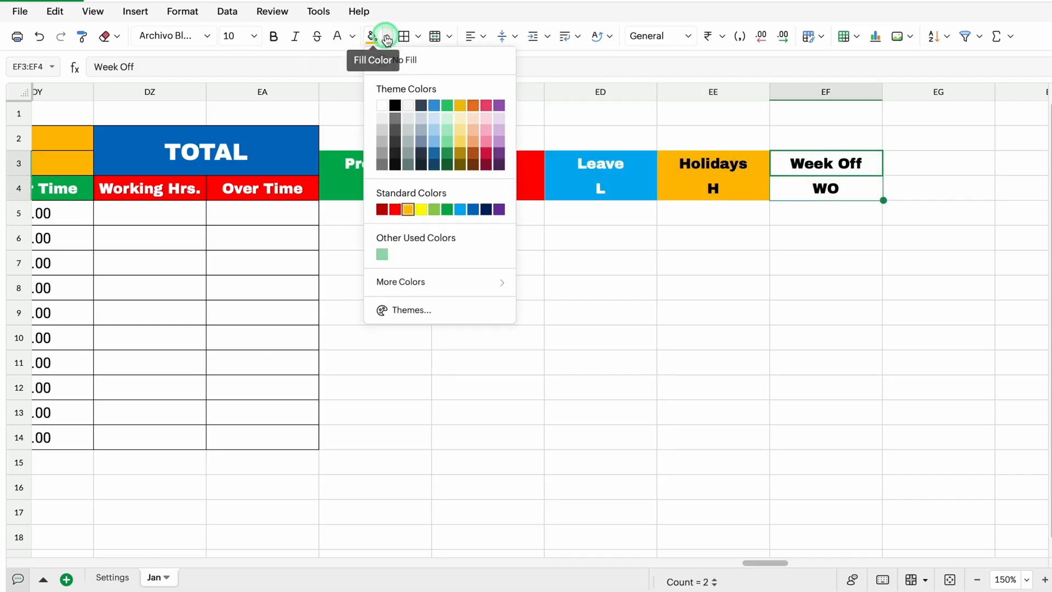
left_click(498, 210)
Apply borders to all cells of the attendance block EB3:EF14
left_click(488, 237)
left_click_drag(383, 160, 794, 444)
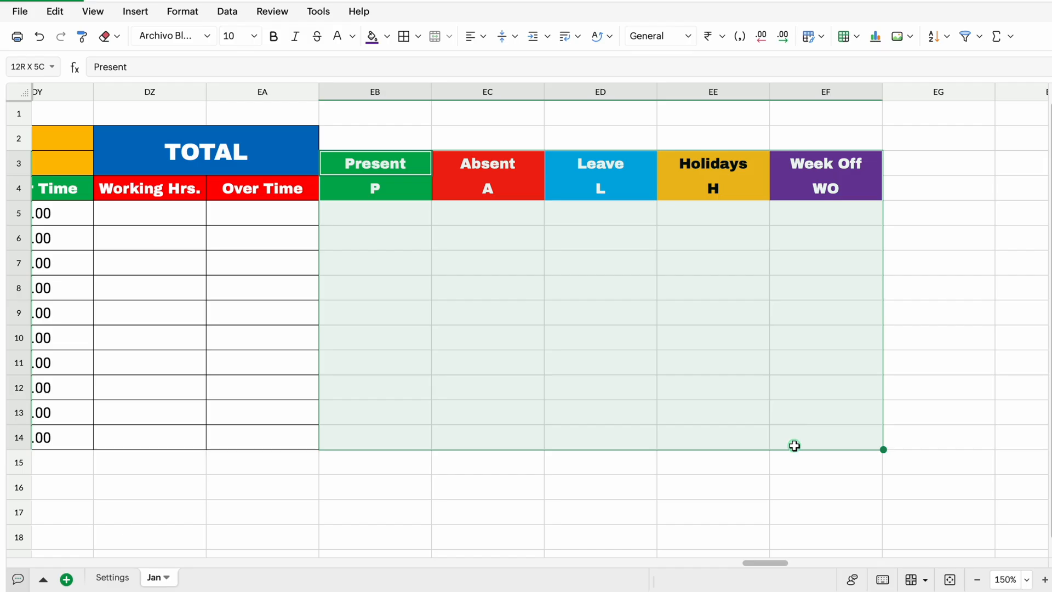
left_click(409, 42)
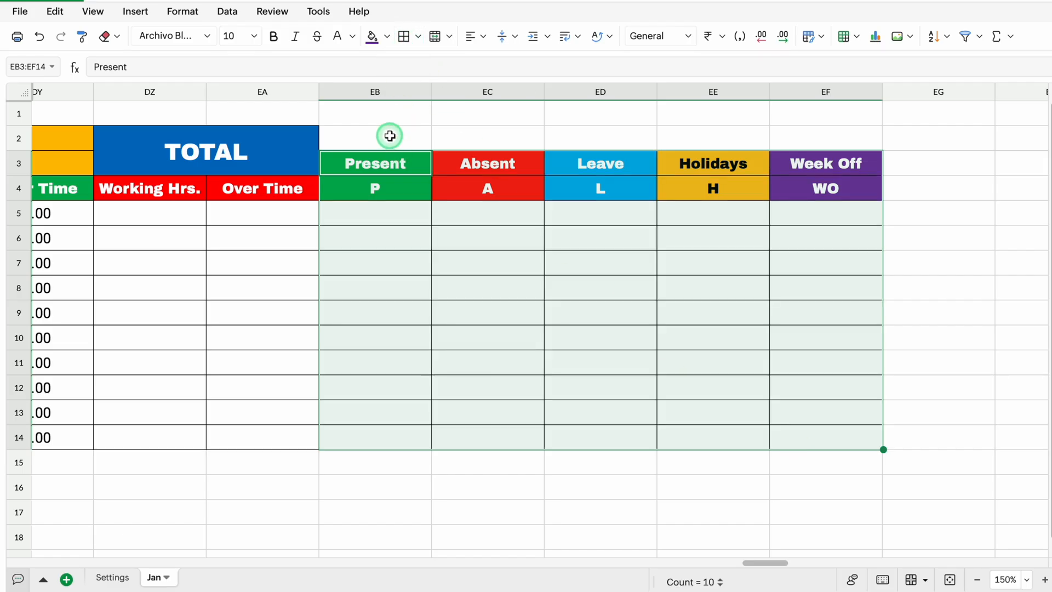
Merge EB2:EF2 above the attendance headers with a border and enter the title SUMMARY
left_click_drag(390, 136, 810, 143)
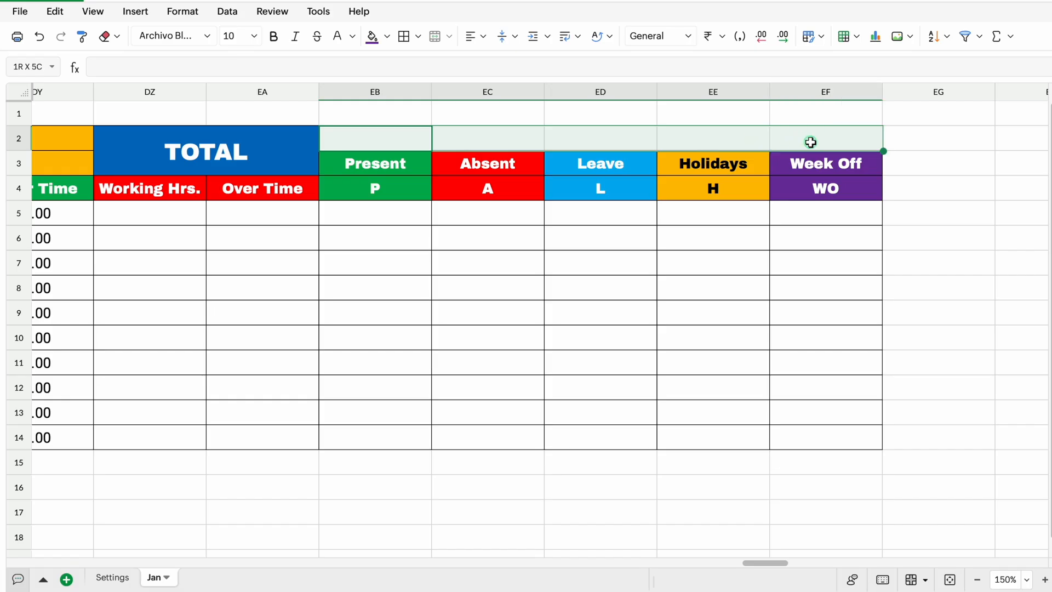
left_click(434, 38)
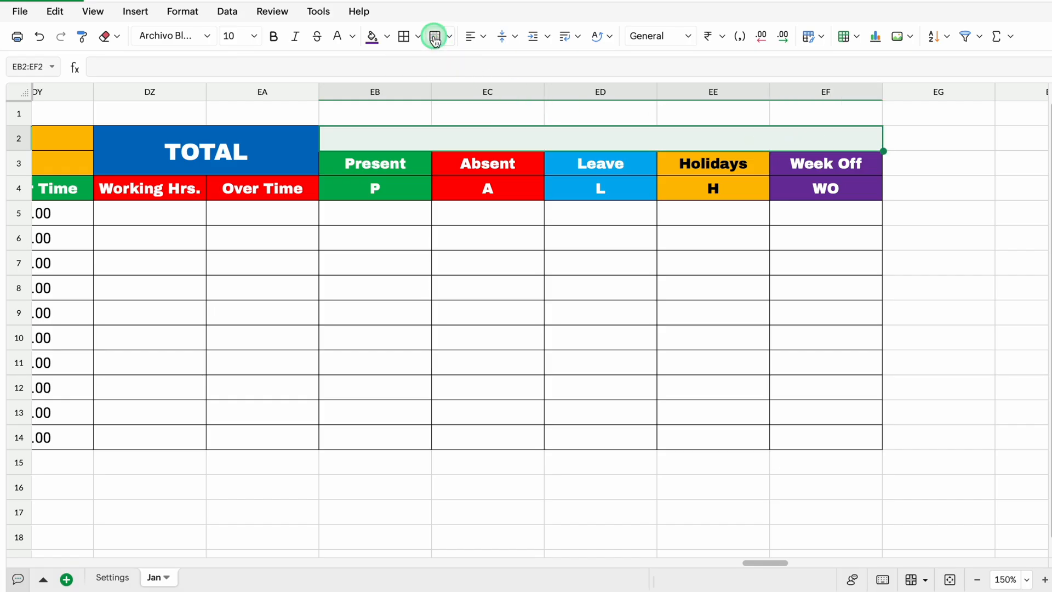
left_click(454, 140)
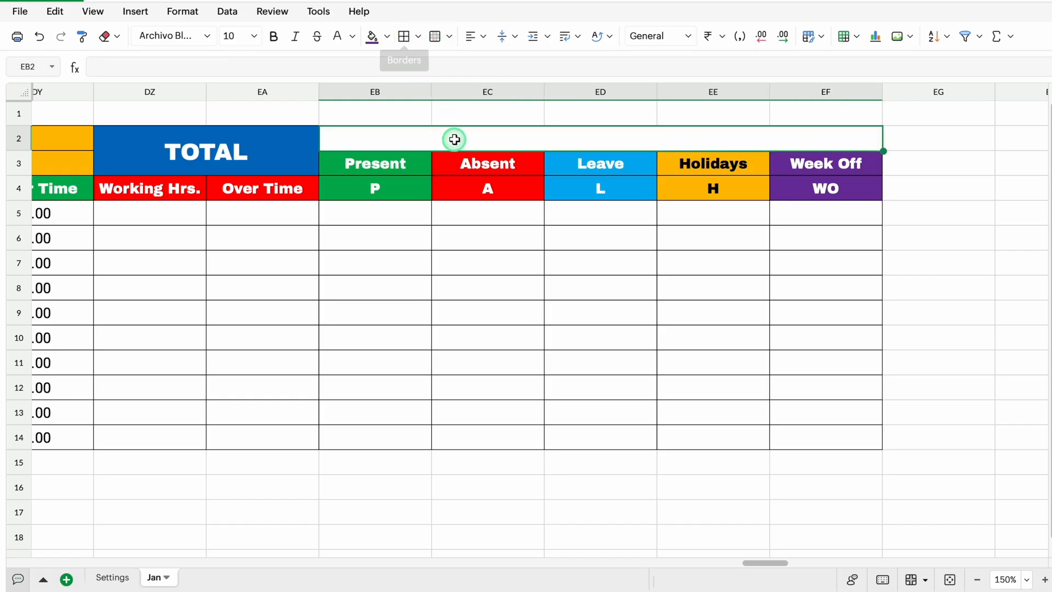
type("SUMMARY")
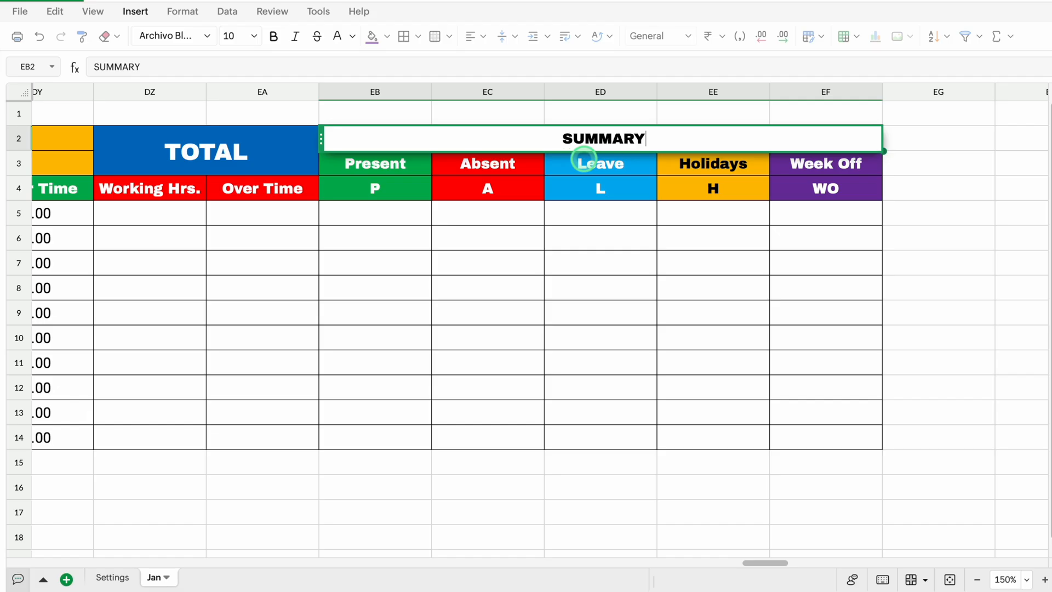
key("Return")
Give the SUMMARY title a dark navy fill with white text
left_click(578, 135)
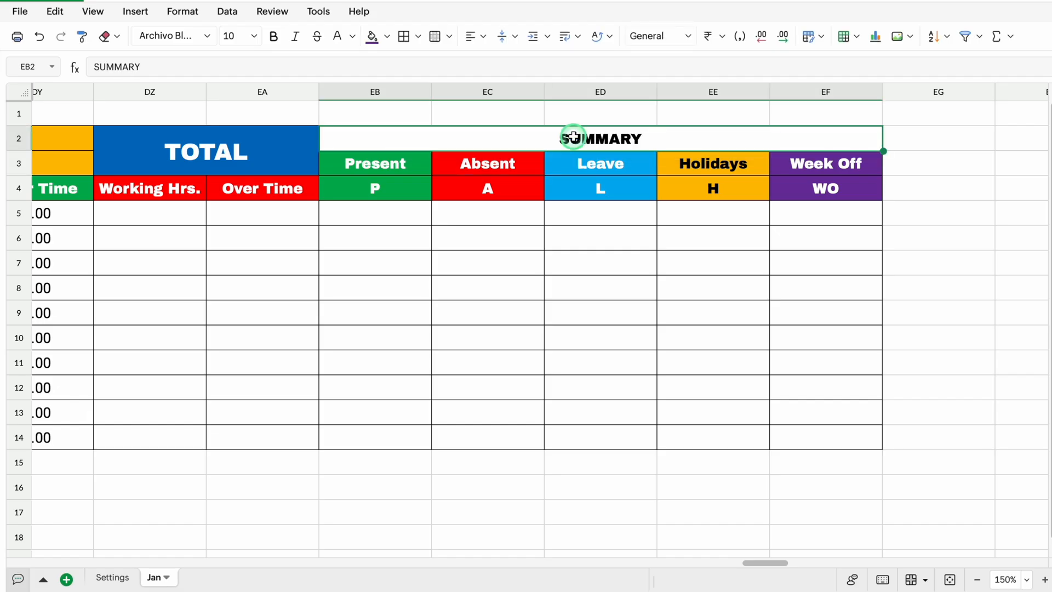
left_click(387, 37)
left_click(487, 210)
left_click(488, 312)
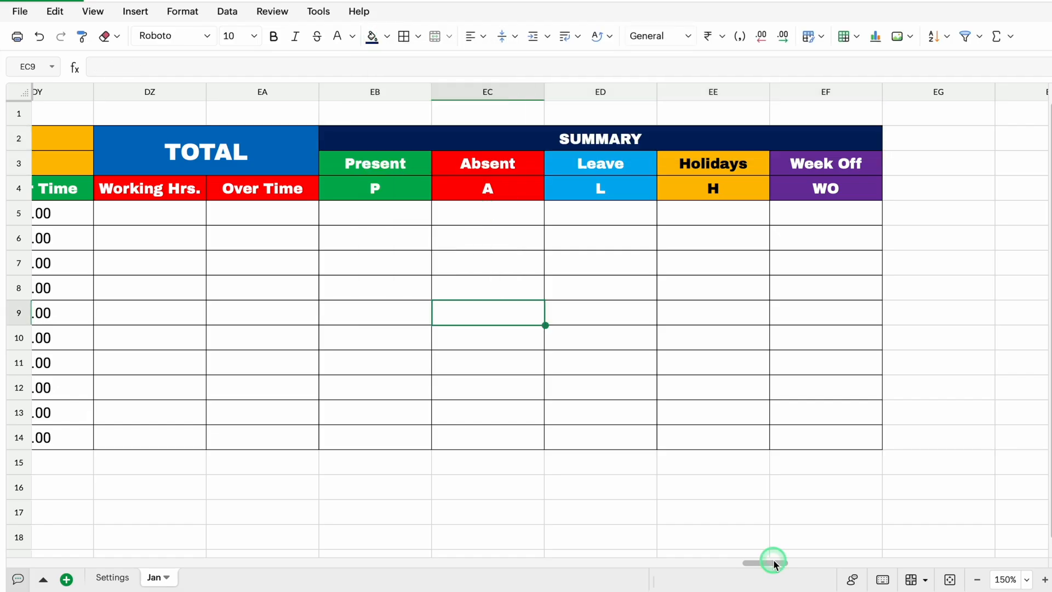
Start a COUNTIF formula in EC5 under Absent, using row 5's daily entries $F5:$DY5 with locked columns as the test range
left_click_drag(774, 560, 761, 562)
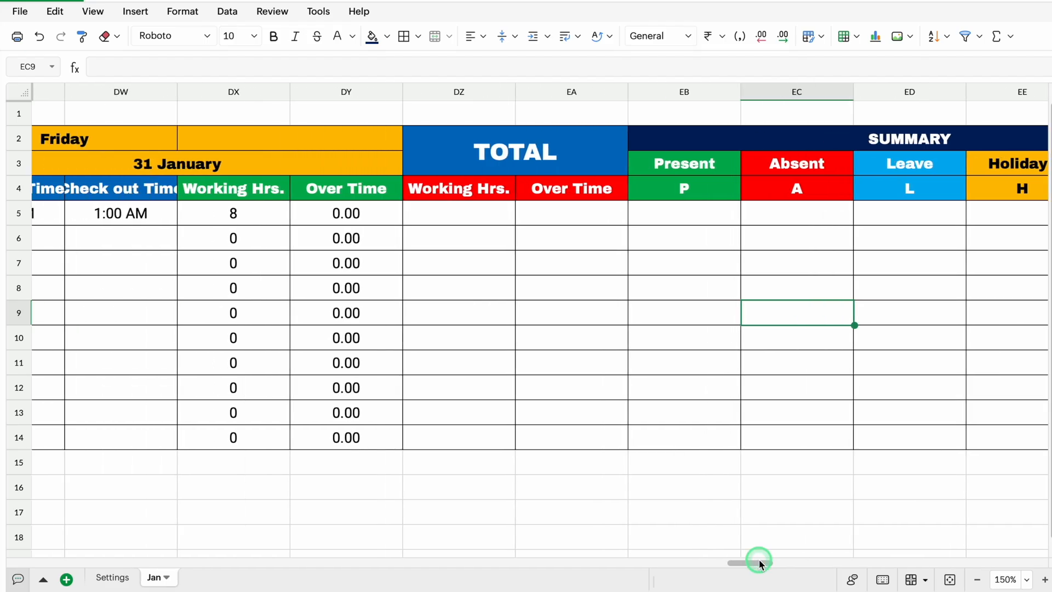
left_click(800, 216)
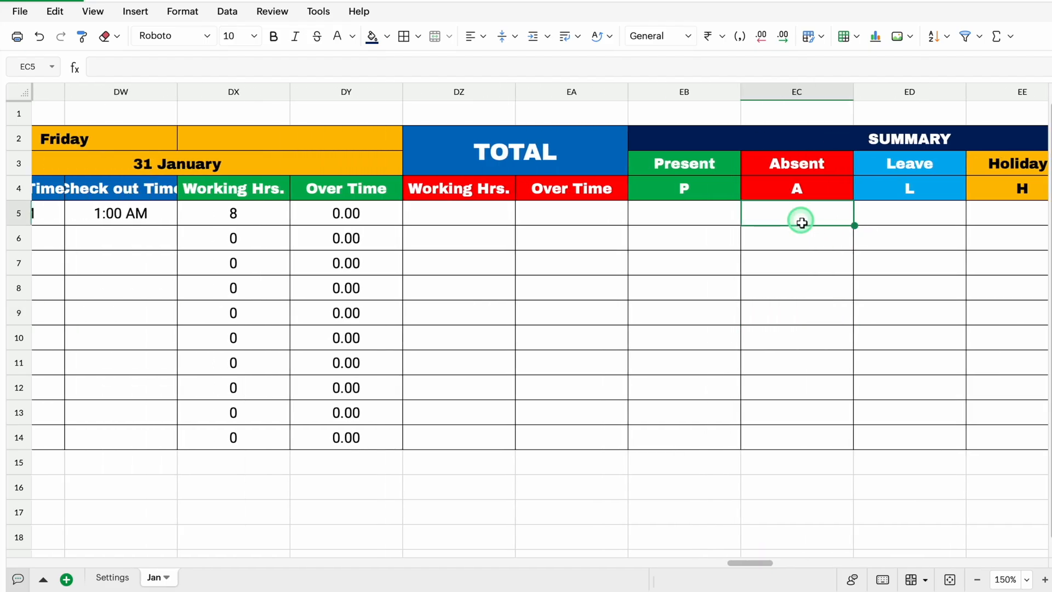
type("=")
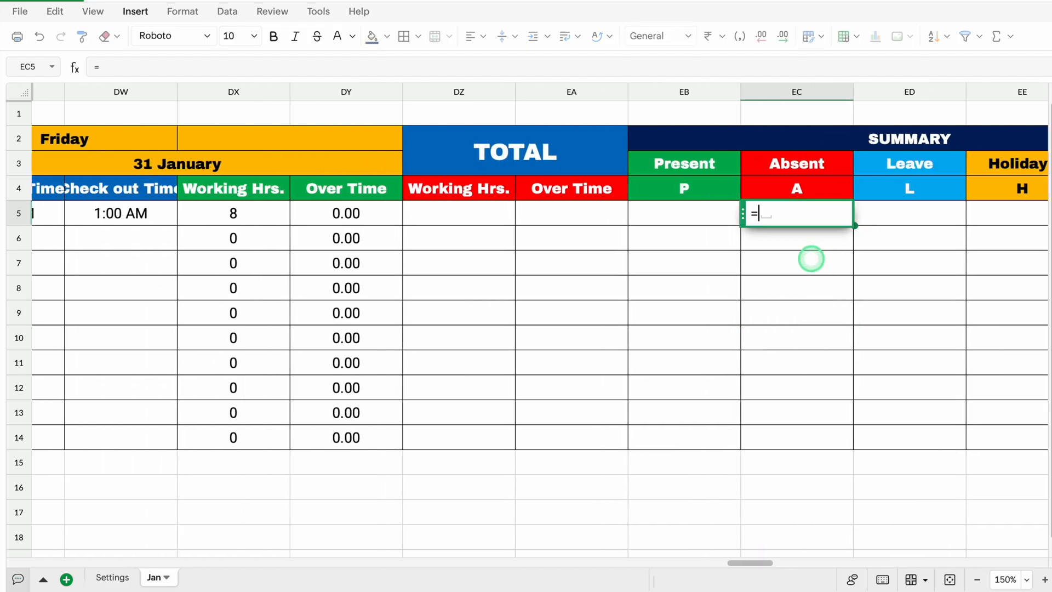
type("COUNTIF(")
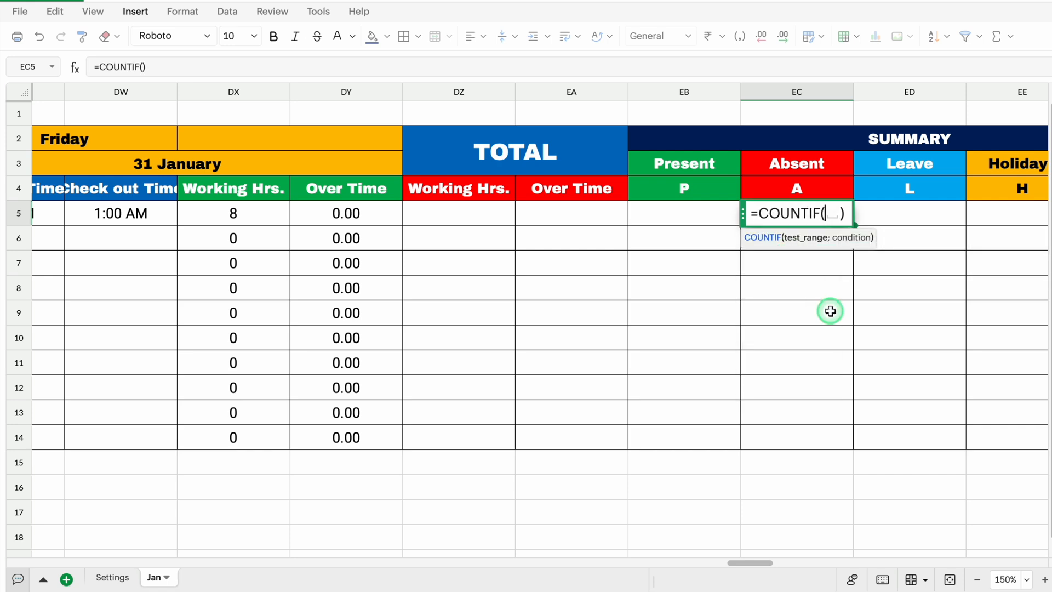
left_click_drag(765, 563, 92, 565)
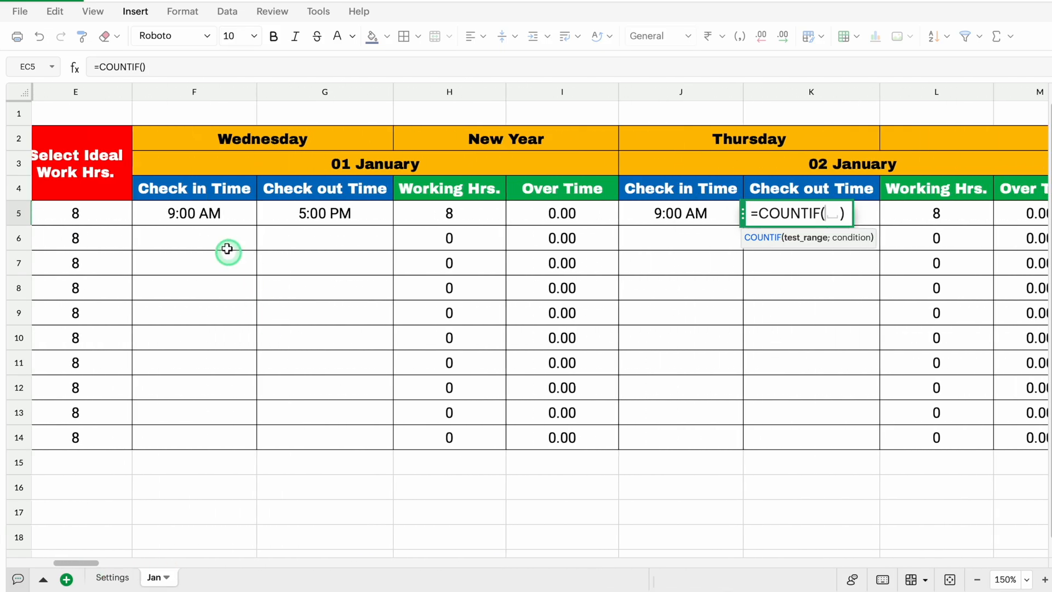
left_click_drag(214, 215, 489, 213)
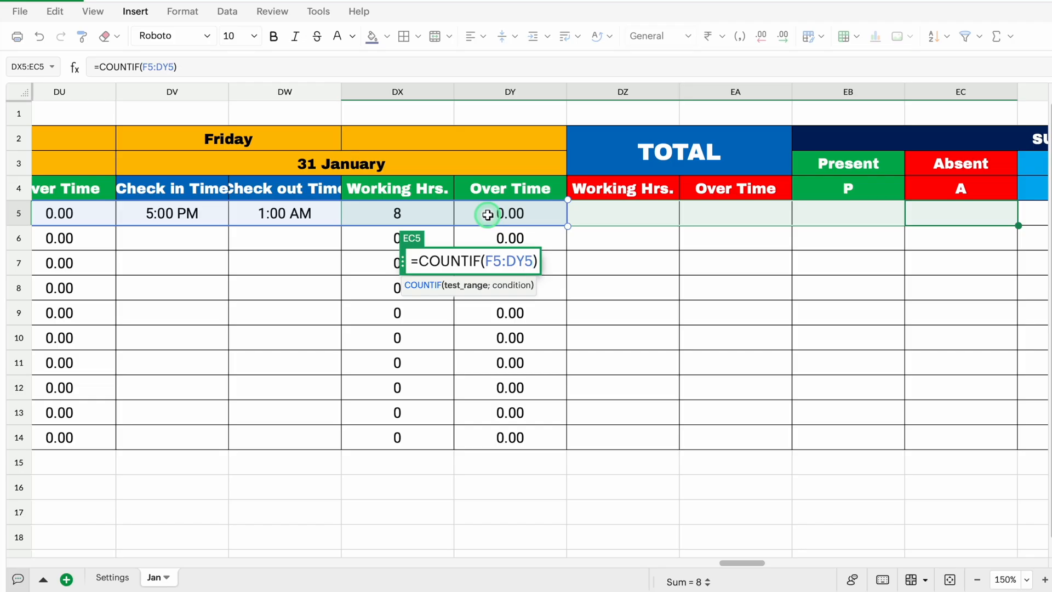
key("F4")
key("F4")
key("F4")
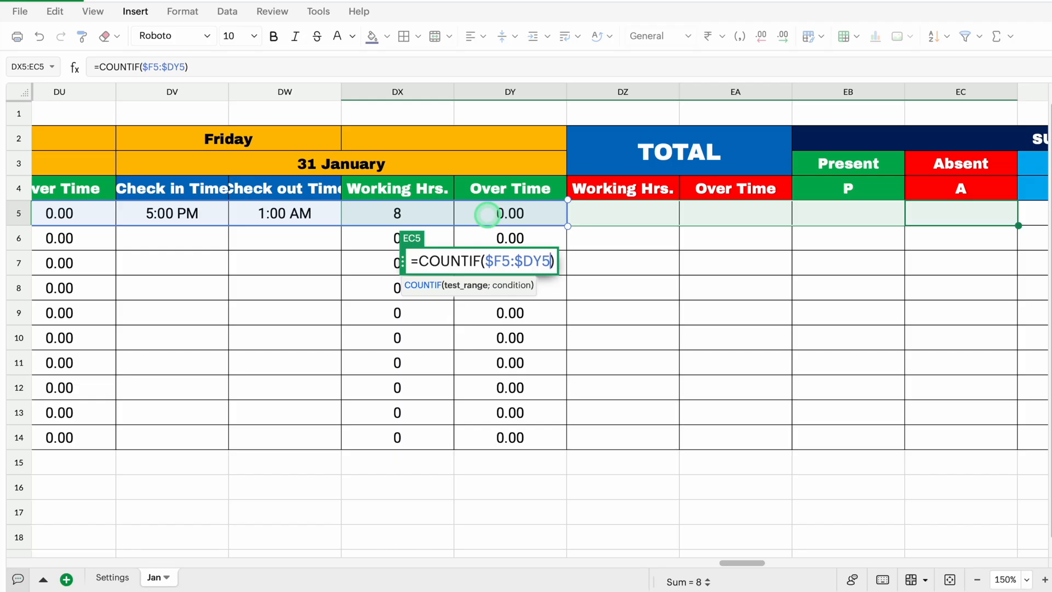
Complete the EC5 COUNTIF formula with the Absent code cell as its row-locked condition EC$4
type(",")
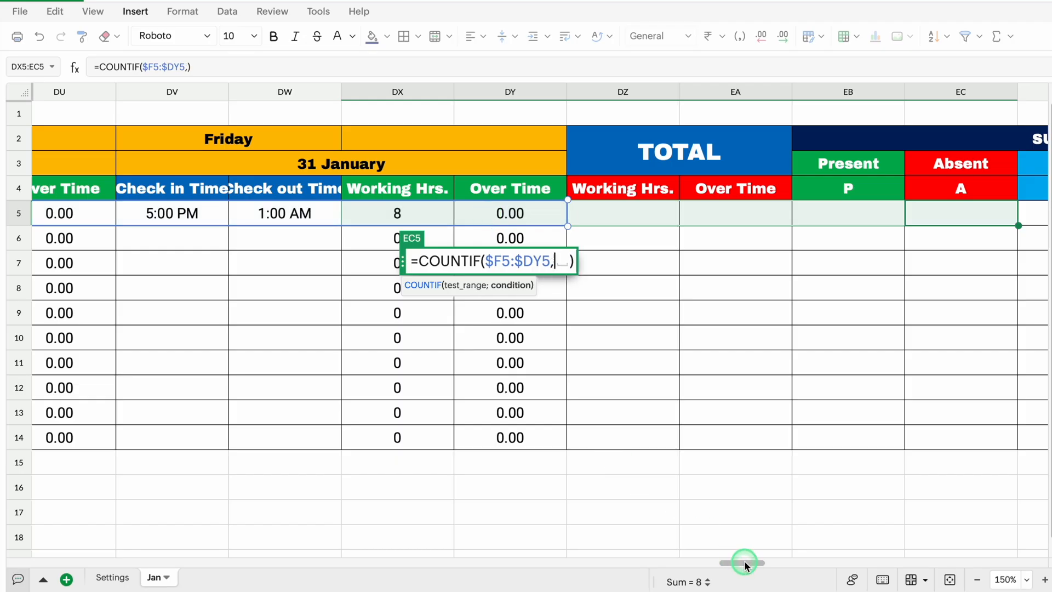
left_click_drag(744, 561, 758, 560)
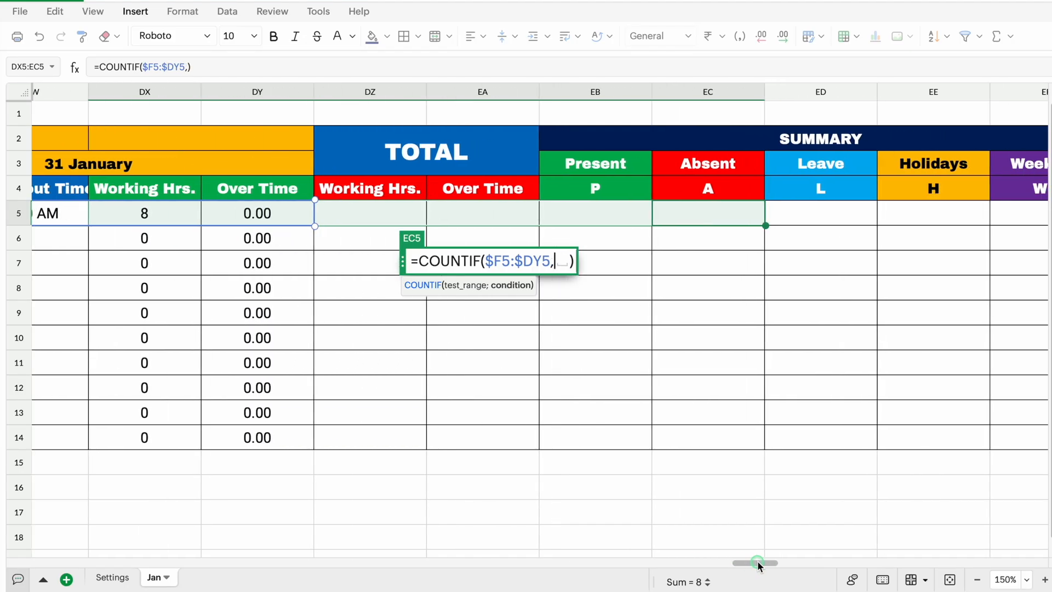
left_click(709, 186)
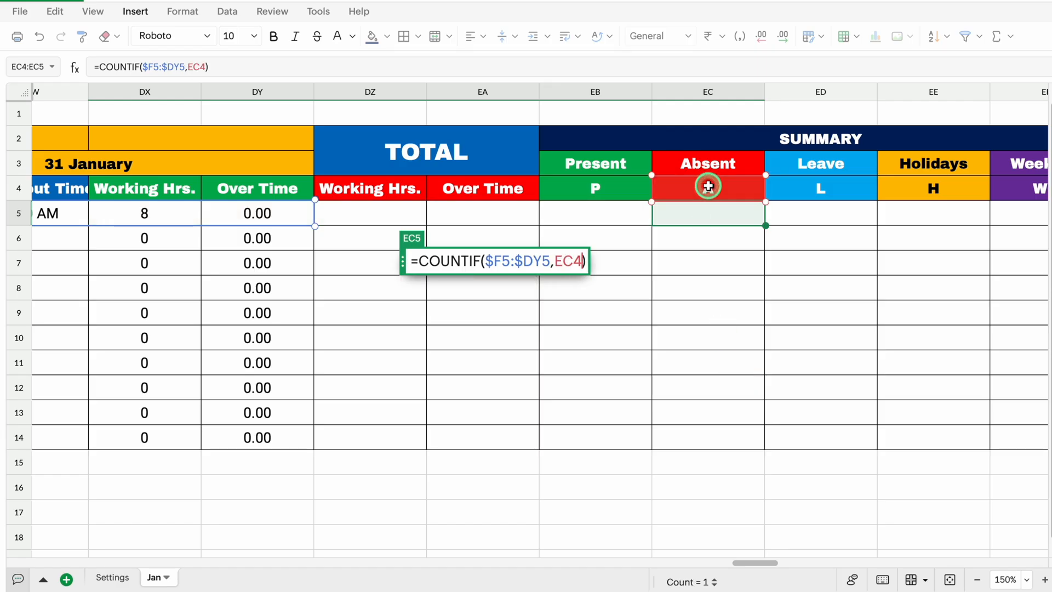
key("F4")
key("F4")
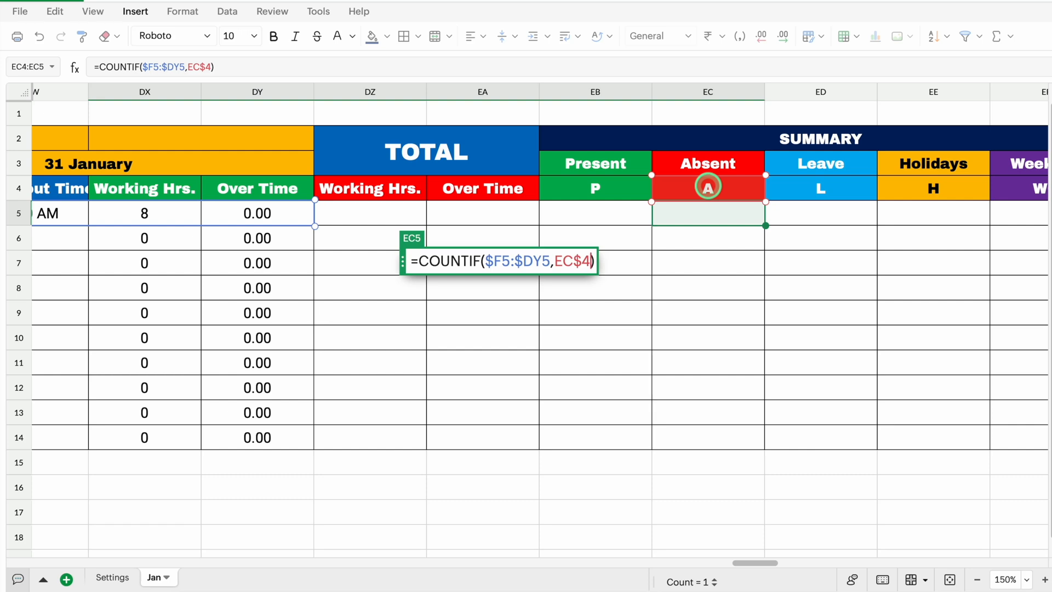
key("Return")
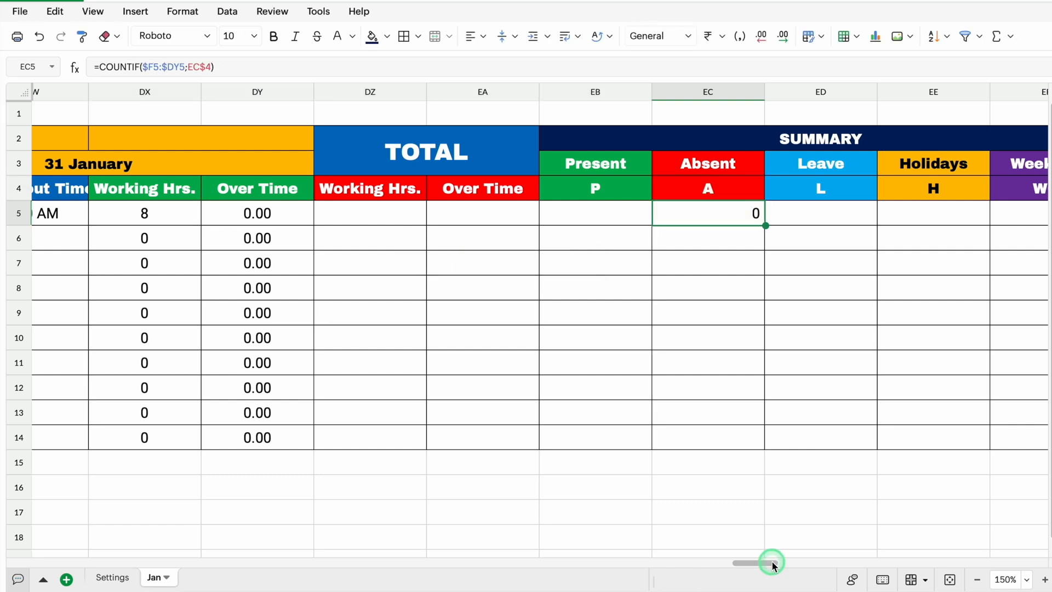
Center-align columns DZ through EF horizontally
left_click_drag(773, 563, 779, 563)
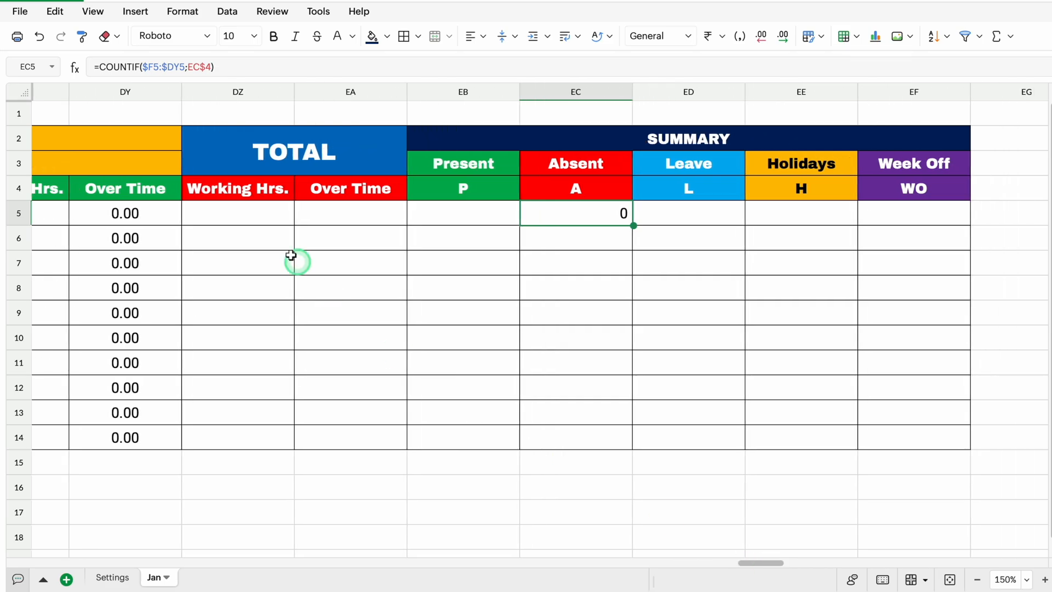
left_click(238, 93)
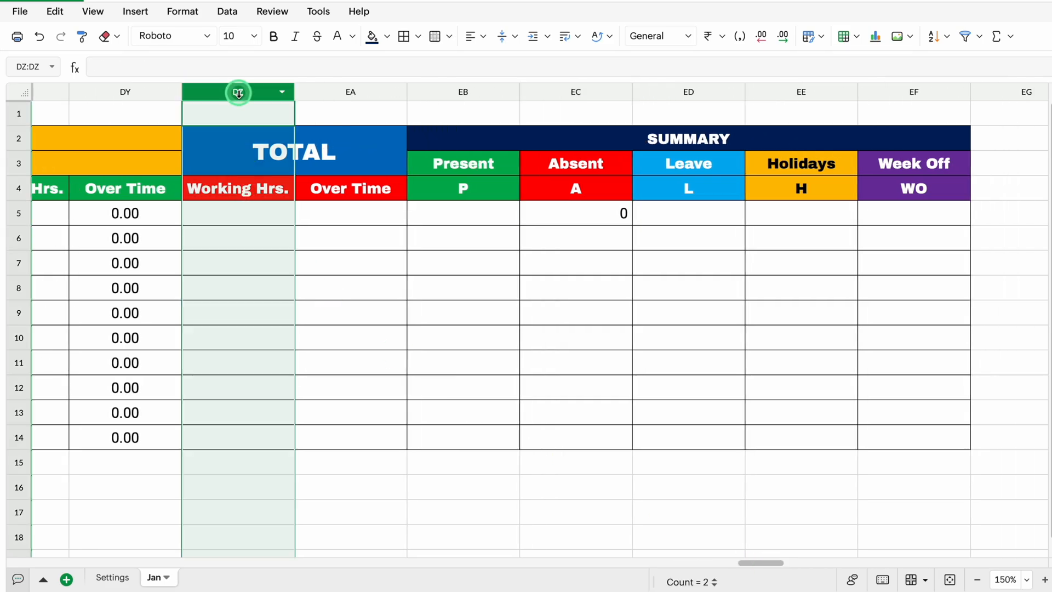
left_click_drag(239, 93, 891, 118)
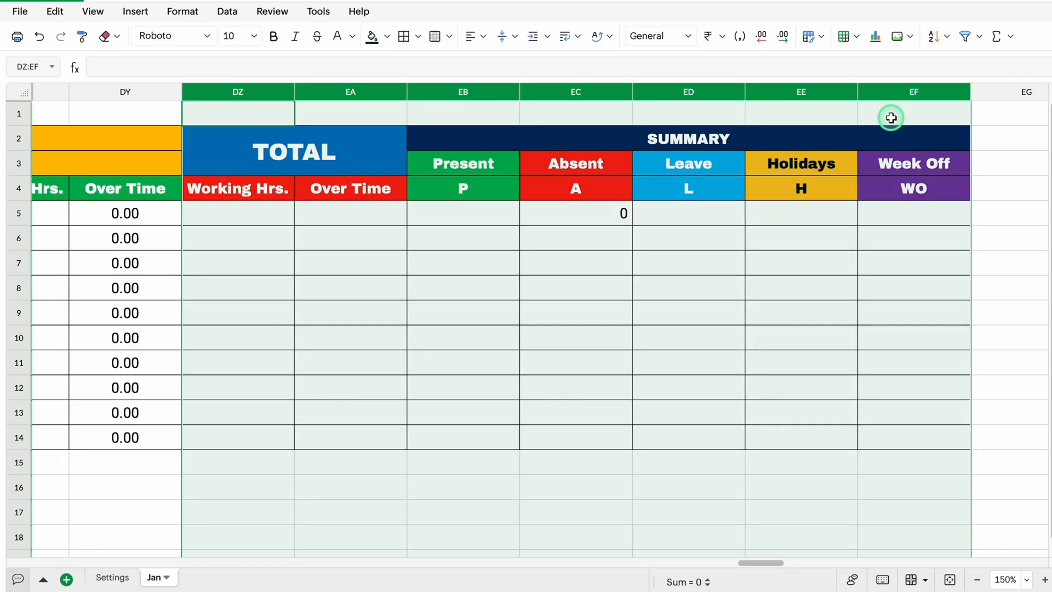
left_click(481, 35)
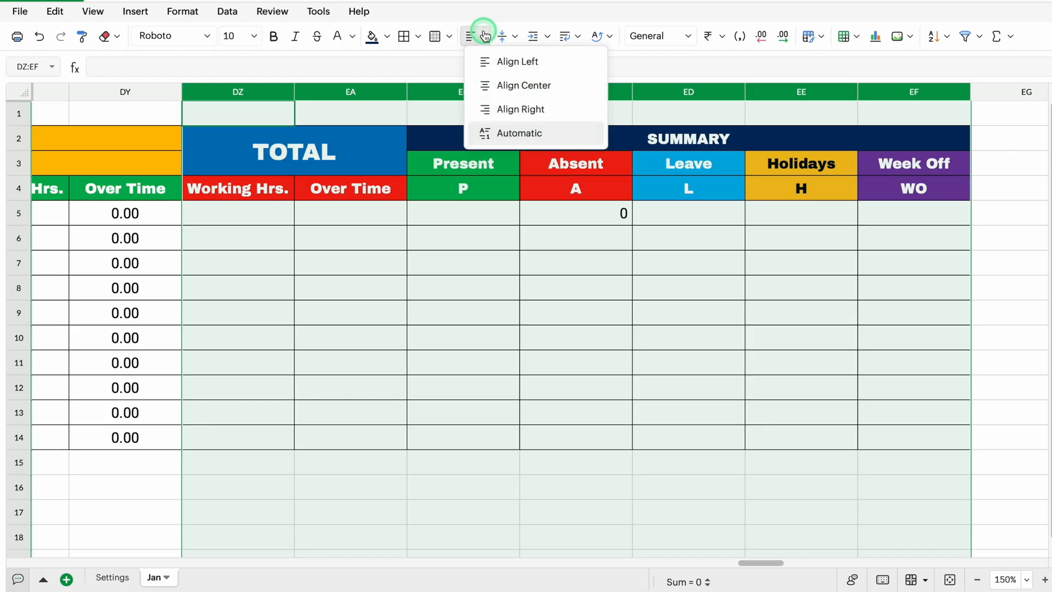
left_click(521, 86)
Fill the Absent COUNTIF formula from EC5 down to row 14 and across through the Week Off column EF
left_click(611, 214)
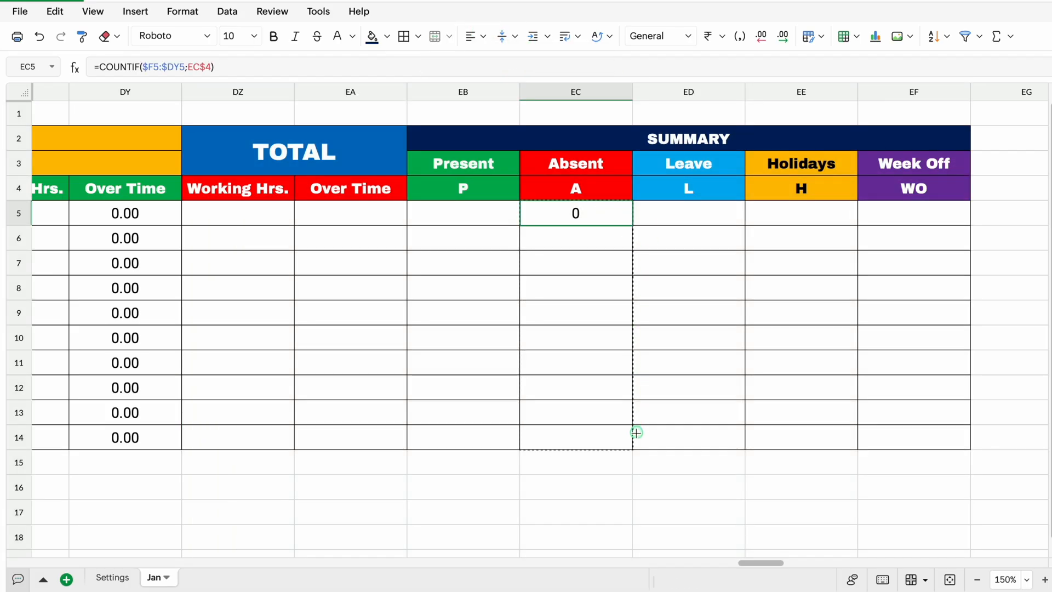
left_click_drag(637, 433, 636, 439)
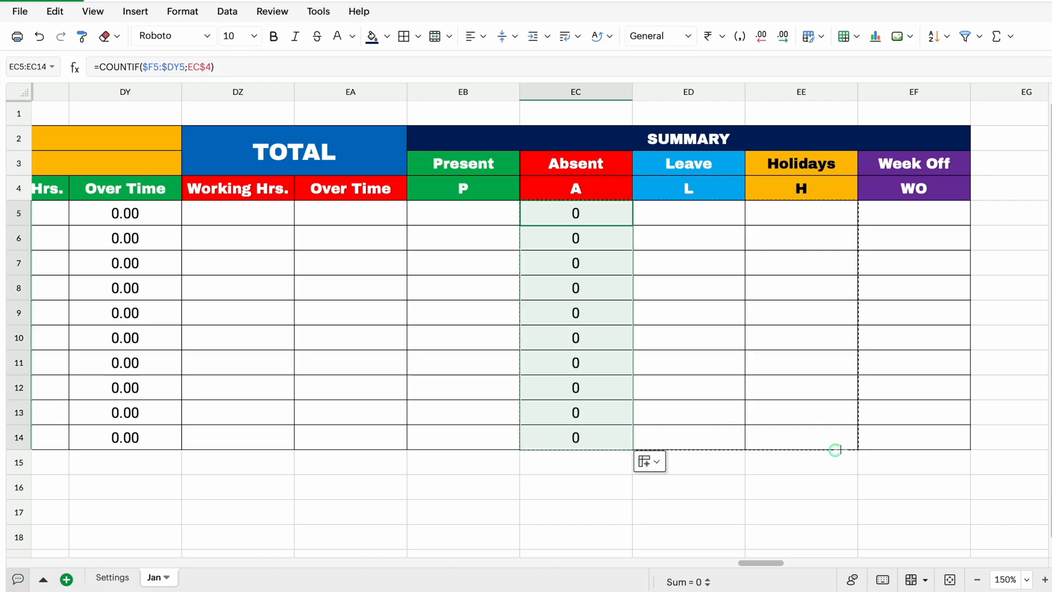
left_click_drag(930, 445, 930, 444)
Start a COUNT formula in EB5 under Present with the 1 January working hours cell H5 as its first value
left_click(451, 214)
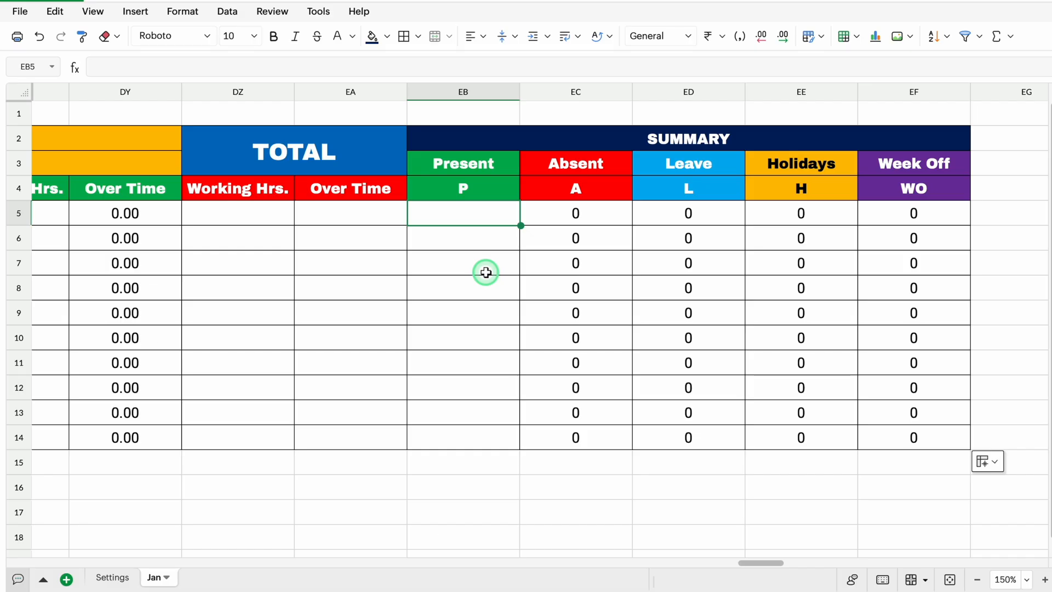
type("=COUNT")
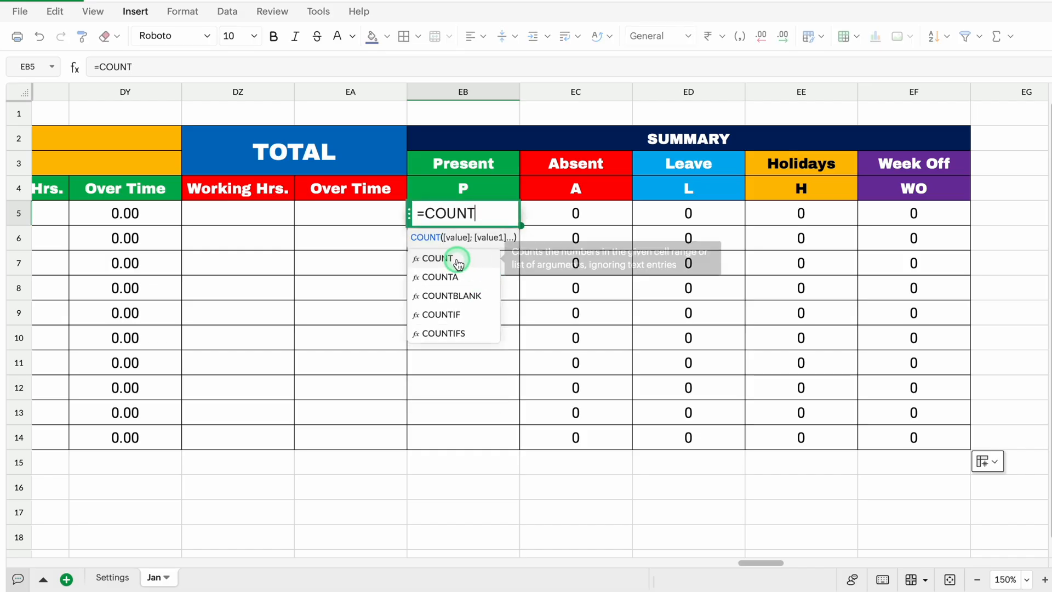
left_click(459, 263)
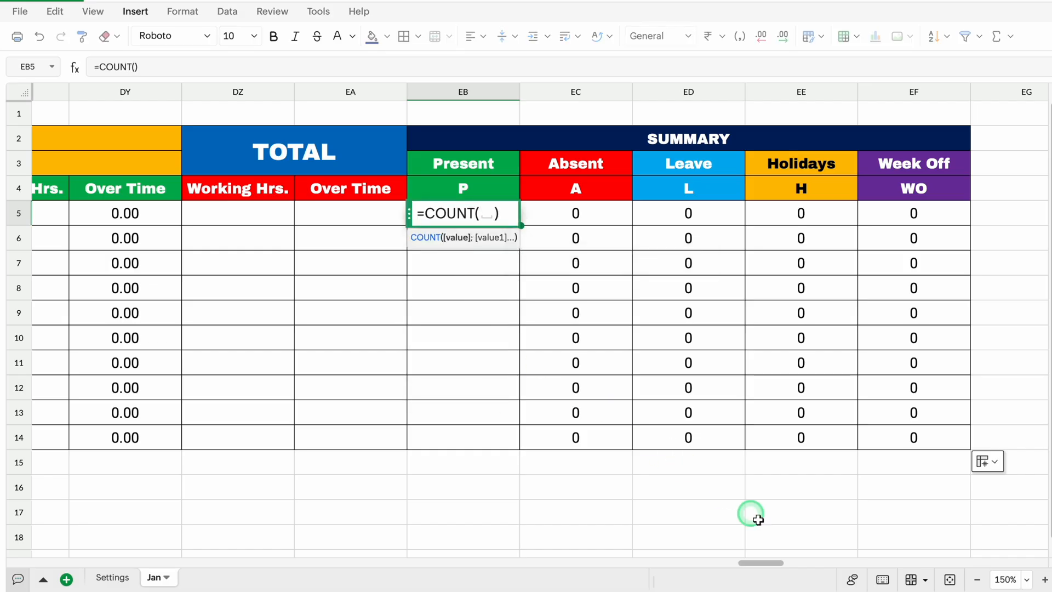
left_click_drag(766, 564, 87, 535)
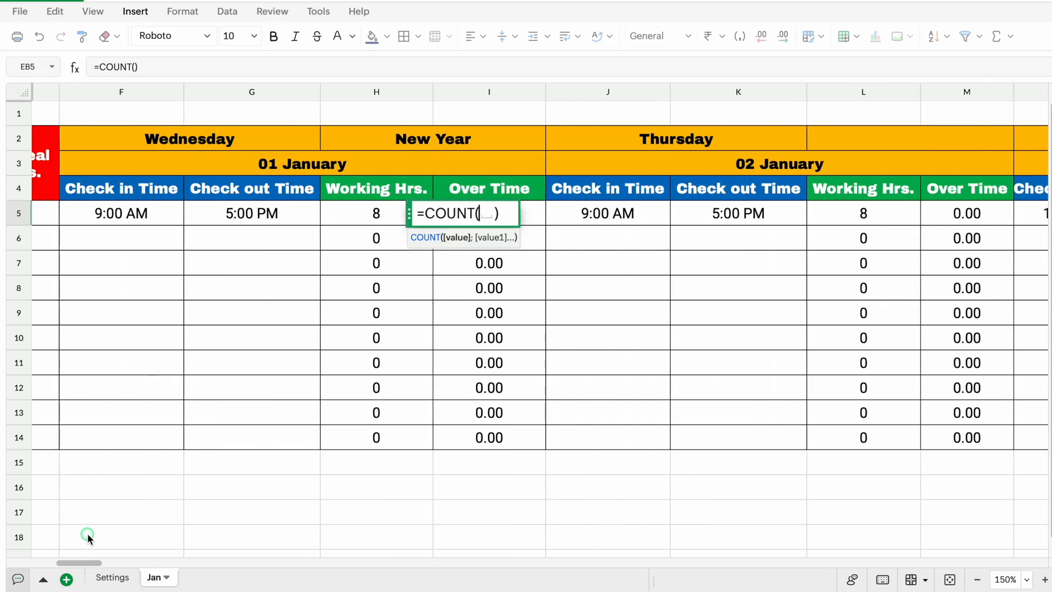
left_click_drag(410, 212, 409, 328)
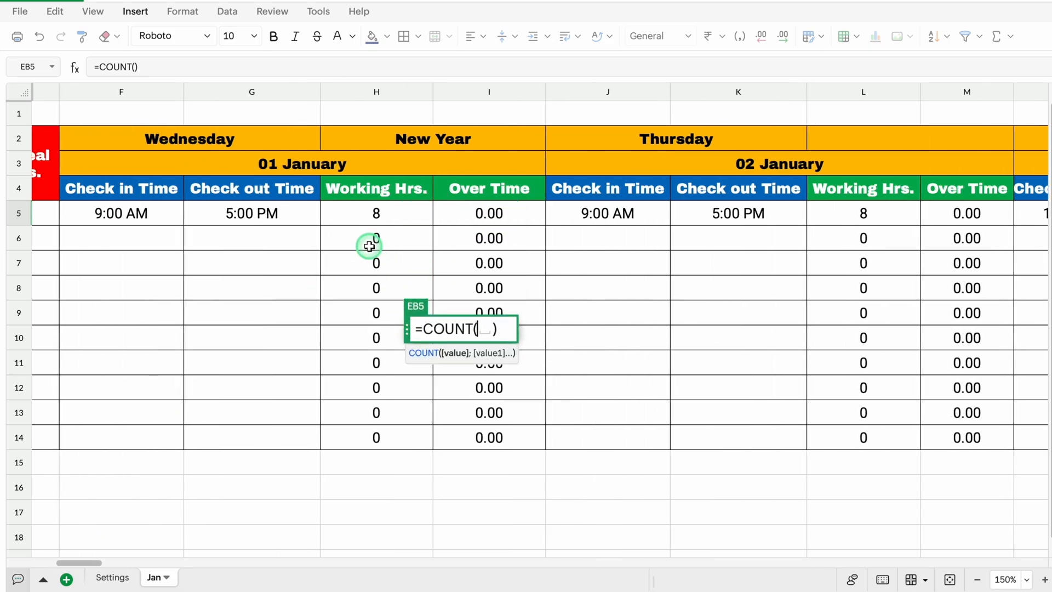
left_click(394, 213)
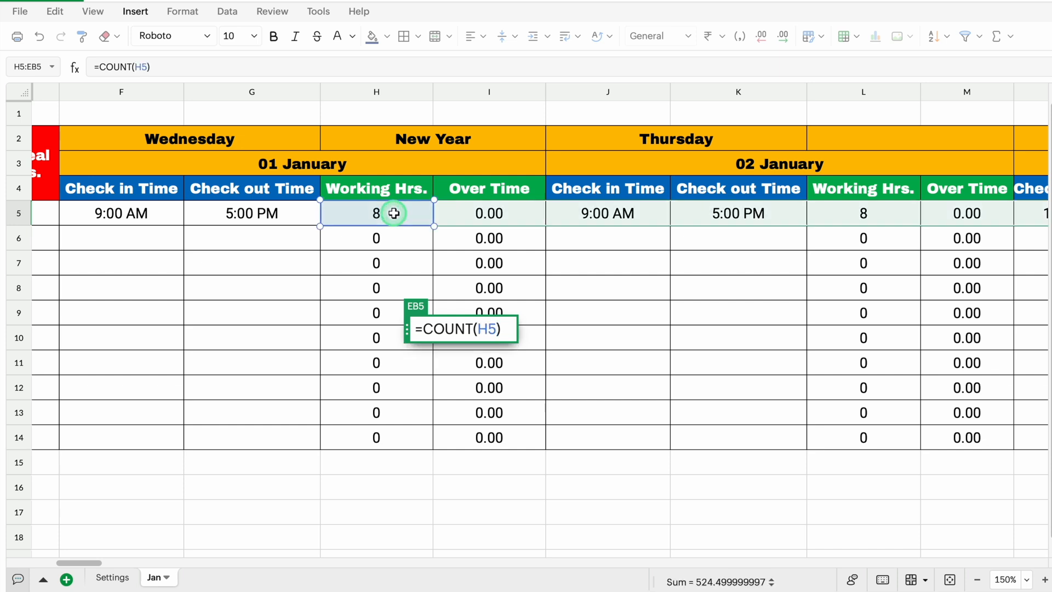
Add the row 5 working hours cells for 2 to 10 January, L5 through AR5, to the Present COUNT formula
type(",")
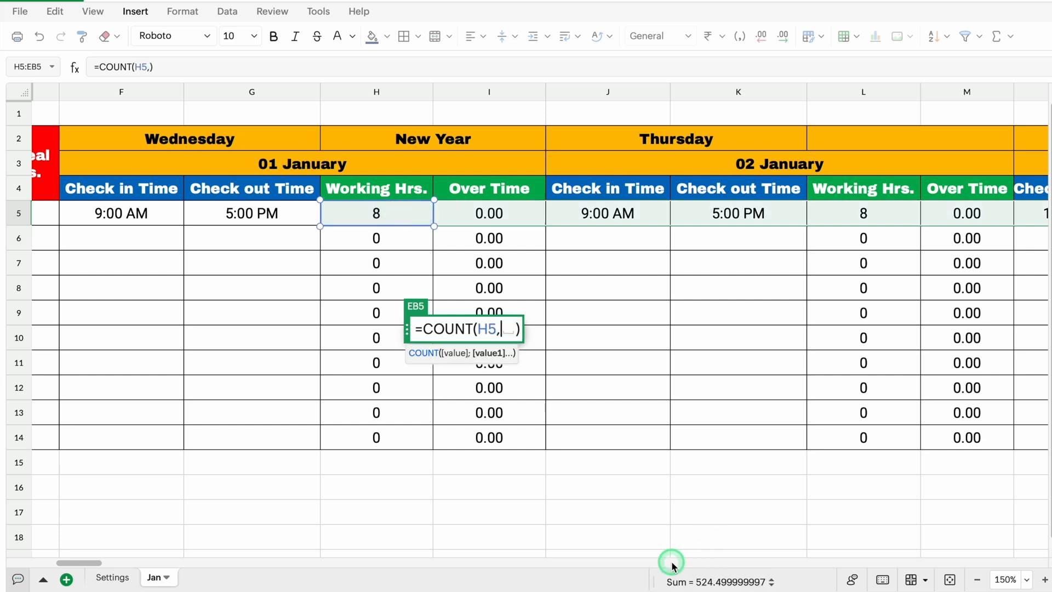
scroll(99, 566, "right", 2)
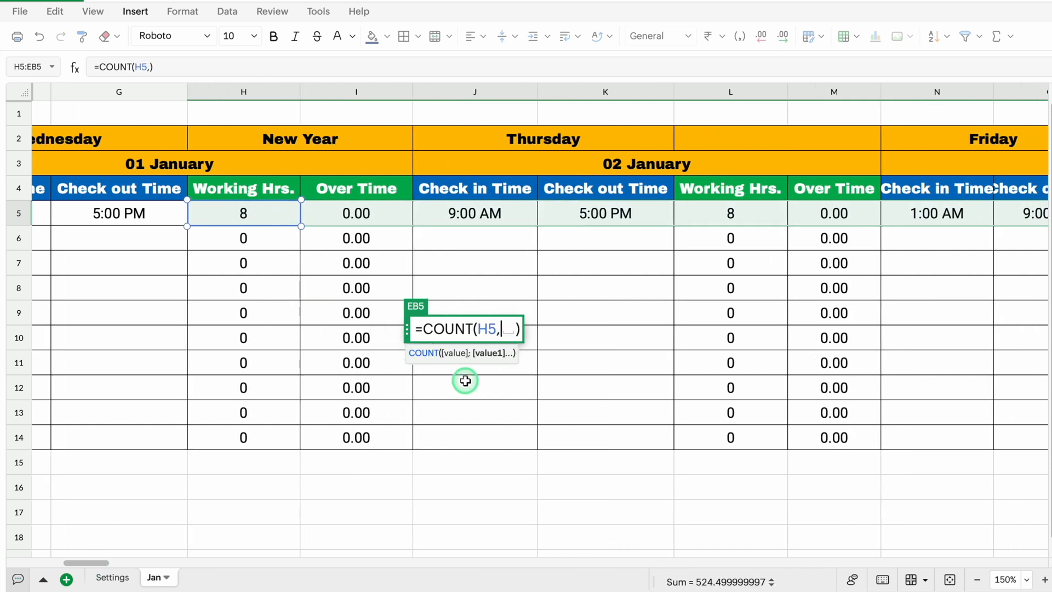
left_click(721, 214)
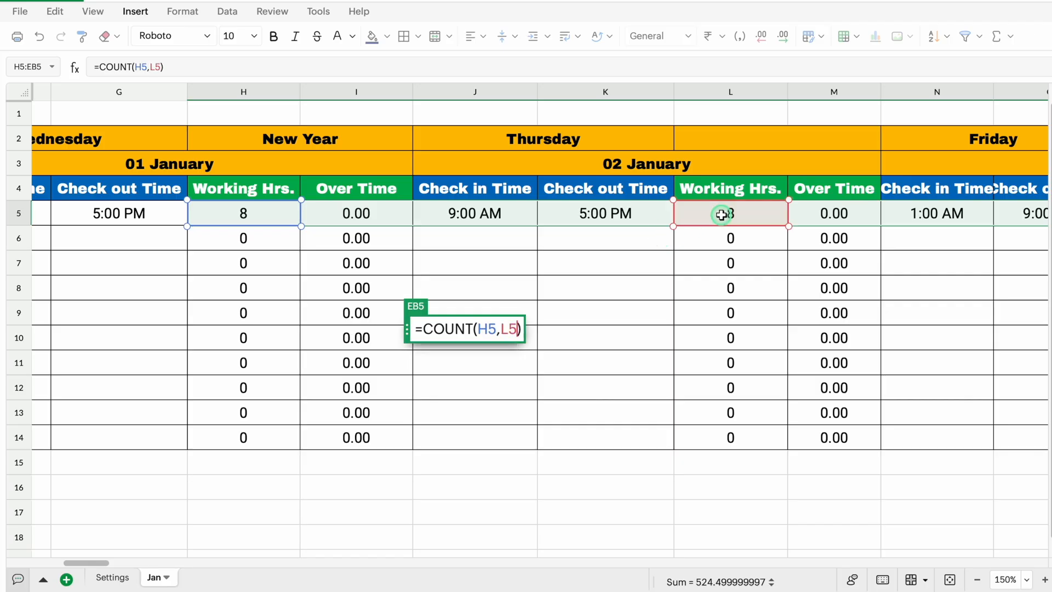
type(",")
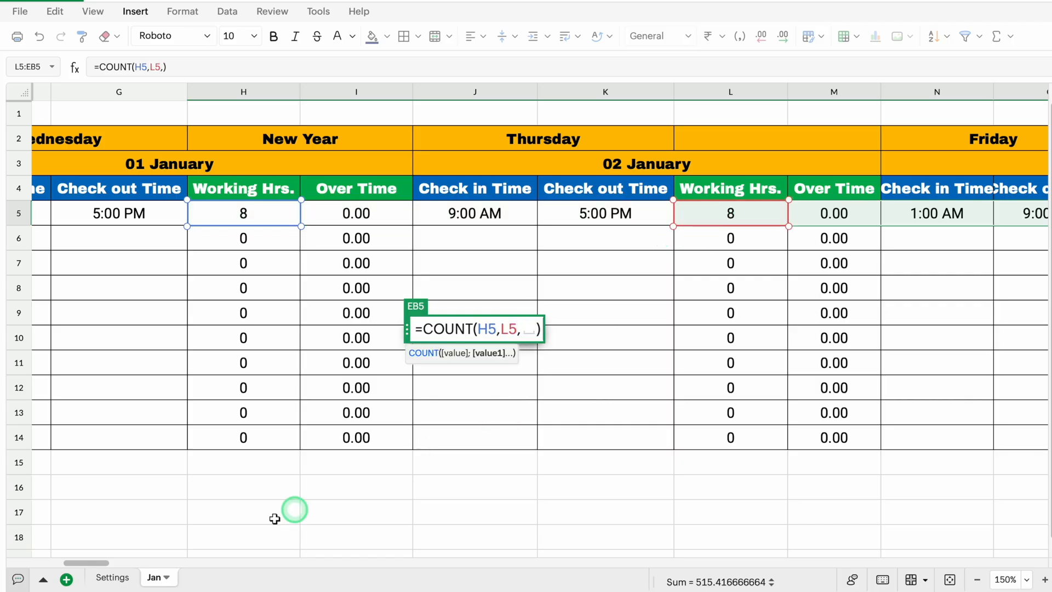
scroll(107, 565, "right", 2)
scroll(109, 565, "right", 3)
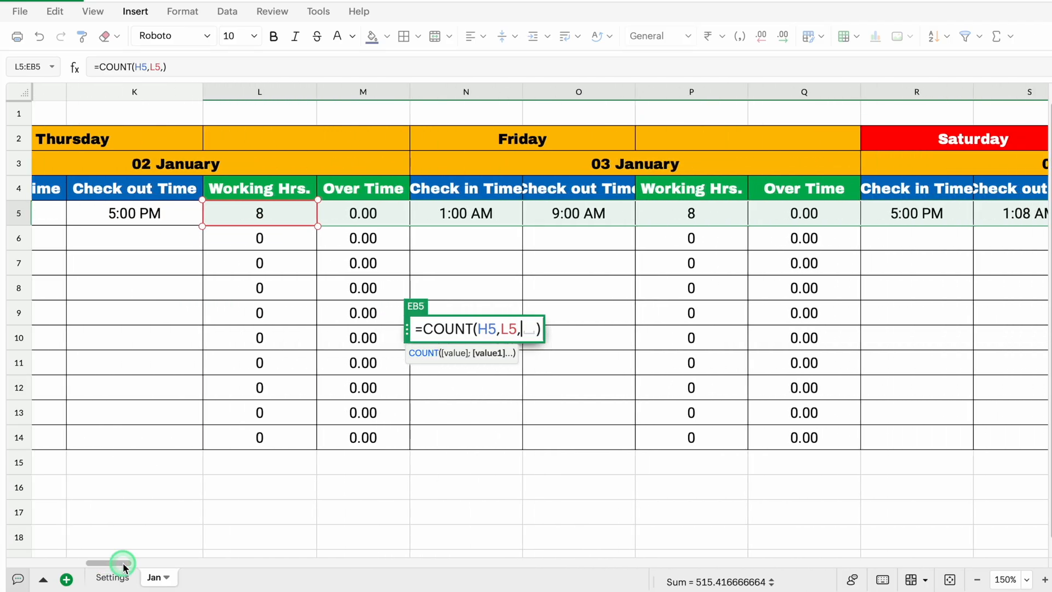
left_click(694, 212)
type(",")
left_click(536, 212)
type(",")
left_click(973, 212)
Add the remaining daily working hours cells, AV5 through DX5 for 31 January, and enter the COUNT formula
type(",")
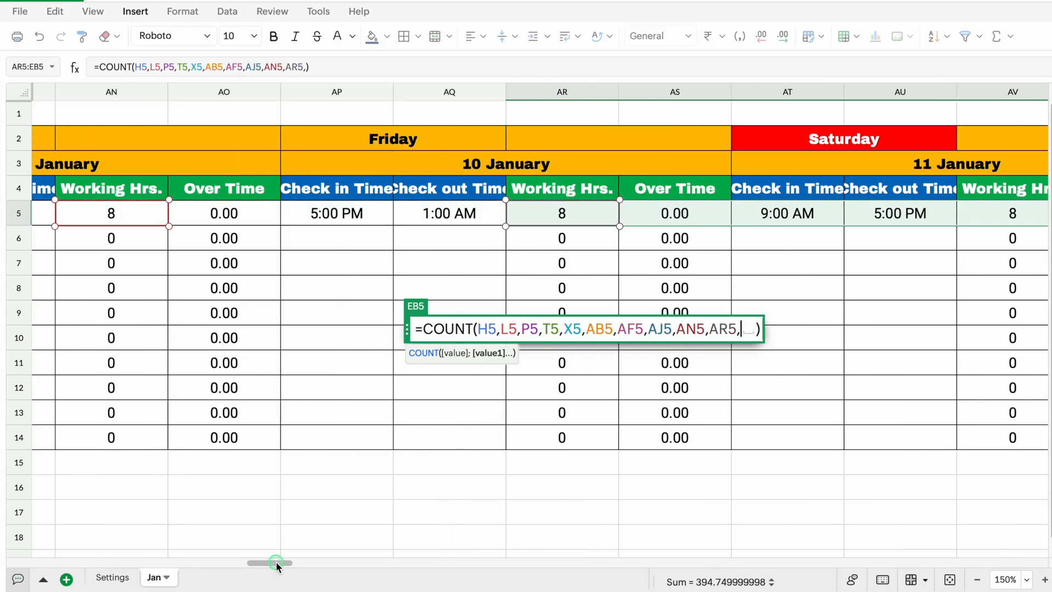
left_click(583, 364)
type(",")
left_click_drag(743, 563, 387, 575)
left_click(155, 213)
type(",")
left_click(552, 213)
type(",")
left_click(653, 212)
type(",")
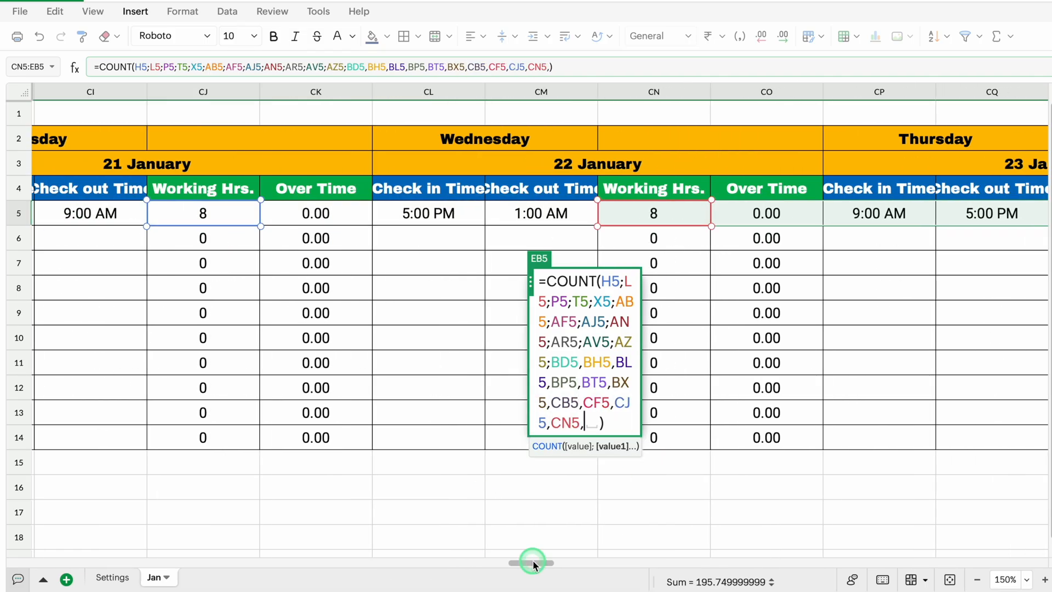
left_click(897, 220)
left_click(690, 214)
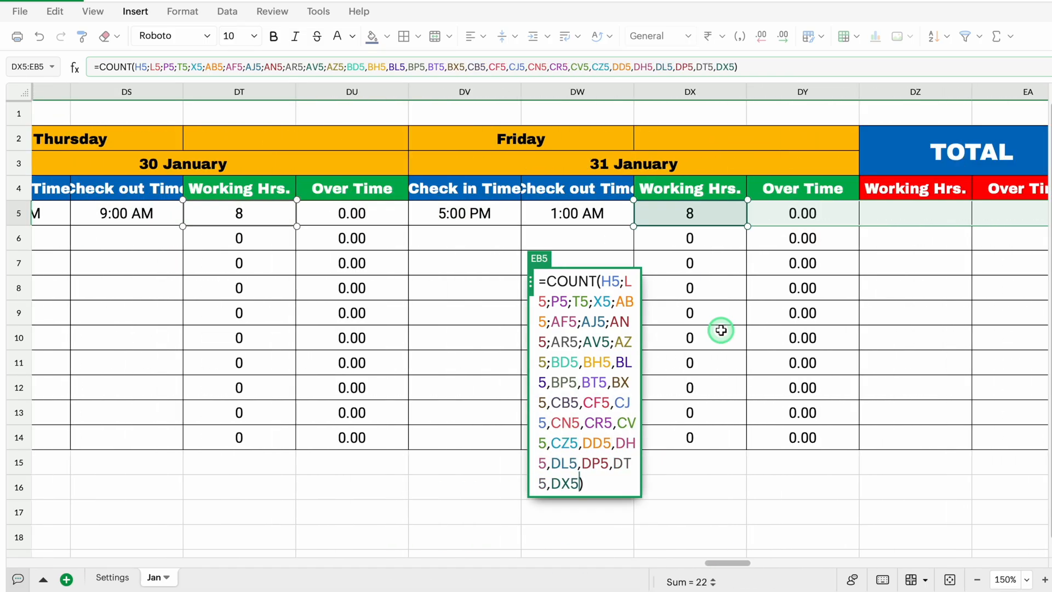
key("Return")
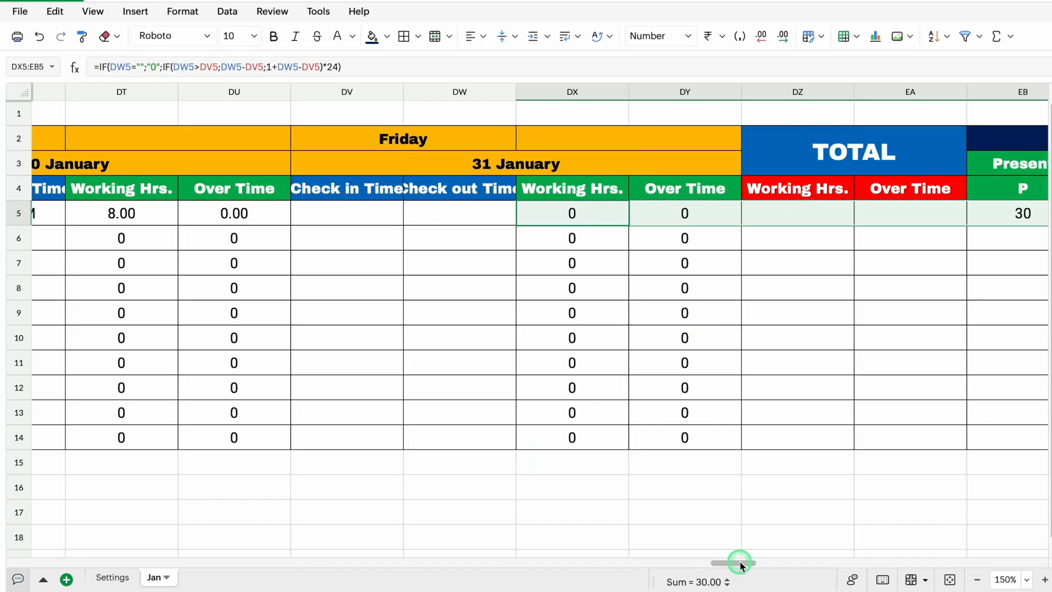
Fill the Present COUNT formula from EB5 down to EB14
left_click_drag(740, 561, 763, 561)
left_click(602, 217)
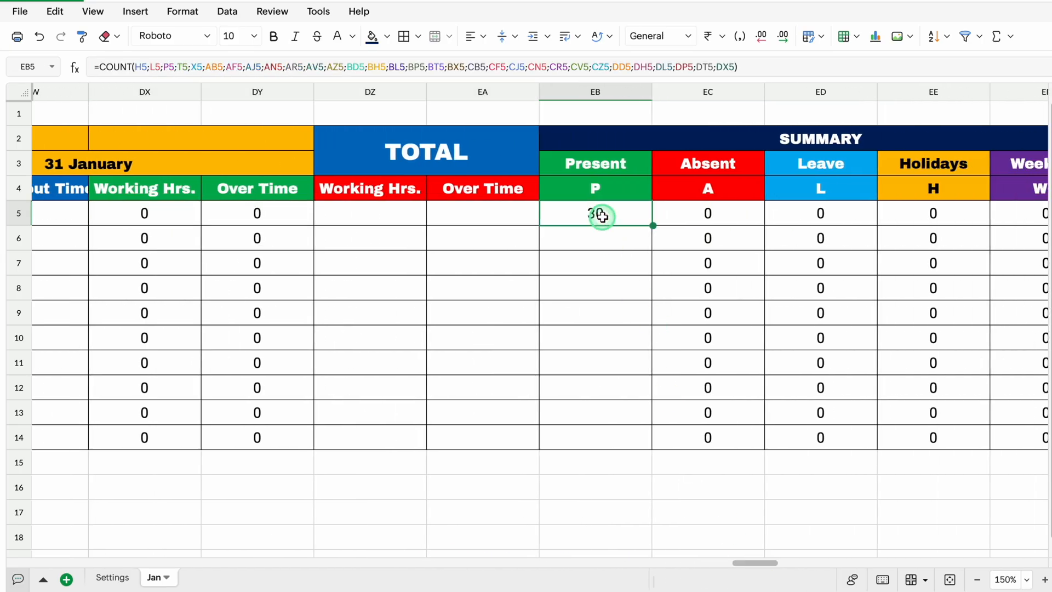
double_click(652, 226)
Clear the row 5 check-in and check-out times for 30 January in DR5:DS5
left_click_drag(759, 563, 724, 557)
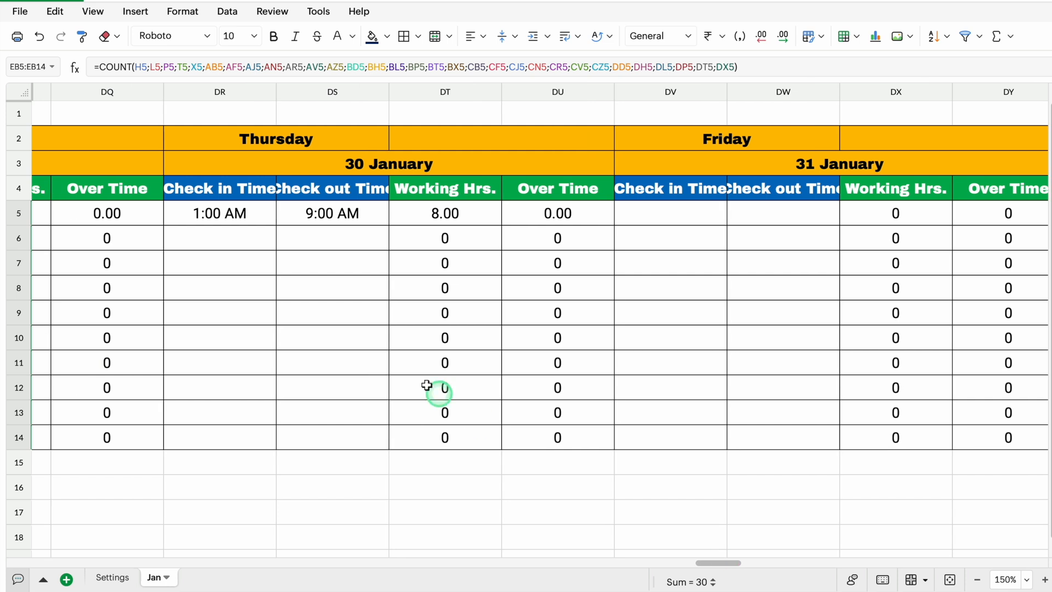
left_click(235, 213)
left_click_drag(236, 213, 307, 220)
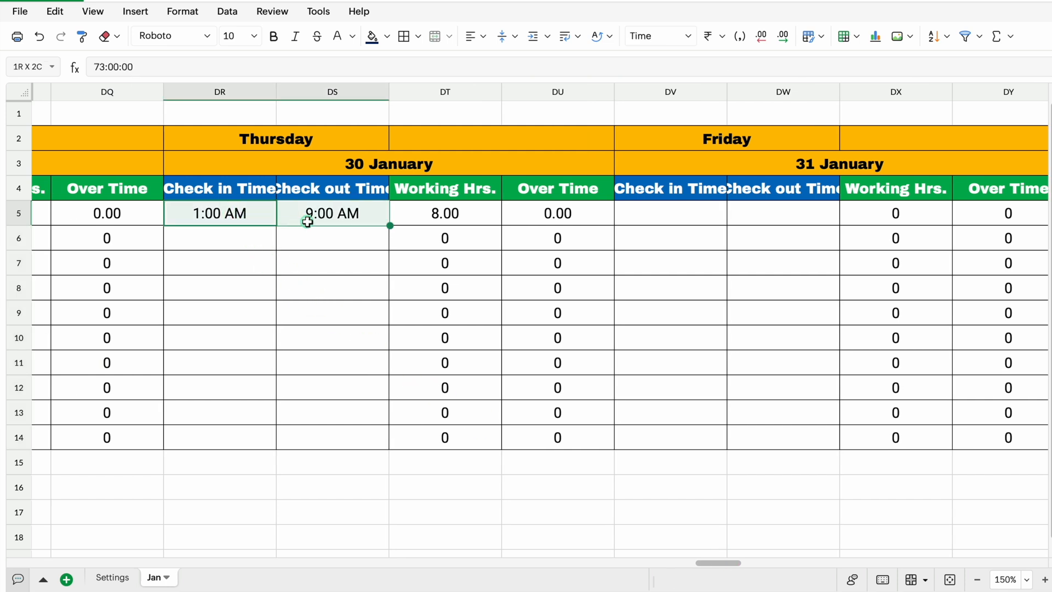
key("Delete")
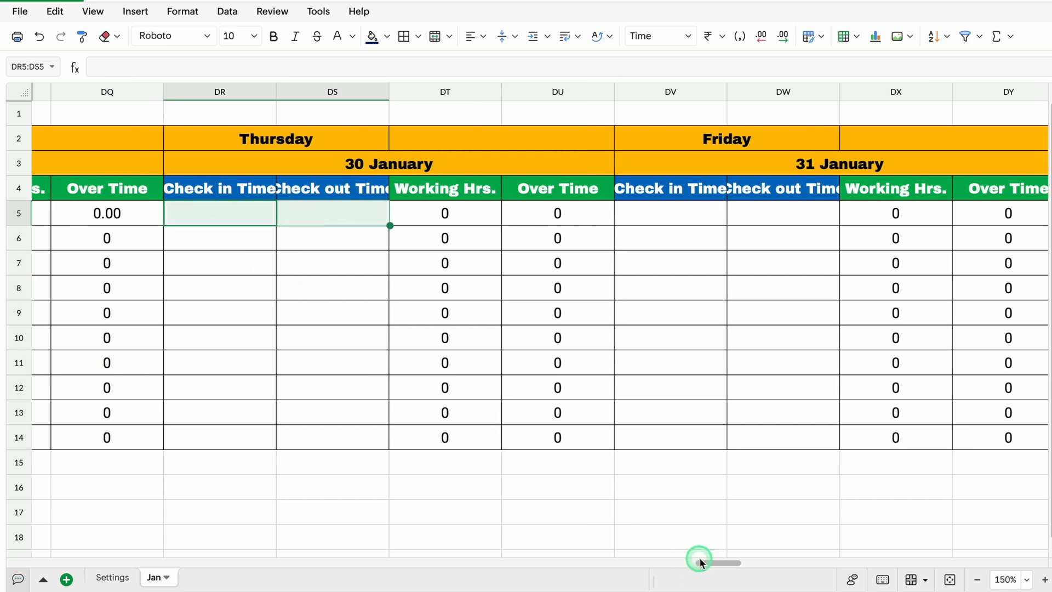
Start a SUM formula in DZ5 under TOTAL Working Hrs. with the 1 January working hours cell H5
left_click_drag(700, 559, 738, 561)
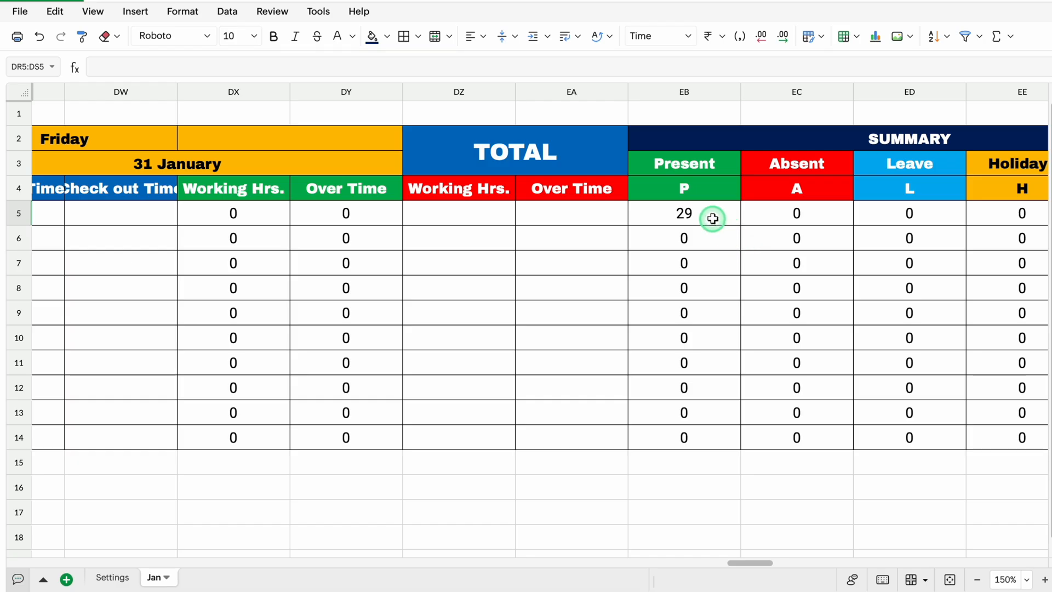
left_click(440, 212)
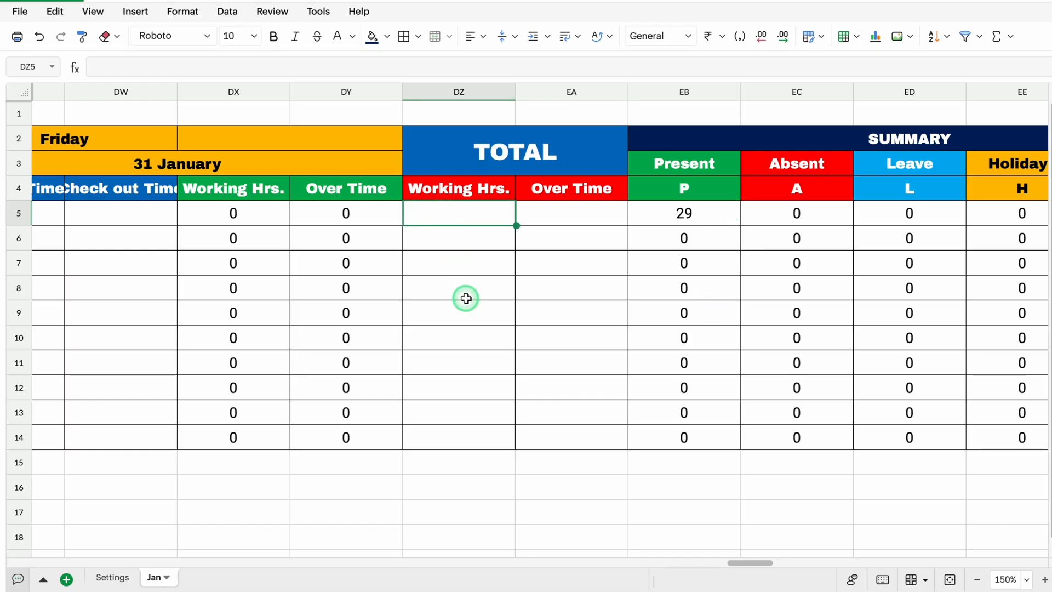
type("=SUM(")
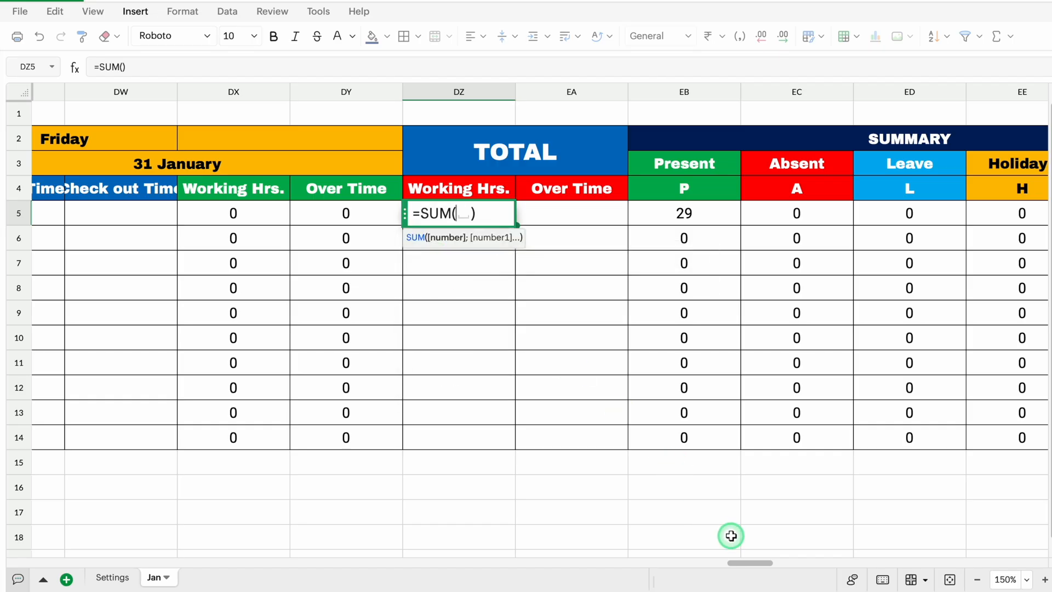
left_click_drag(738, 563, 77, 562)
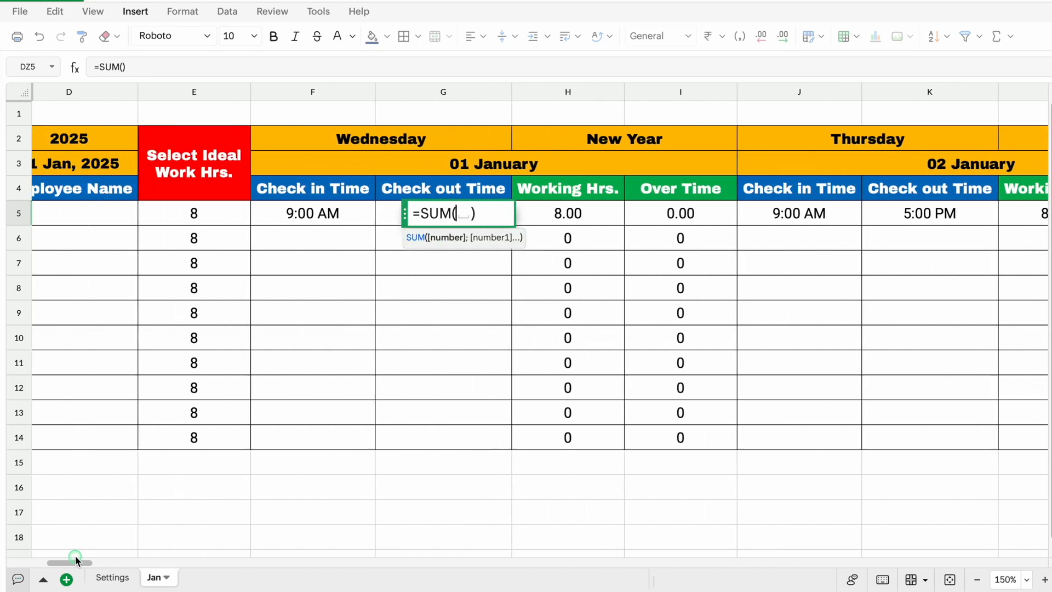
left_click(574, 215)
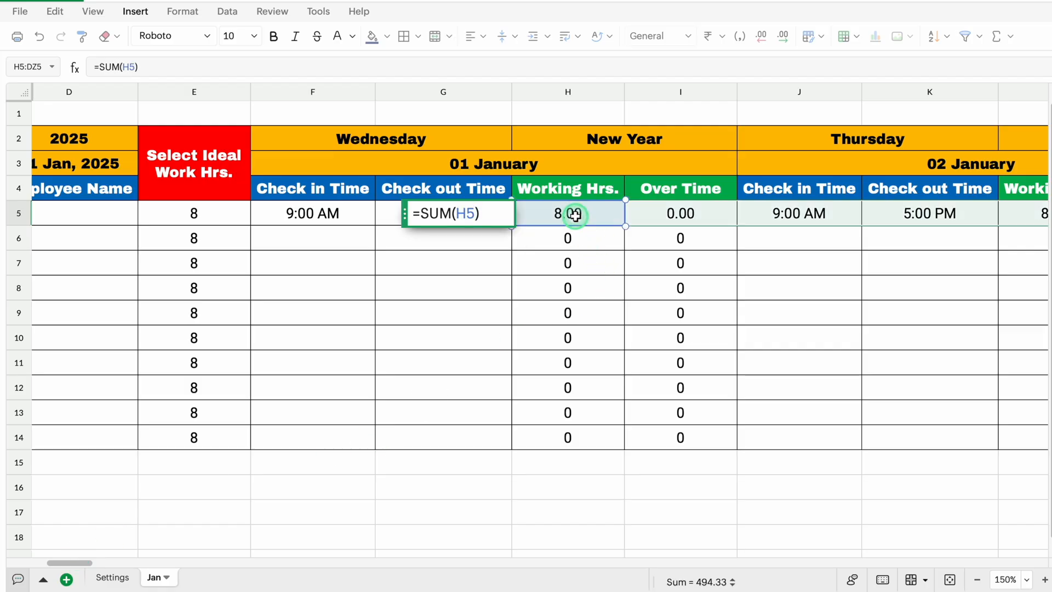
Add the row 5 working hours cells for 2 to 11 January, L5 through AV5, to the SUM formula, joined with plus signs
type("+")
left_click_drag(78, 563, 96, 566)
left_click_drag(405, 213, 402, 294)
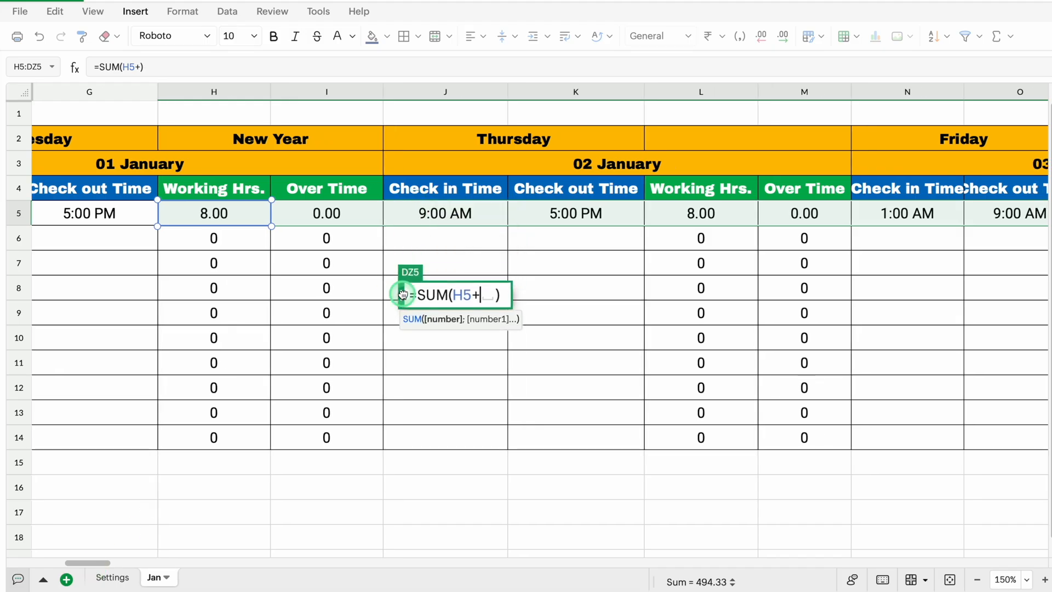
left_click(728, 215)
type("+")
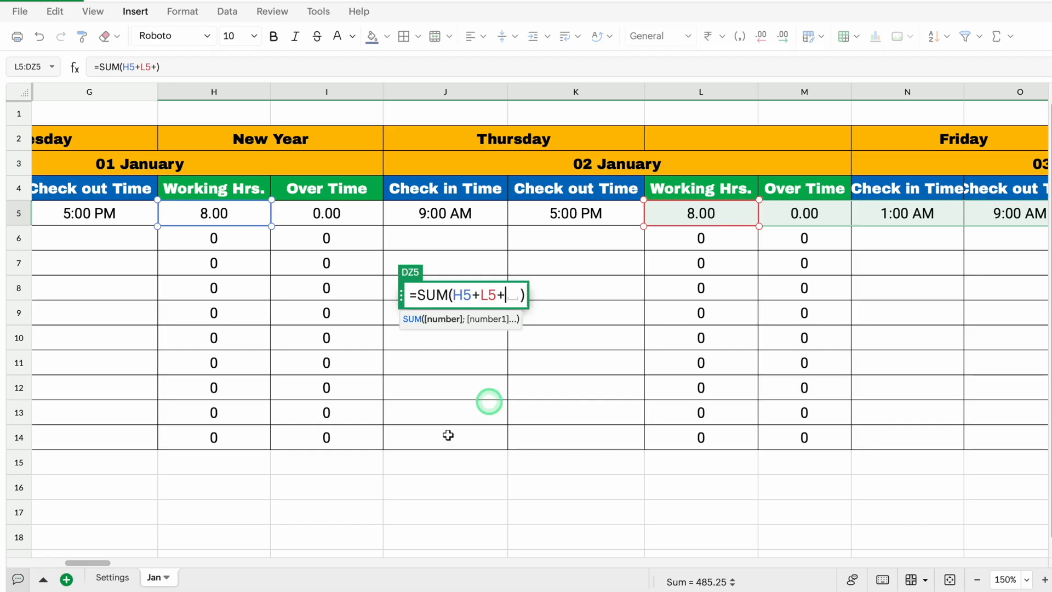
left_click_drag(106, 562, 121, 564)
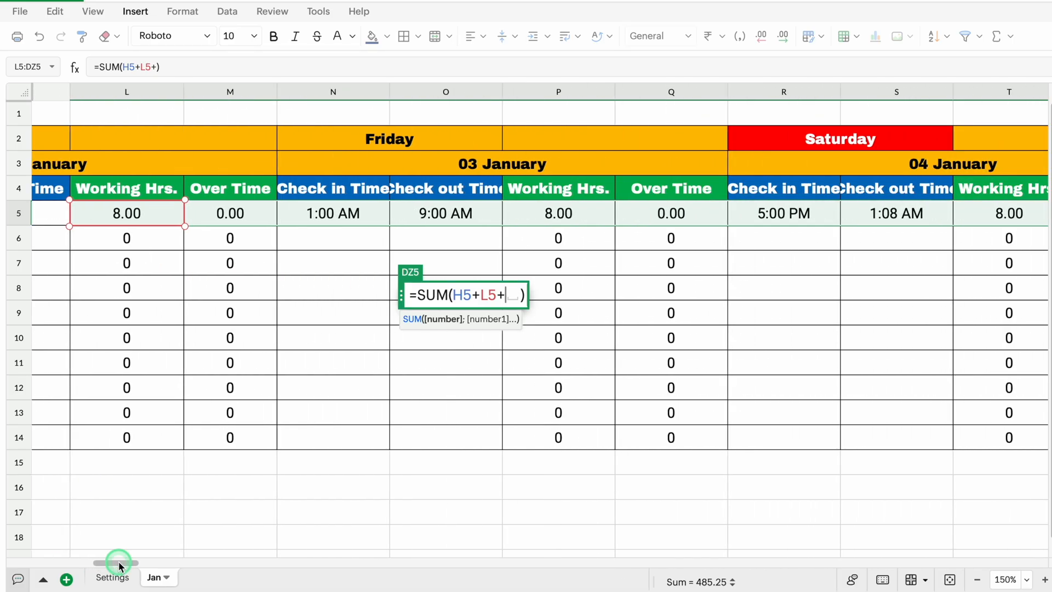
left_click(584, 213)
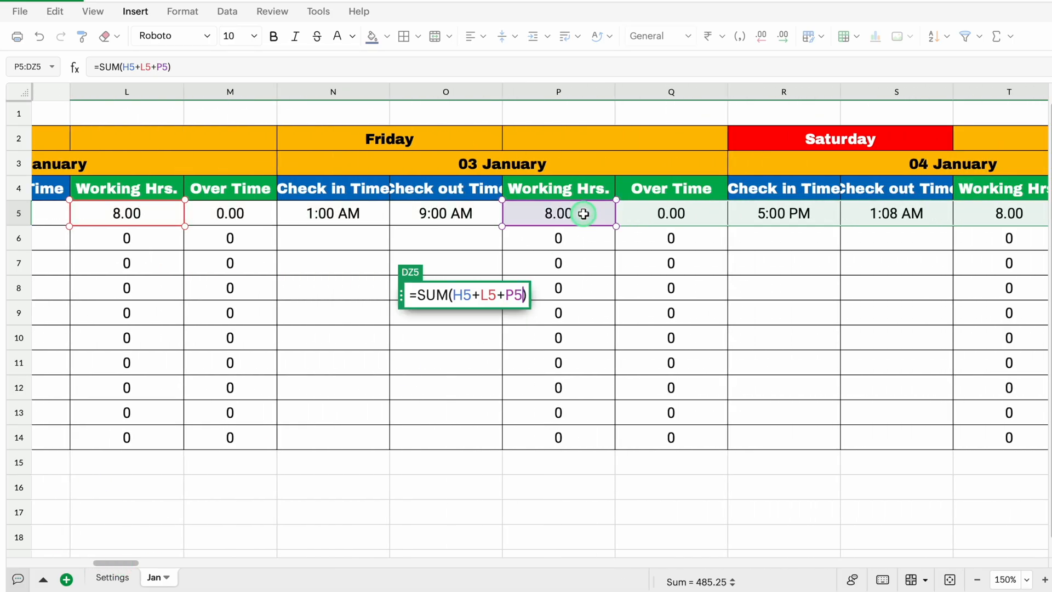
type("+")
left_click(338, 213)
Add the working hours cells for 12 to 24 January, AZ5 through CV5, to the SUM formula
type("+")
left_click(788, 217)
left_click(568, 213)
left_click(441, 213)
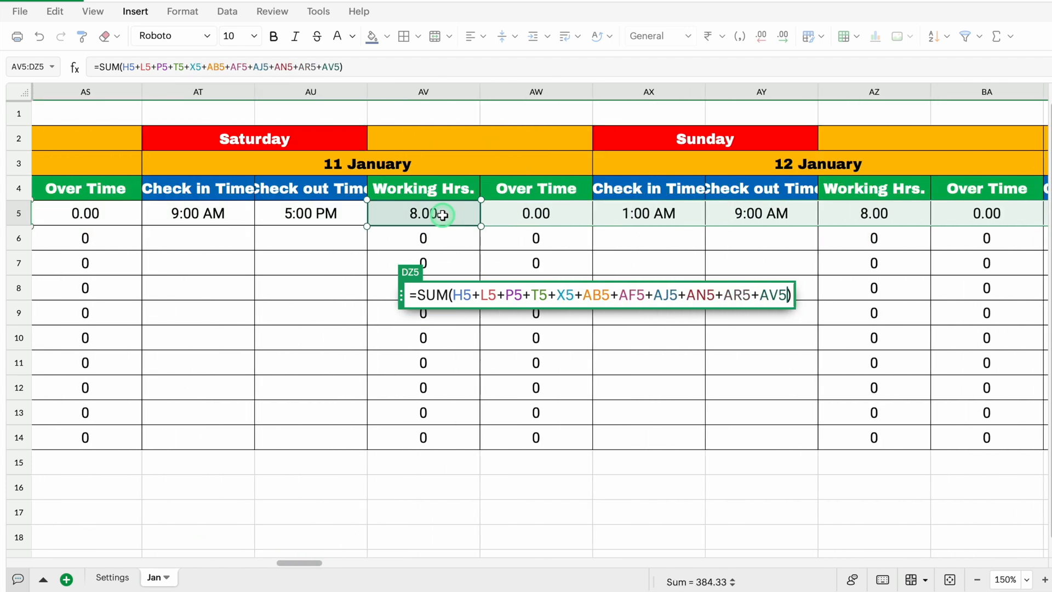
left_click(892, 211)
type("+")
left_click(261, 217)
Add the remaining working hours cells, CZ5 through DX5 for 31 January, and enter the SUM formula
type("+")
left_click(578, 213)
type("+")
left_click_drag(498, 563, 563, 563)
left_click(916, 214)
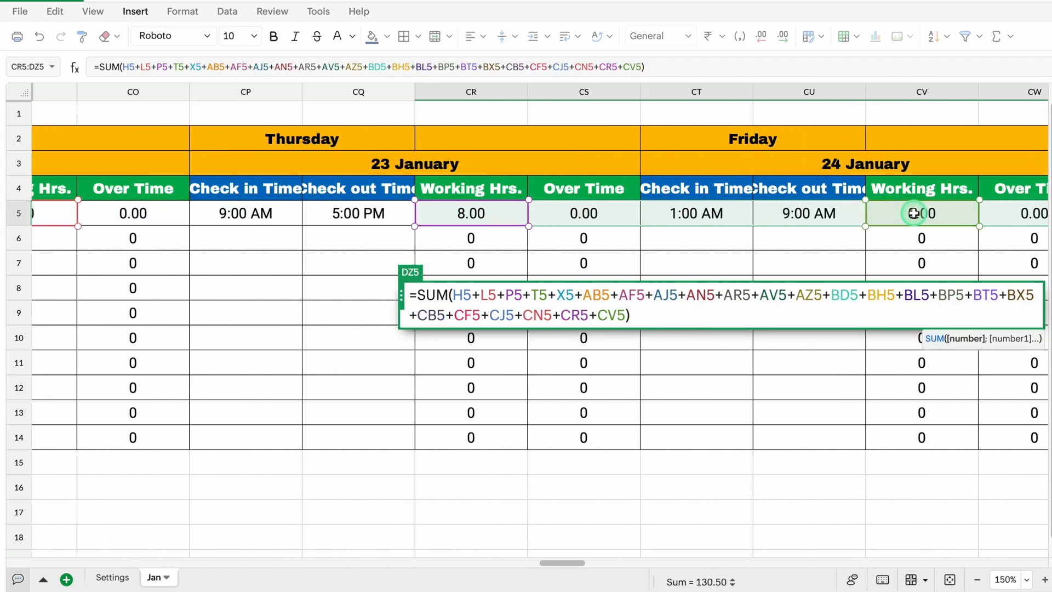
type("+")
left_click(545, 211)
type("+")
left_click(972, 214)
type("+")
left_click(317, 214)
left_click(795, 214)
type("+")
left_click_drag(704, 564, 742, 564)
left_click(461, 214)
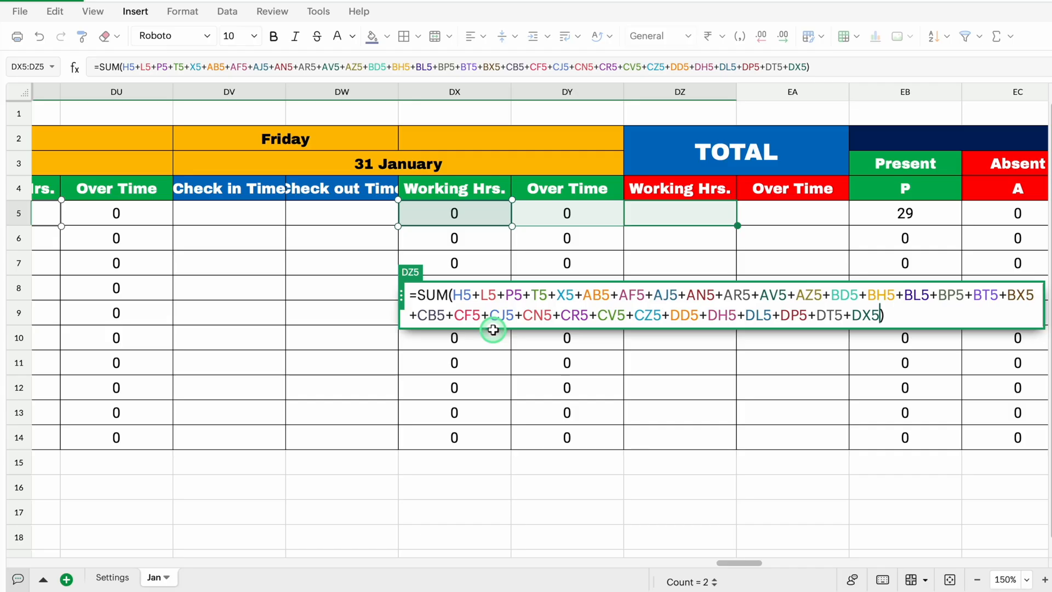
key("Return")
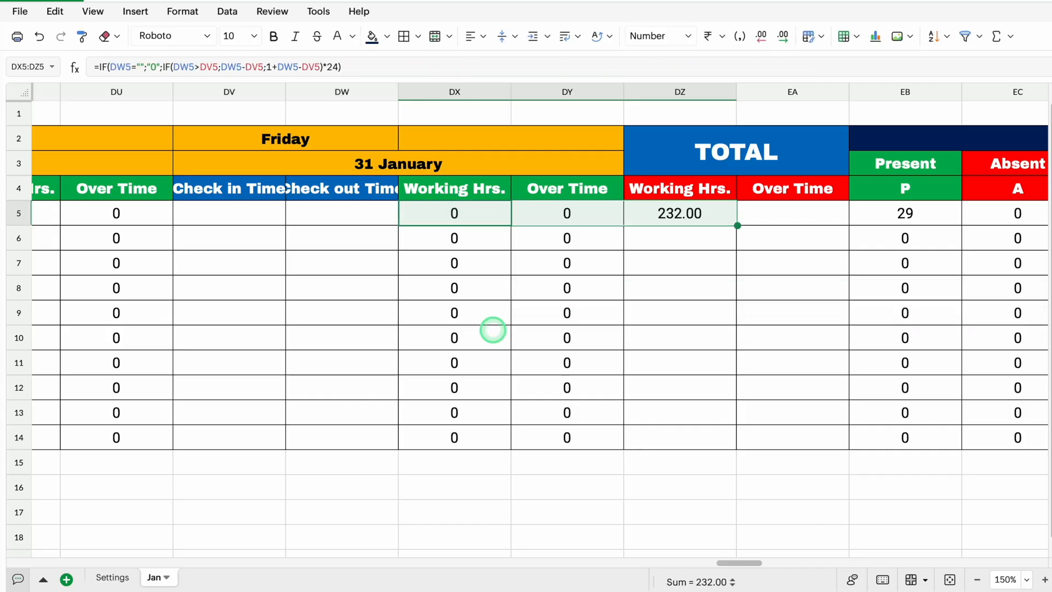
Fill the total formula from DZ5 down to row 14 and across to the Over Time column, covering DZ5:EA14
left_click(715, 214)
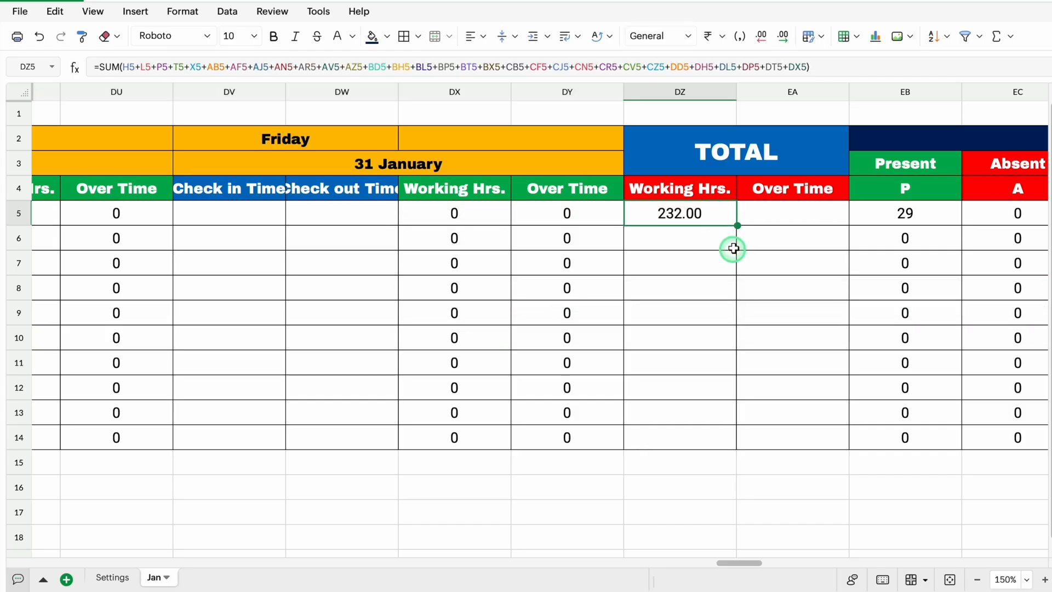
left_click_drag(725, 420, 724, 439)
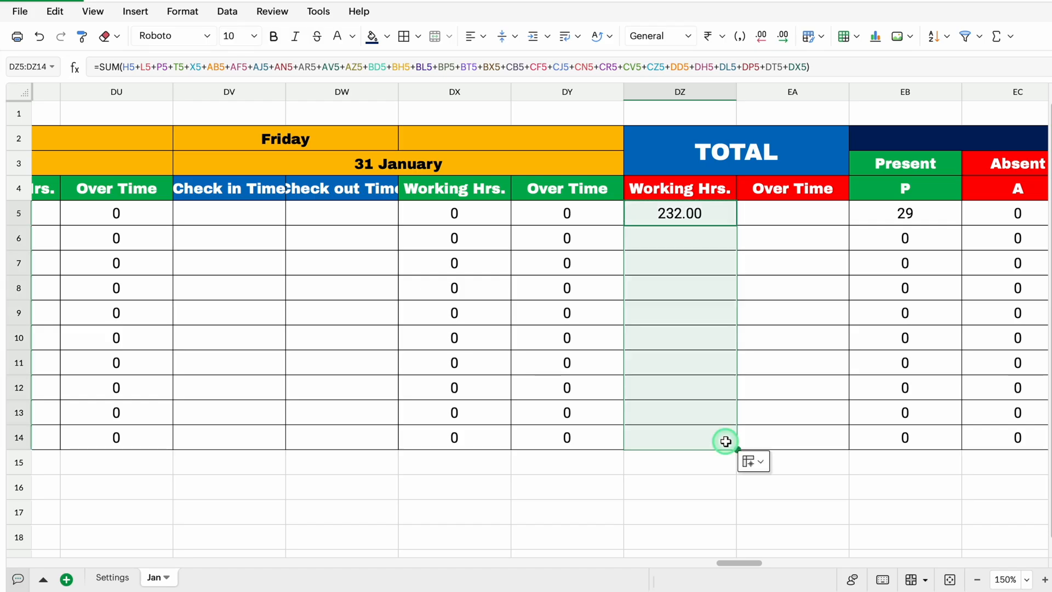
left_click_drag(789, 447, 790, 447)
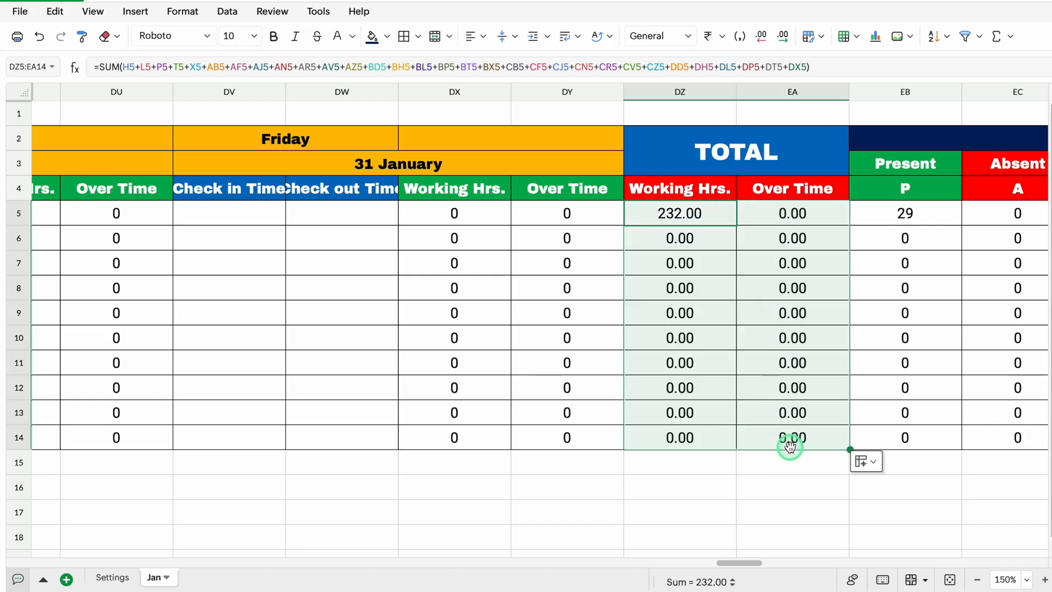
Apply the custom number format #;#;- to the attendance summary cells EB5:EF14
mouse_move(738, 563)
left_mouse_down()
mouse_move(767, 562)
mouse_move(756, 557)
left_mouse_up()
left_click(461, 240)
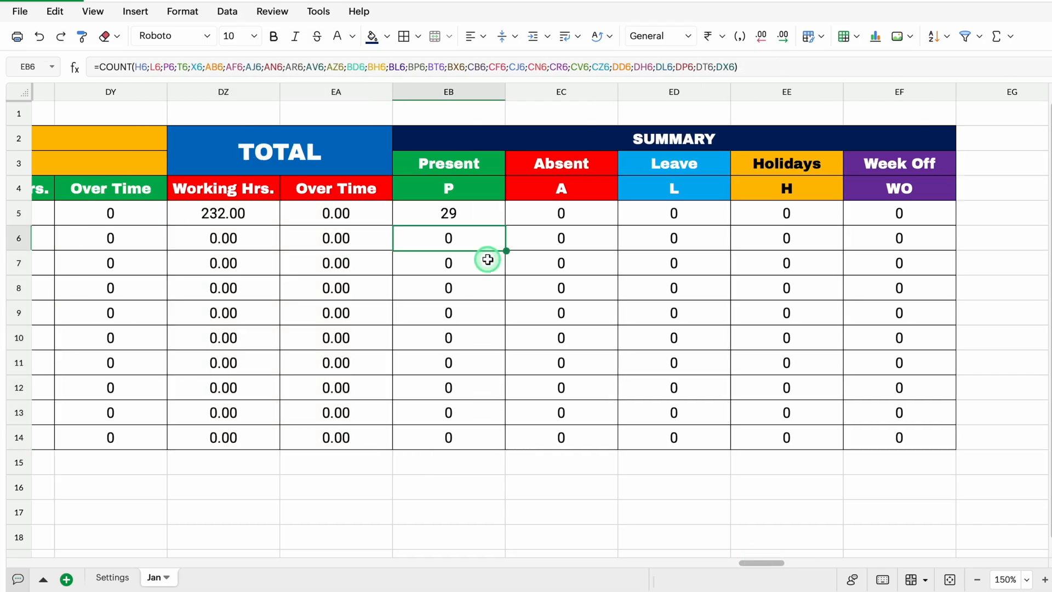
left_click(463, 213)
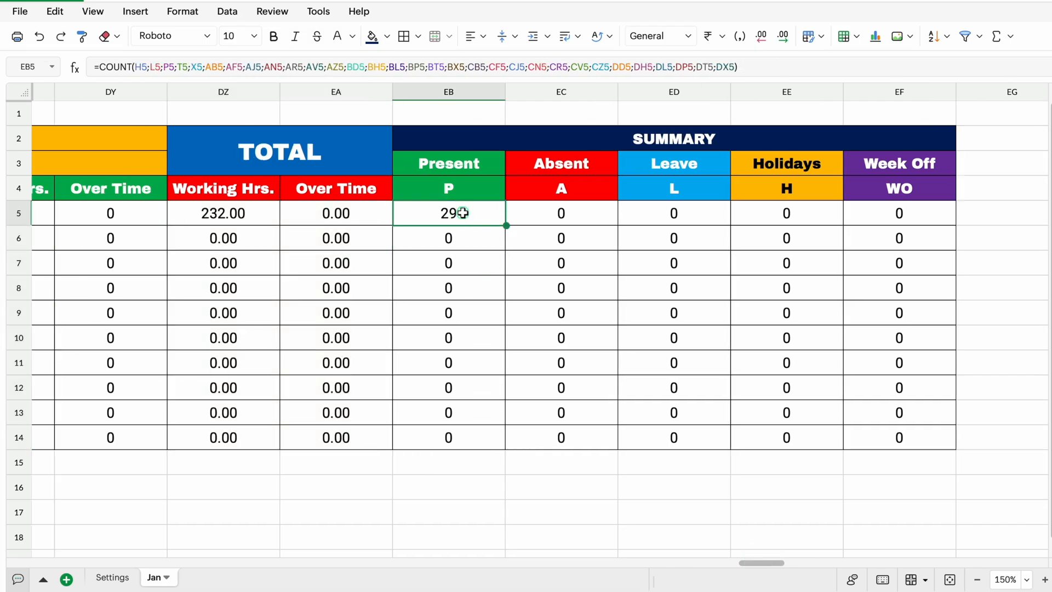
left_click_drag(516, 217, 900, 434)
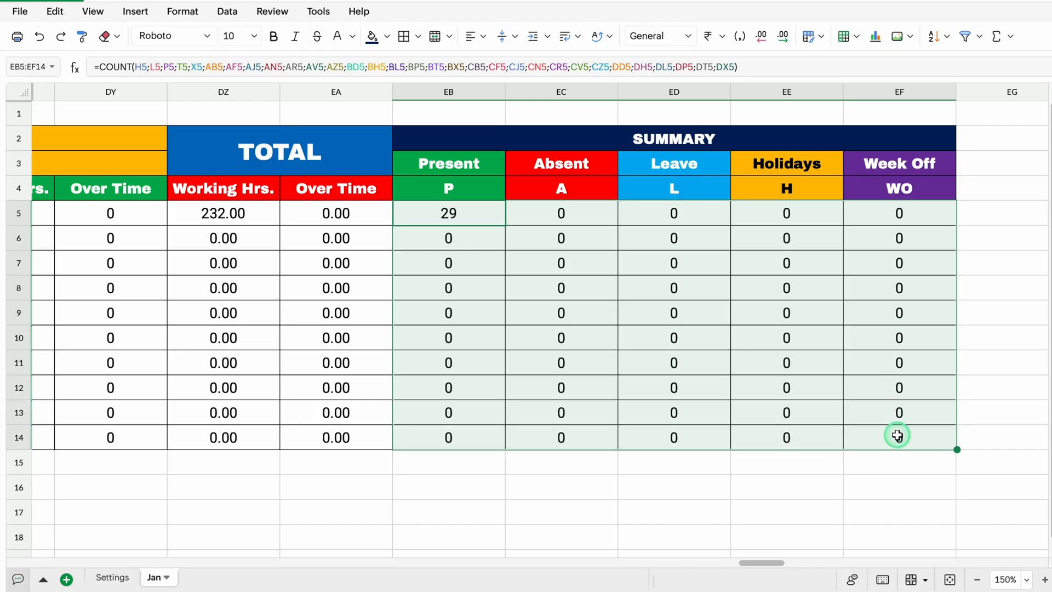
left_click(184, 11)
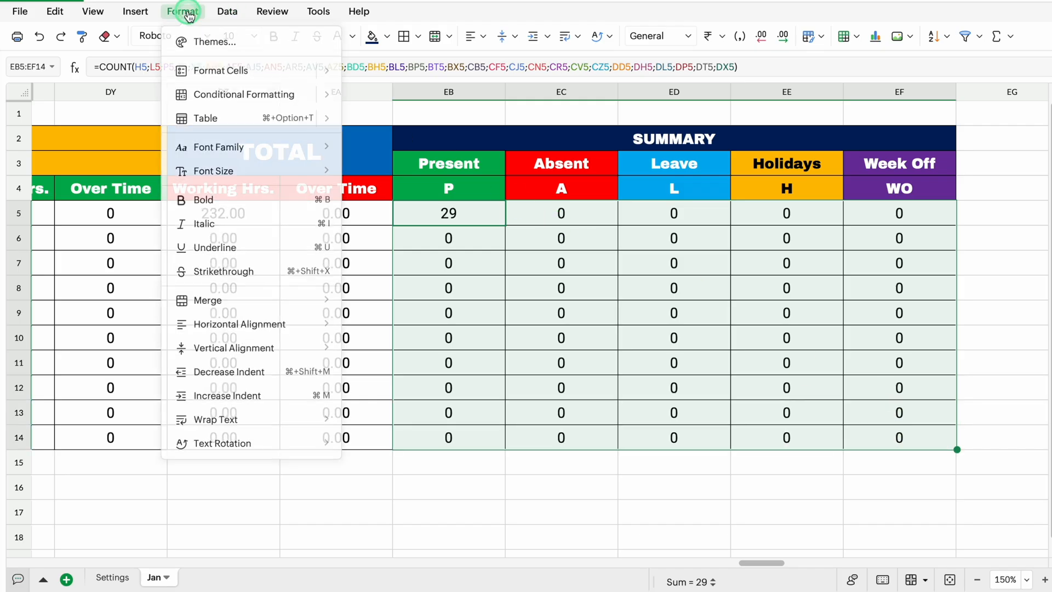
mouse_move(246, 70)
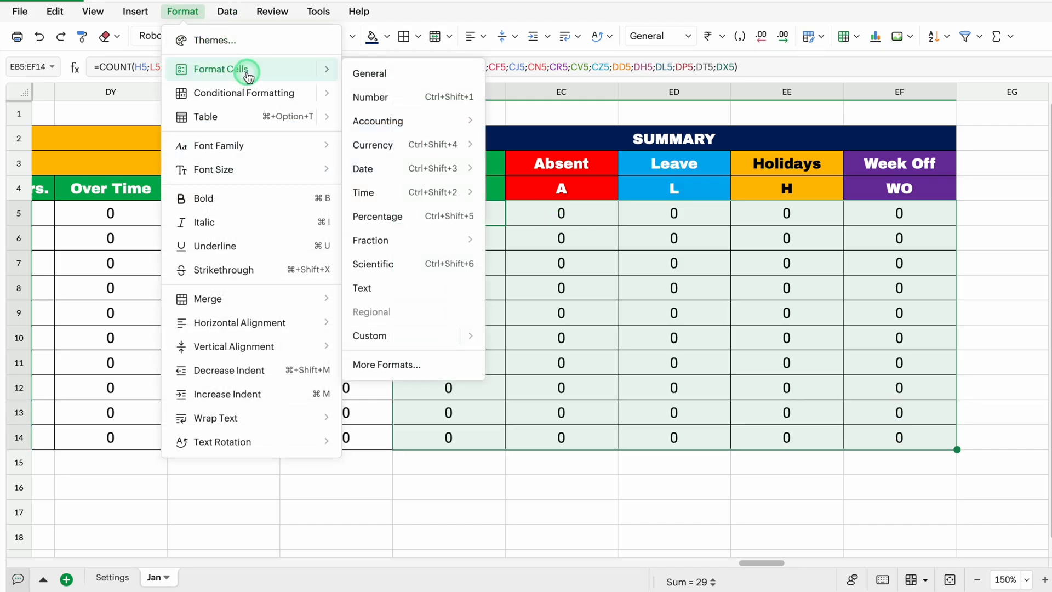
left_click(381, 338)
left_click(510, 179)
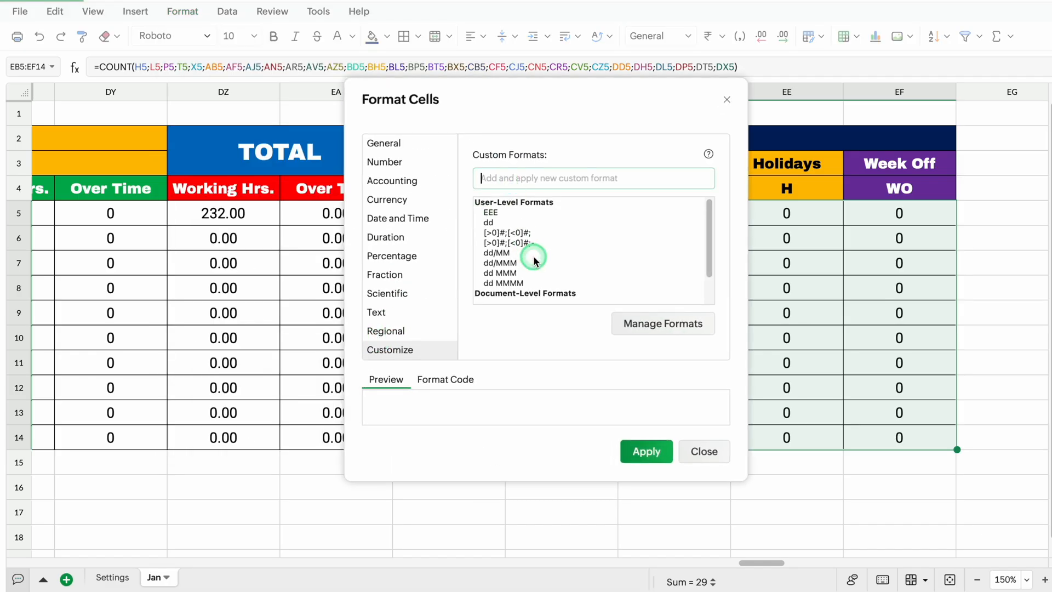
type("#;#;-")
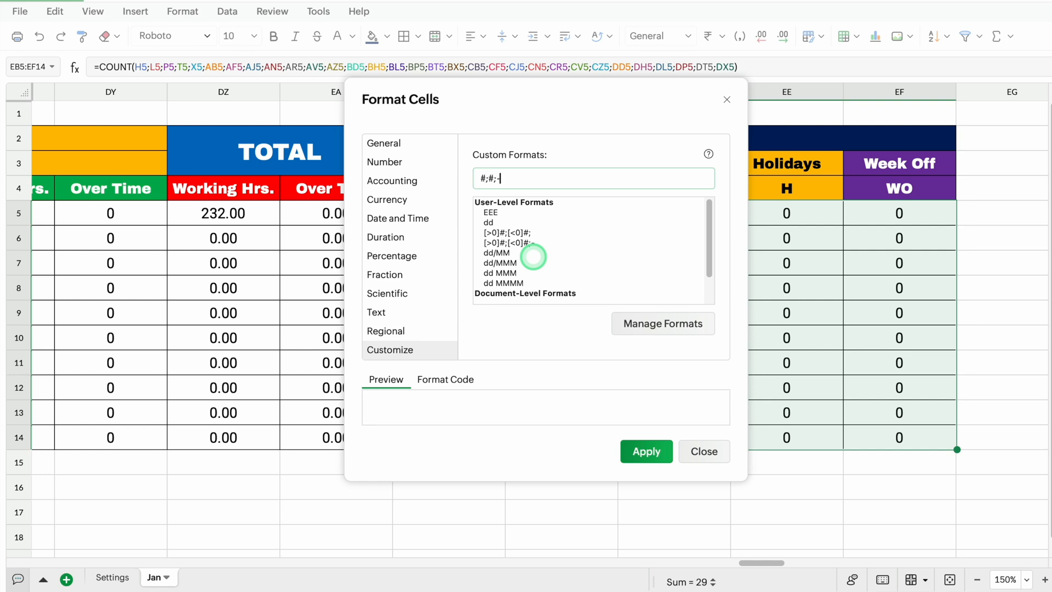
left_click(647, 451)
left_click(645, 489)
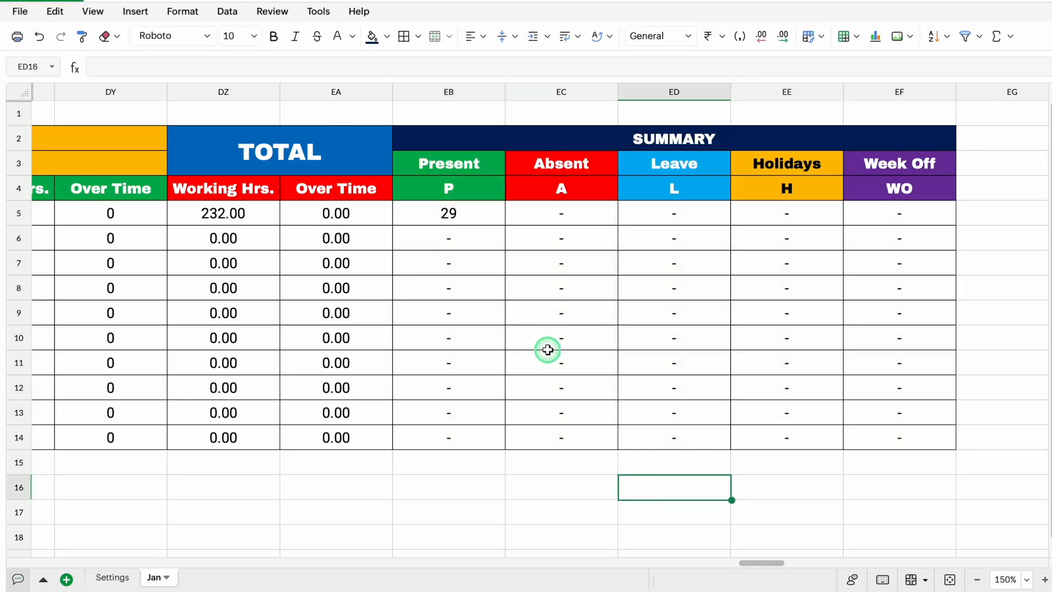
Hide the gridlines on the Jan sheet
left_click(93, 11)
mouse_move(131, 88)
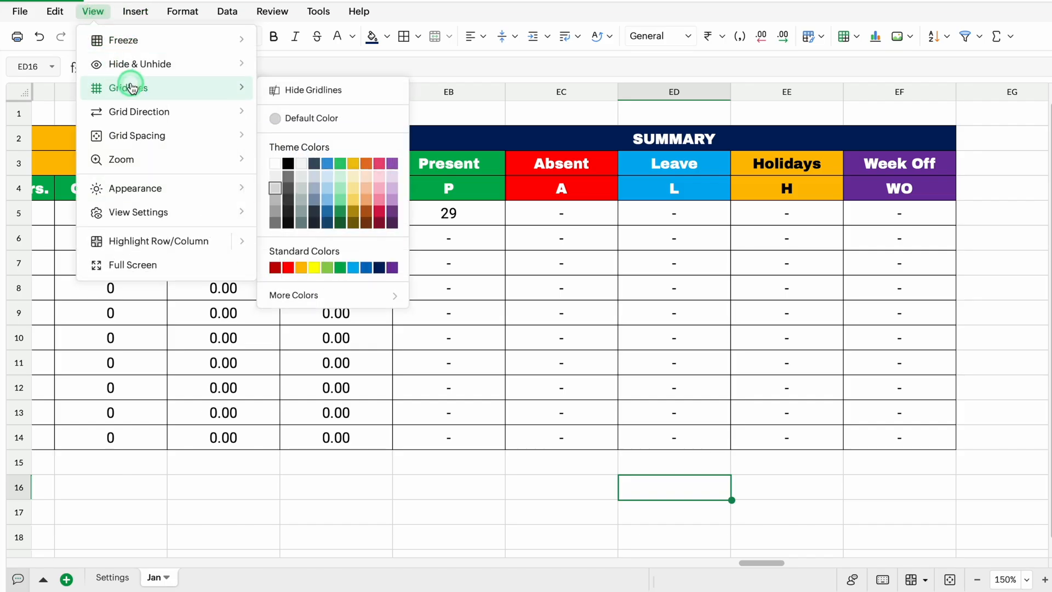
left_click(316, 88)
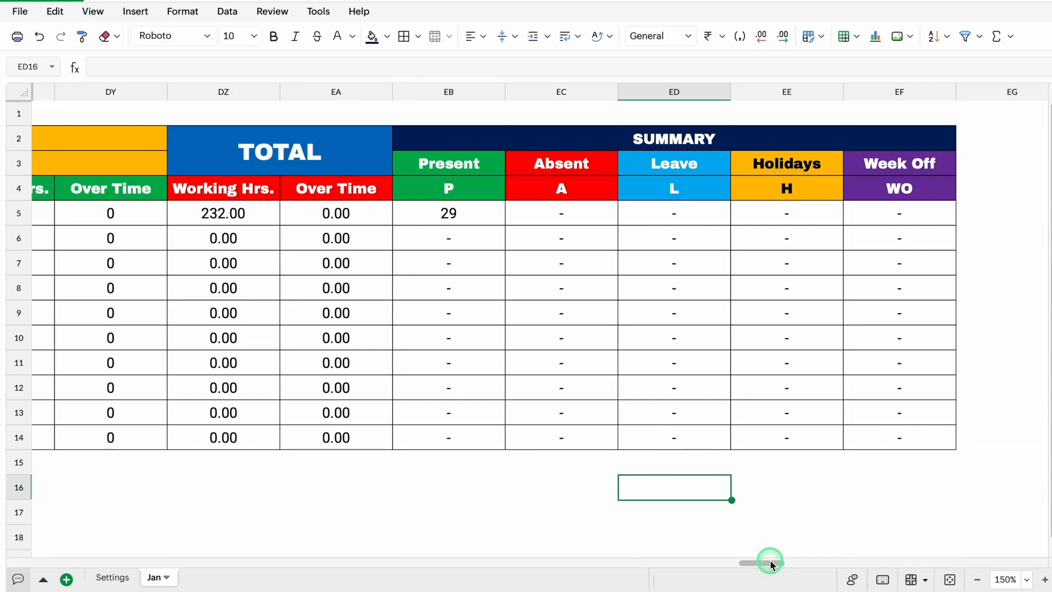
Increase the height of row 1 to make room for a title and merge cells B1:G1
left_click_drag(771, 563, 23, 178)
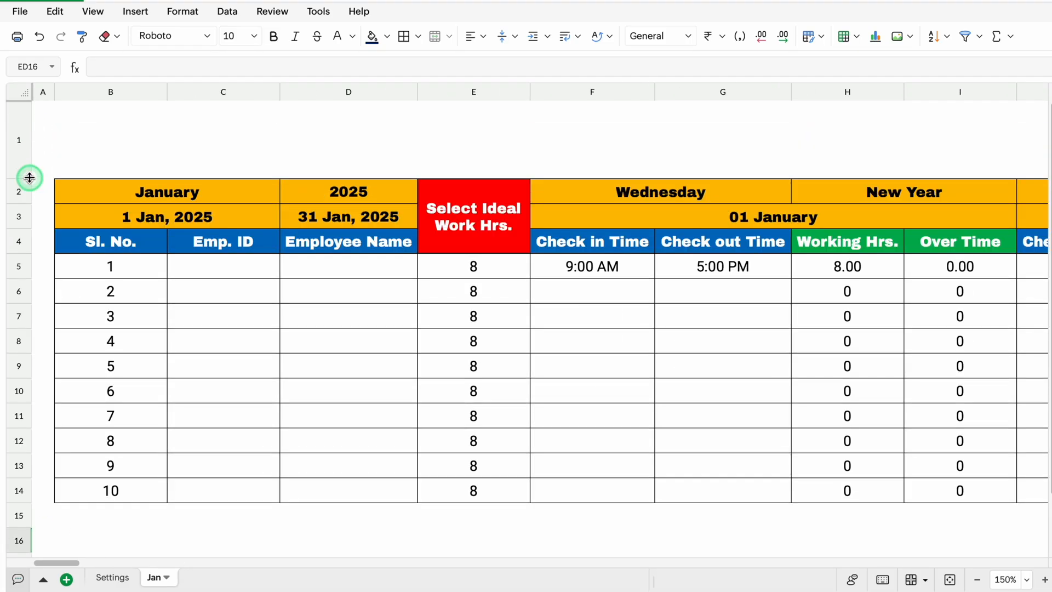
left_click(115, 135)
left_click_drag(115, 135, 727, 146)
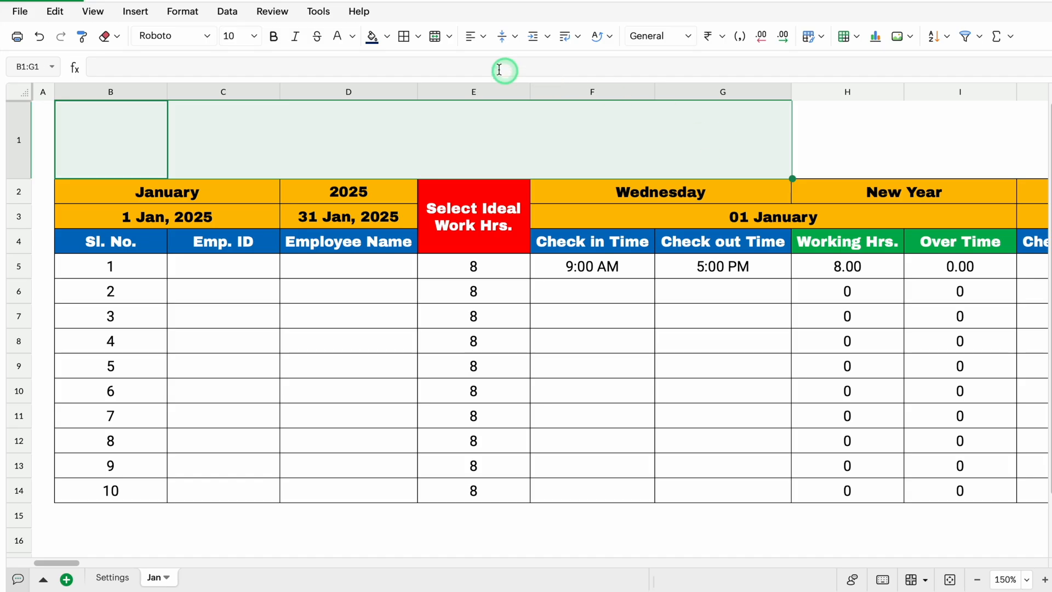
left_click(435, 37)
Enter the title "Time Tracker" in the merged B1 cell, formatted in Archivo Black at size 16
left_click(206, 35)
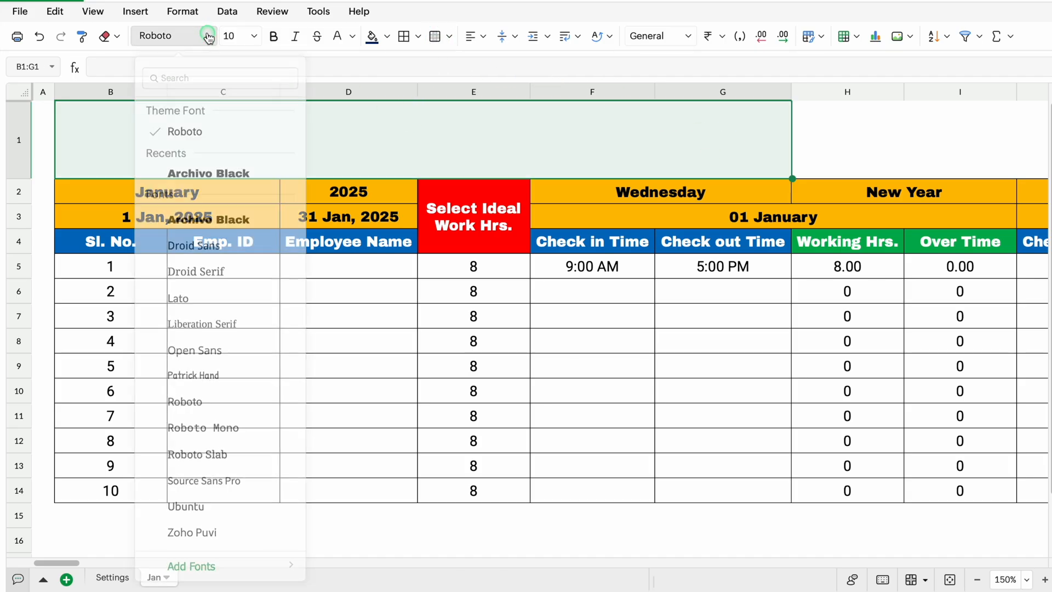
left_click(213, 166)
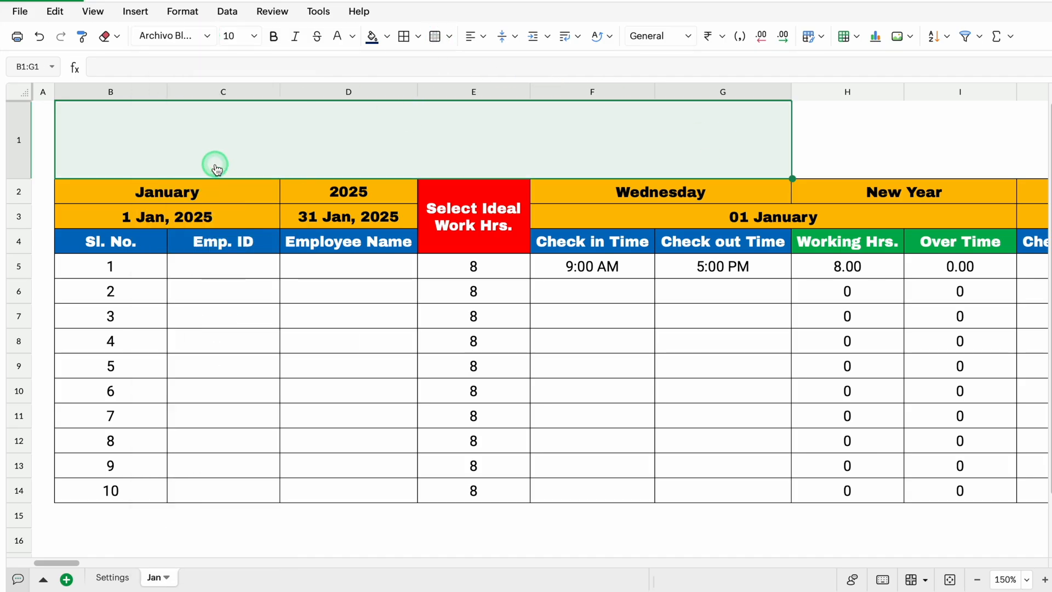
left_click(254, 36)
left_click(242, 199)
left_click(252, 146)
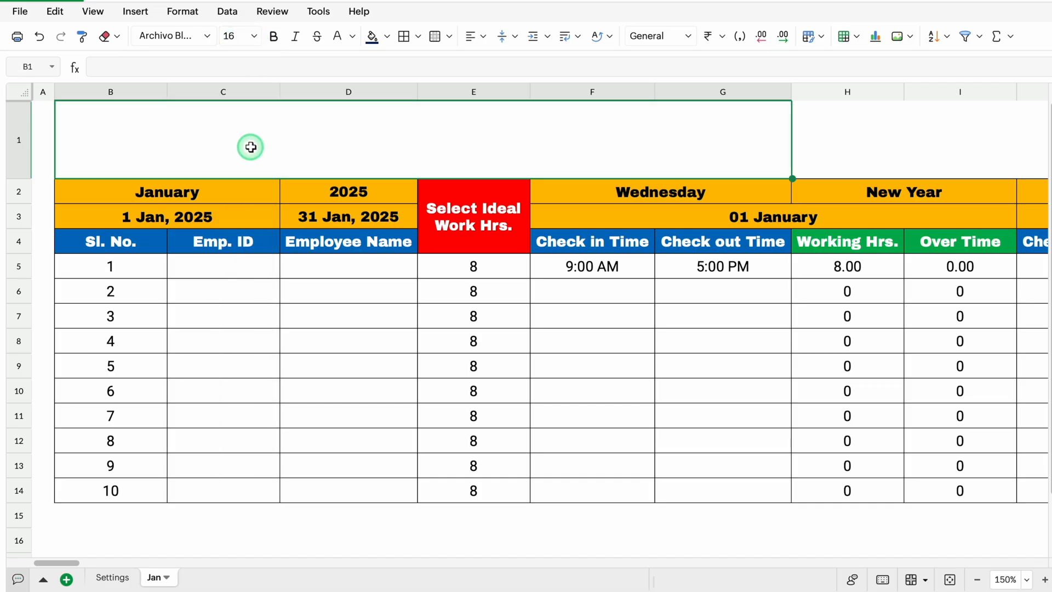
type("Time Tracker")
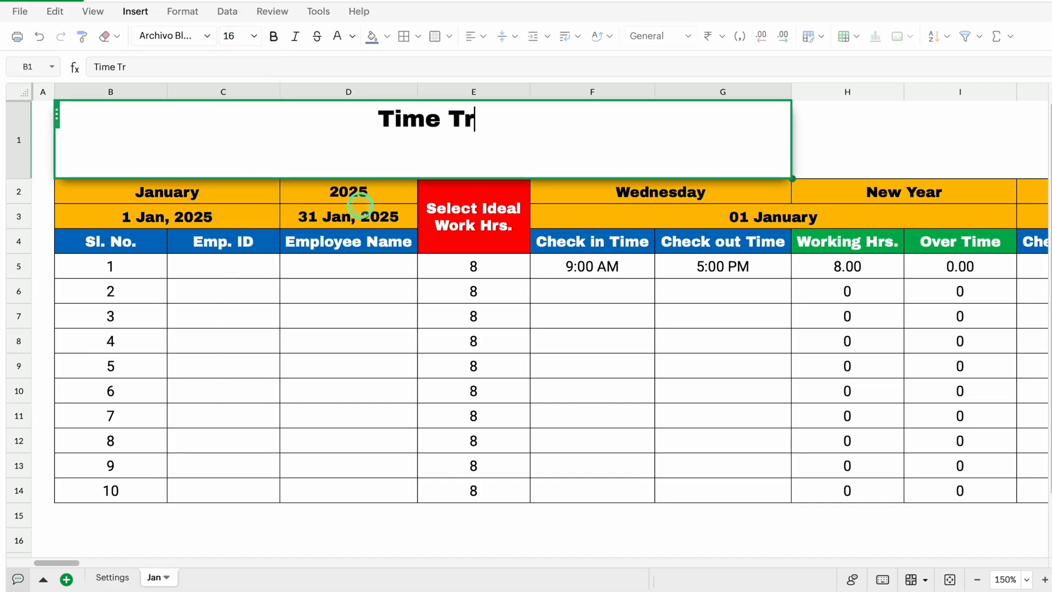
key("Return")
Left-align the Time Tracker title and change its text color to standard blue
left_click(398, 141)
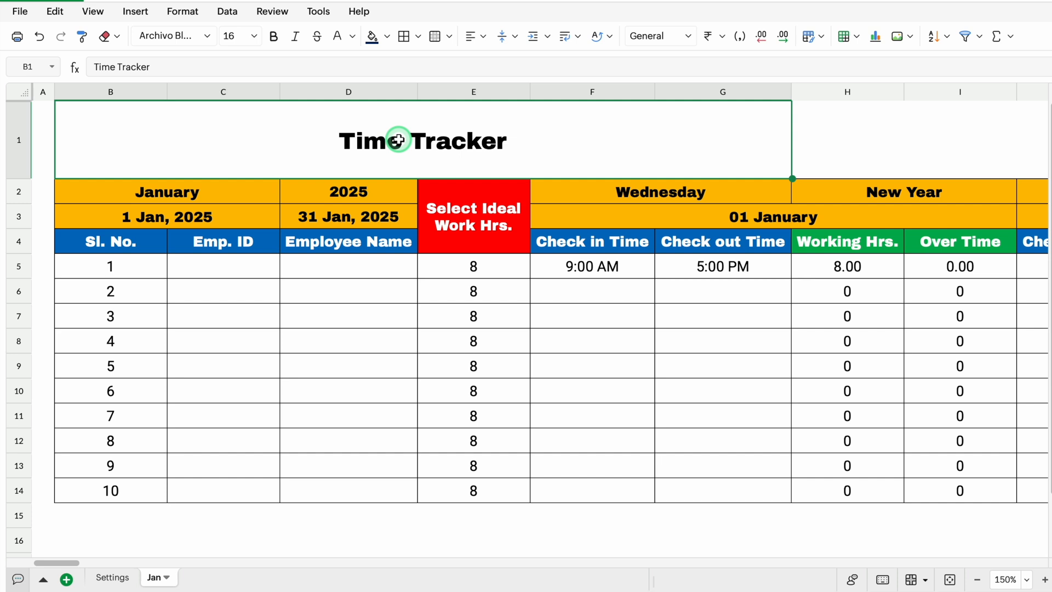
left_click(477, 36)
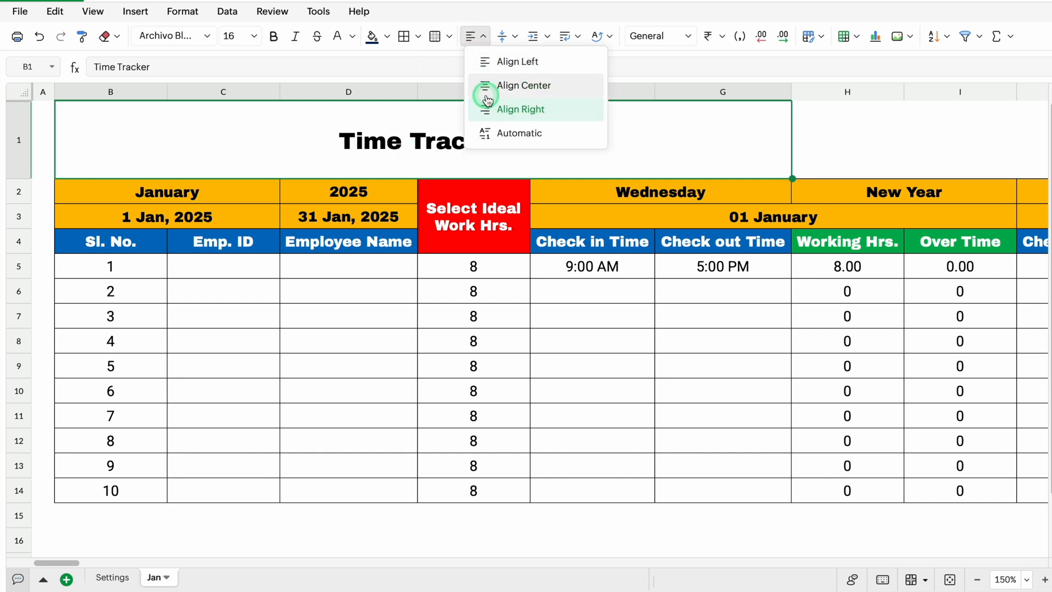
left_click(485, 61)
left_click(351, 37)
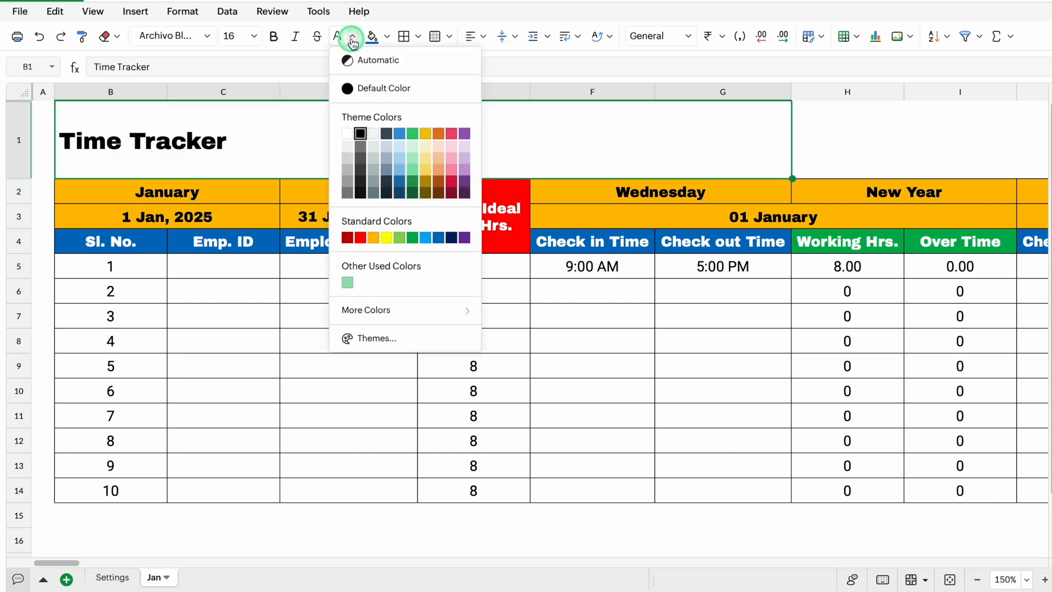
left_click(438, 237)
key("Tab")
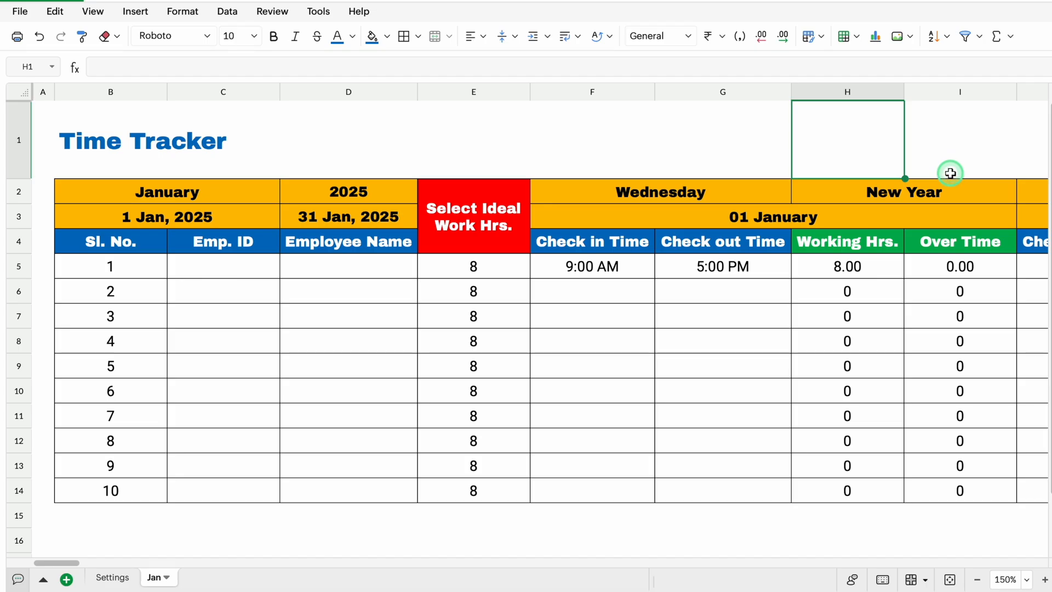